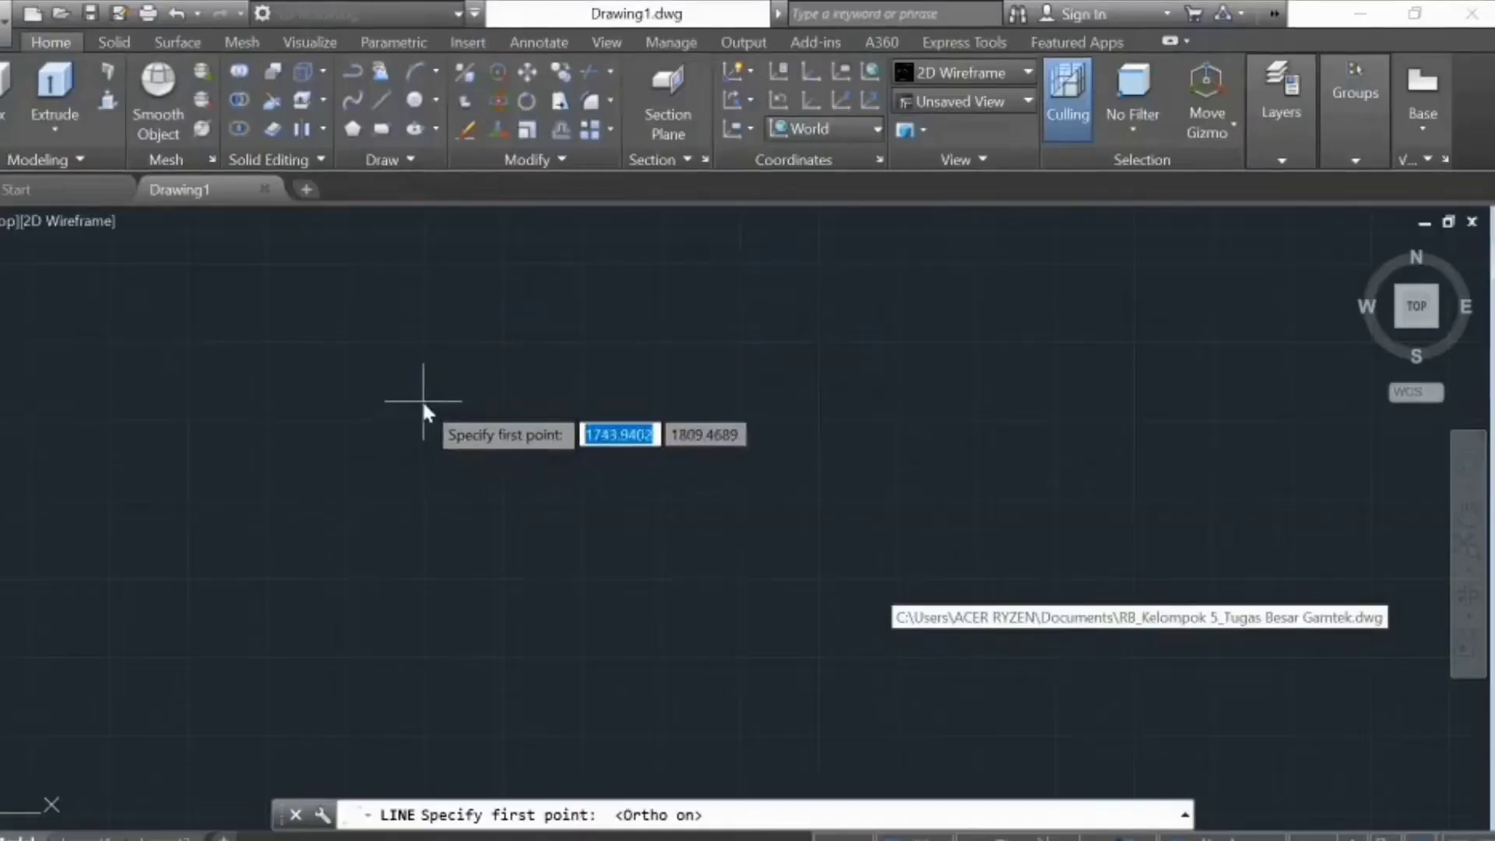
# - Draw a long horizontal rectangle 140 by 5 units from connected line segments
pyautogui.click(427, 421)
pyautogui.write('140')
pyautogui.press('Return')
pyautogui.scroll(5, 545, 420)
pyautogui.moveTo(453, 416); pyautogui.dragTo(992, 460, button='middle')
pyautogui.scroll(4, 631, 428)
pyautogui.write('5')
pyautogui.press('Return')
pyautogui.write('140')
pyautogui.press('Return')
pyautogui.scroll(6, 225, 375)
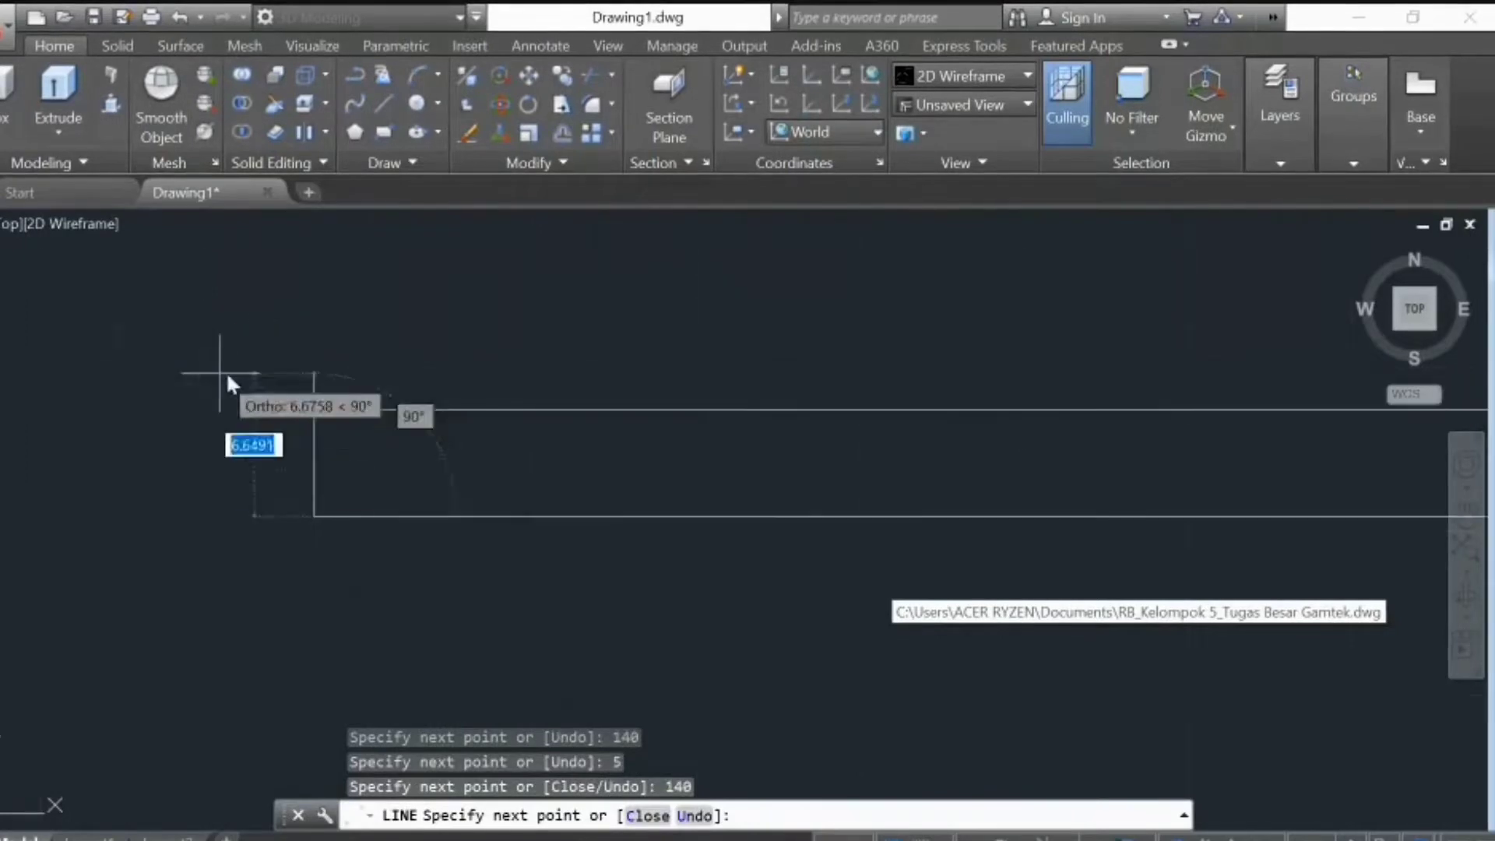
pyautogui.click(314, 408)
pyautogui.scroll(-6, 330, 417)
pyautogui.press('Escape')
# - Draw a narrow upright strip 15 units high and 1.5 wide, standing on the rectangle's upper-left corner
pyautogui.scroll(2, 525, 364)
pyautogui.scroll(-1, 361, 295)
pyautogui.click(385, 104)
pyautogui.moveTo(311, 298); pyautogui.dragTo(497, 397, button='middle')
pyautogui.scroll(2, 497, 395)
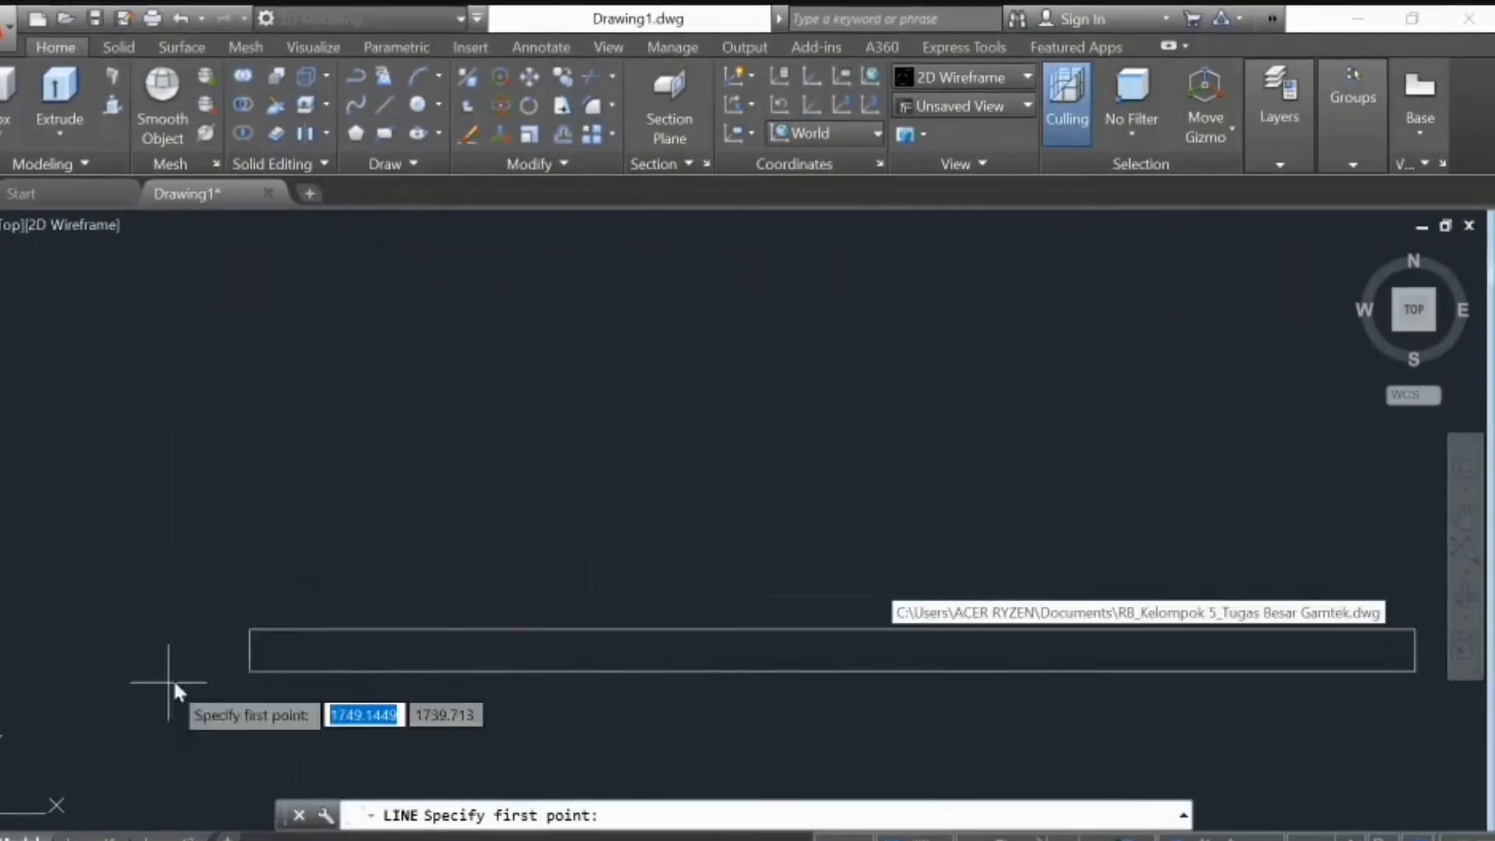
pyautogui.click(246, 627)
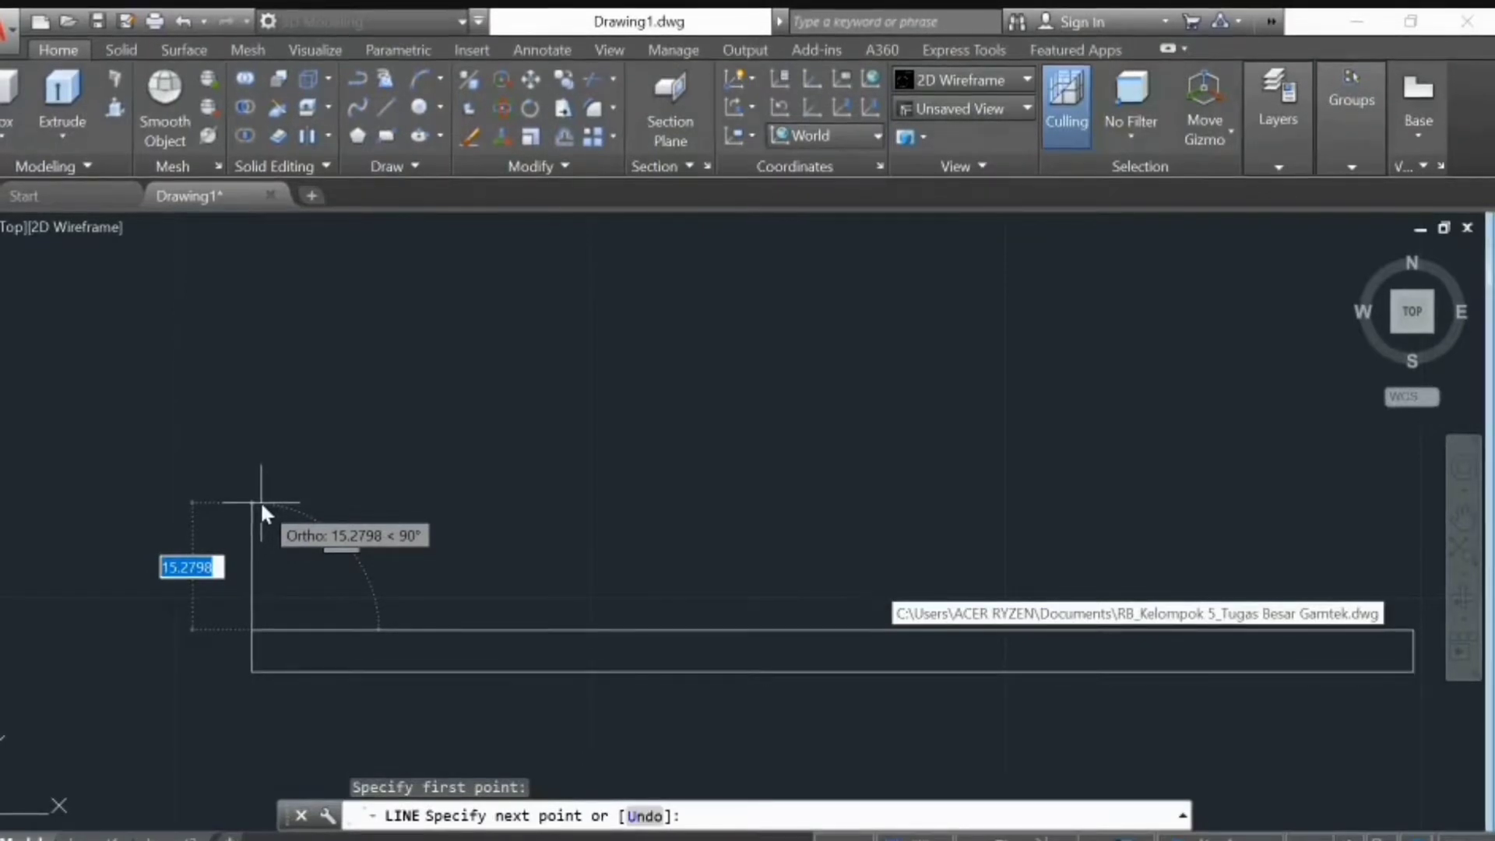
pyautogui.write('15')
pyautogui.press('Return')
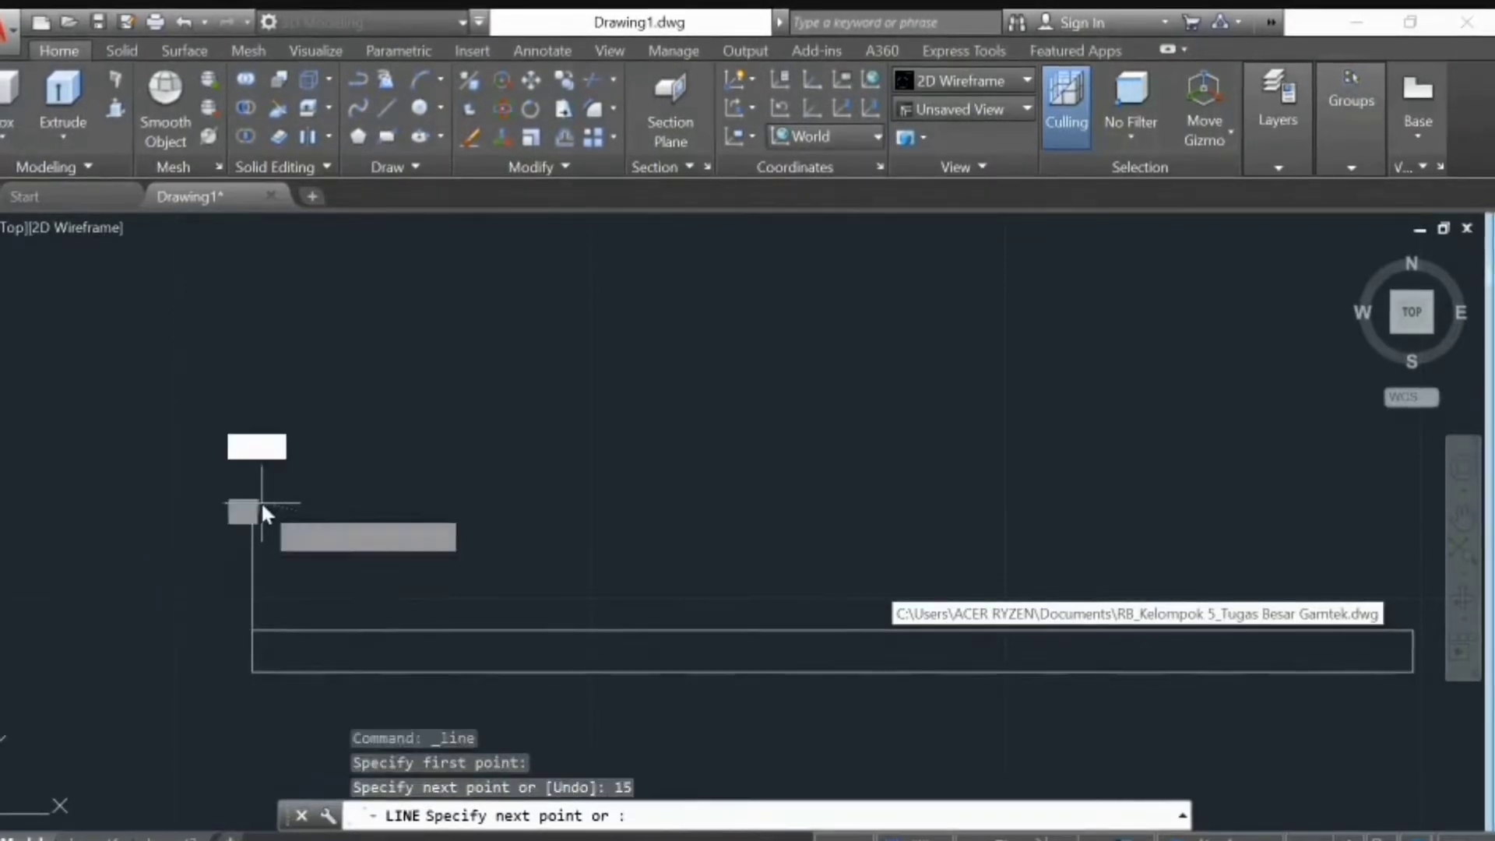
pyautogui.write('1.5')
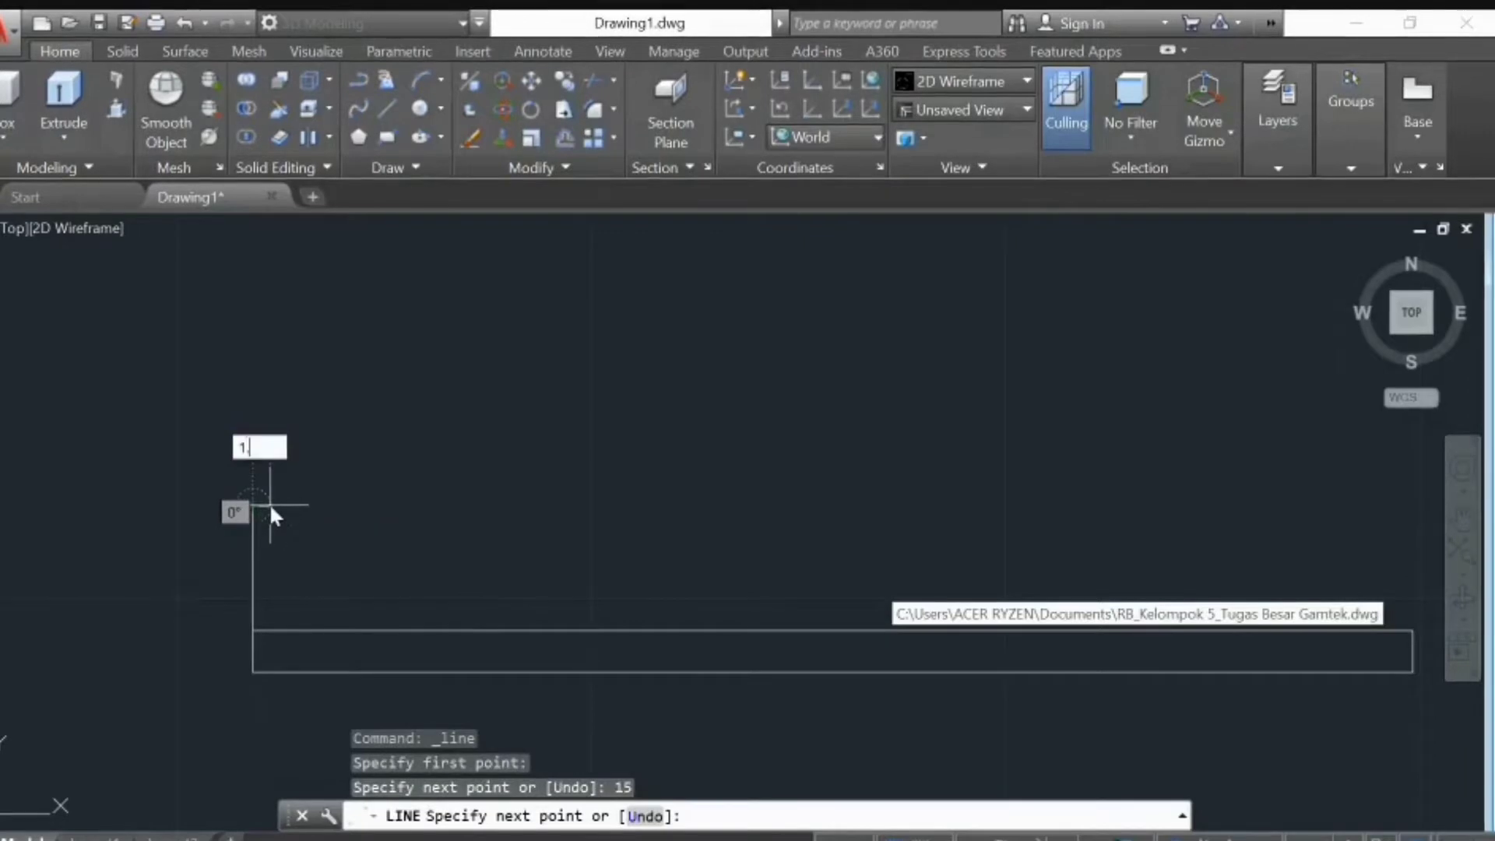
pyautogui.press('Return')
pyautogui.click(266, 628)
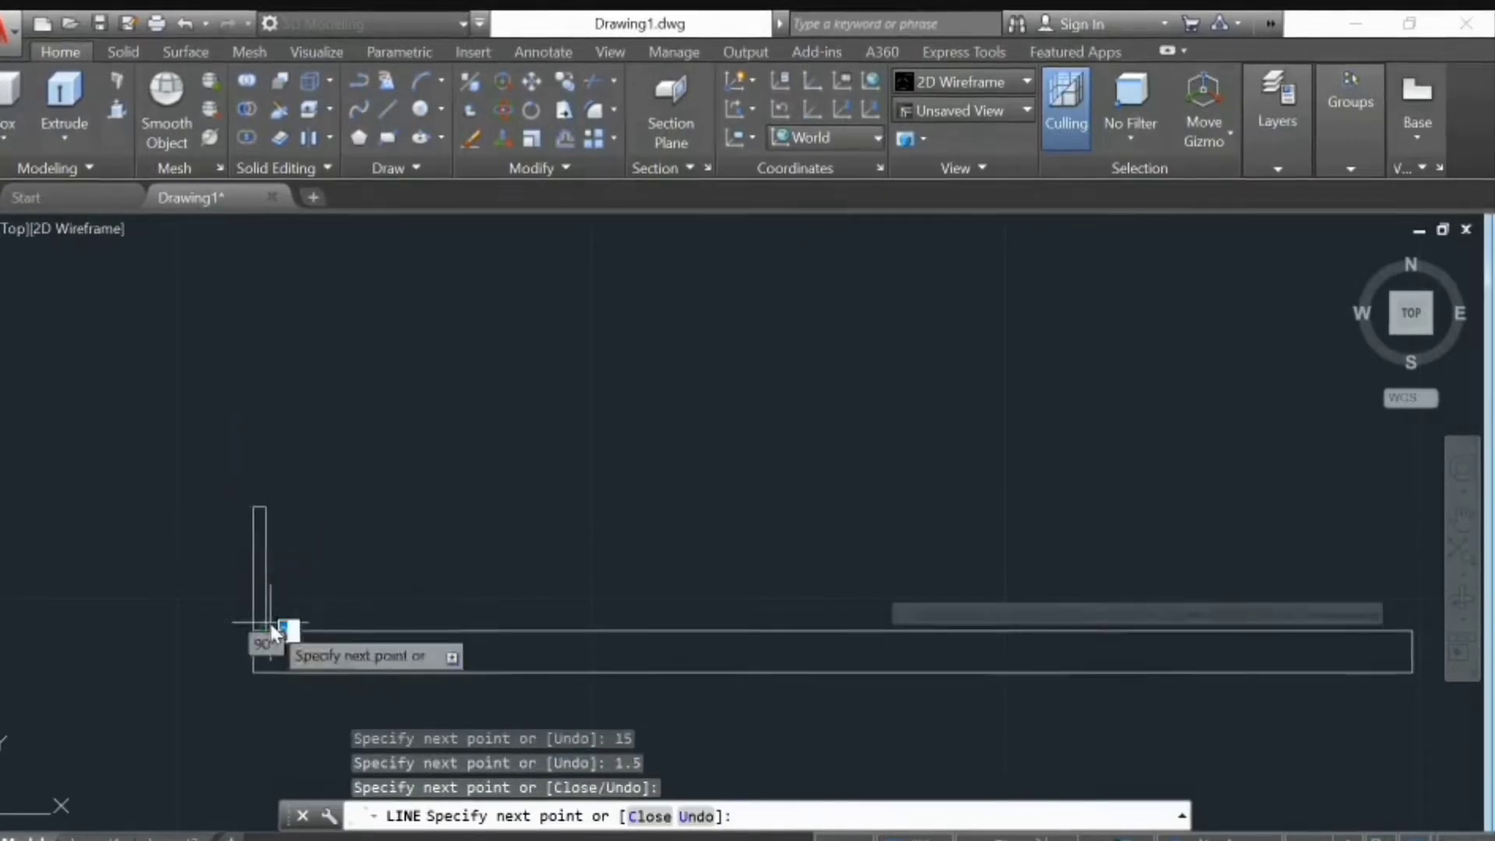
pyautogui.press('Escape')
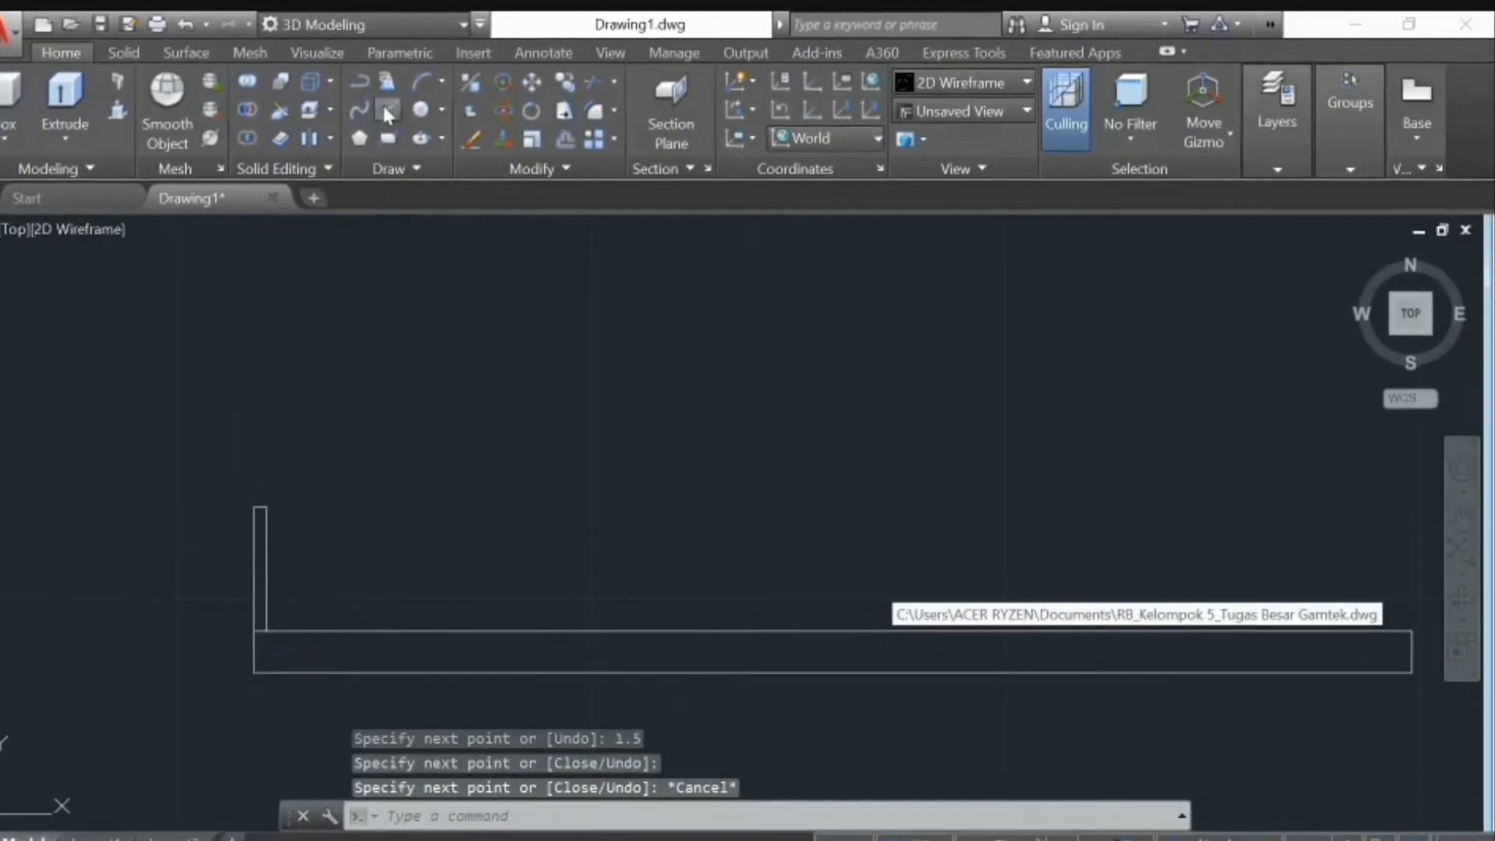
# - Add a second 1.5-unit-wide upright strip of lines against the right side of the first strip
pyautogui.click(387, 111)
pyautogui.click(265, 502)
pyautogui.write('1.5')
pyautogui.press('Return')
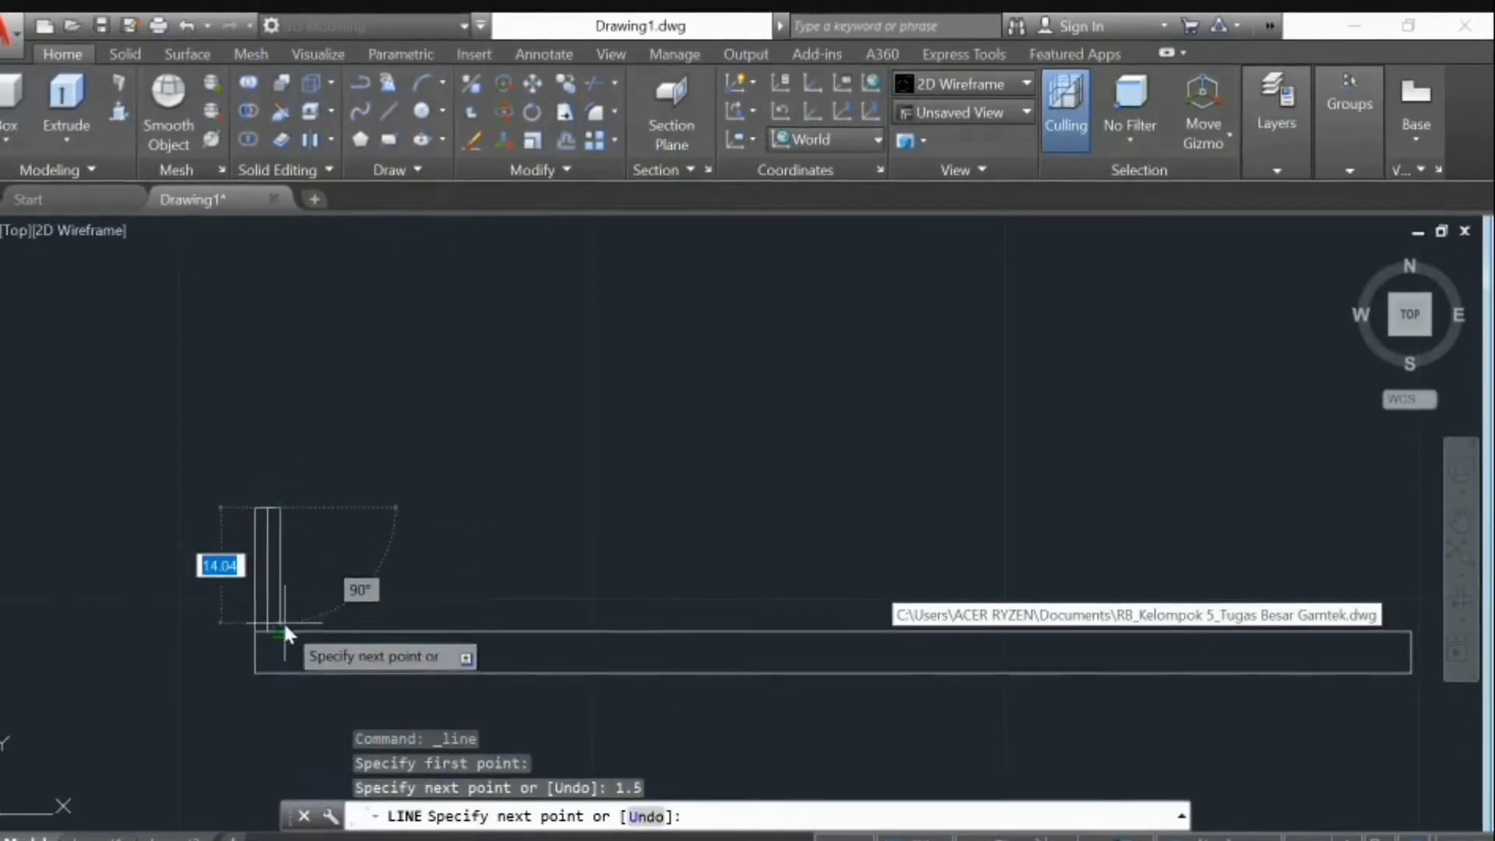
pyautogui.click(283, 619)
pyautogui.press('Escape')
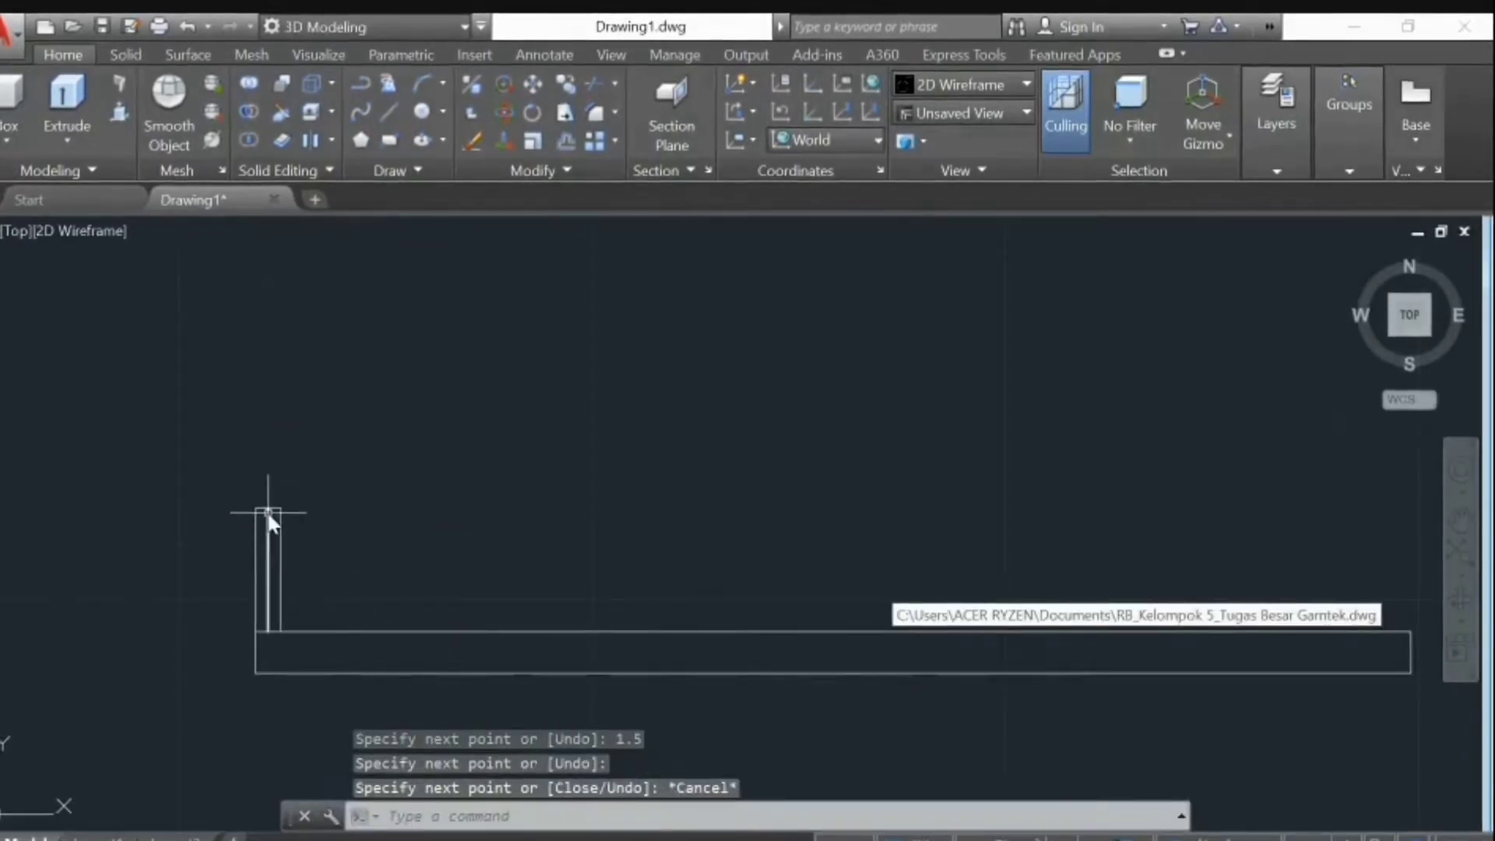
# - Stretch the upper end of the line between the two strips upward by 5 units
pyautogui.click(269, 519)
pyautogui.click(270, 508)
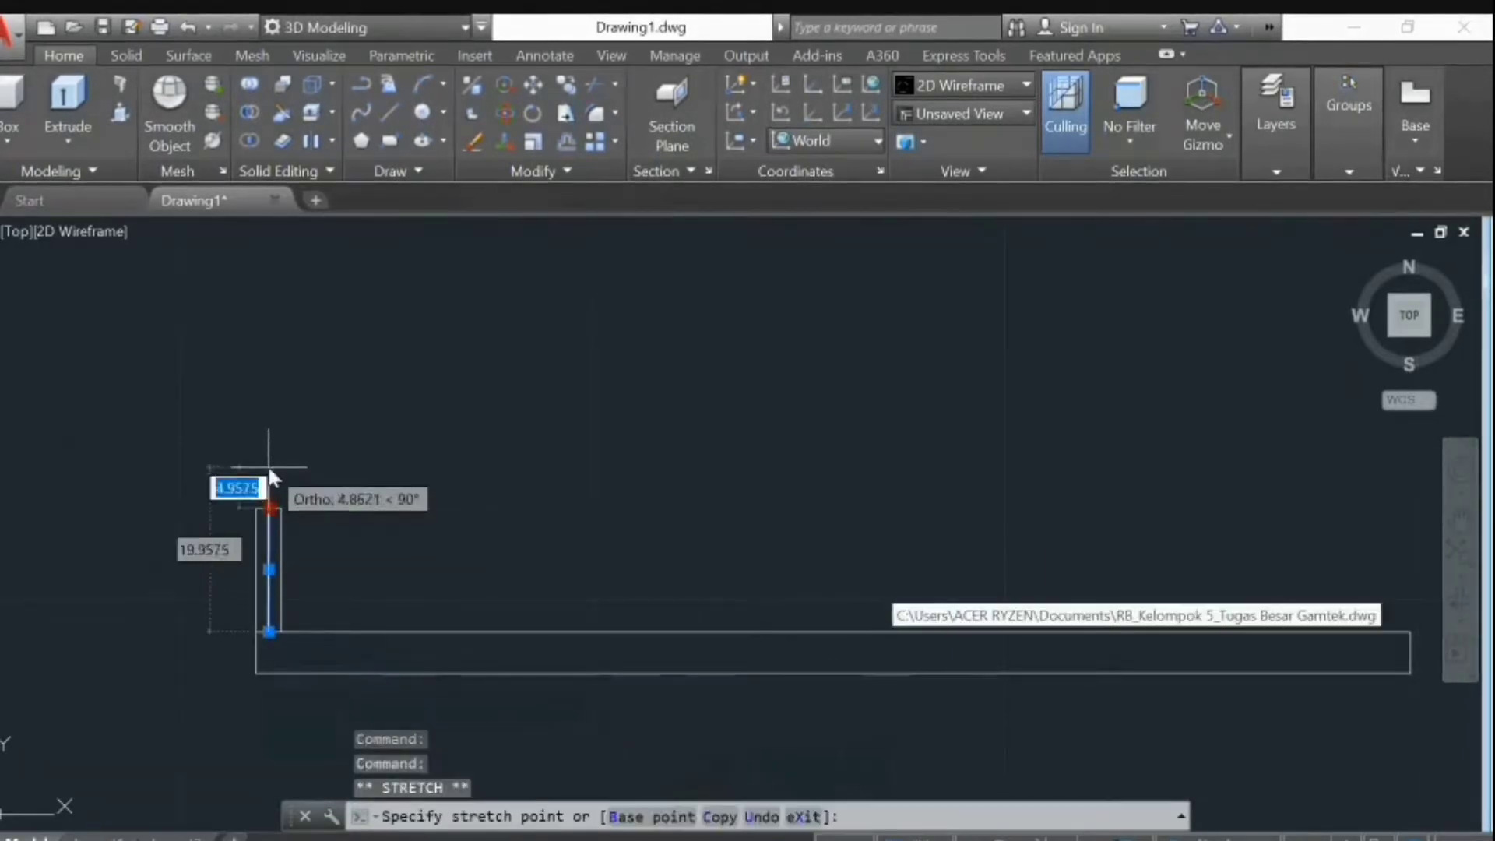
pyautogui.write('5')
pyautogui.press('Return')
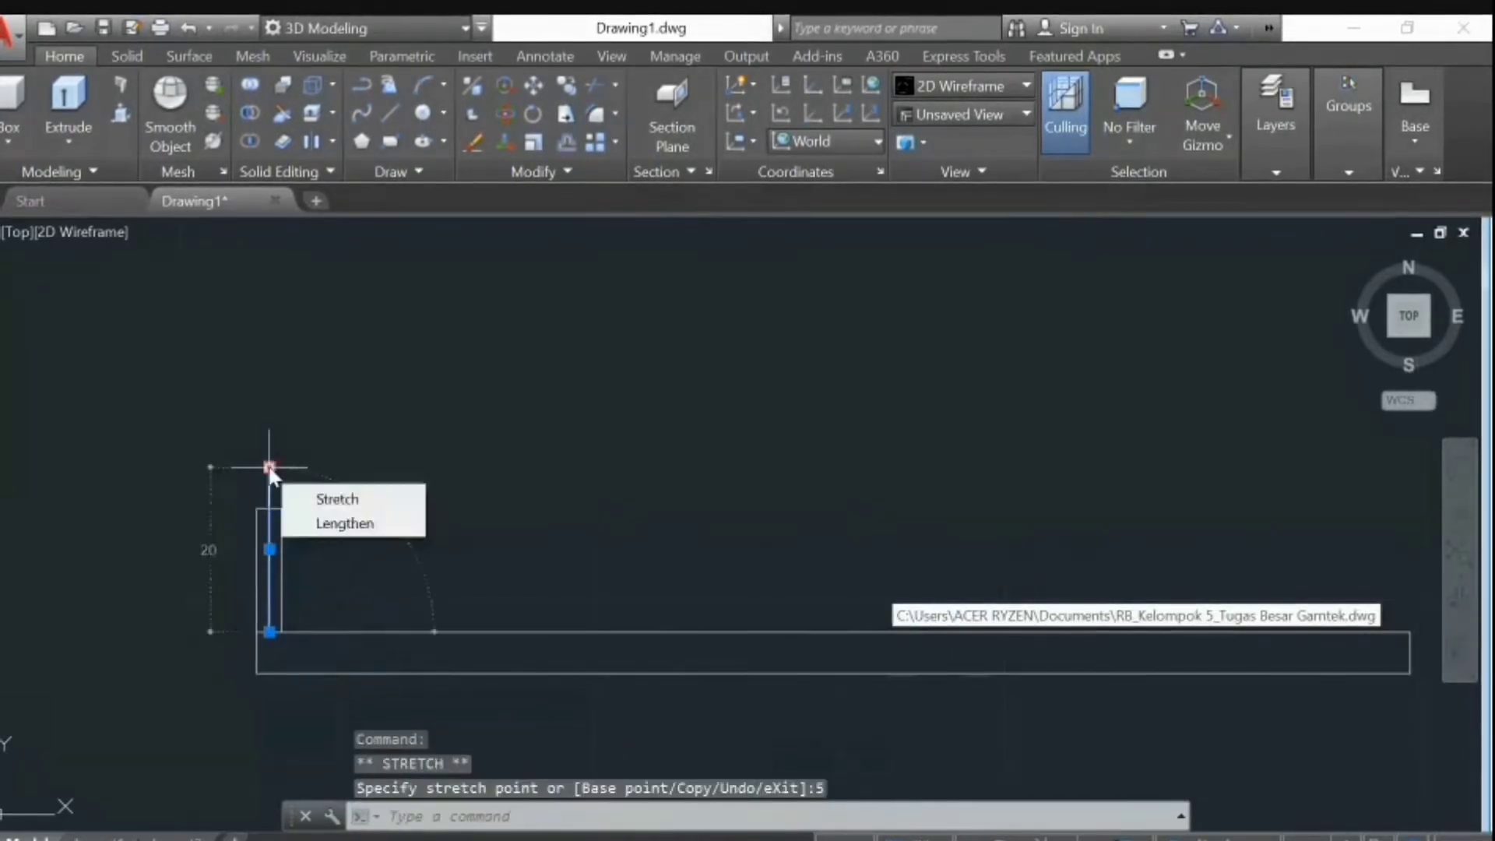
pyautogui.press('Escape')
# - Draw slanted lines joining the strips' outer upper corners to the raised centre line's tip, and delete the horizontal cap
pyautogui.click(390, 114)
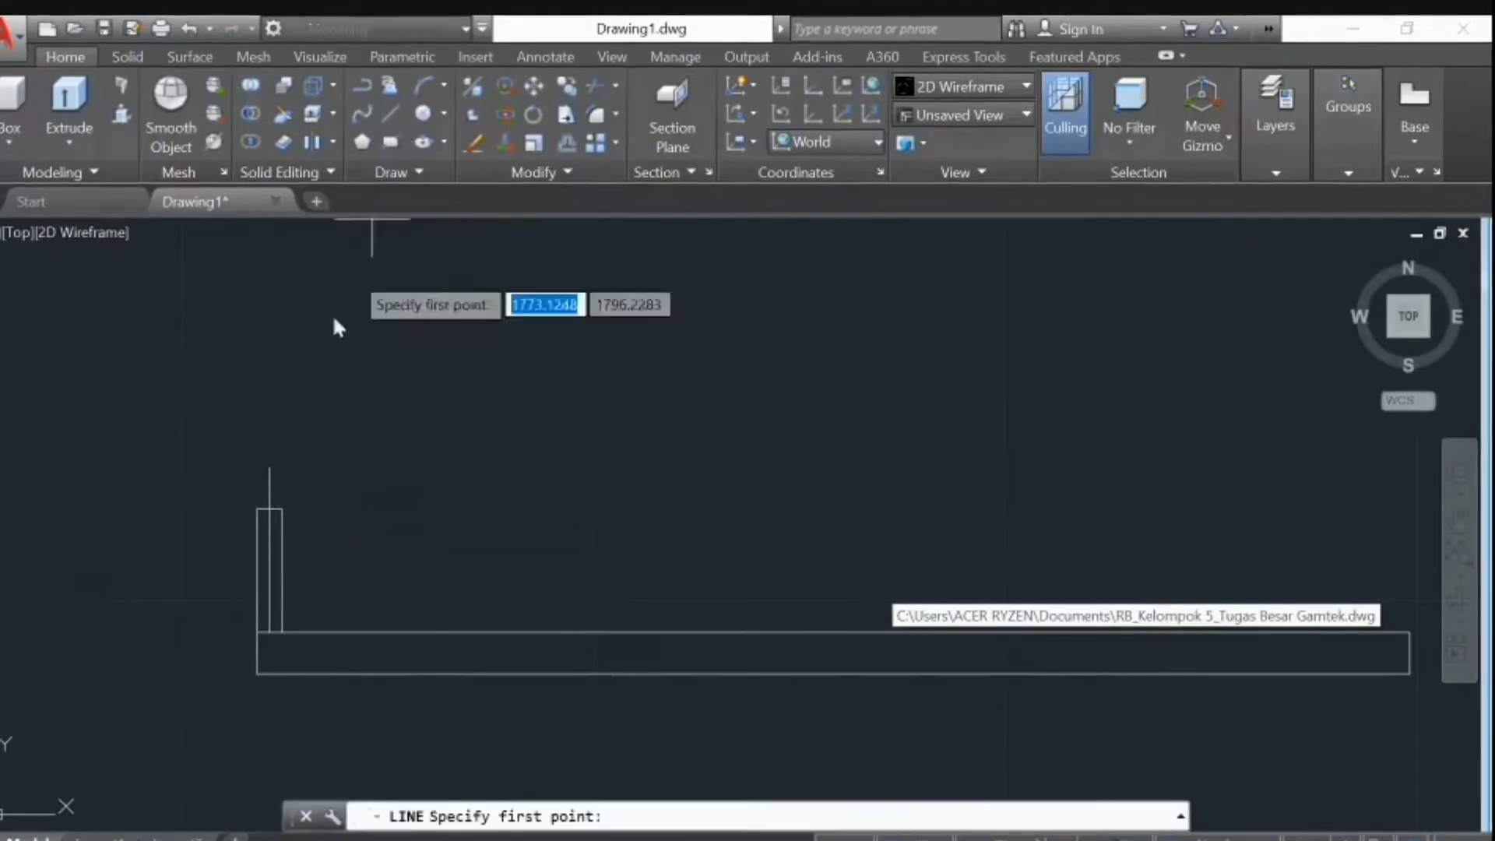
pyautogui.click(257, 509)
pyautogui.click(390, 114)
pyautogui.click(271, 470)
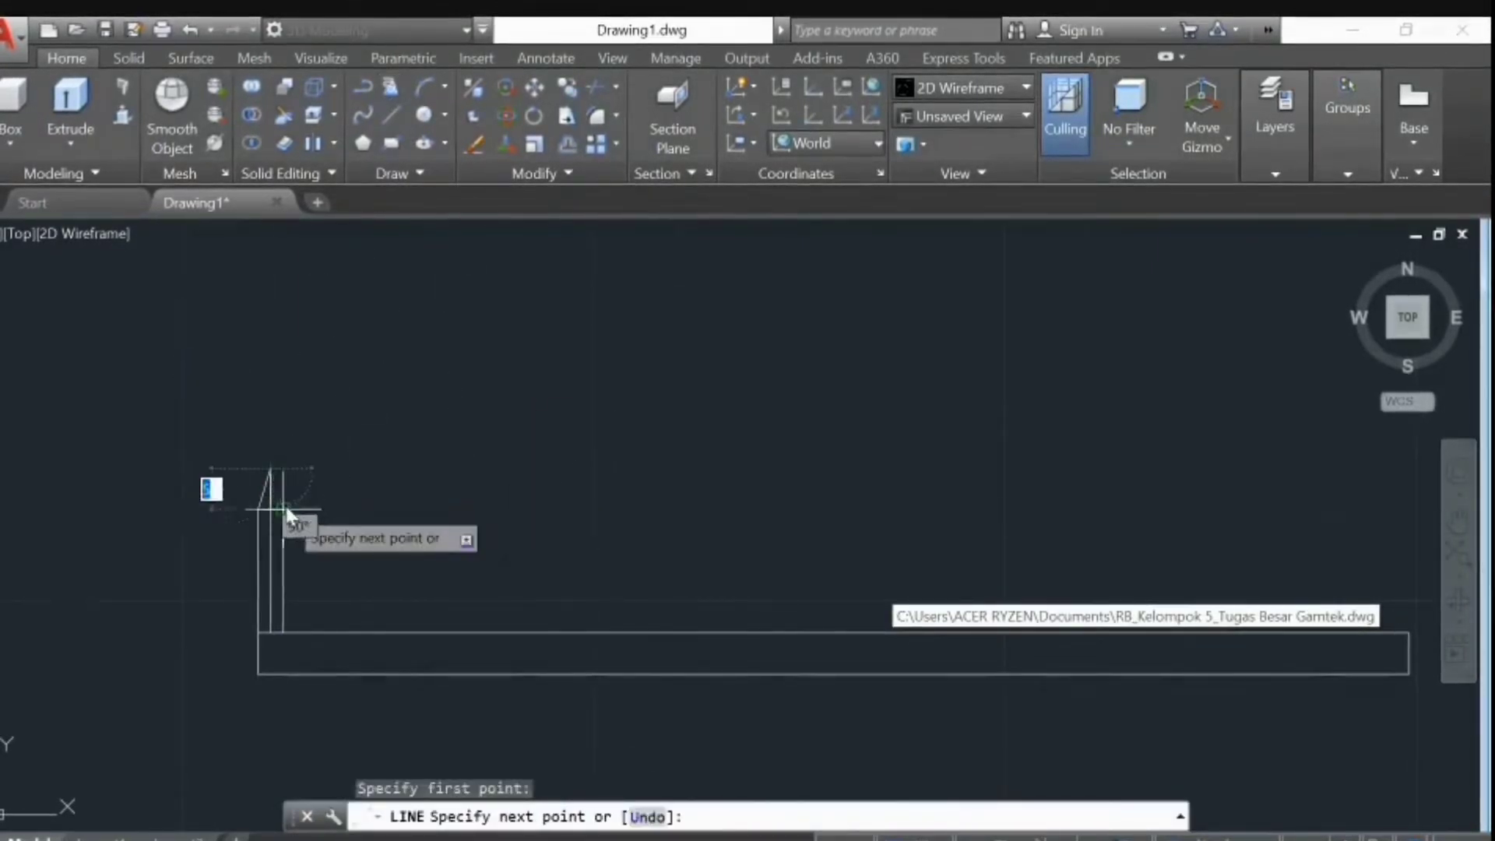
pyautogui.click(285, 506)
pyautogui.press('Escape')
pyautogui.click(265, 512)
pyautogui.press('Delete')
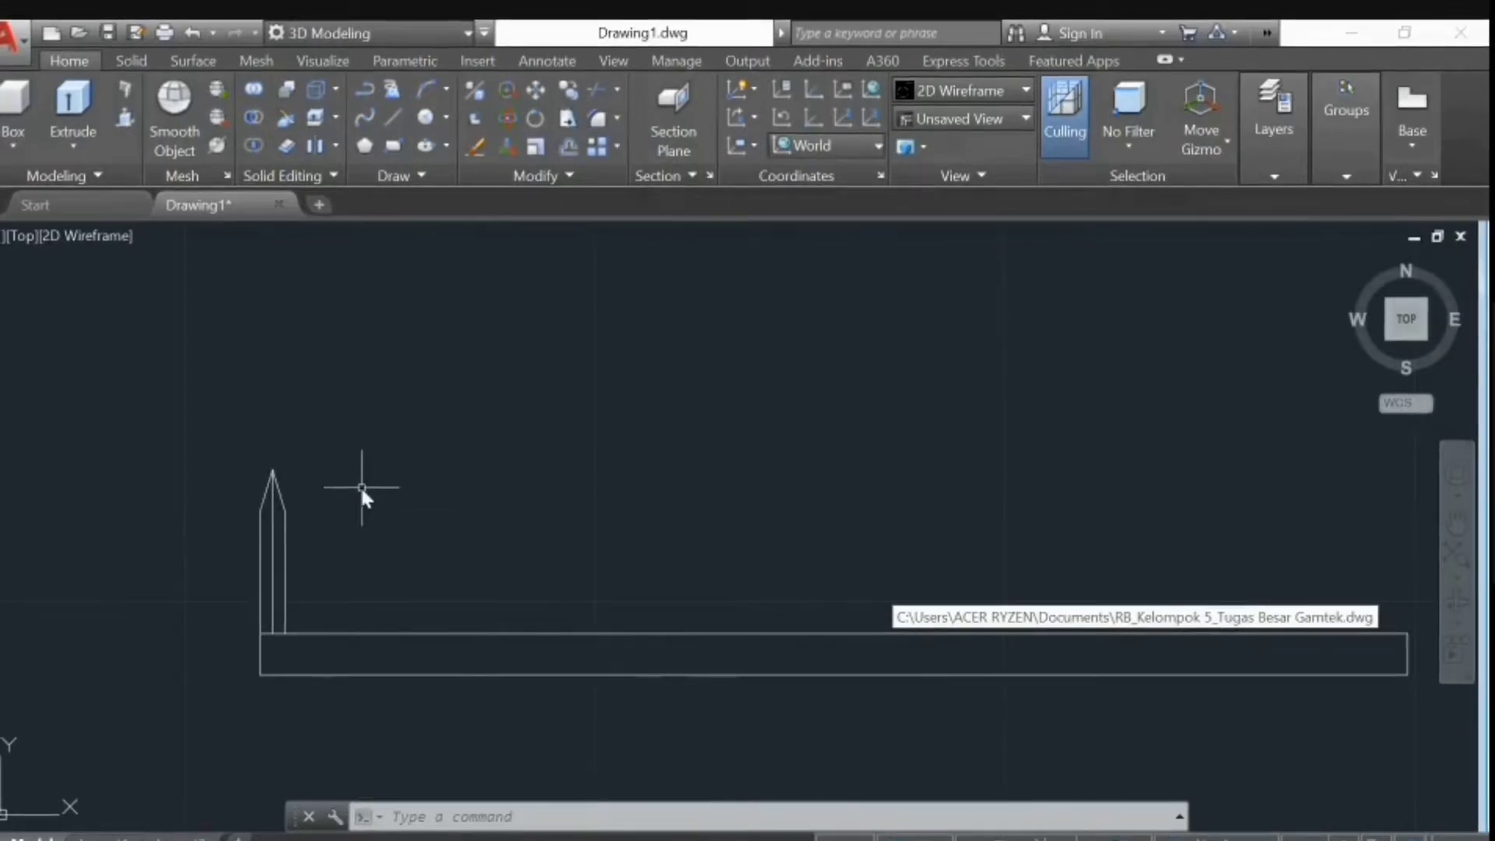
# - Create a path array of the five picket lines along the upper edge of the long rectangle
pyautogui.press('capslock')
pyautogui.press('capslock')
pyautogui.write('a')
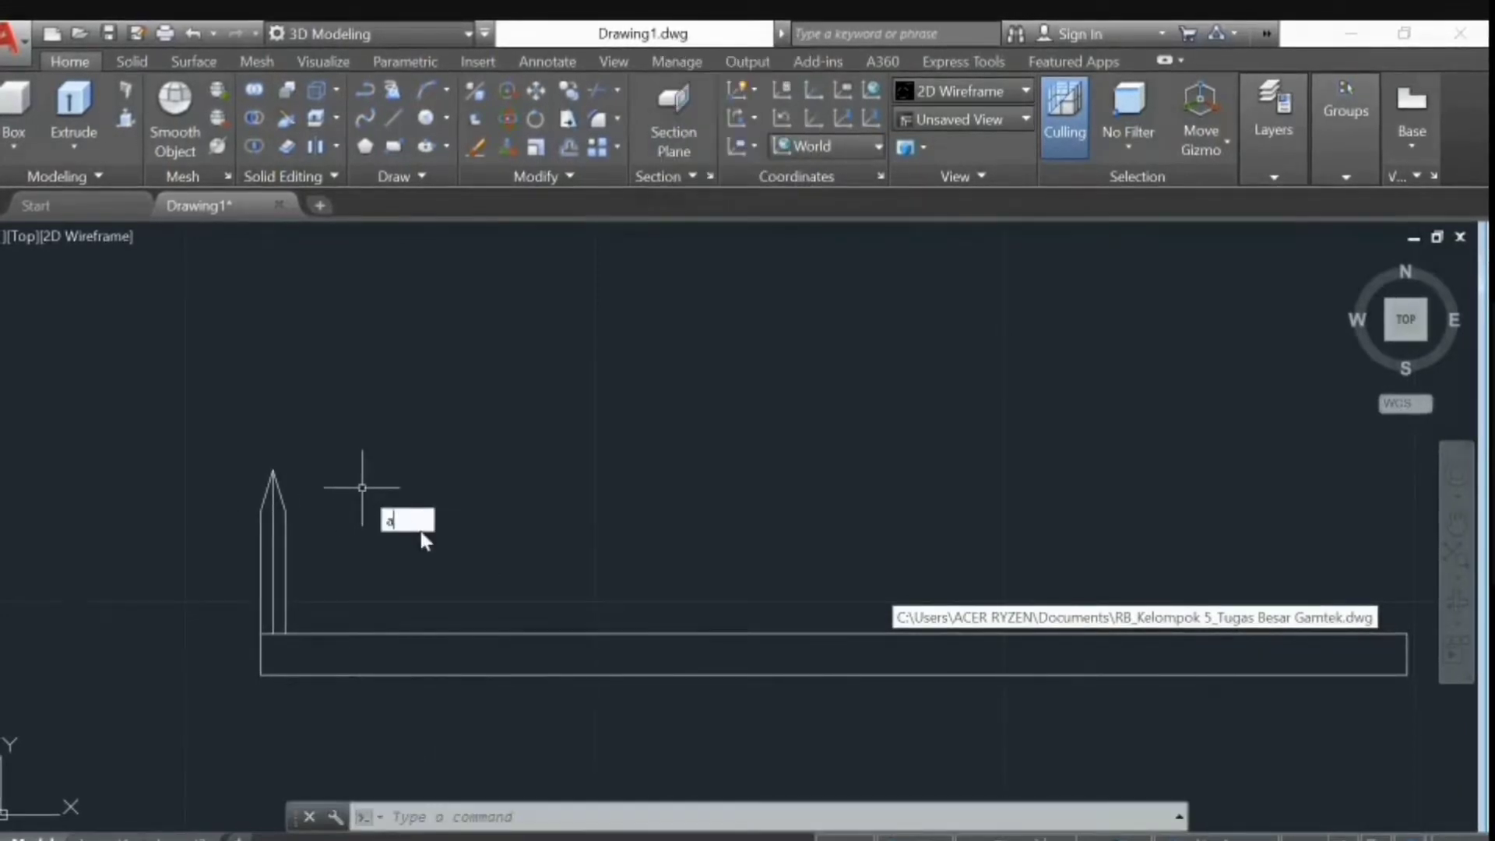
pyautogui.write('r')
pyautogui.press('Return')
pyautogui.click(277, 499)
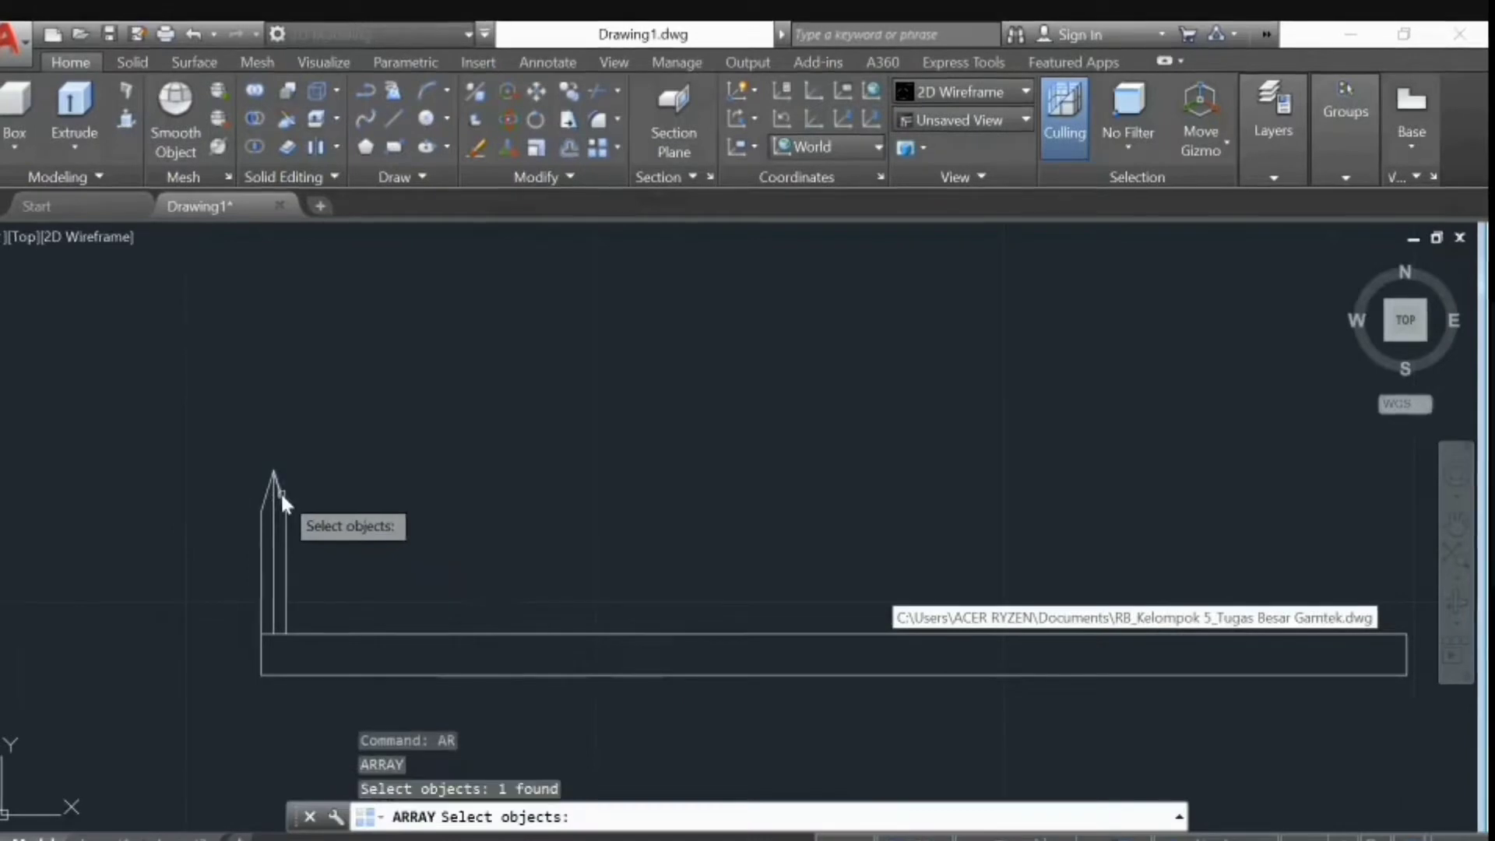
pyautogui.click(274, 497)
pyautogui.click(276, 514)
pyautogui.click(276, 530)
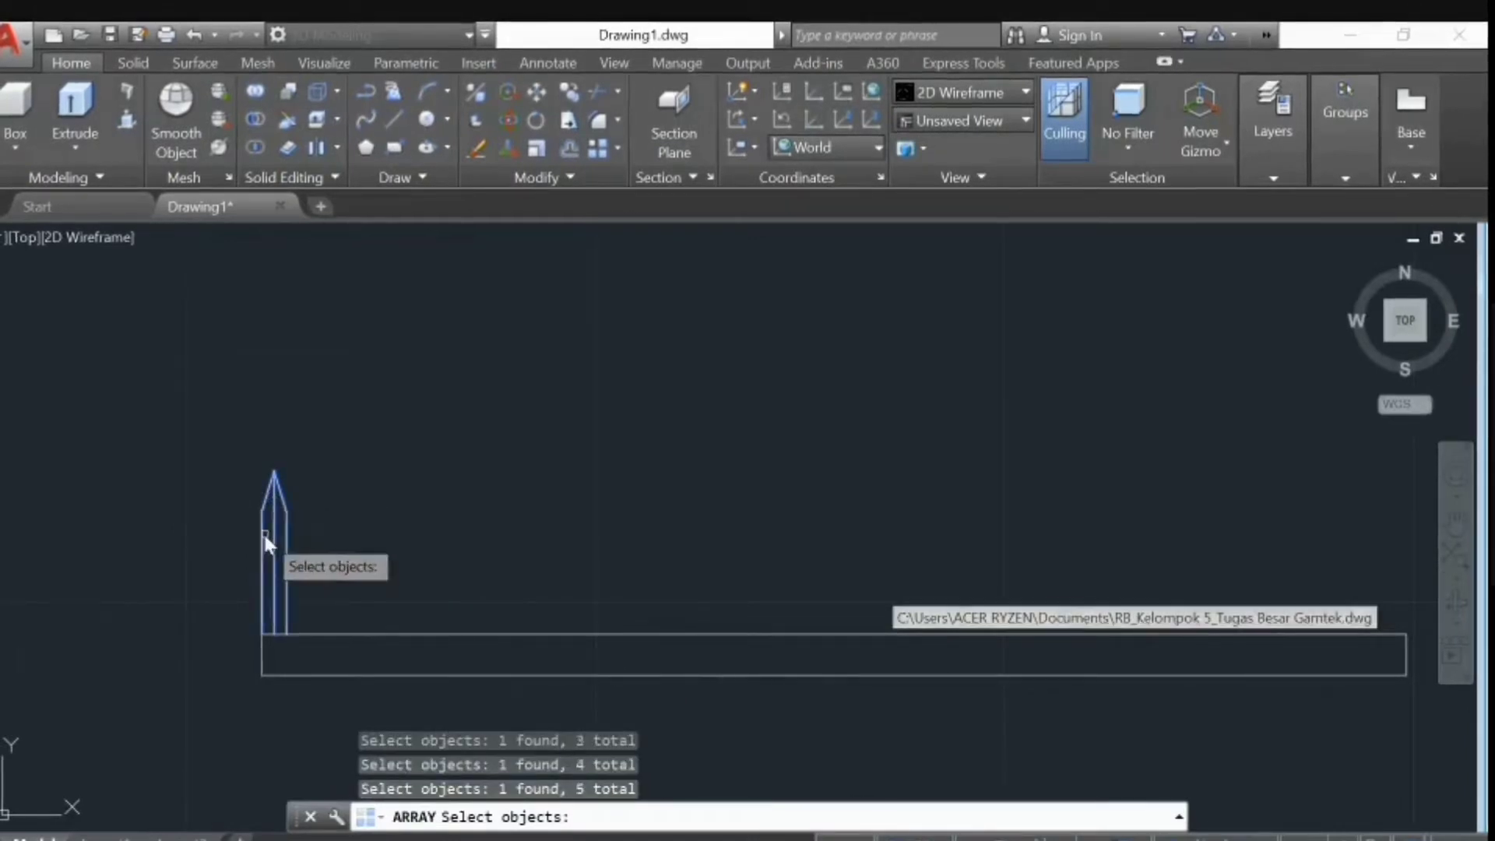
pyautogui.press('Return')
pyautogui.write('pa')
pyautogui.press('Return')
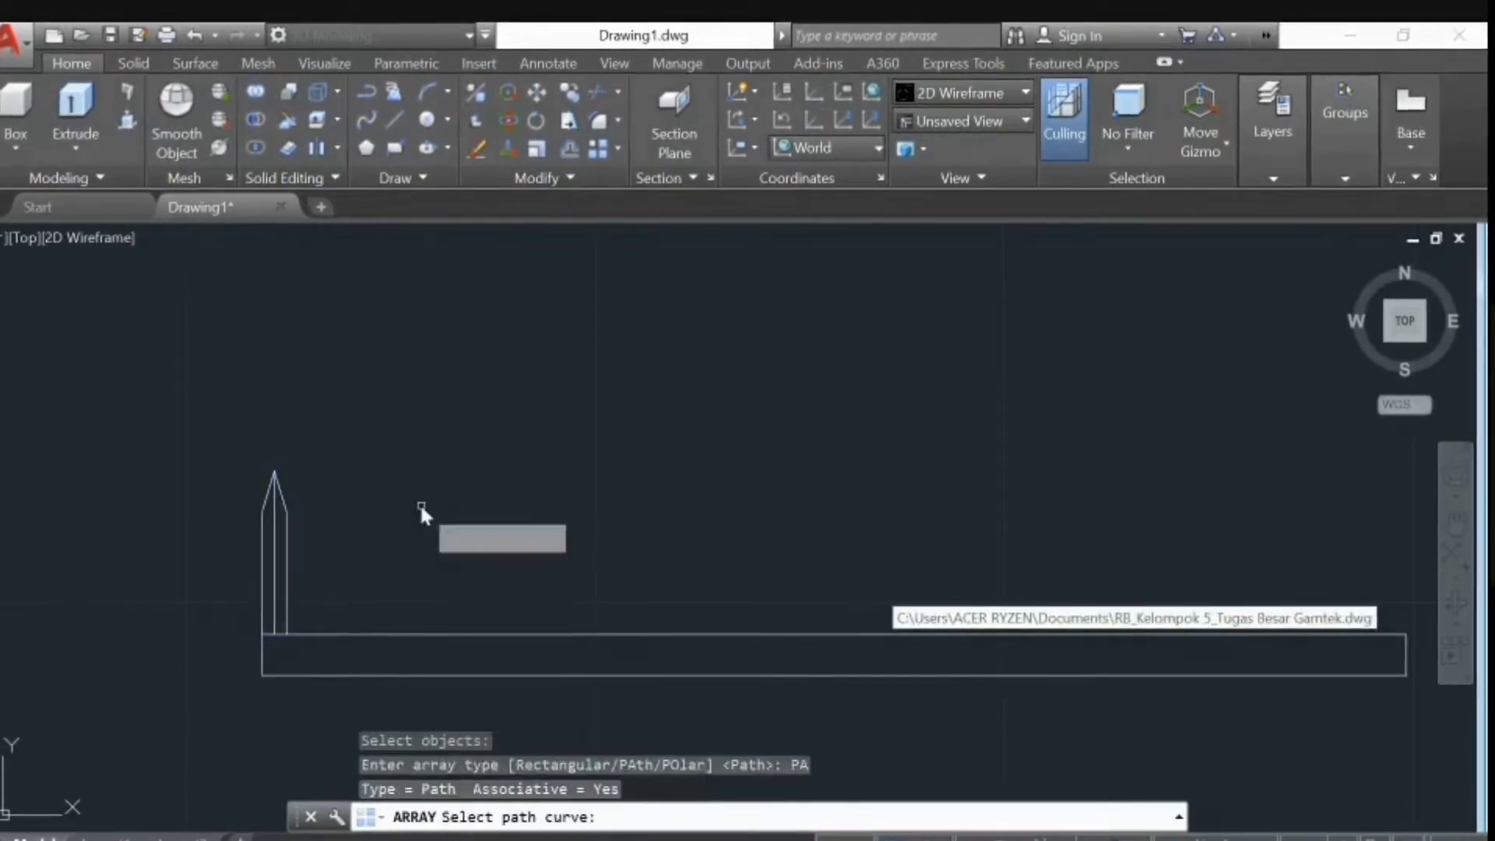
pyautogui.click(386, 632)
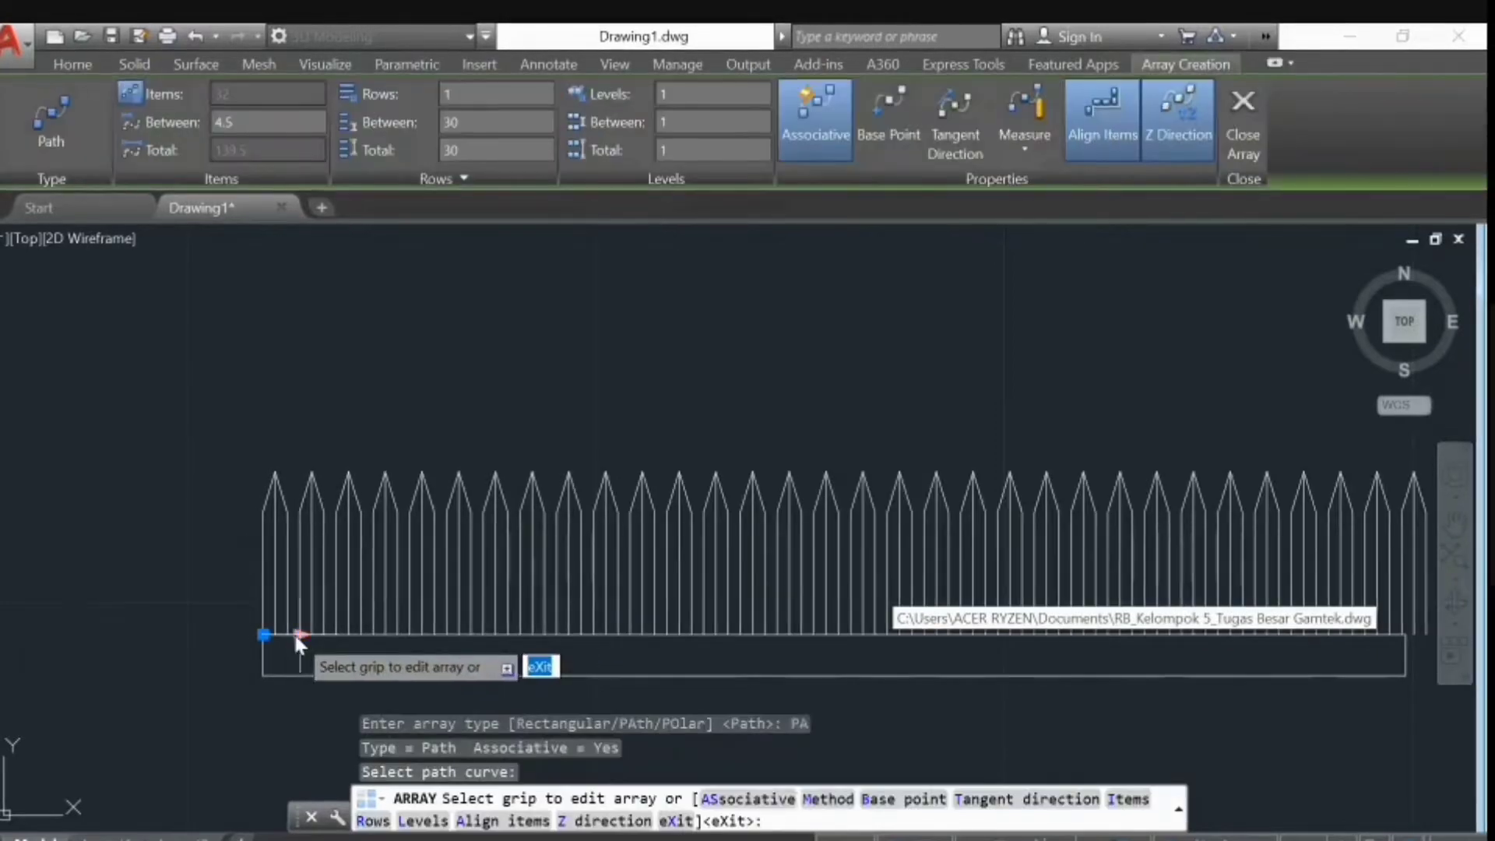
# - Increase the array's item spacing to about 9.1 units and finish the array
pyautogui.click(302, 636)
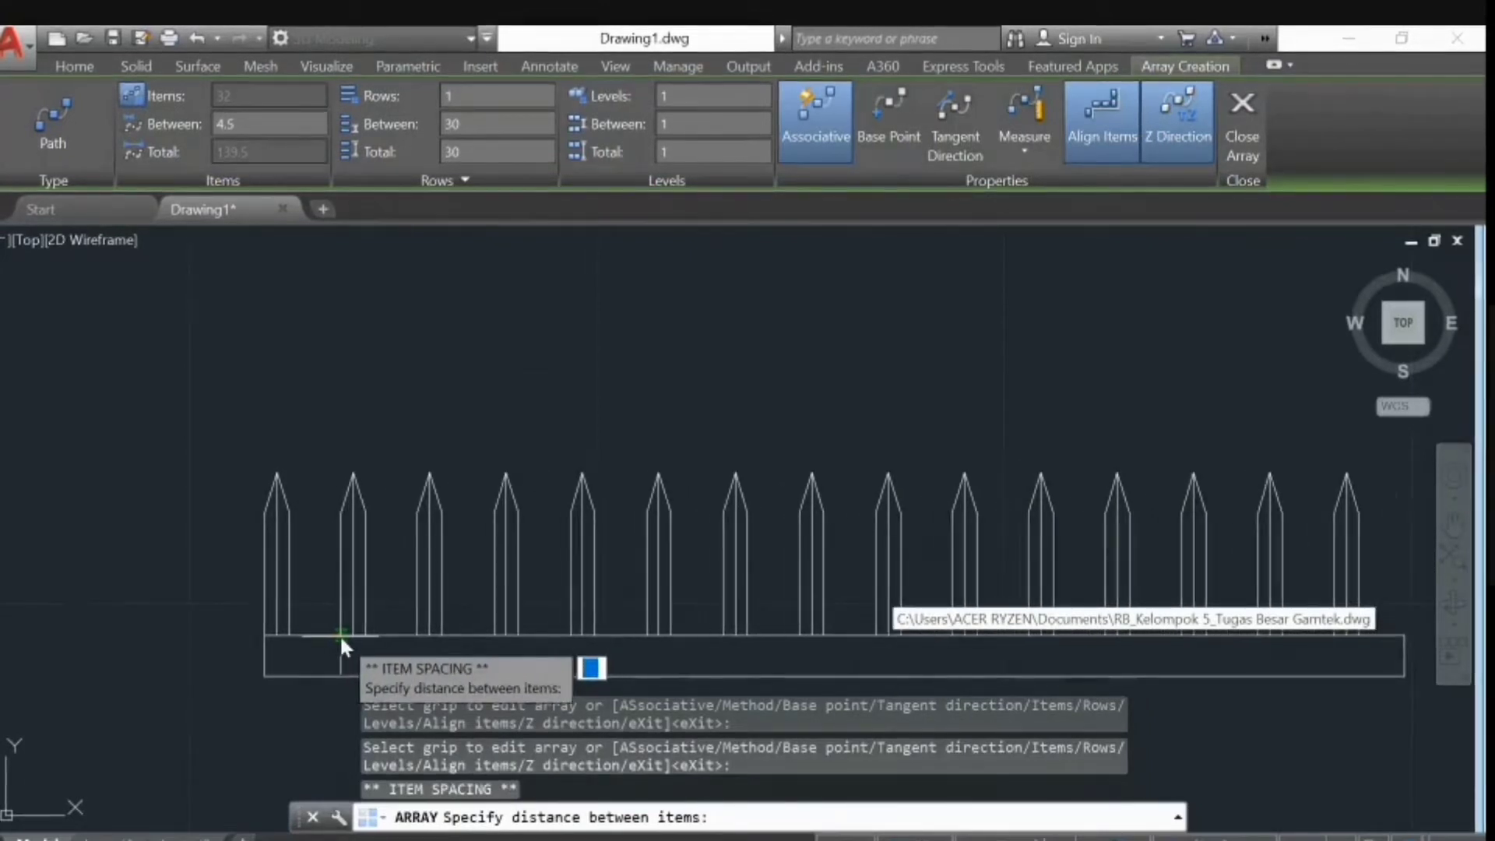
pyautogui.click(338, 634)
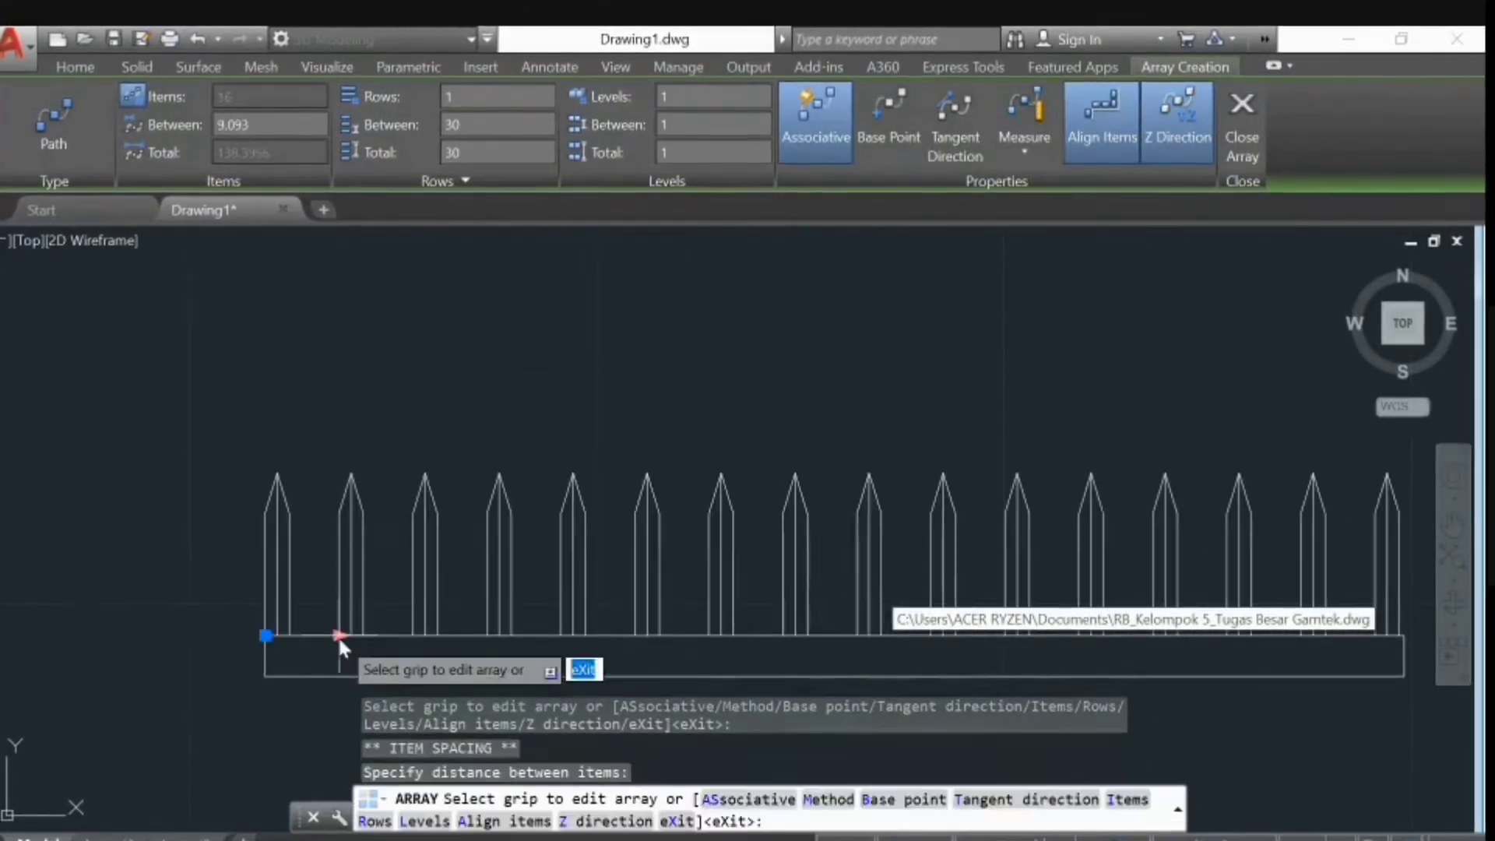
pyautogui.press('Escape')
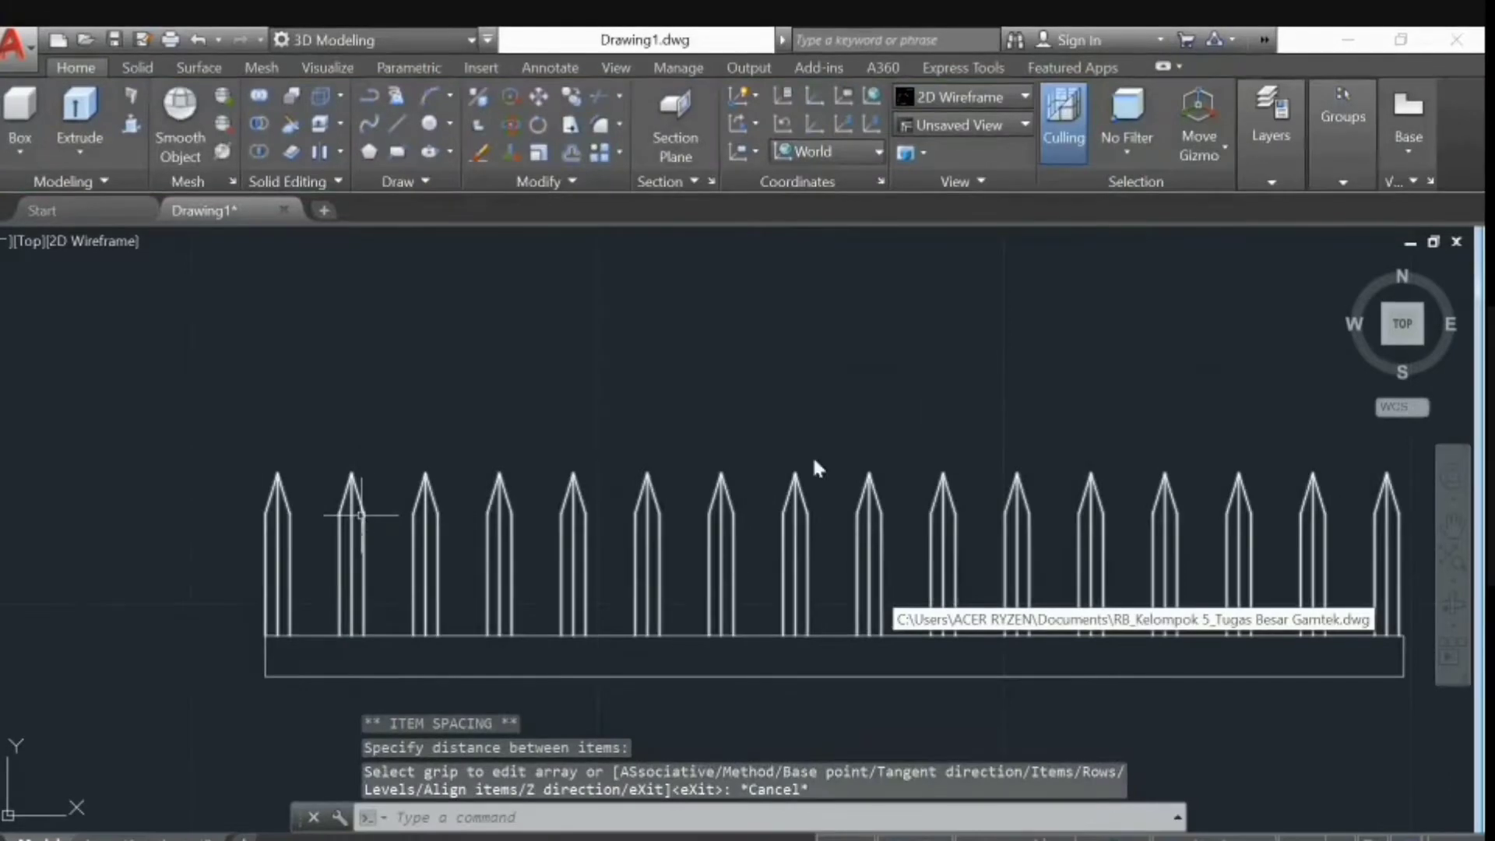
# - Presspull both bounded halves of every picket in the array to a height of 2.5 units, leaving the base rectangle out
pyautogui.keyDown('shift'); pyautogui.moveTo(1075, 332); pyautogui.dragTo(931, 459, button='middle'); pyautogui.keyUp('shift')
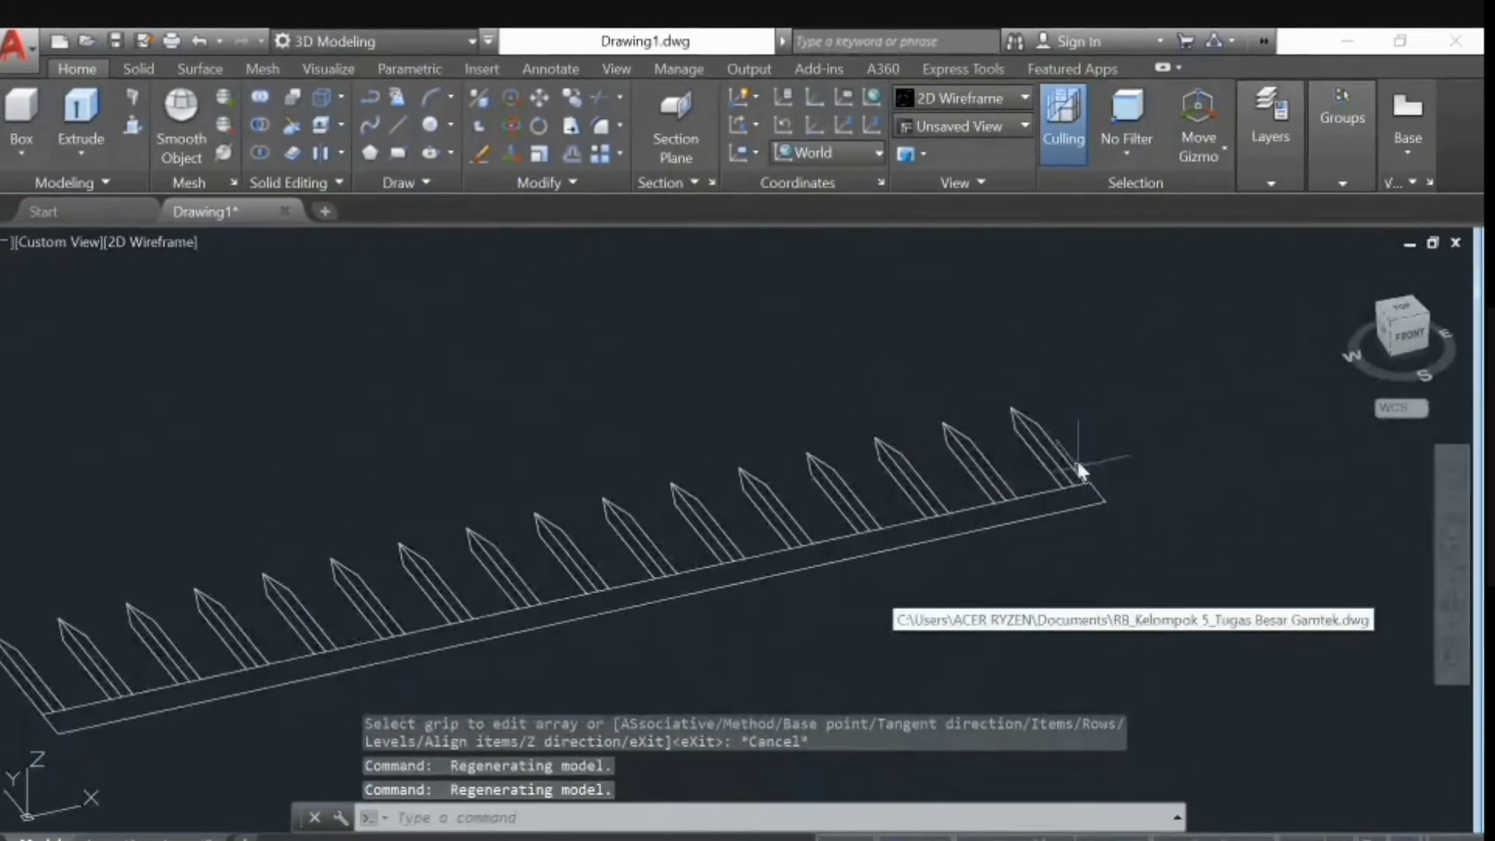
pyautogui.write('pr')
pyautogui.press('Down')
pyautogui.press('Return')
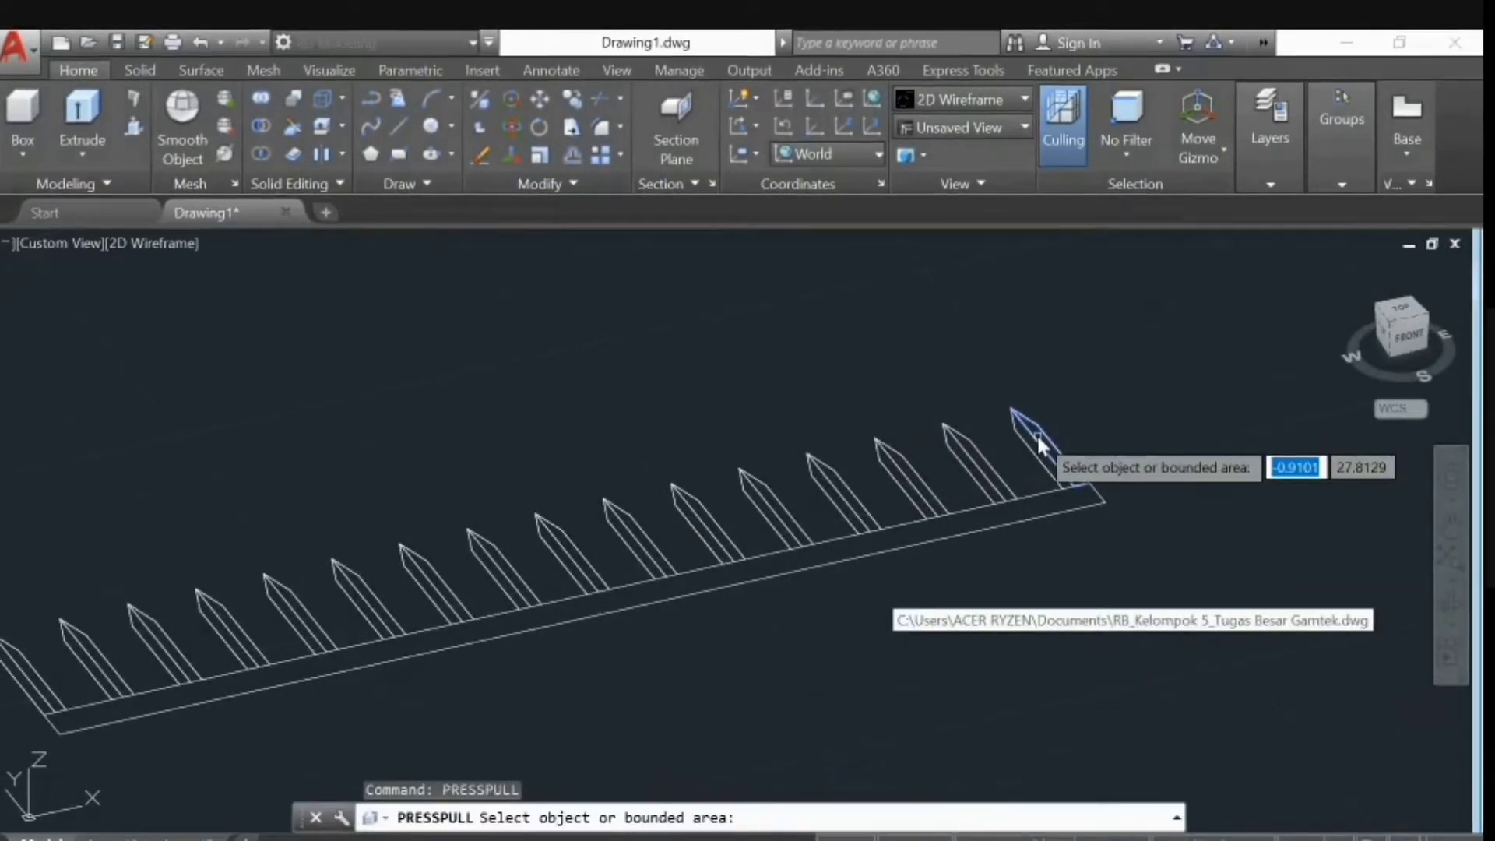
pyautogui.click(1035, 433)
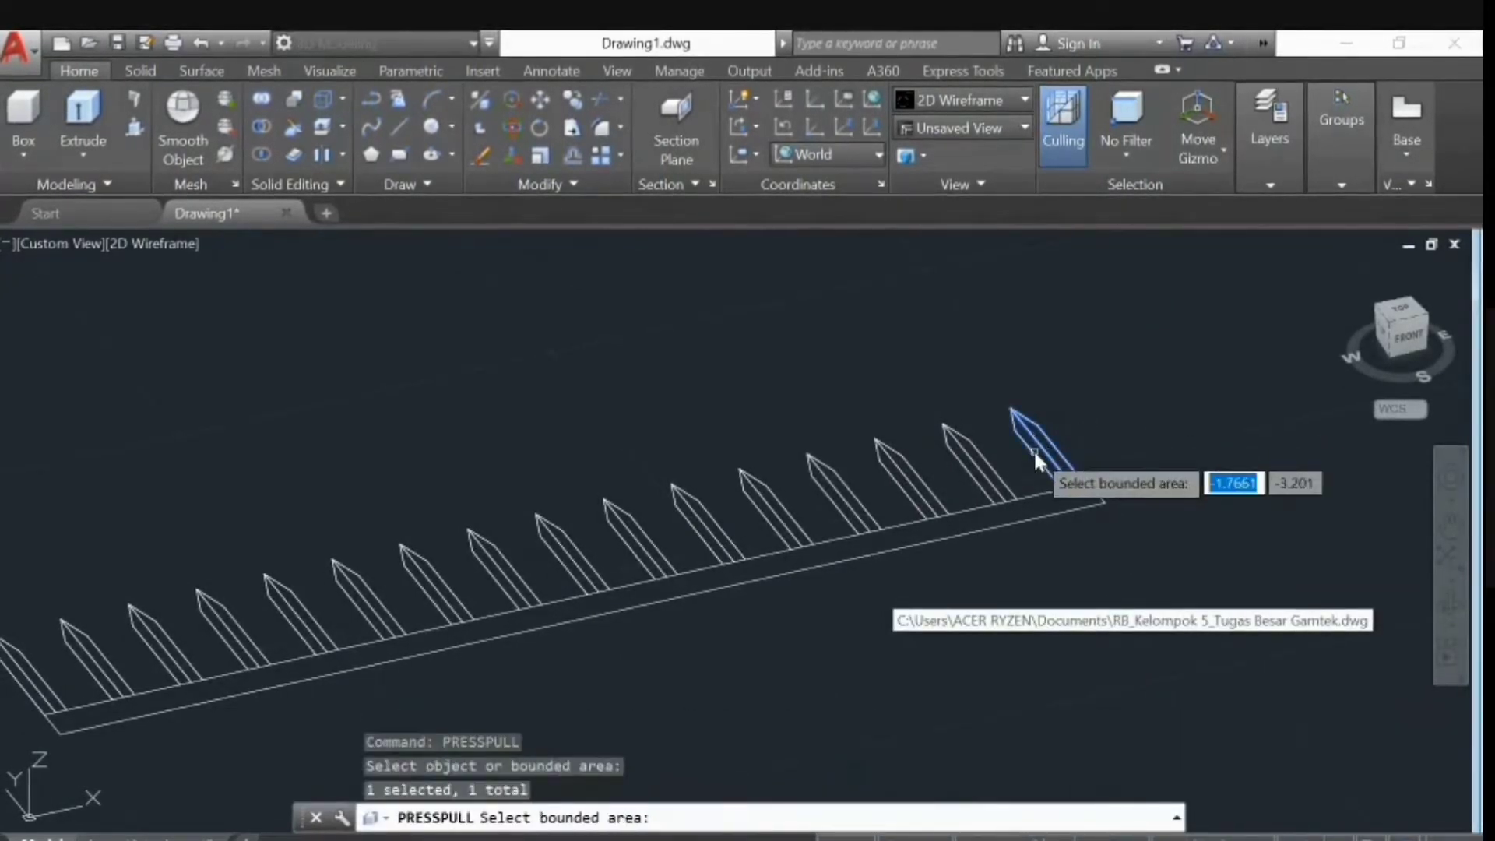
pyautogui.click(1025, 437)
pyautogui.click(983, 463)
pyautogui.click(969, 466)
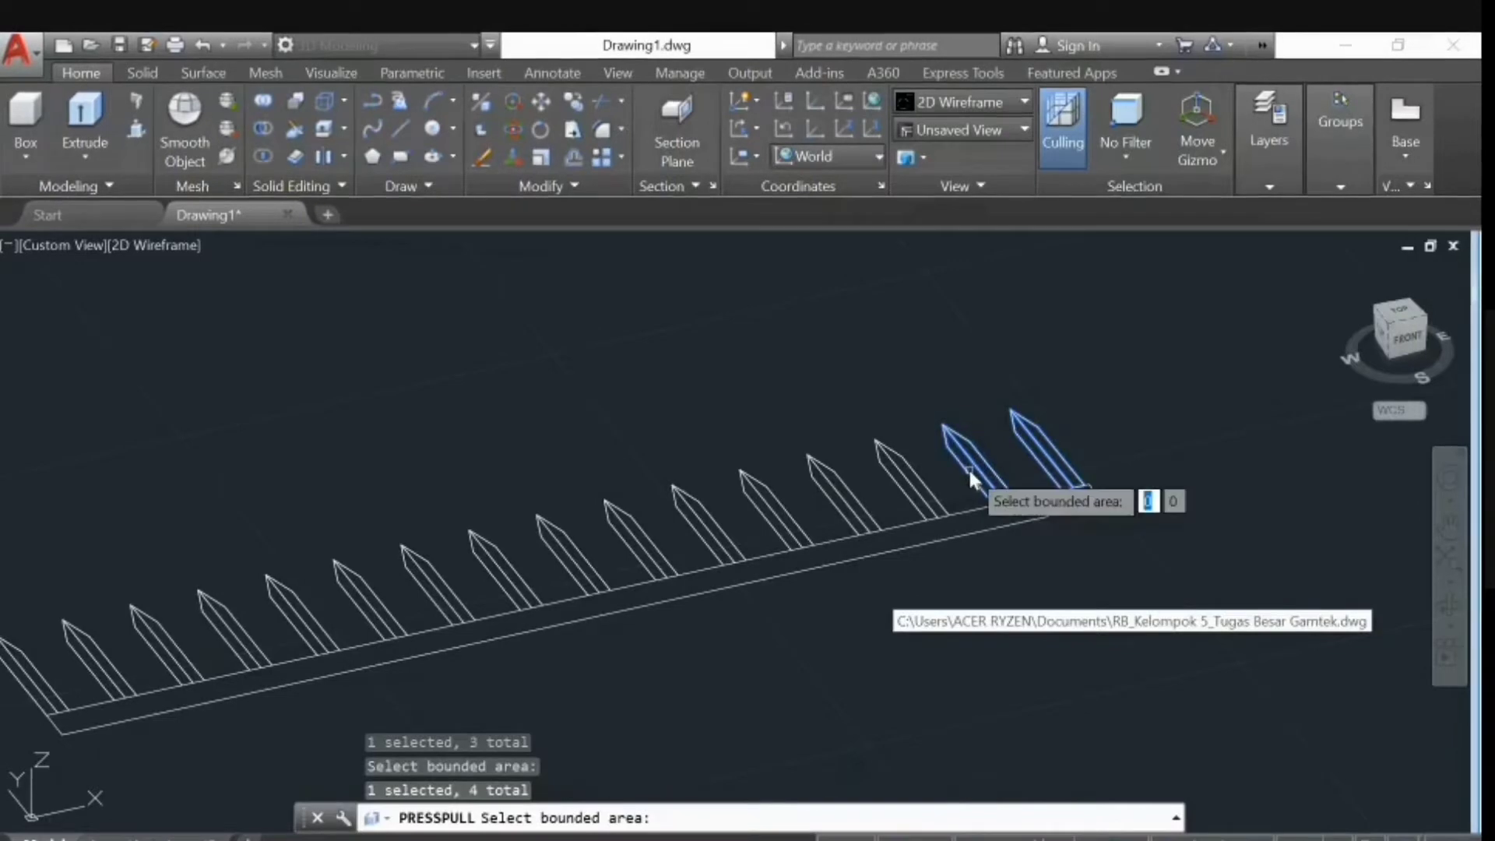
pyautogui.click(916, 496)
pyautogui.click(912, 493)
pyautogui.click(847, 502)
pyautogui.click(774, 518)
pyautogui.click(771, 516)
pyautogui.click(715, 531)
pyautogui.click(700, 535)
pyautogui.click(697, 538)
pyautogui.click(638, 548)
pyautogui.click(615, 554)
pyautogui.click(562, 563)
pyautogui.click(535, 573)
pyautogui.click(506, 588)
pyautogui.click(506, 589)
pyautogui.click(446, 582)
pyautogui.click(435, 595)
pyautogui.click(387, 605)
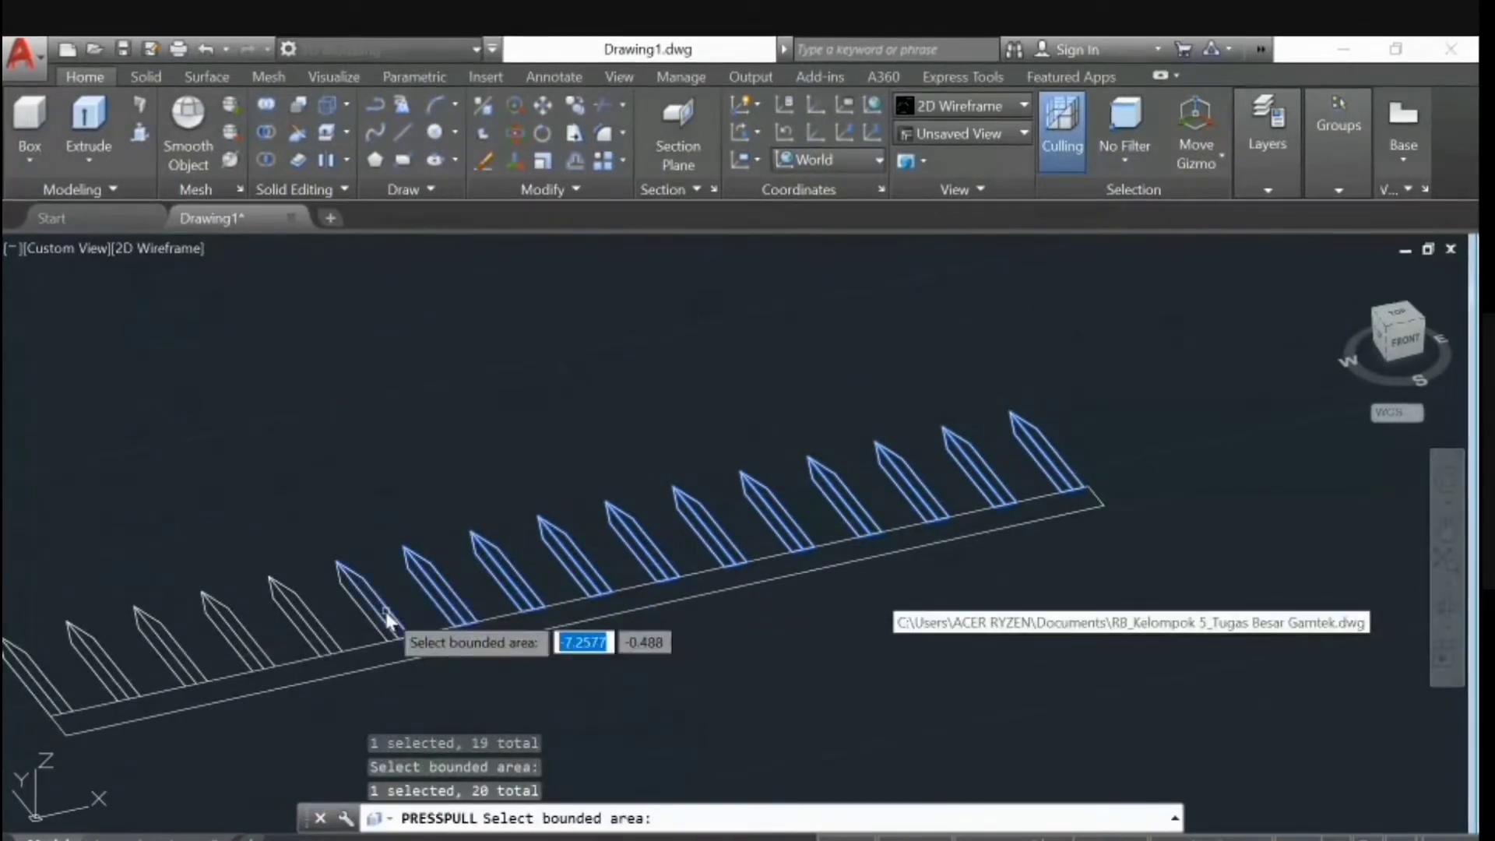
pyautogui.click(347, 625)
pyautogui.click(310, 646)
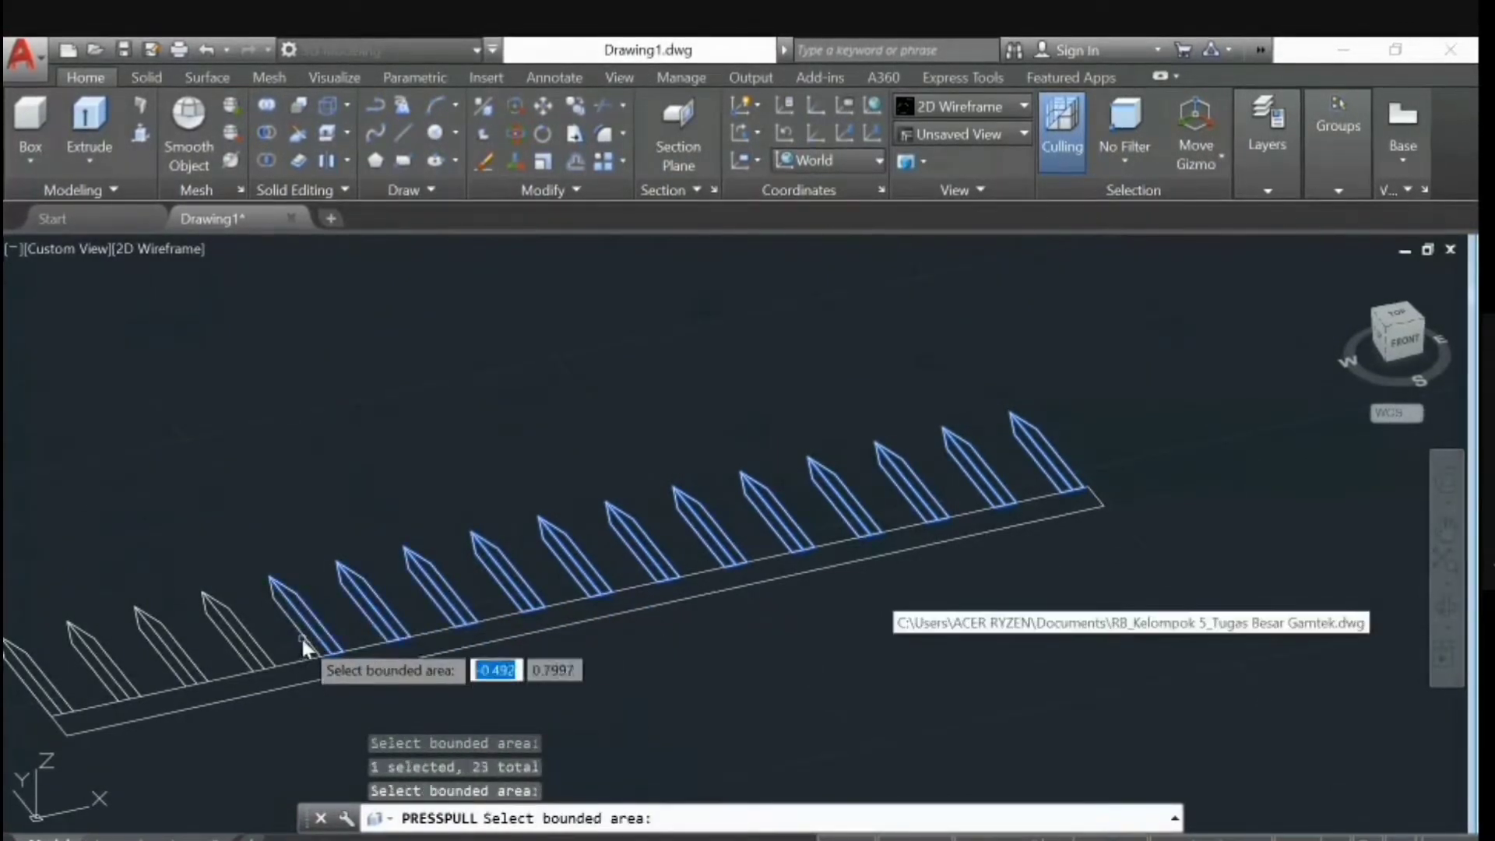
pyautogui.click(300, 624)
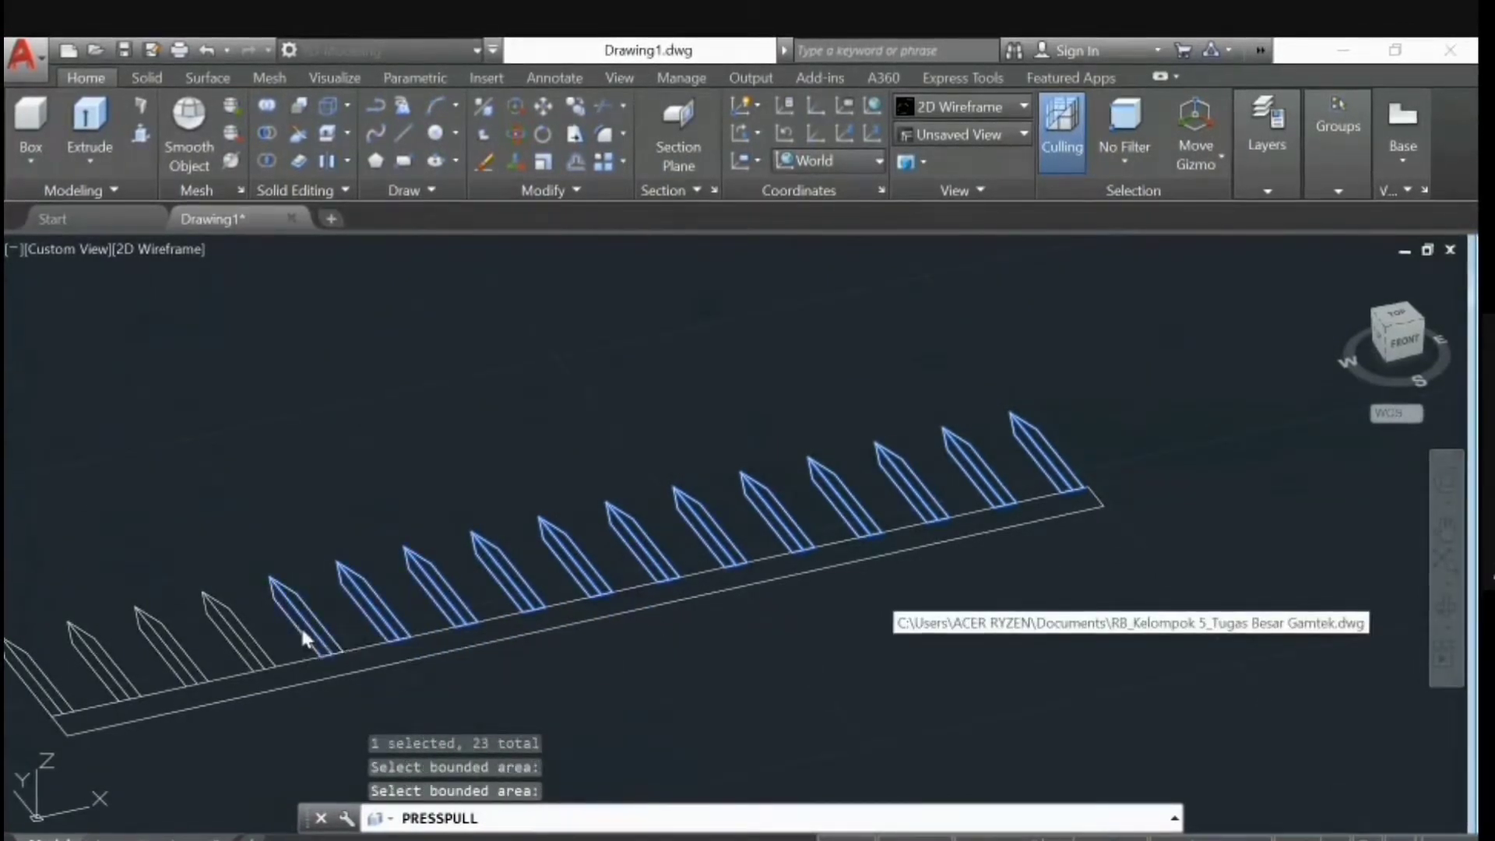
pyautogui.click(246, 643)
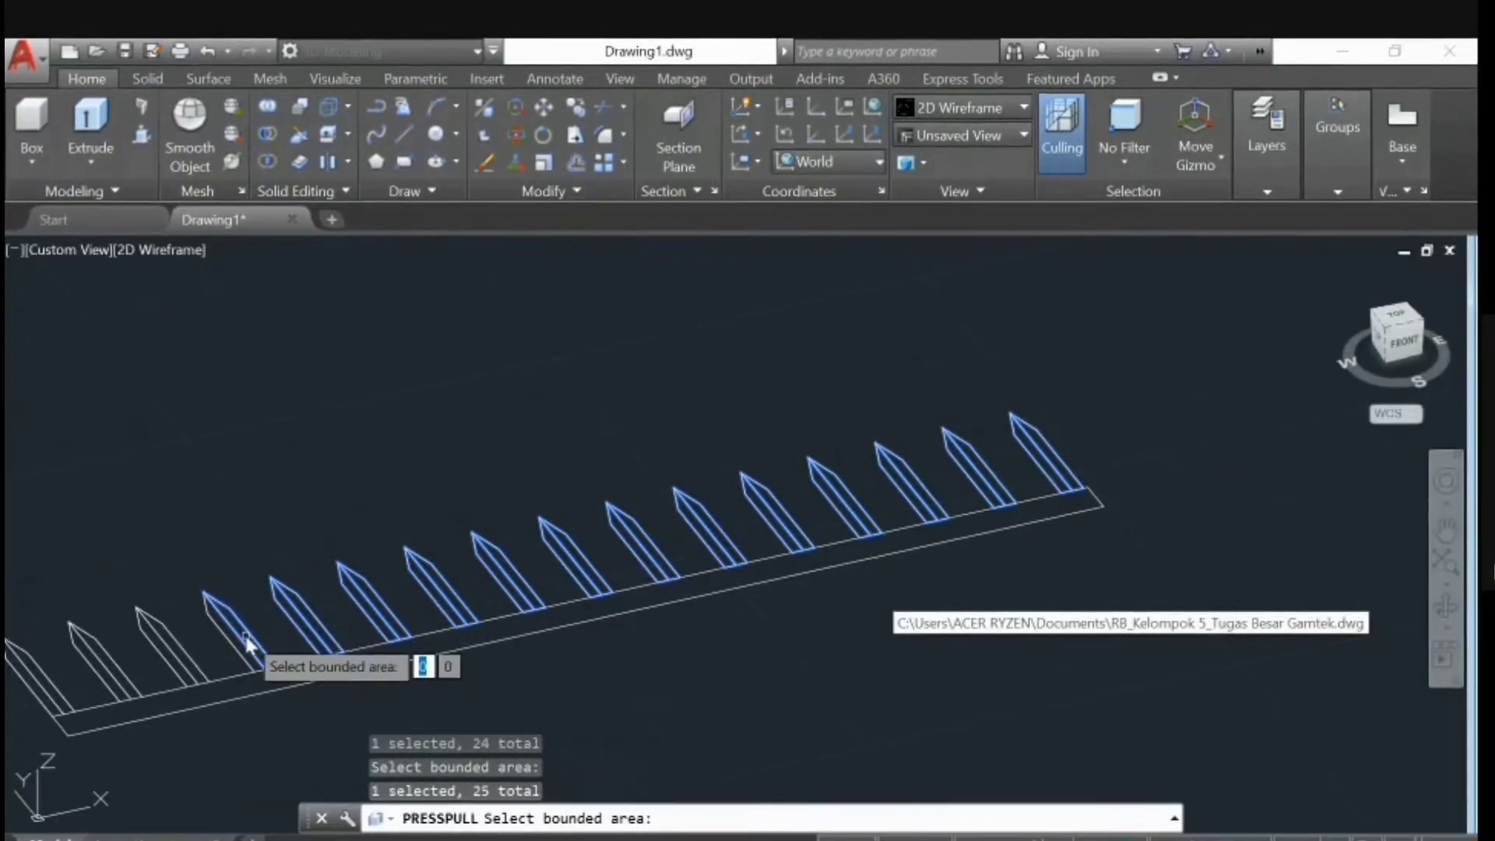
pyautogui.click(240, 647)
pyautogui.click(176, 644)
pyautogui.click(164, 648)
pyautogui.click(119, 671)
pyautogui.click(106, 675)
pyautogui.click(51, 687)
pyautogui.click(36, 688)
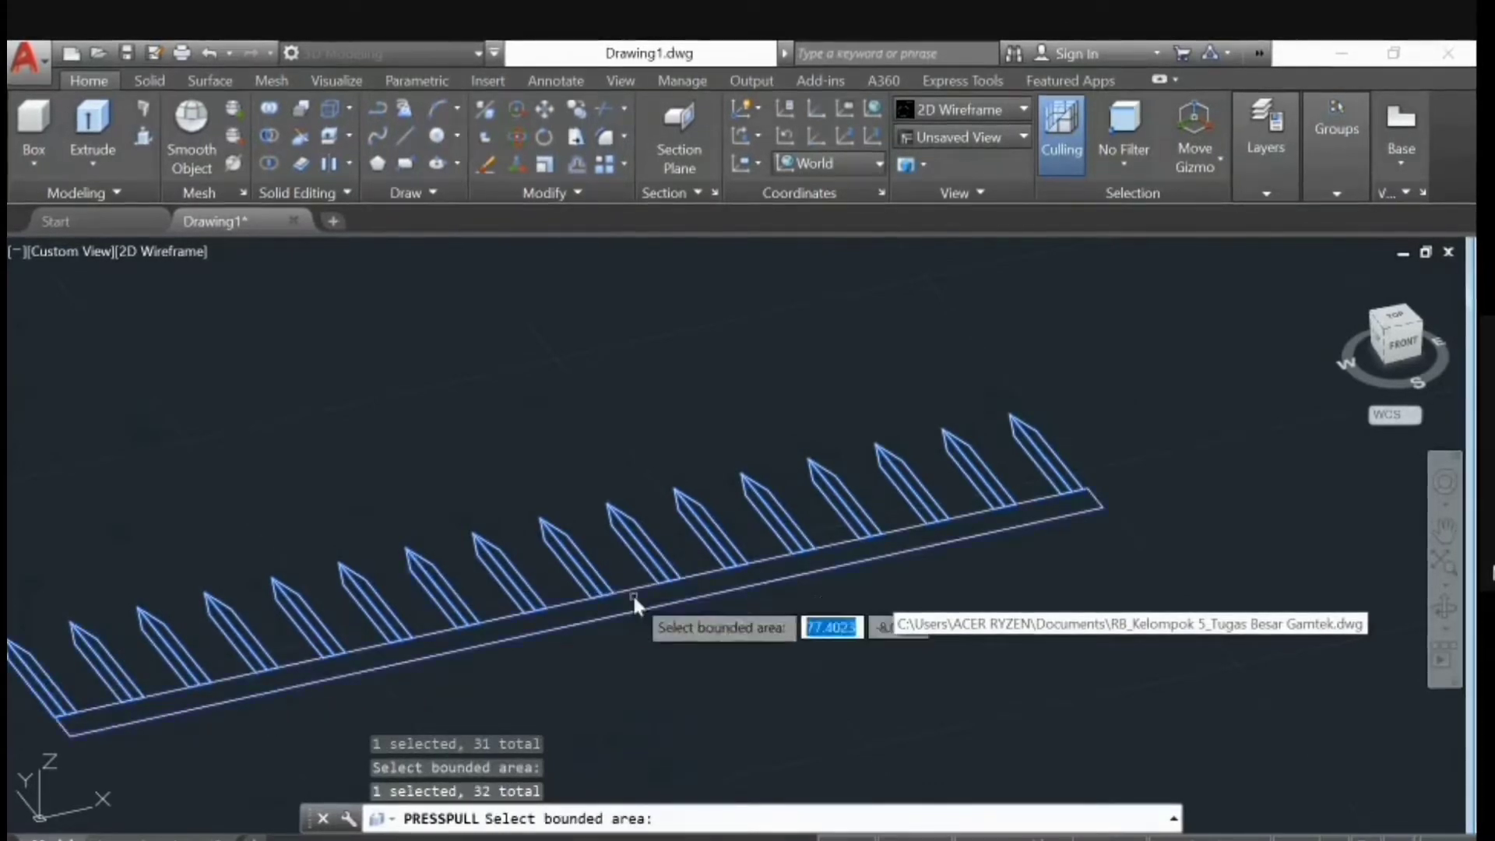
pyautogui.press('Return')
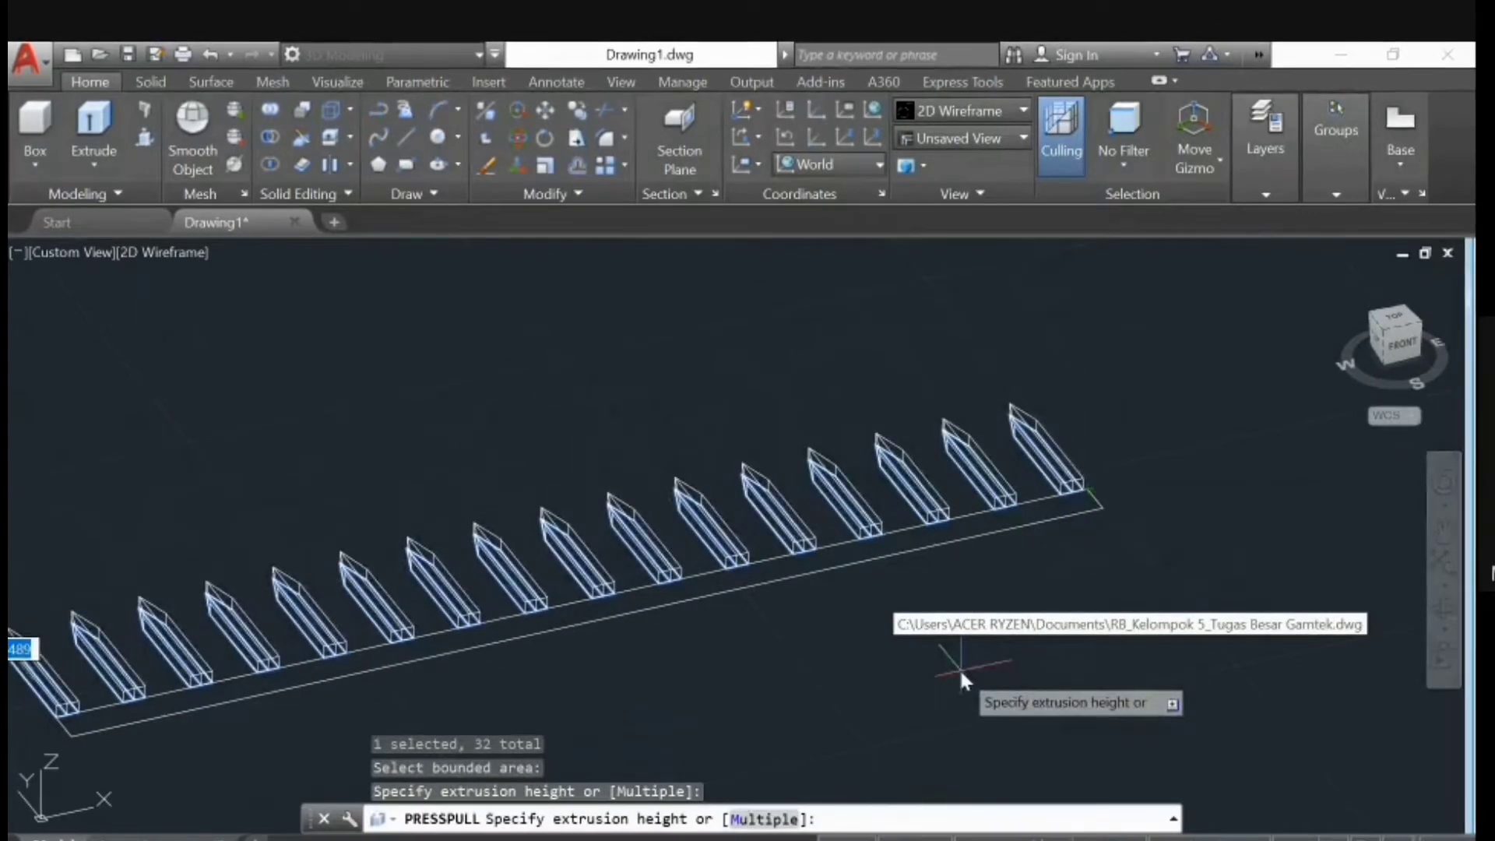
pyautogui.write('2.5')
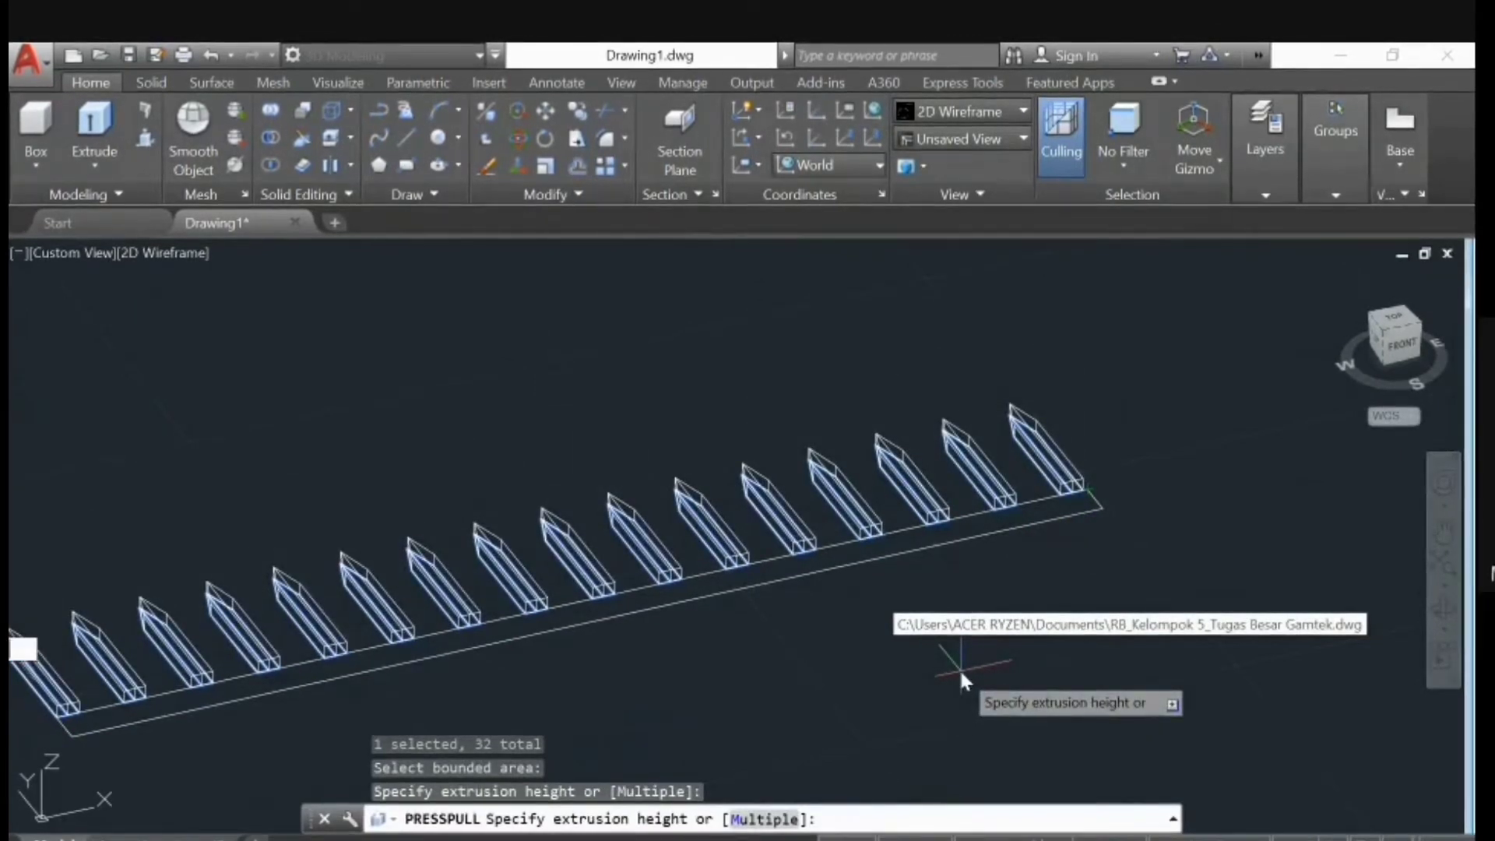
pyautogui.press('Return')
pyautogui.press('Escape')
# - Switch the viewport to the preset Front view and orbit it slightly so the extruded pickets show from above
pyautogui.scroll(3, 977, 567)
pyautogui.keyDown('shift'); pyautogui.moveTo(841, 596); pyautogui.dragTo(879, 600, button='middle'); pyautogui.keyUp('shift')
pyautogui.scroll(-2, 1121, 515)
pyautogui.moveTo(1231, 444); pyautogui.dragTo(1154, 489, button='middle')
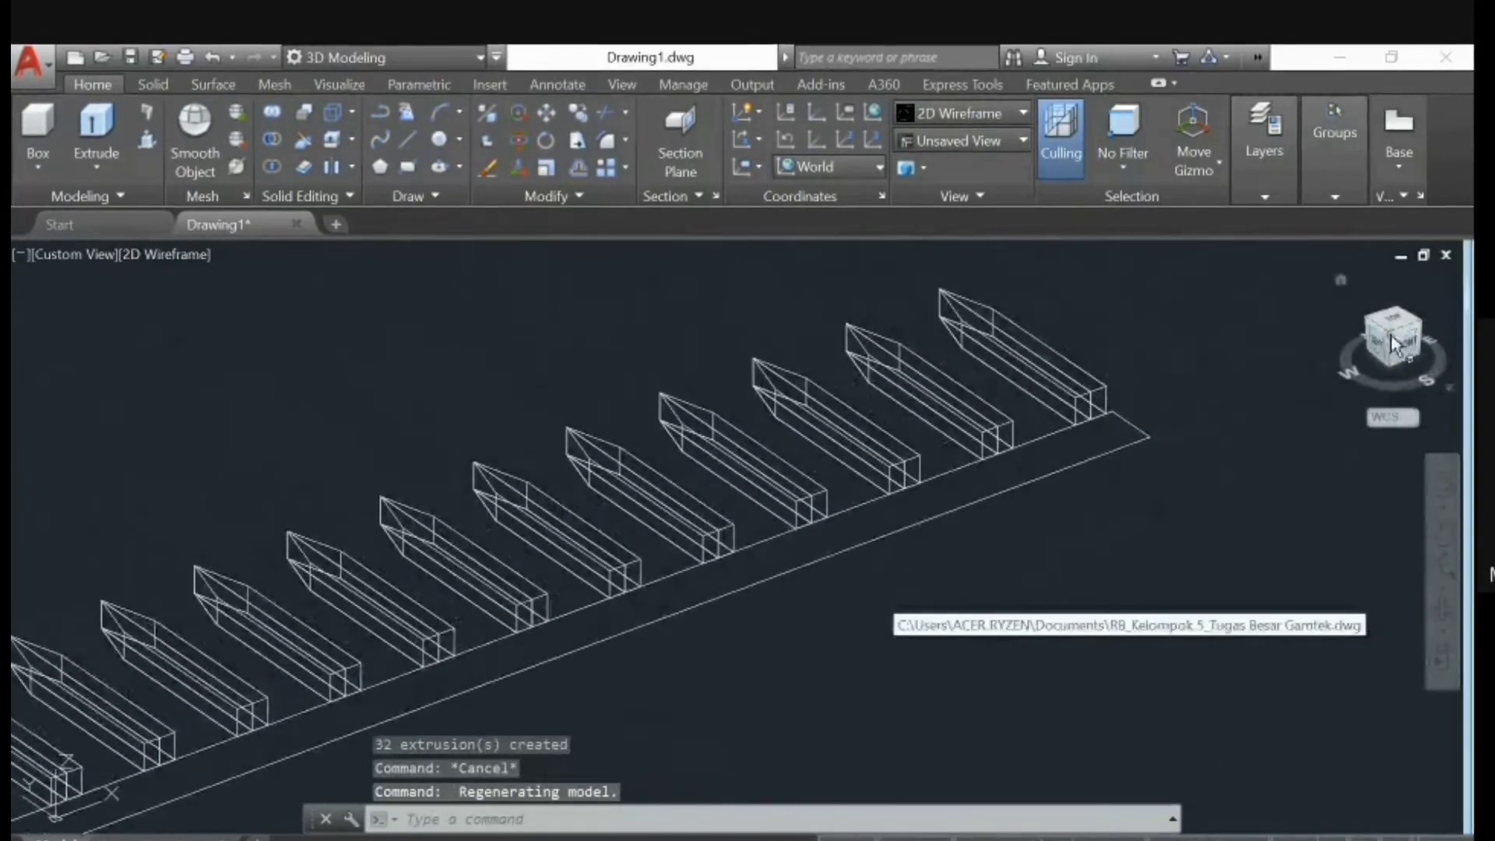
pyautogui.click(64, 254)
pyautogui.click(118, 397)
pyautogui.keyDown('shift'); pyautogui.moveTo(839, 474); pyautogui.dragTo(897, 510, button='middle'); pyautogui.keyUp('shift')
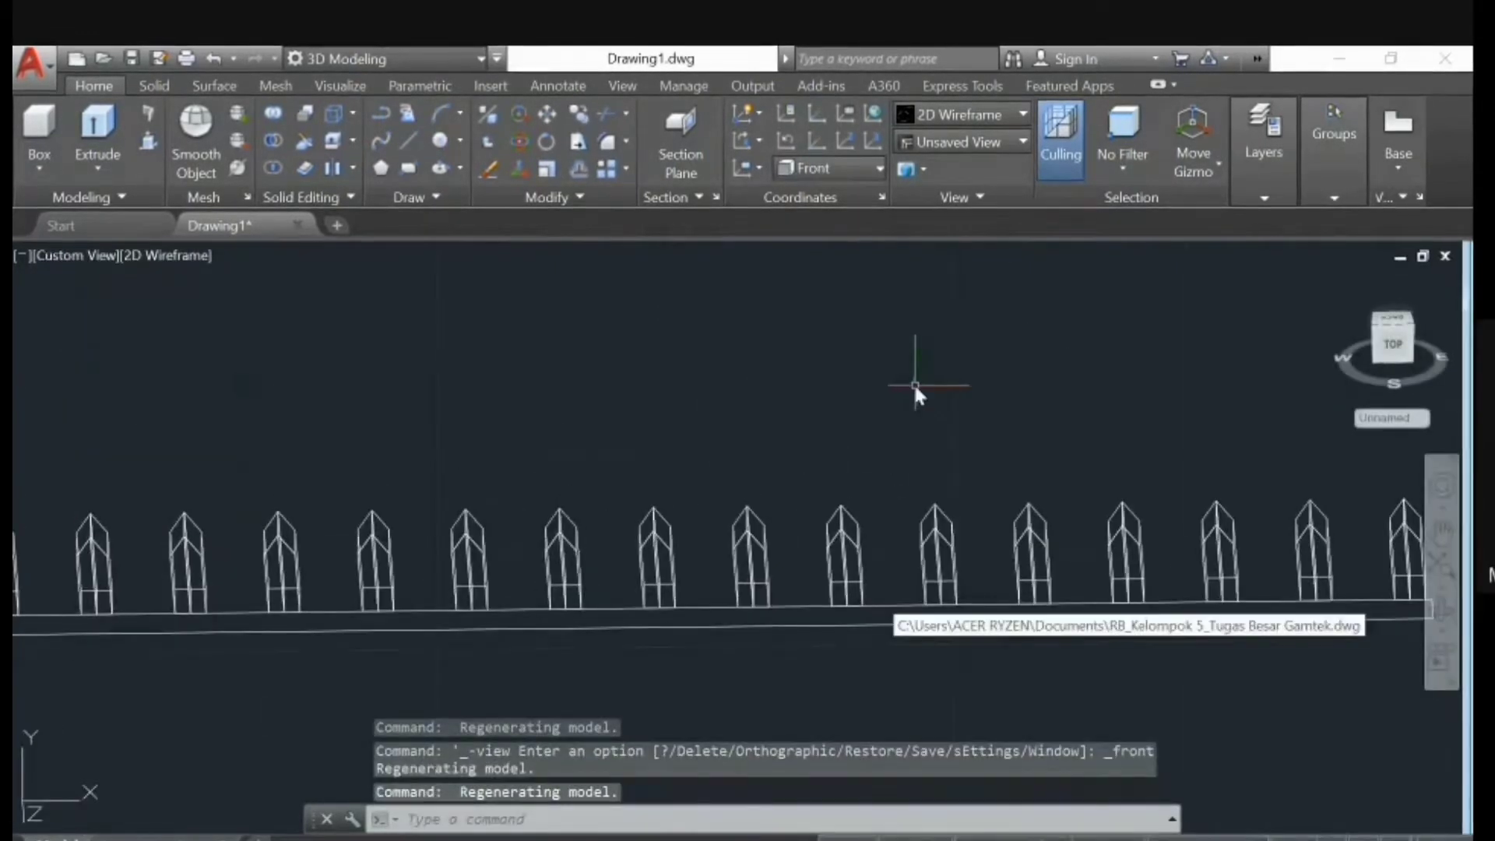
pyautogui.write('FOG')
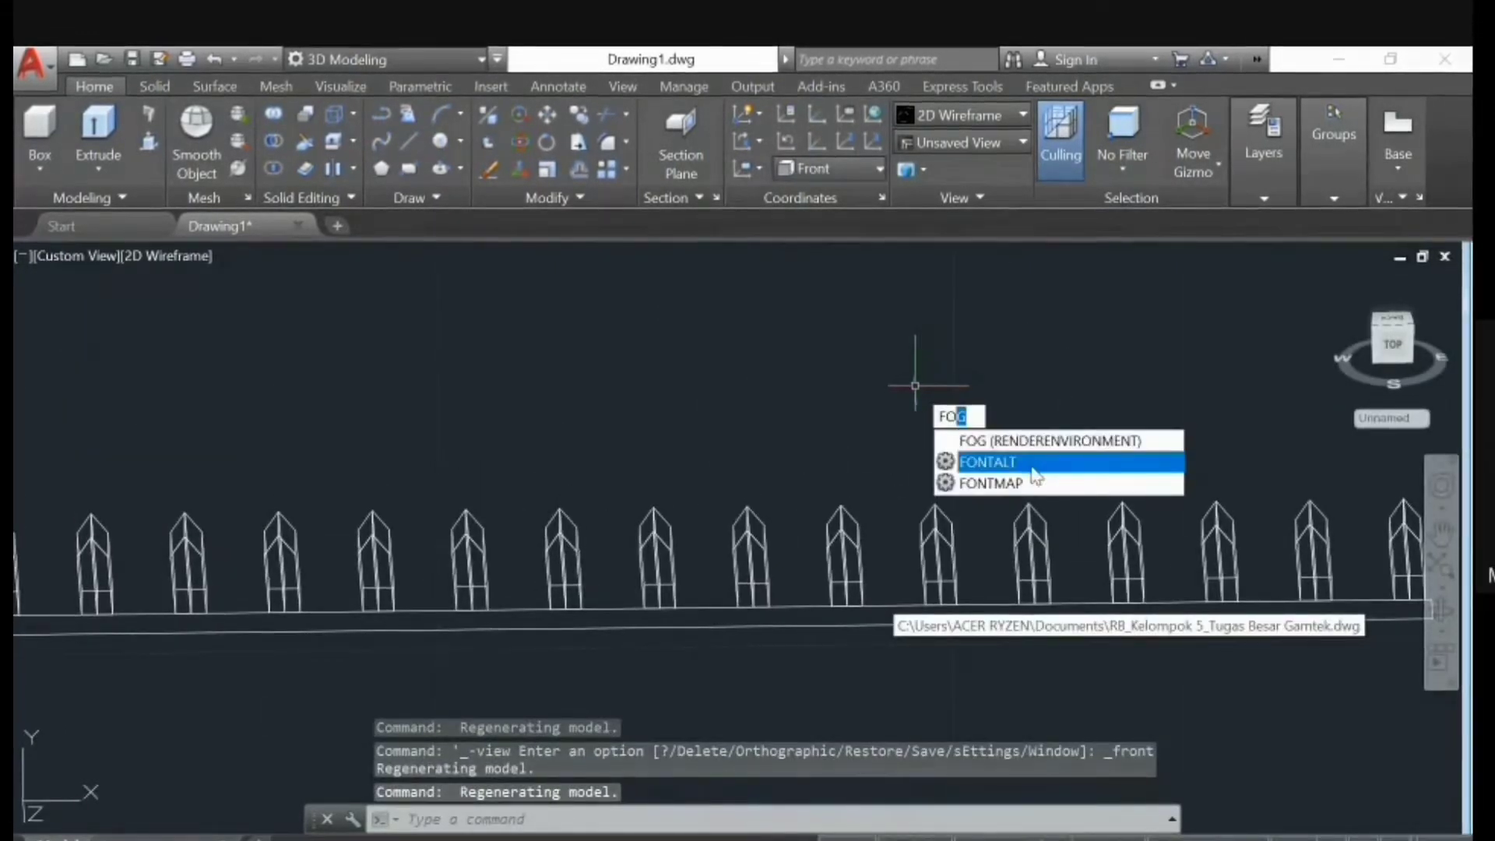
pyautogui.press('BackSpace')
pyautogui.press('BackSpace')
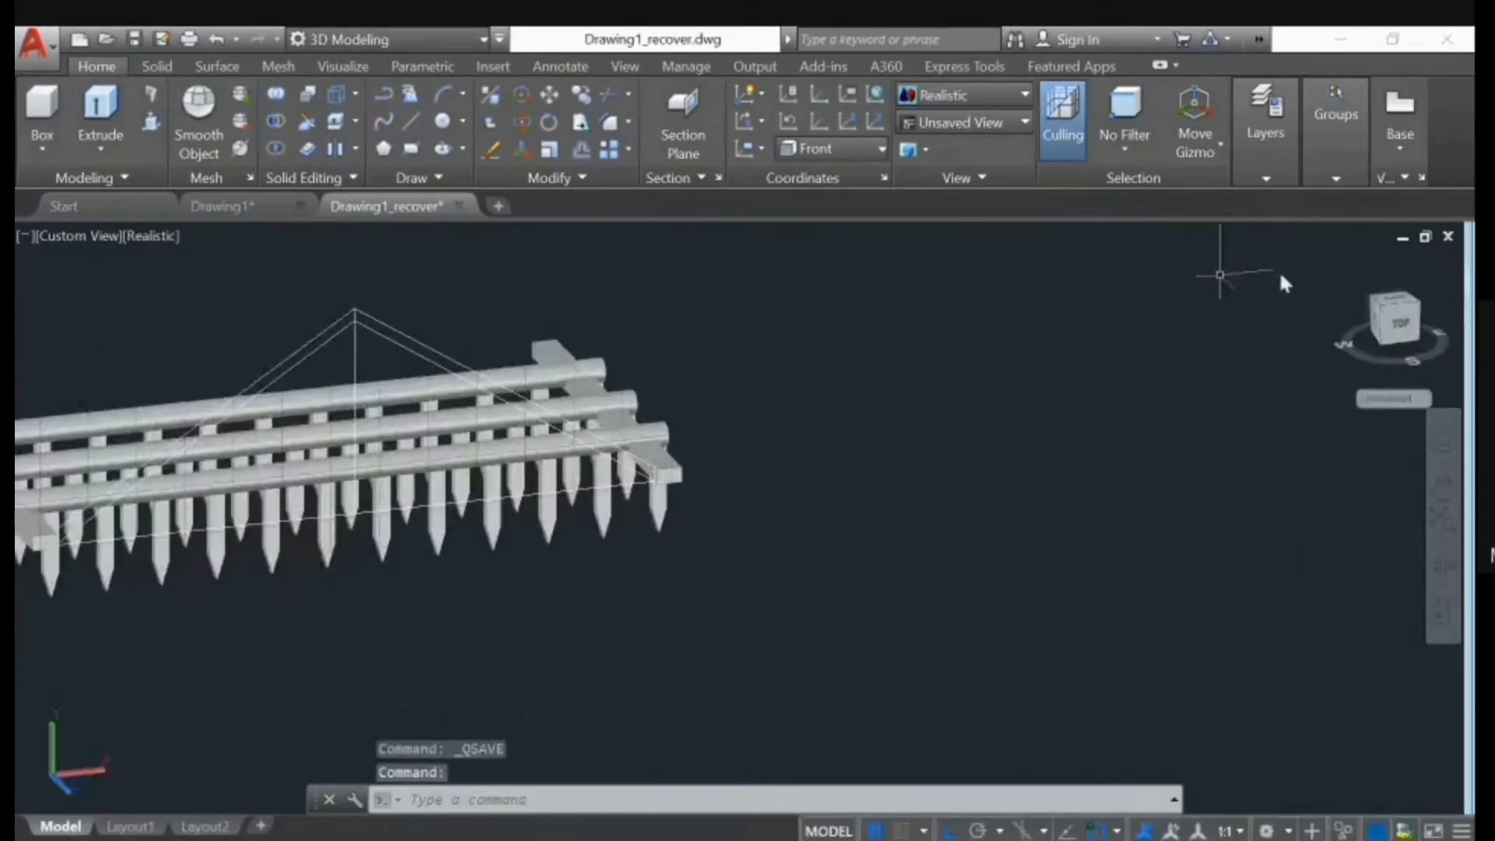
# - In Drawing1_recover, erase the base line and the vertical centre line of the triangular outline beside the pointed posts
pyautogui.click(1407, 327)
pyautogui.keyDown('shift'); pyautogui.moveTo(934, 423); pyautogui.dragTo(1104, 490, button='middle'); pyautogui.keyUp('shift')
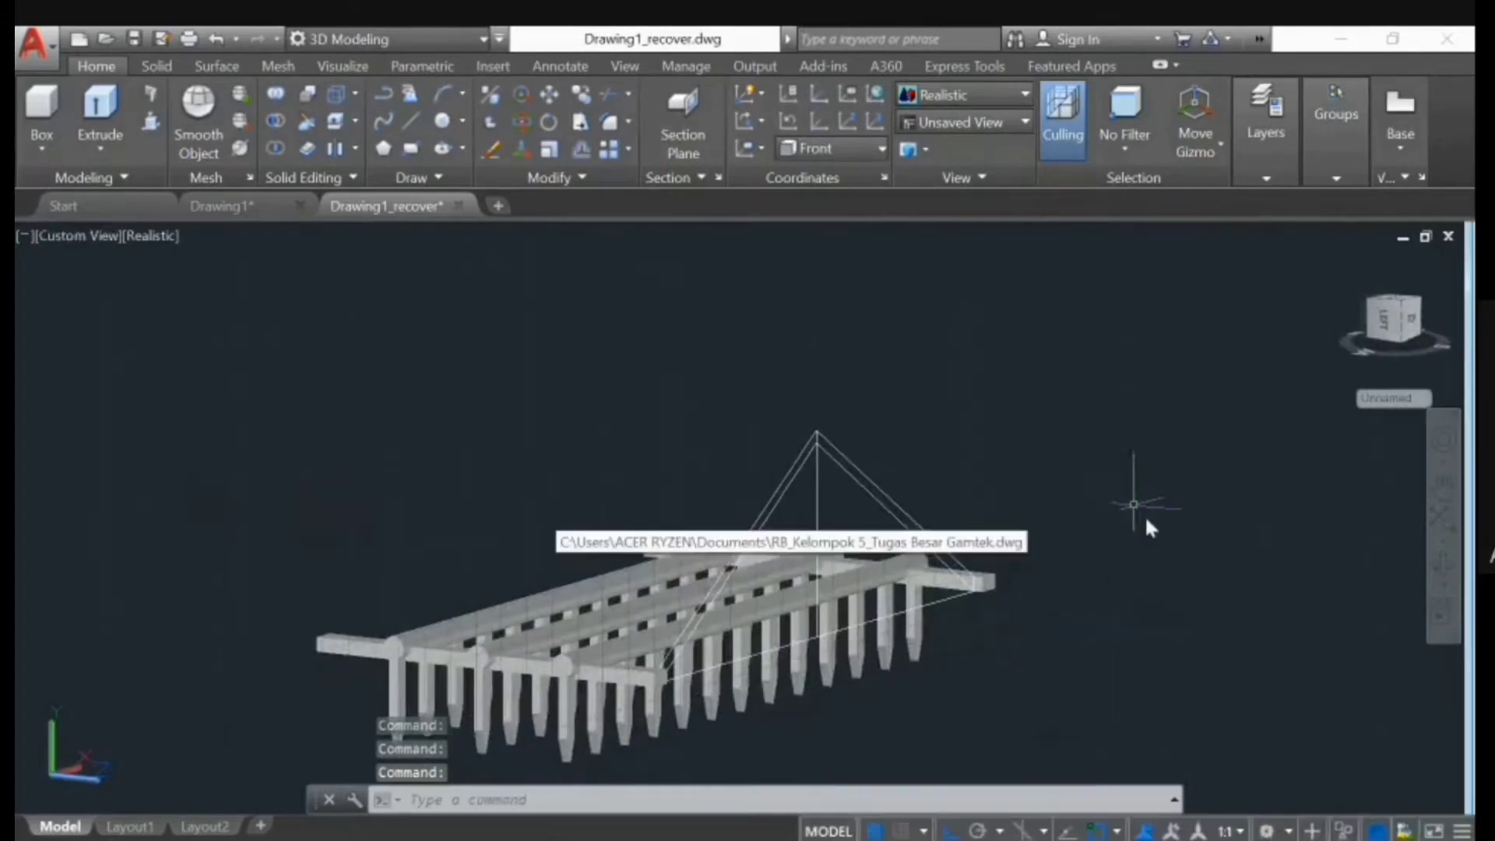
pyautogui.click(943, 605)
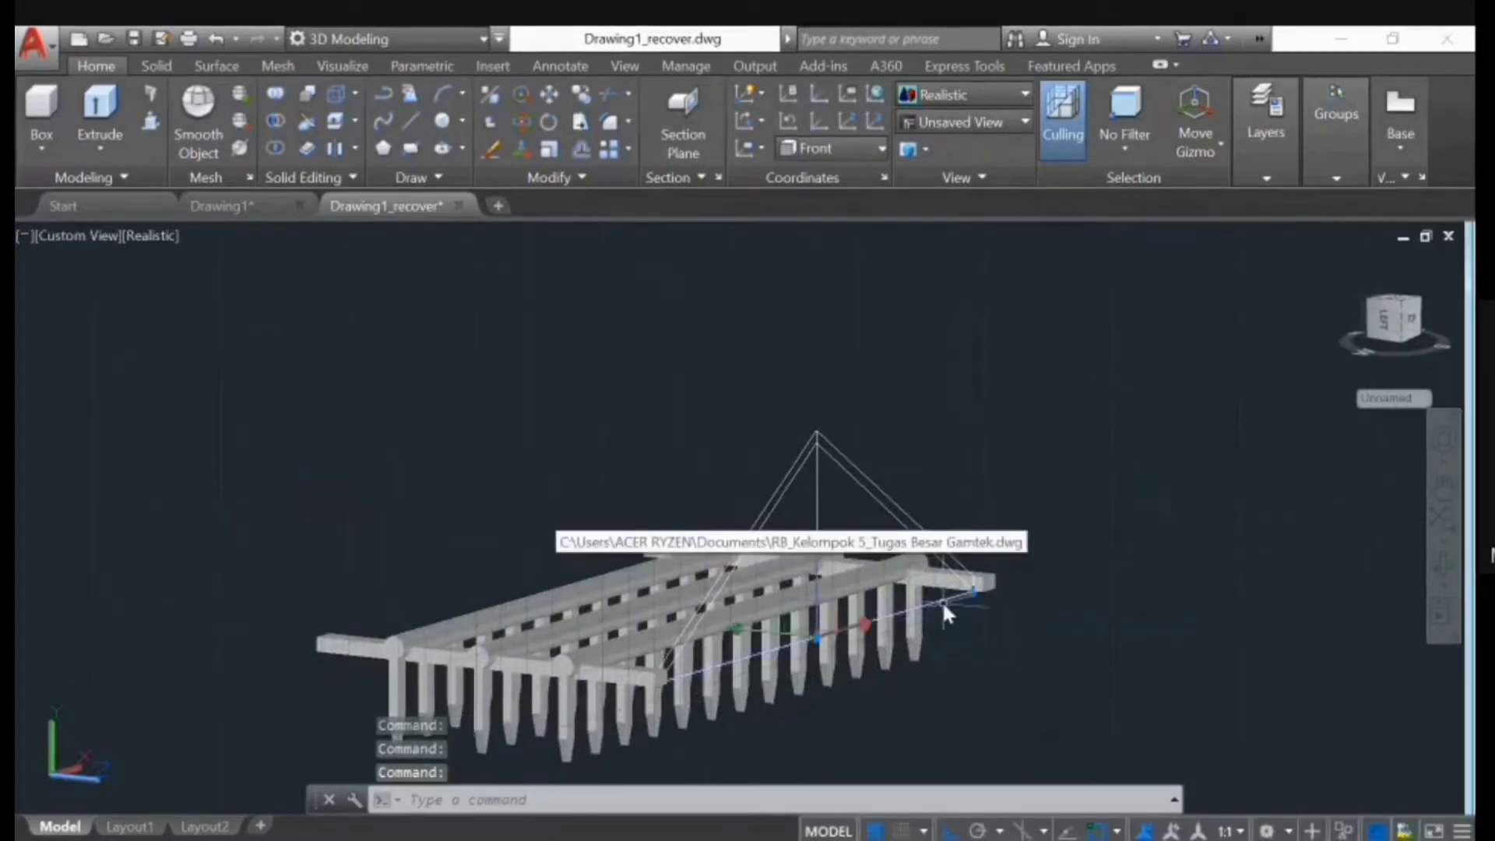
pyautogui.press('Delete')
pyautogui.click(817, 498)
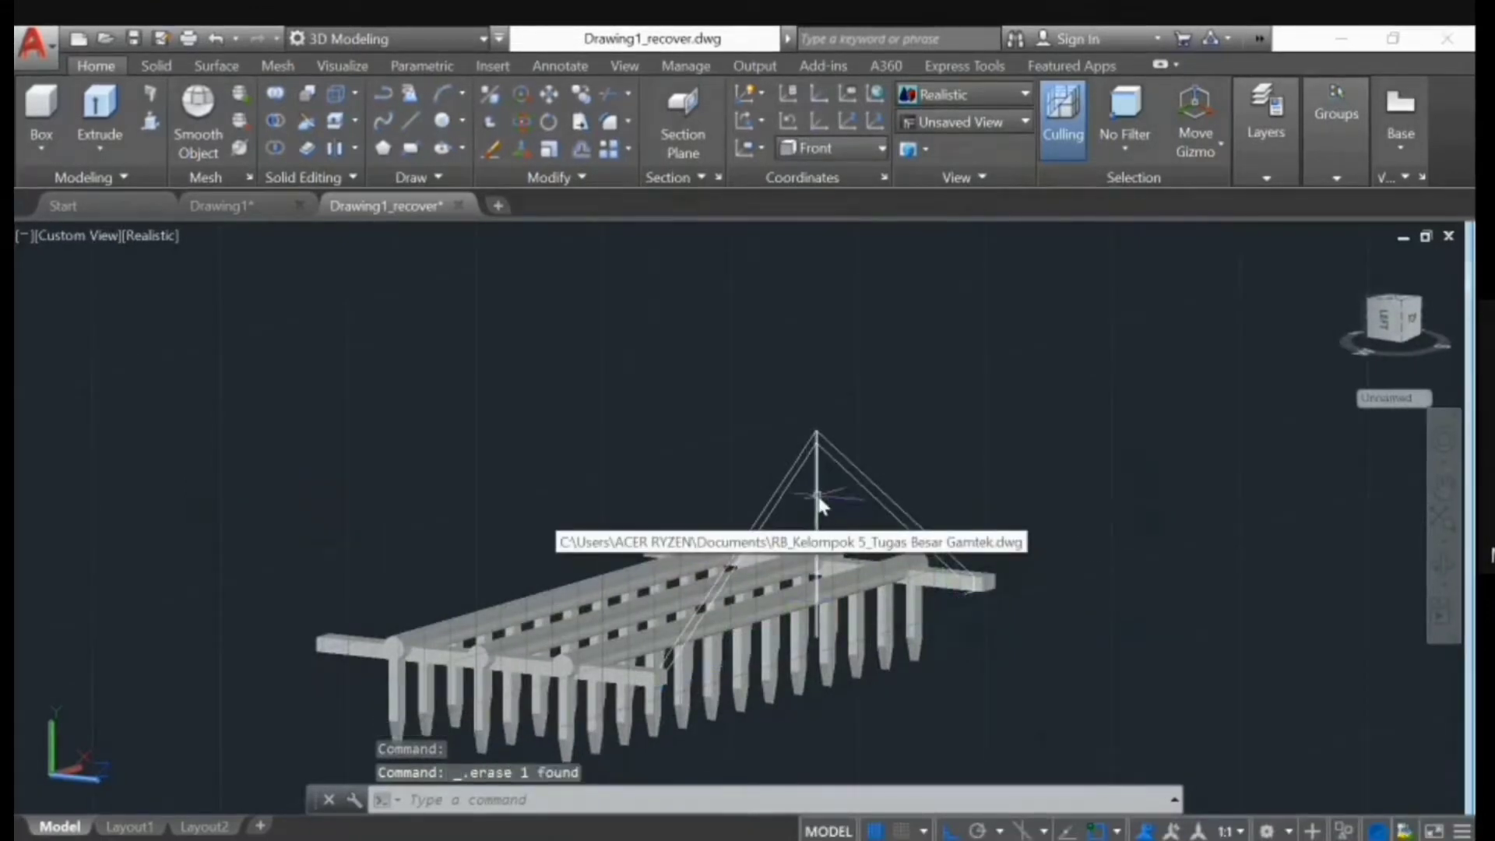
pyautogui.press('Delete')
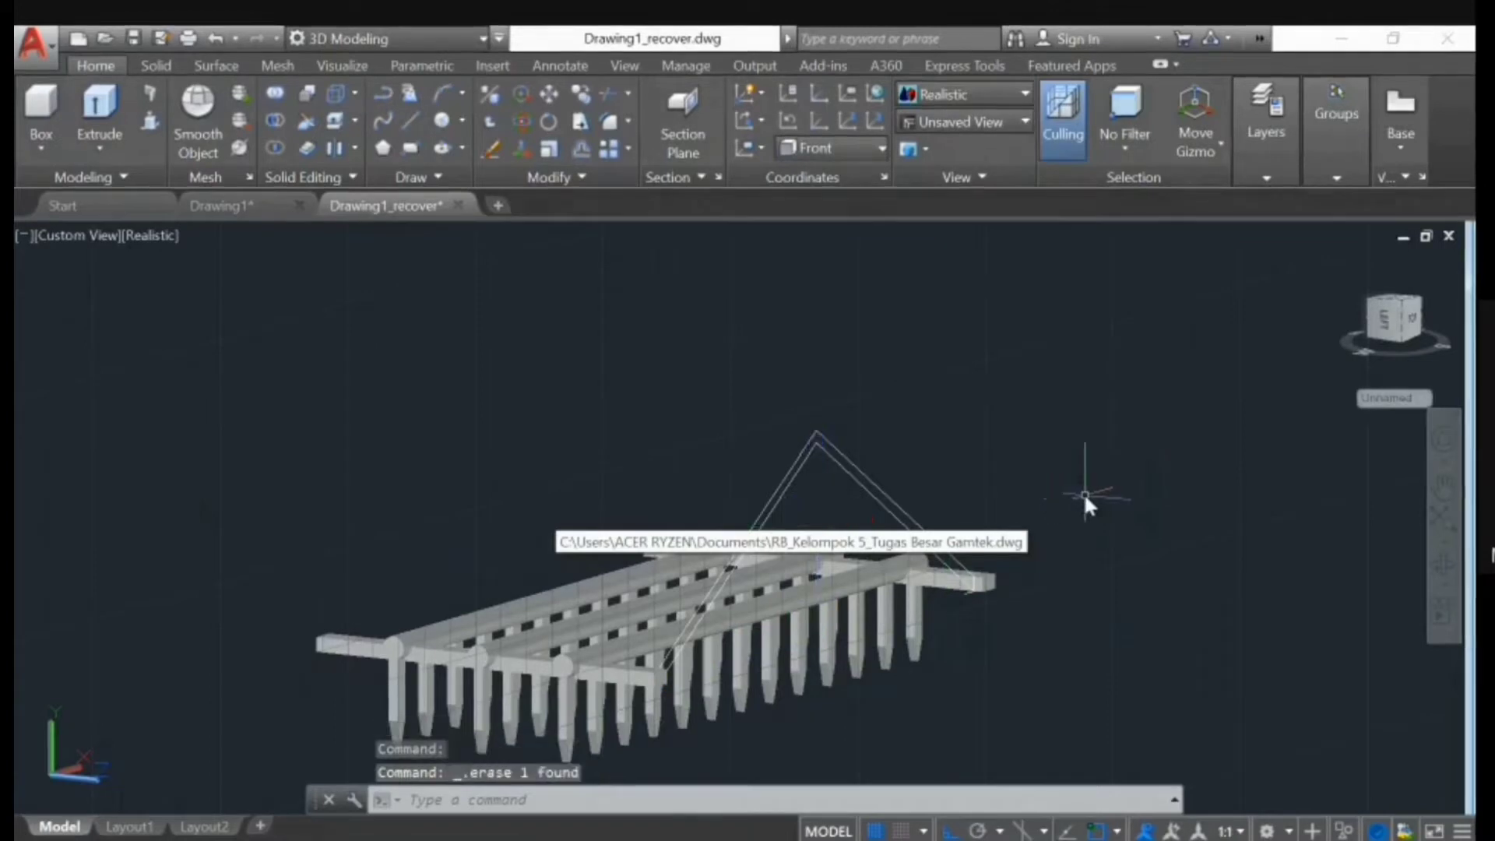
pyautogui.write('es')
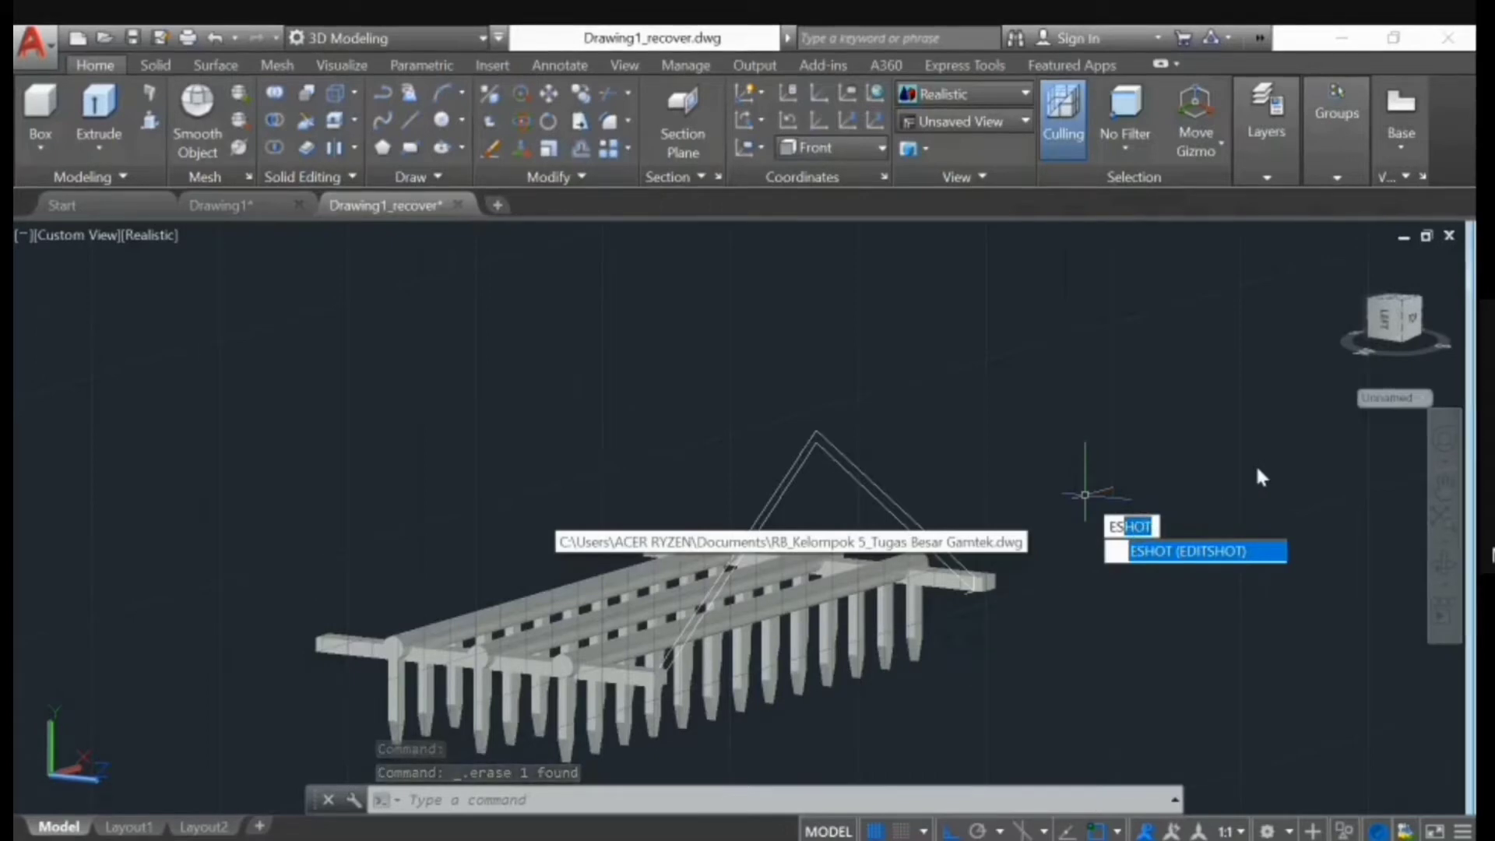
pyautogui.press('BackSpace')
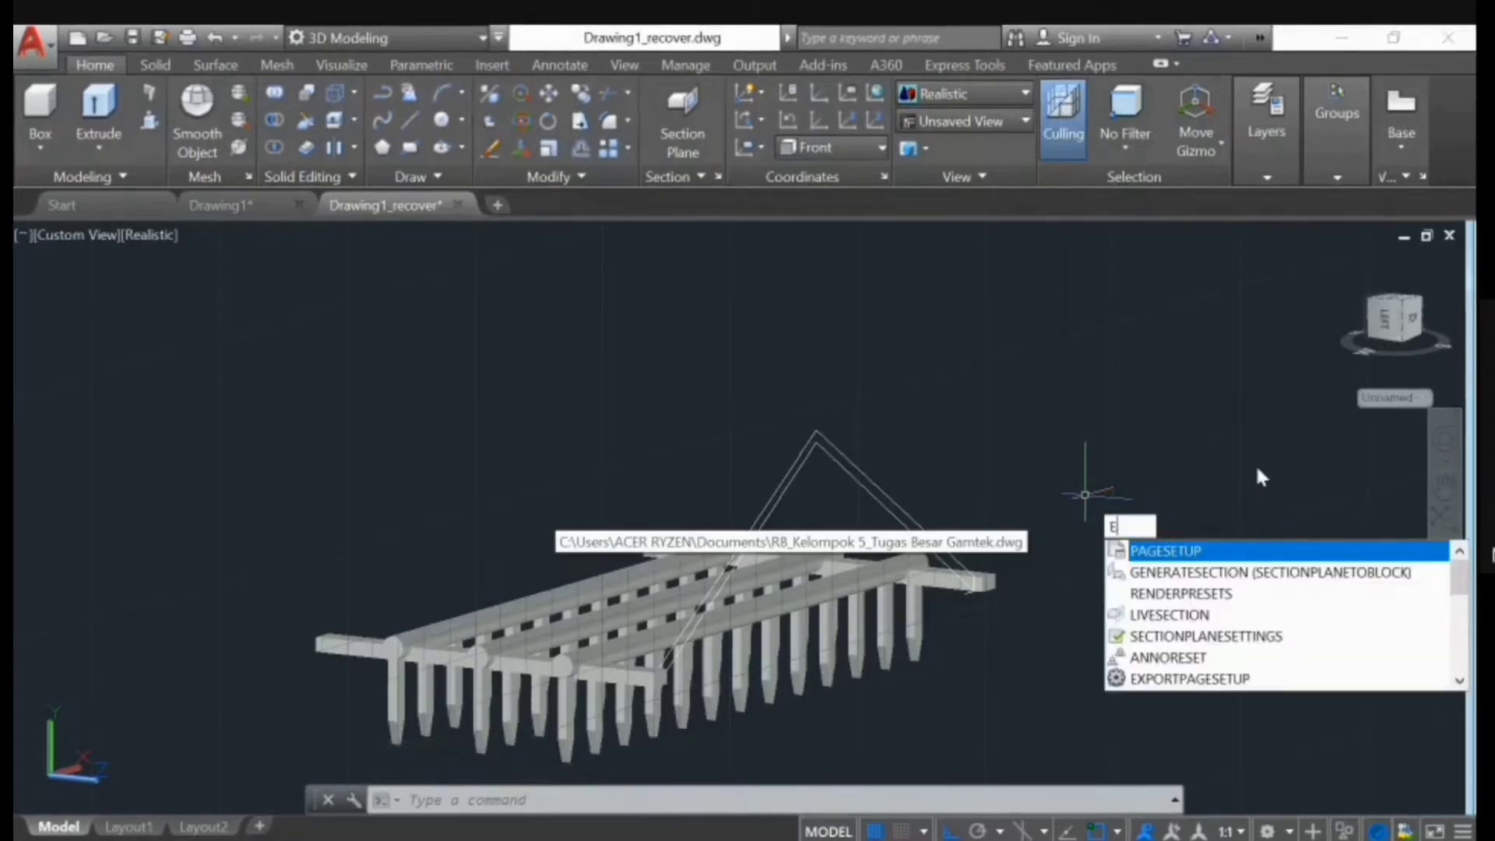
pyautogui.write('x')
pyautogui.press('Escape')
pyautogui.scroll(3, 1043, 584)
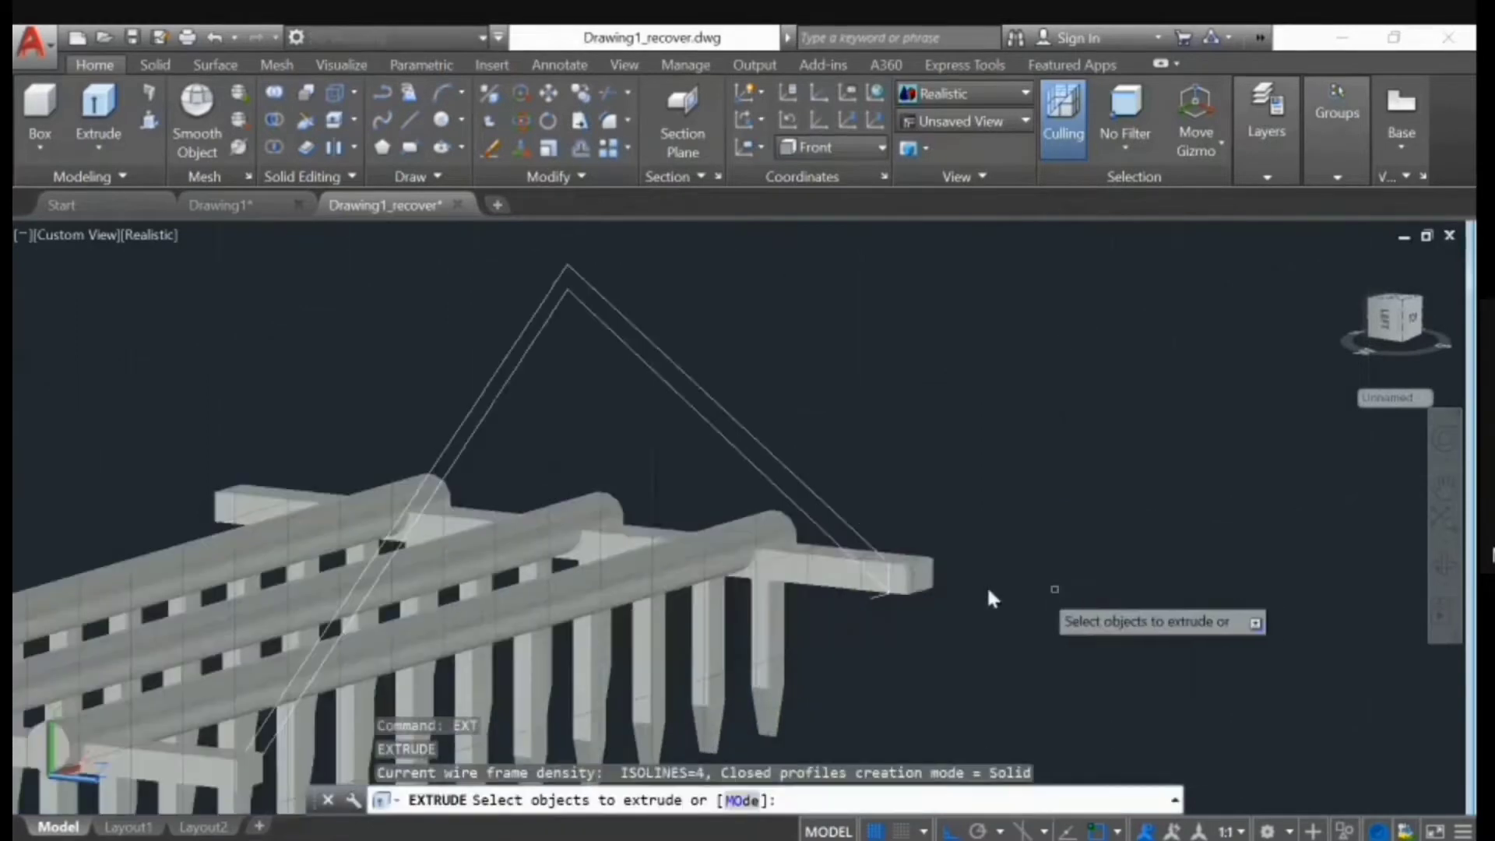
pyautogui.click(786, 476)
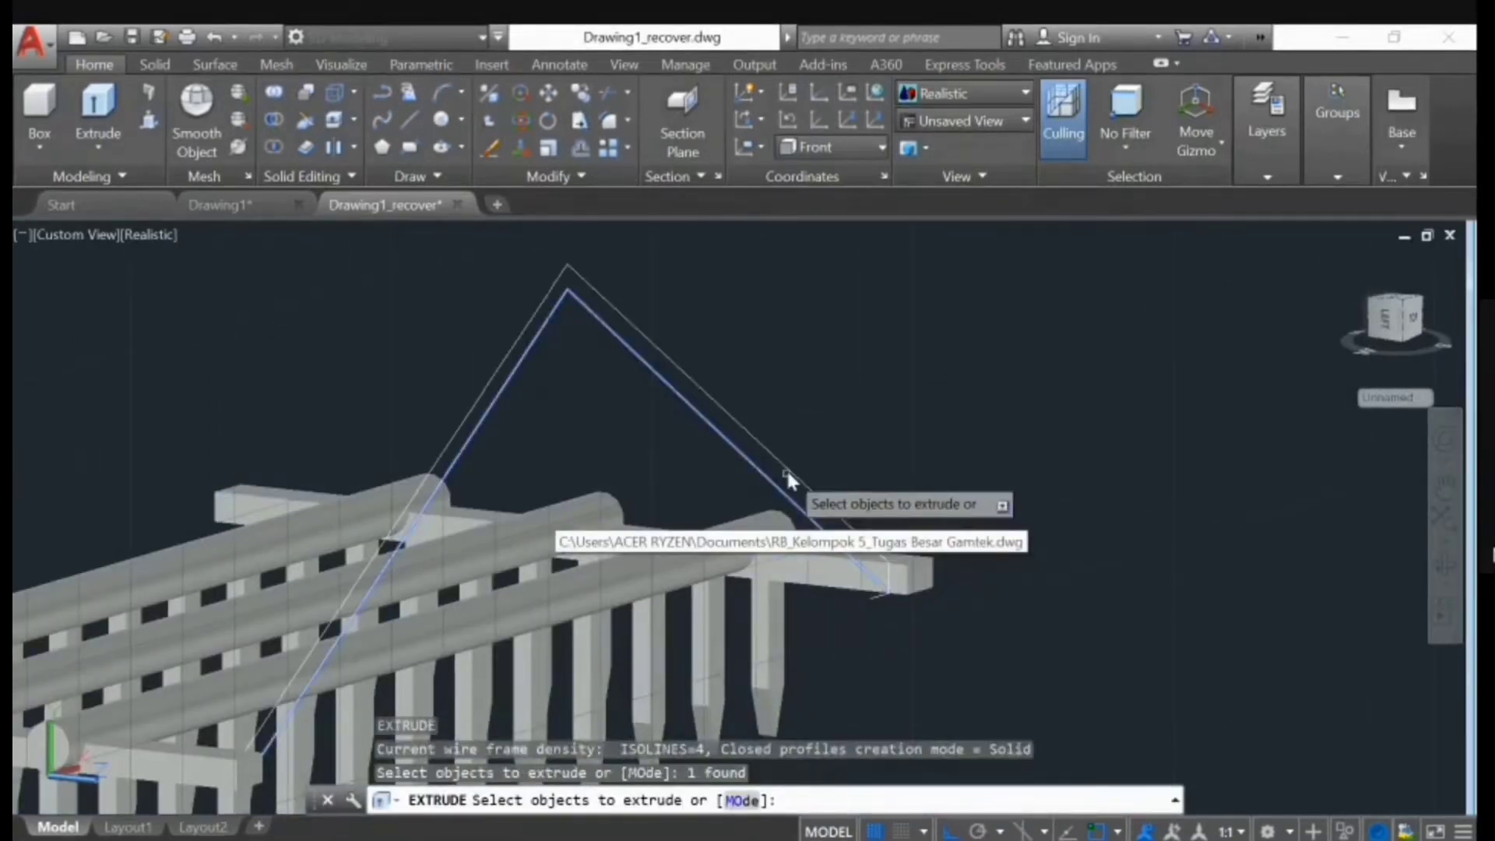
pyautogui.click(787, 474)
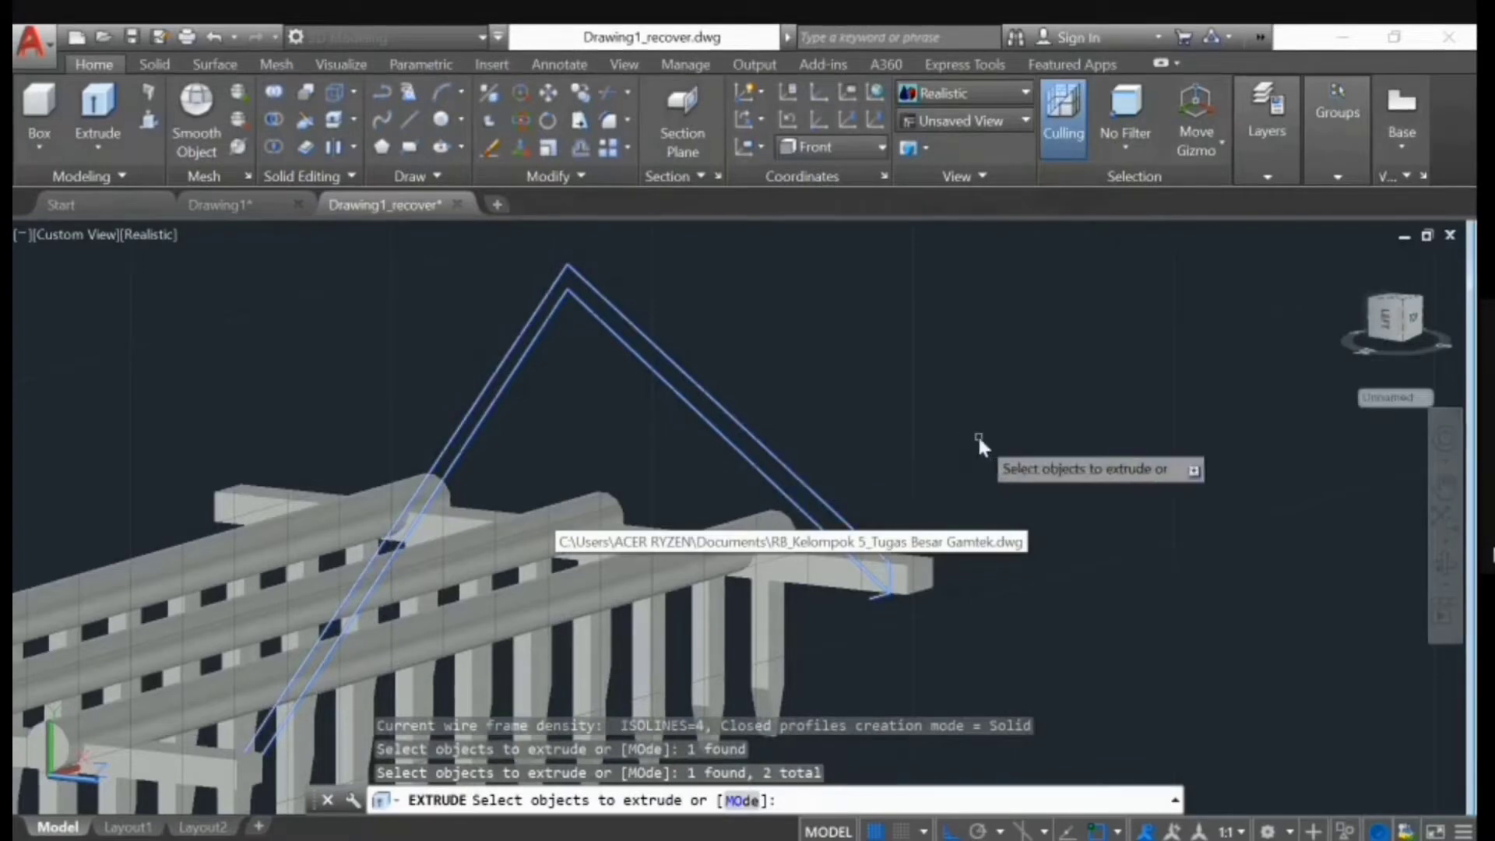
pyautogui.press('Escape')
pyautogui.press('Escape')
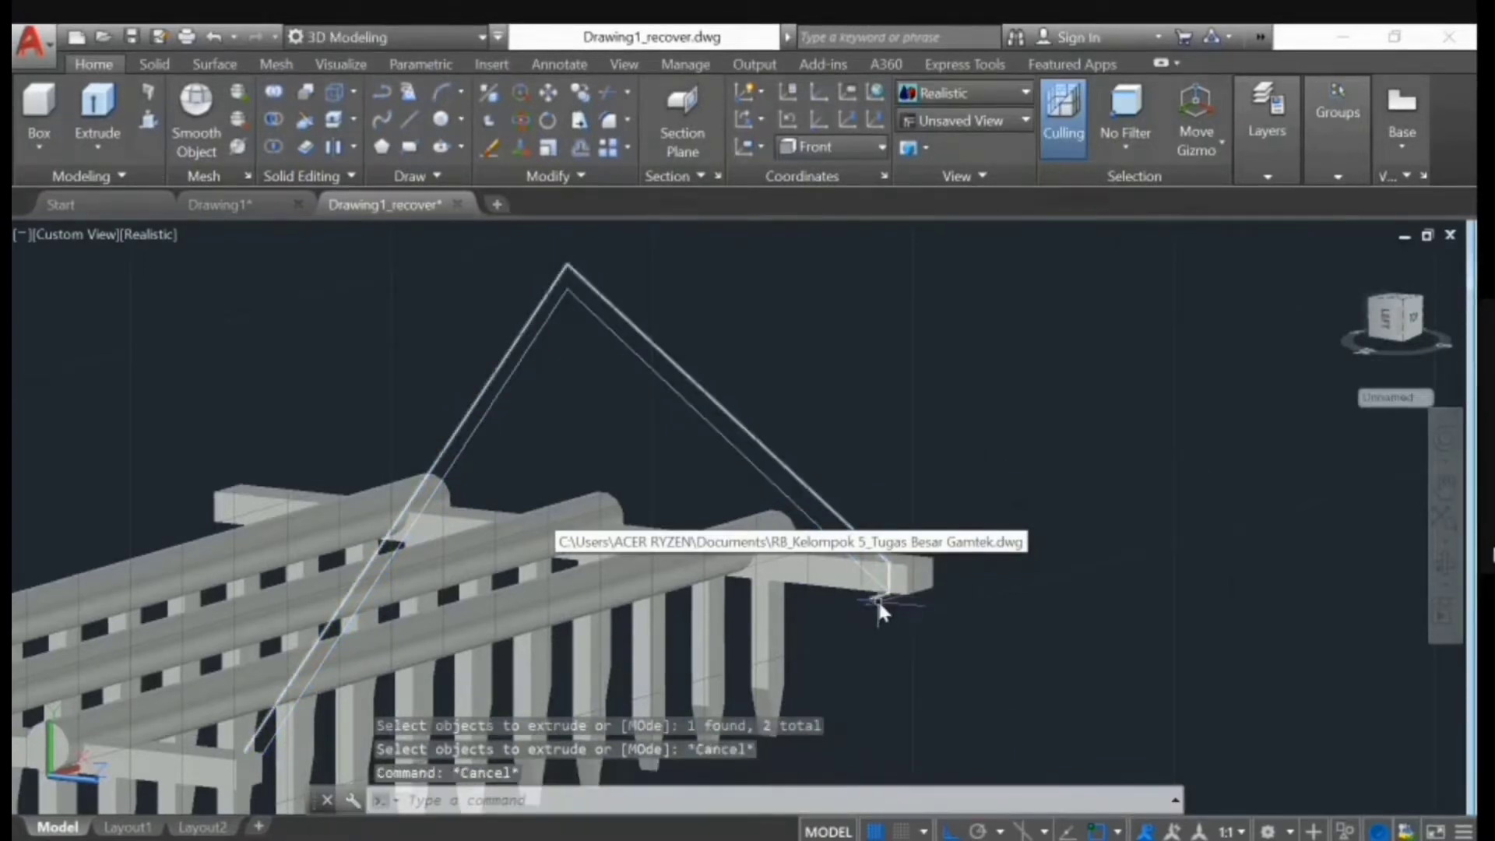
# - Explode the outer triangular outline and erase the short stray segment at its corner on the crossbeam
pyautogui.click(875, 592)
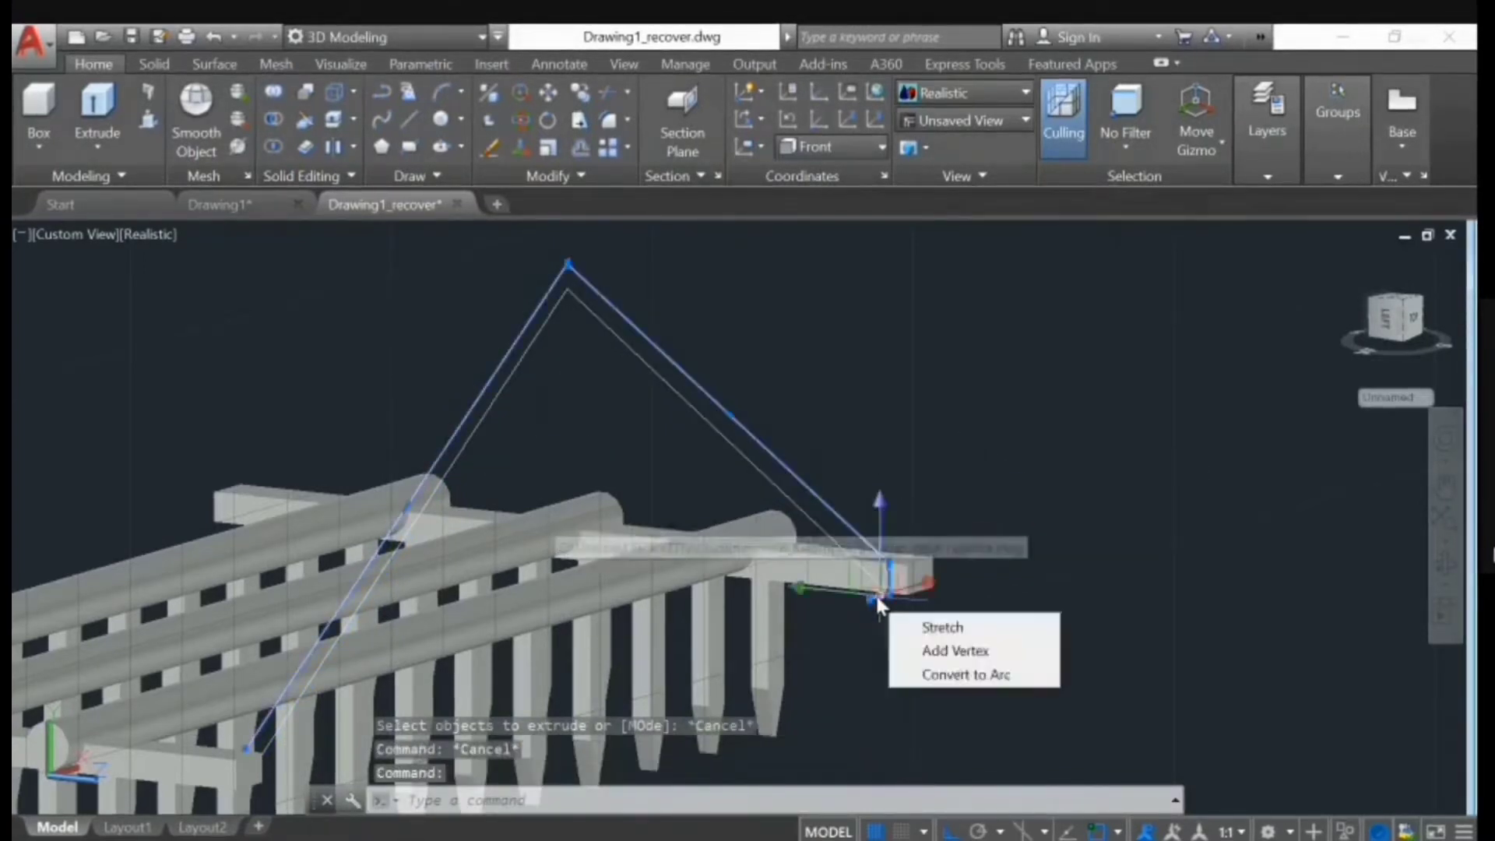
pyautogui.press('Escape')
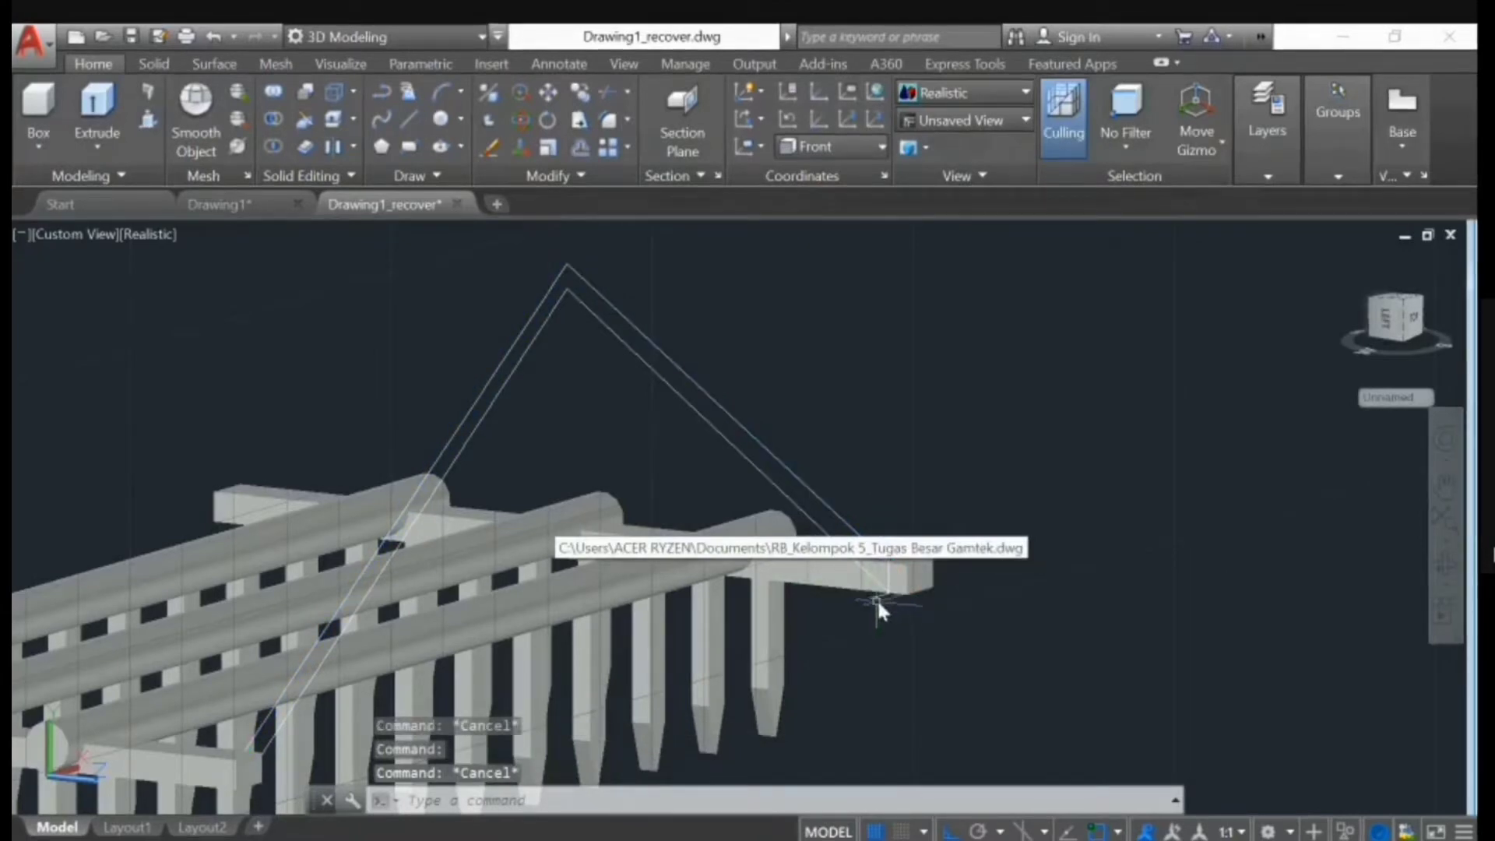
pyautogui.click(877, 597)
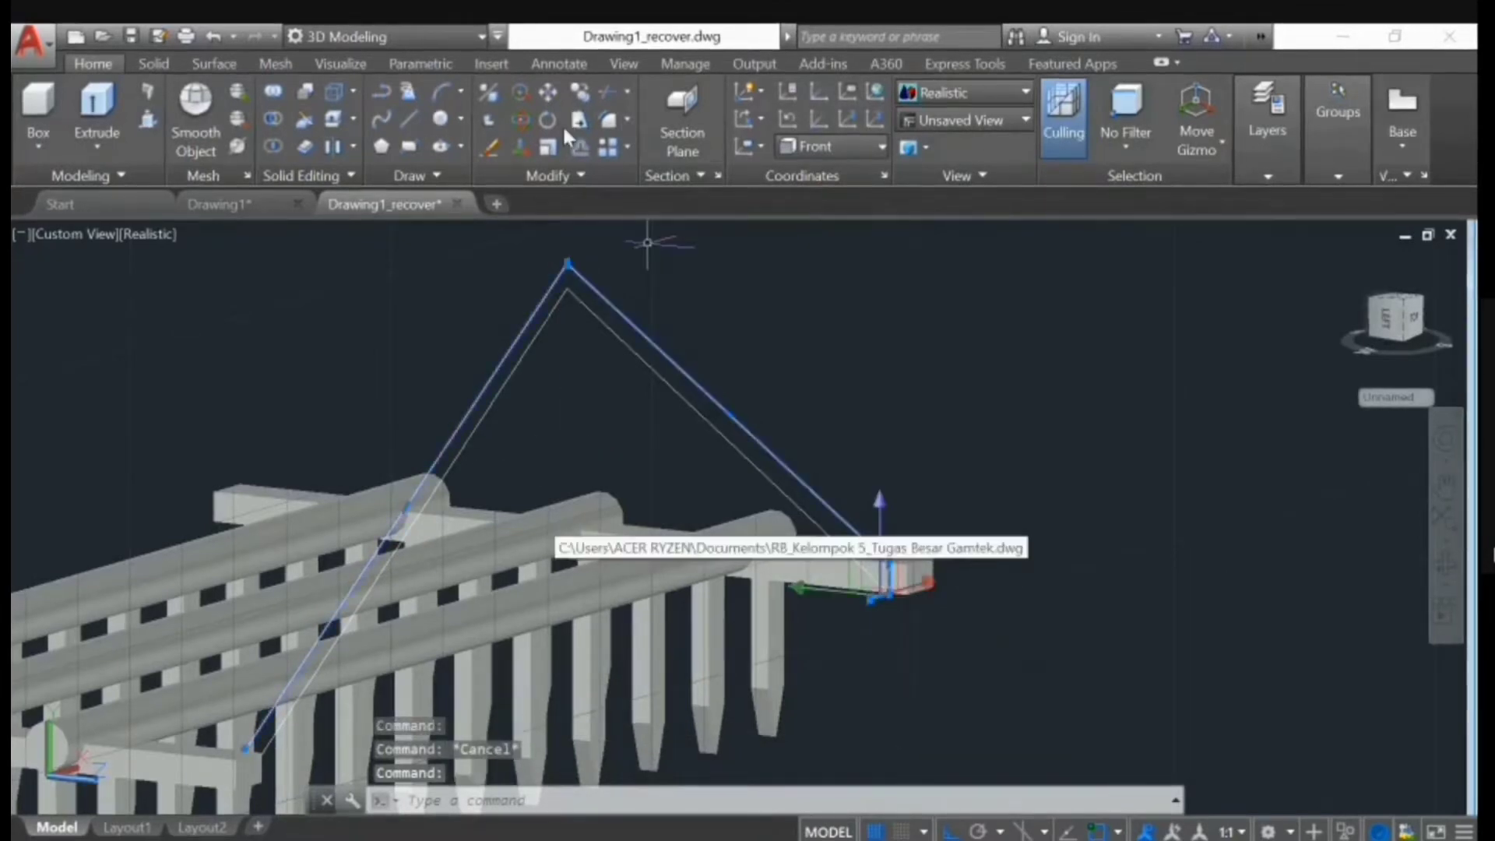
pyautogui.click(575, 175)
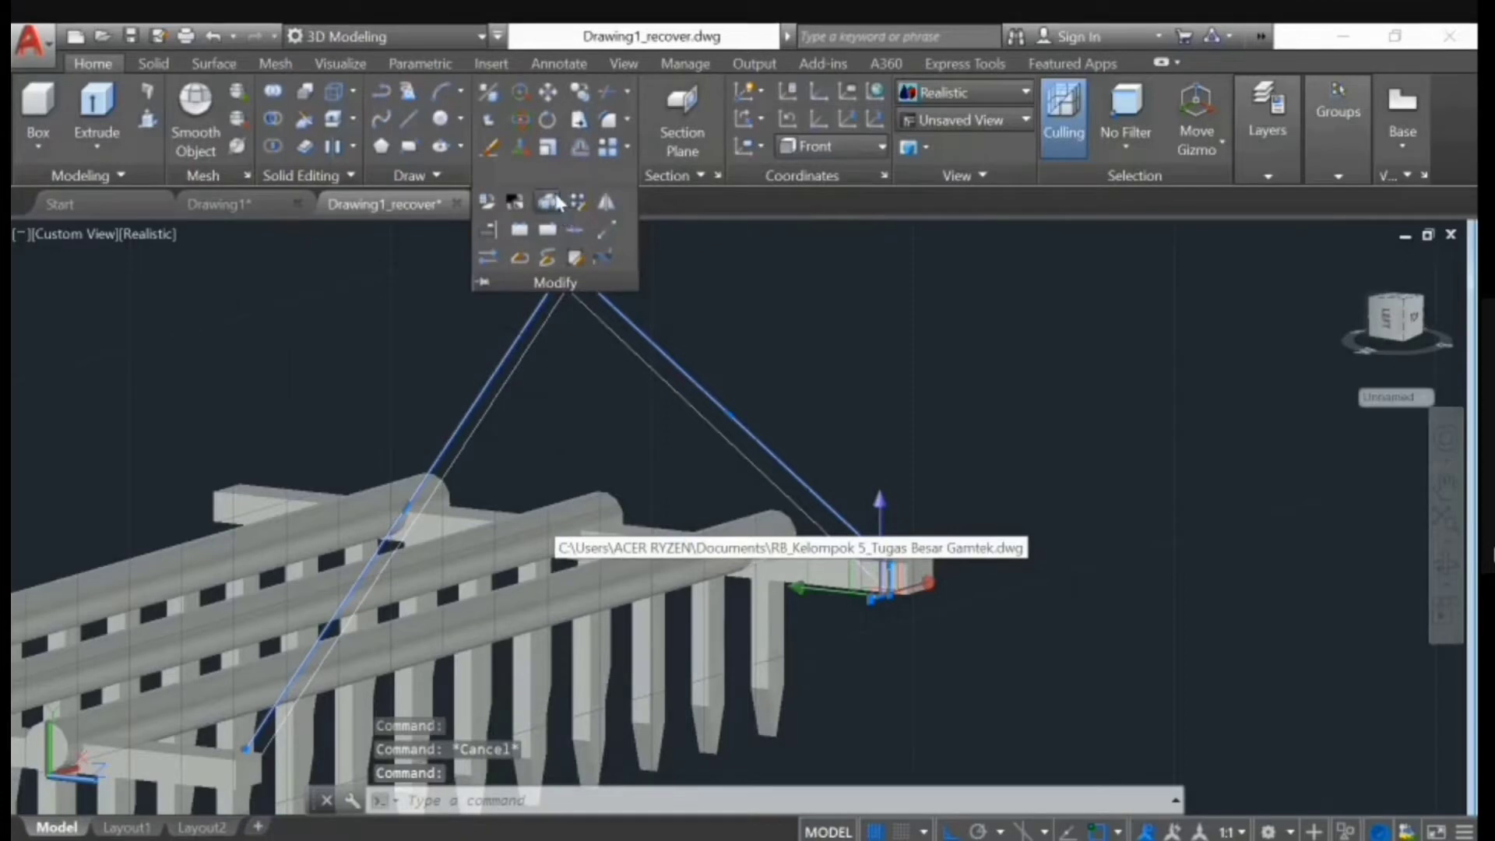
pyautogui.click(554, 202)
pyautogui.click(875, 597)
pyautogui.press('Delete')
# - Try to extrude the nested triangular outlines, with the inner outline, both outer sloping lines and the short end line as profiles
pyautogui.moveTo(904, 652)
pyautogui.keyDown('shift'); pyautogui.mouseDown(button='middle')
pyautogui.moveTo(727, 721)
pyautogui.moveTo(508, 709)
pyautogui.moveTo(530, 680)
pyautogui.moveTo(885, 651)
pyautogui.mouseUp(button='middle'); pyautogui.keyUp('shift')
pyautogui.write('ES')
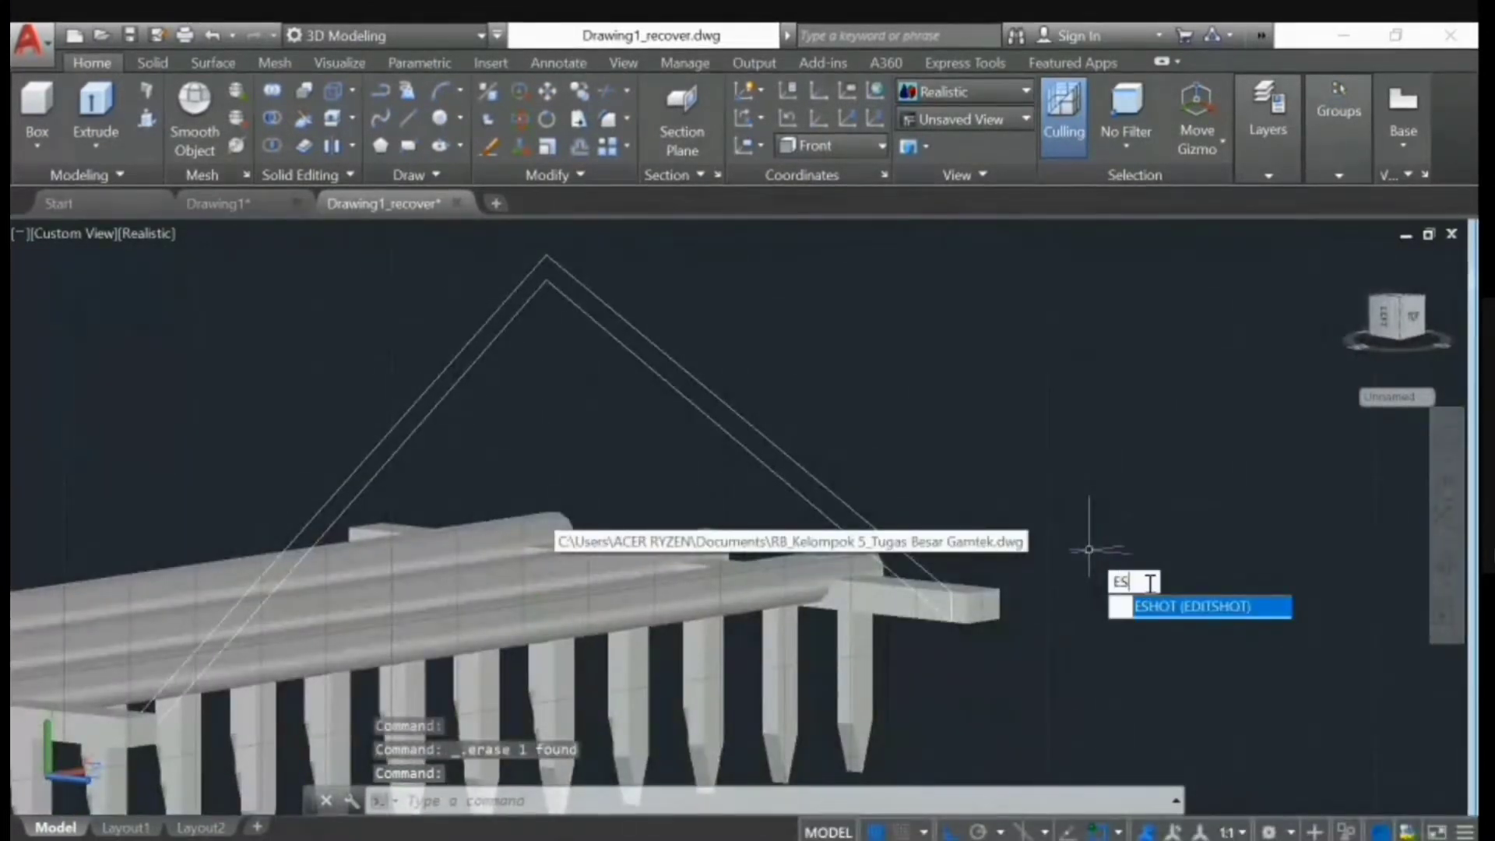
pyautogui.write('x')
pyautogui.press('BackSpace')
pyautogui.press('BackSpace')
pyautogui.write('X')
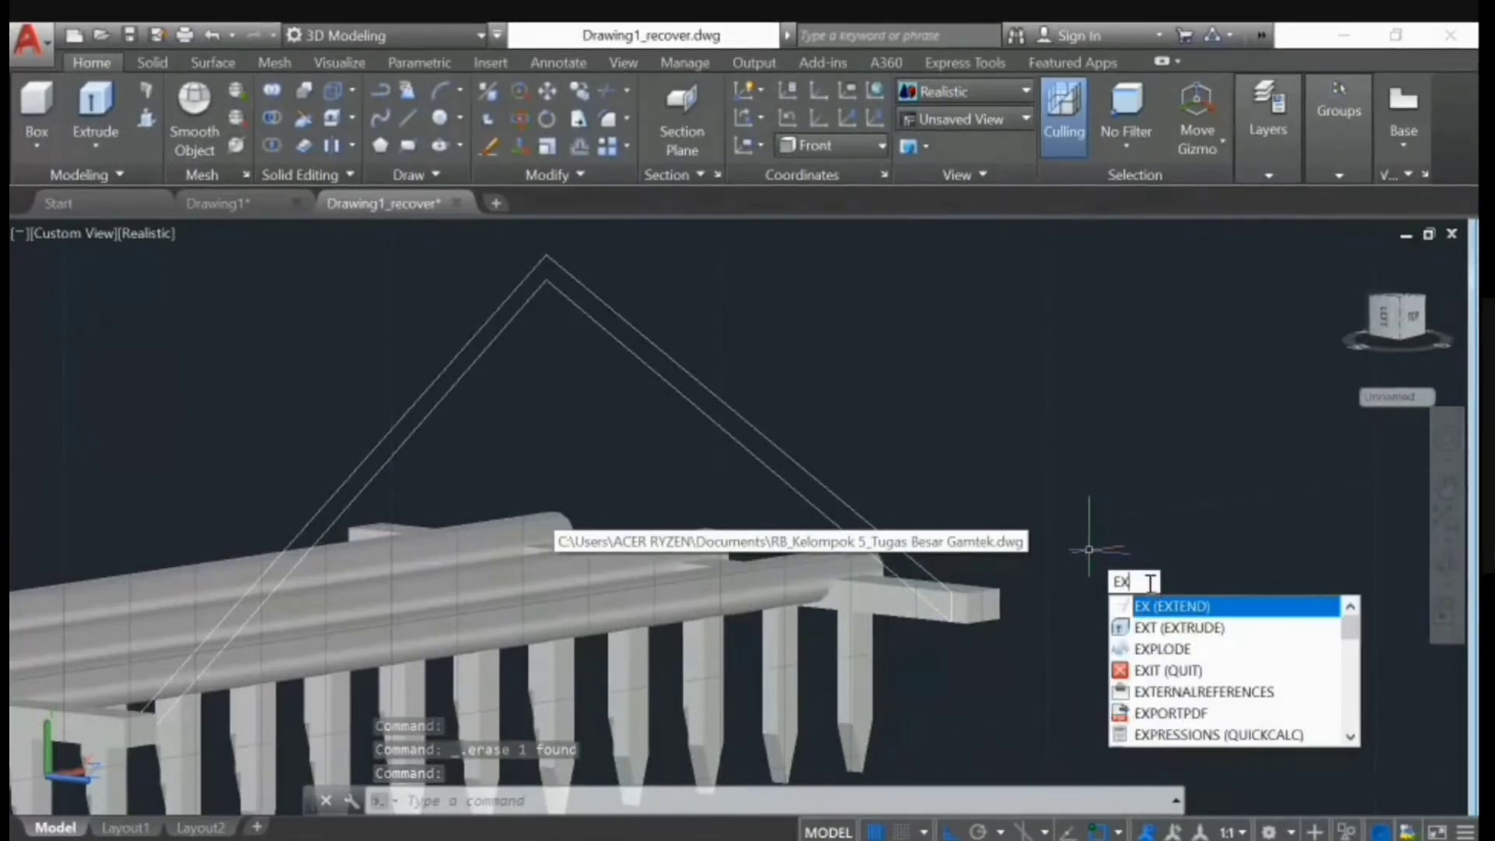
pyautogui.click(1159, 627)
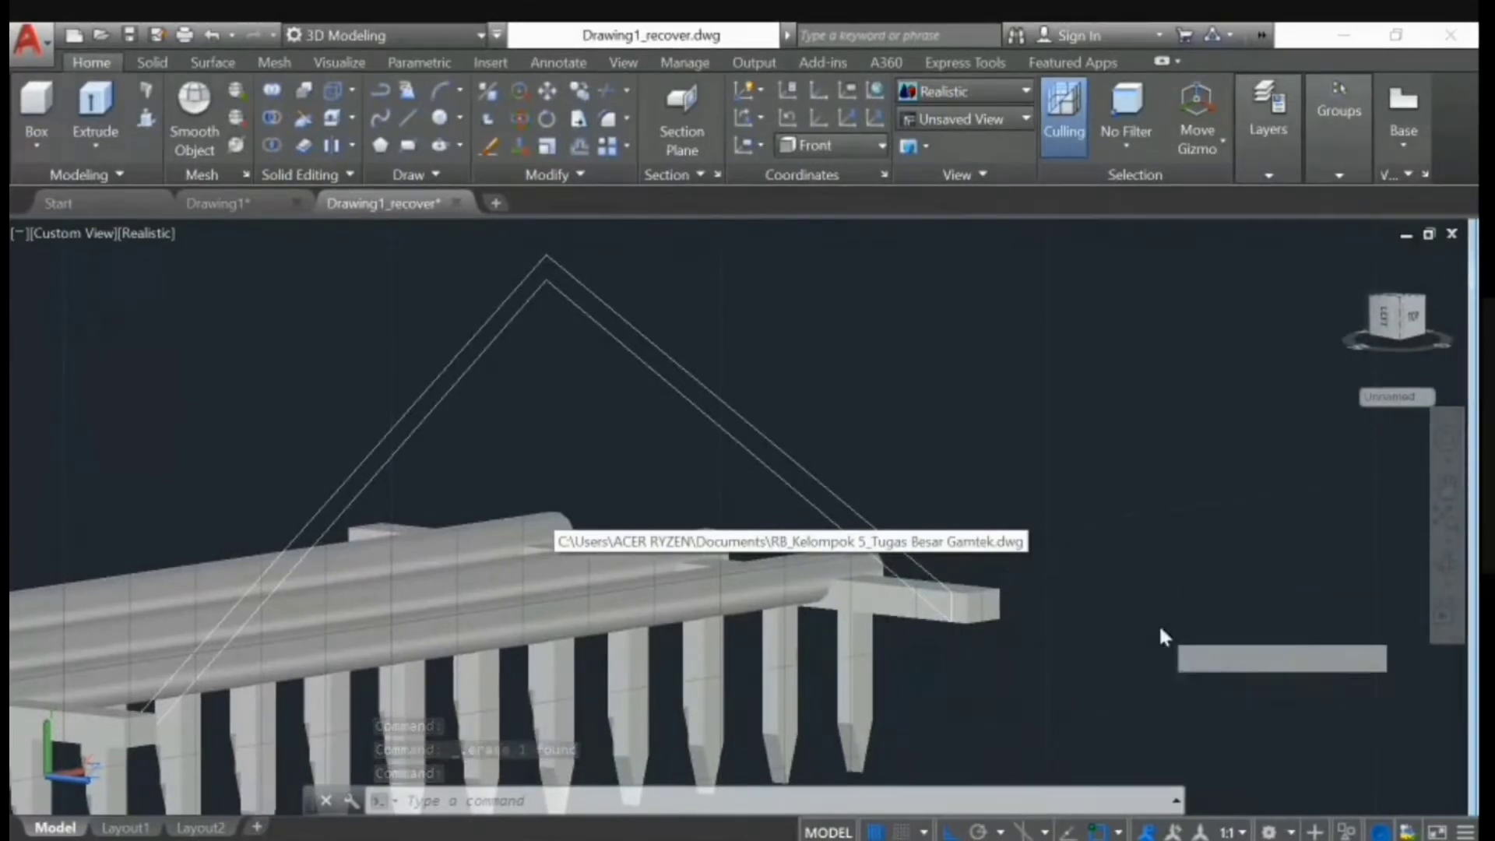
pyautogui.click(713, 423)
pyautogui.click(727, 402)
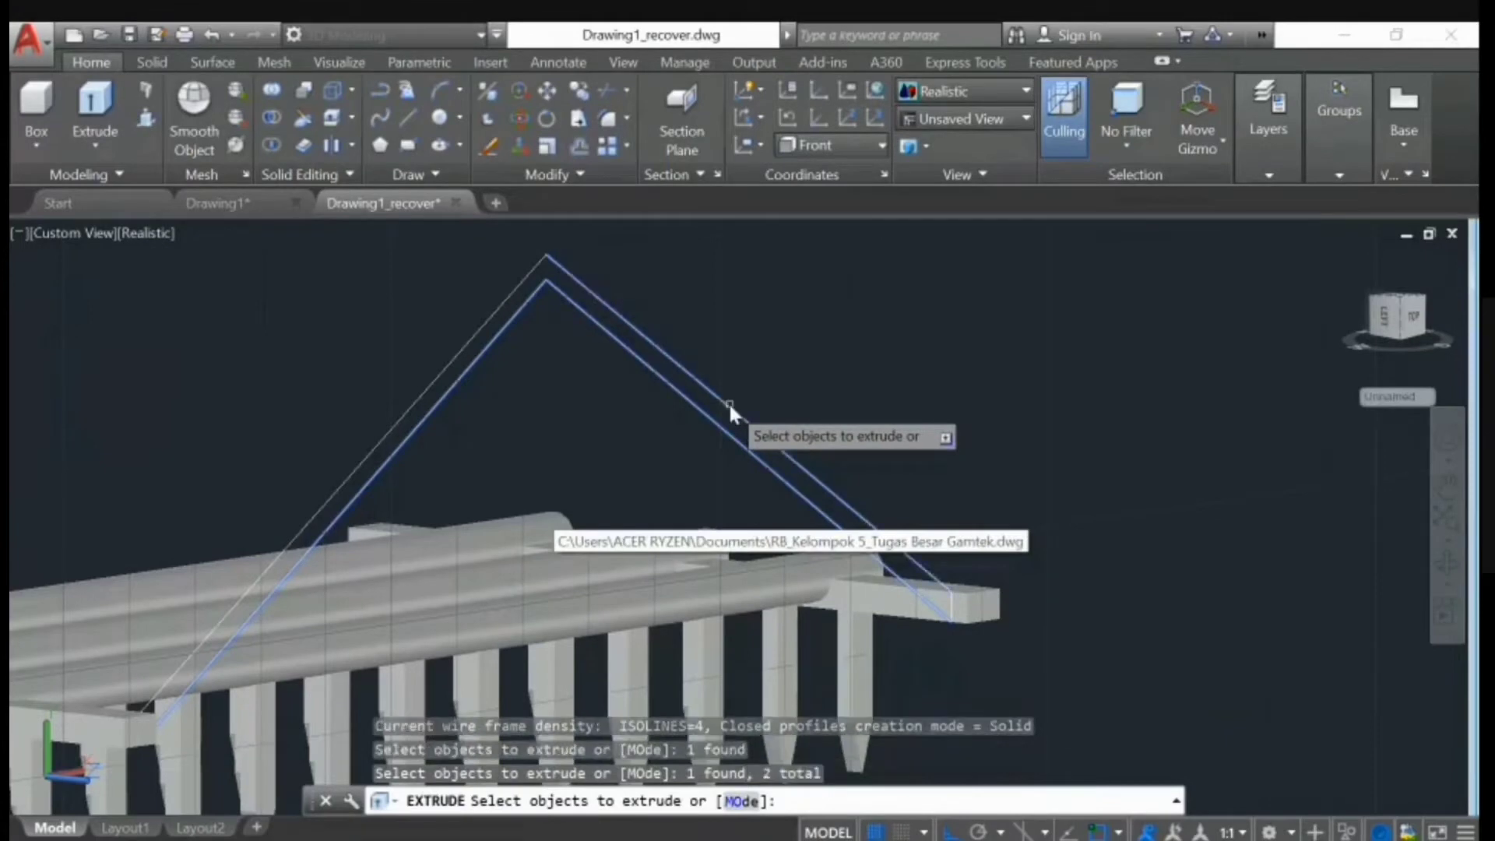
pyautogui.click(948, 610)
pyautogui.click(452, 358)
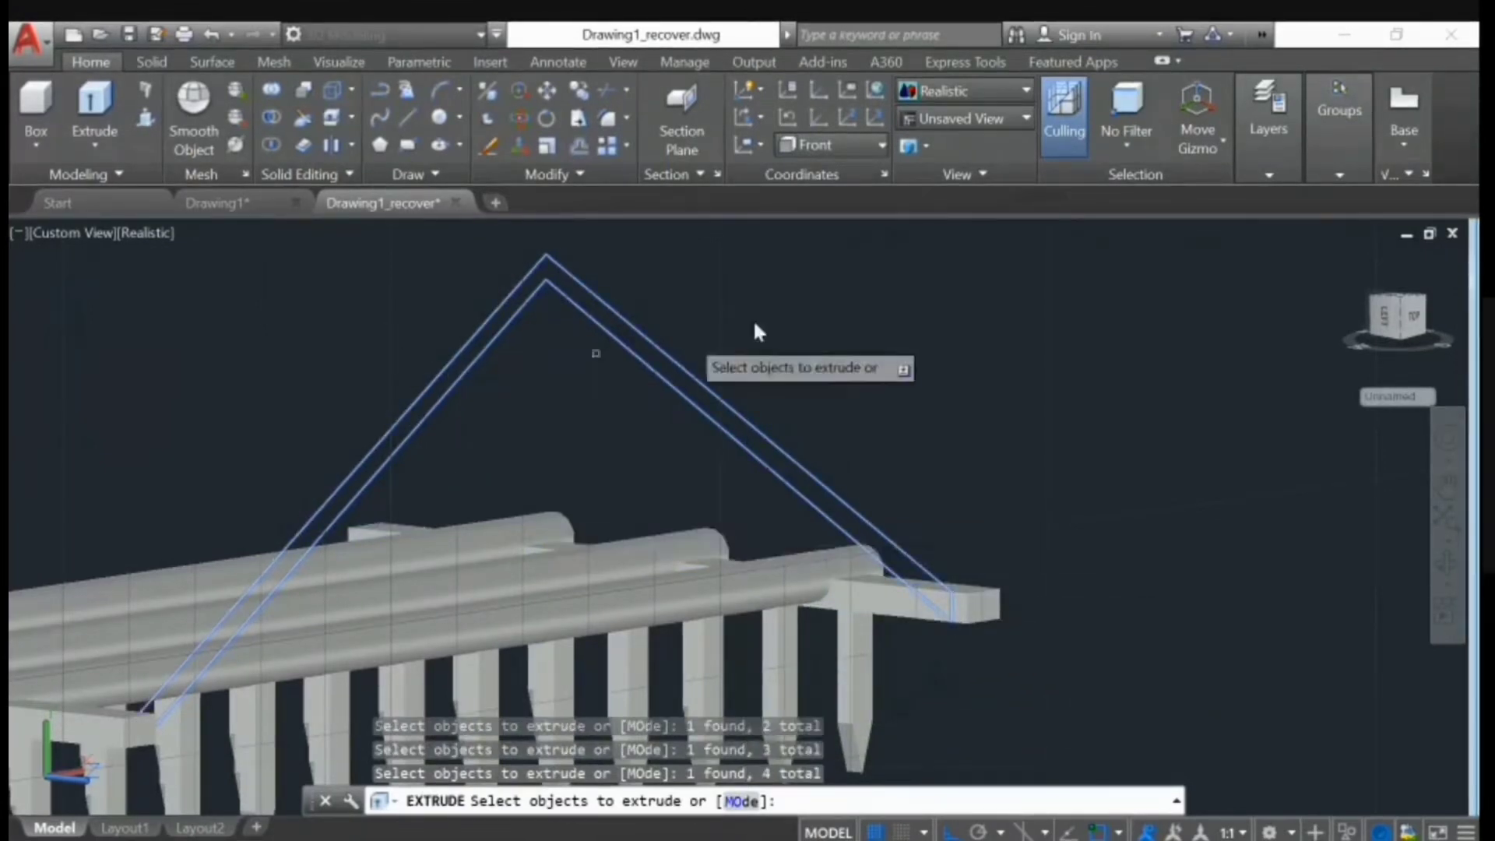
# - Examine from several angles where the lower corner of the triangular outline meets the end of the crossbeam
pyautogui.keyDown('shift'); pyautogui.moveTo(777, 311); pyautogui.dragTo(287, 367, button='middle'); pyautogui.keyUp('shift')
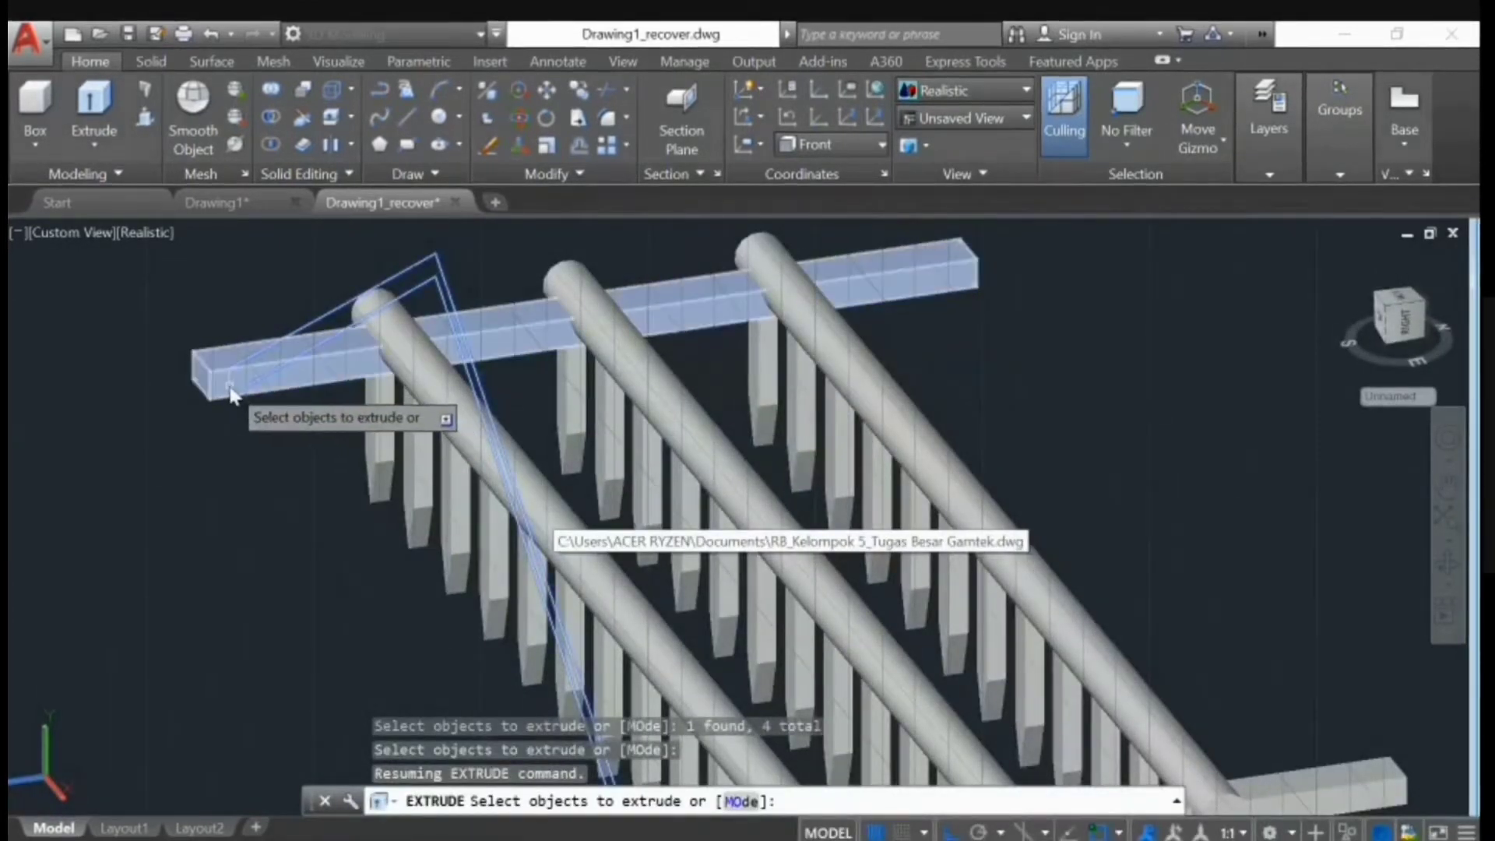
pyautogui.scroll(2, 241, 432)
pyautogui.scroll(2, 241, 428)
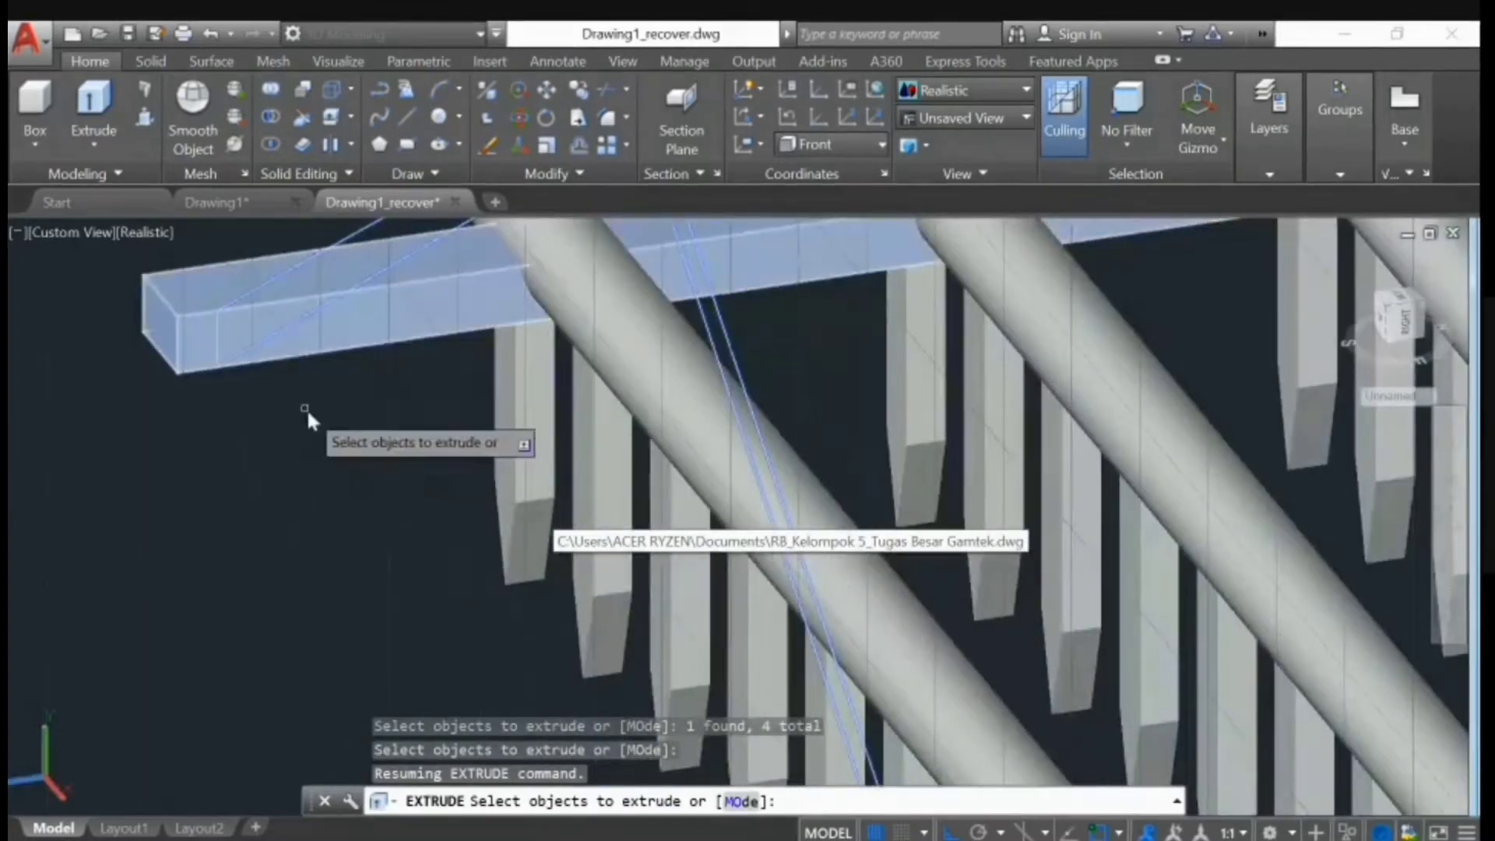
pyautogui.scroll(2, 307, 413)
pyautogui.keyDown('shift'); pyautogui.moveTo(308, 413); pyautogui.dragTo(456, 446, button='middle'); pyautogui.keyUp('shift')
pyautogui.keyDown('shift'); pyautogui.moveTo(456, 446); pyautogui.dragTo(420, 429); pyautogui.keyUp('shift')
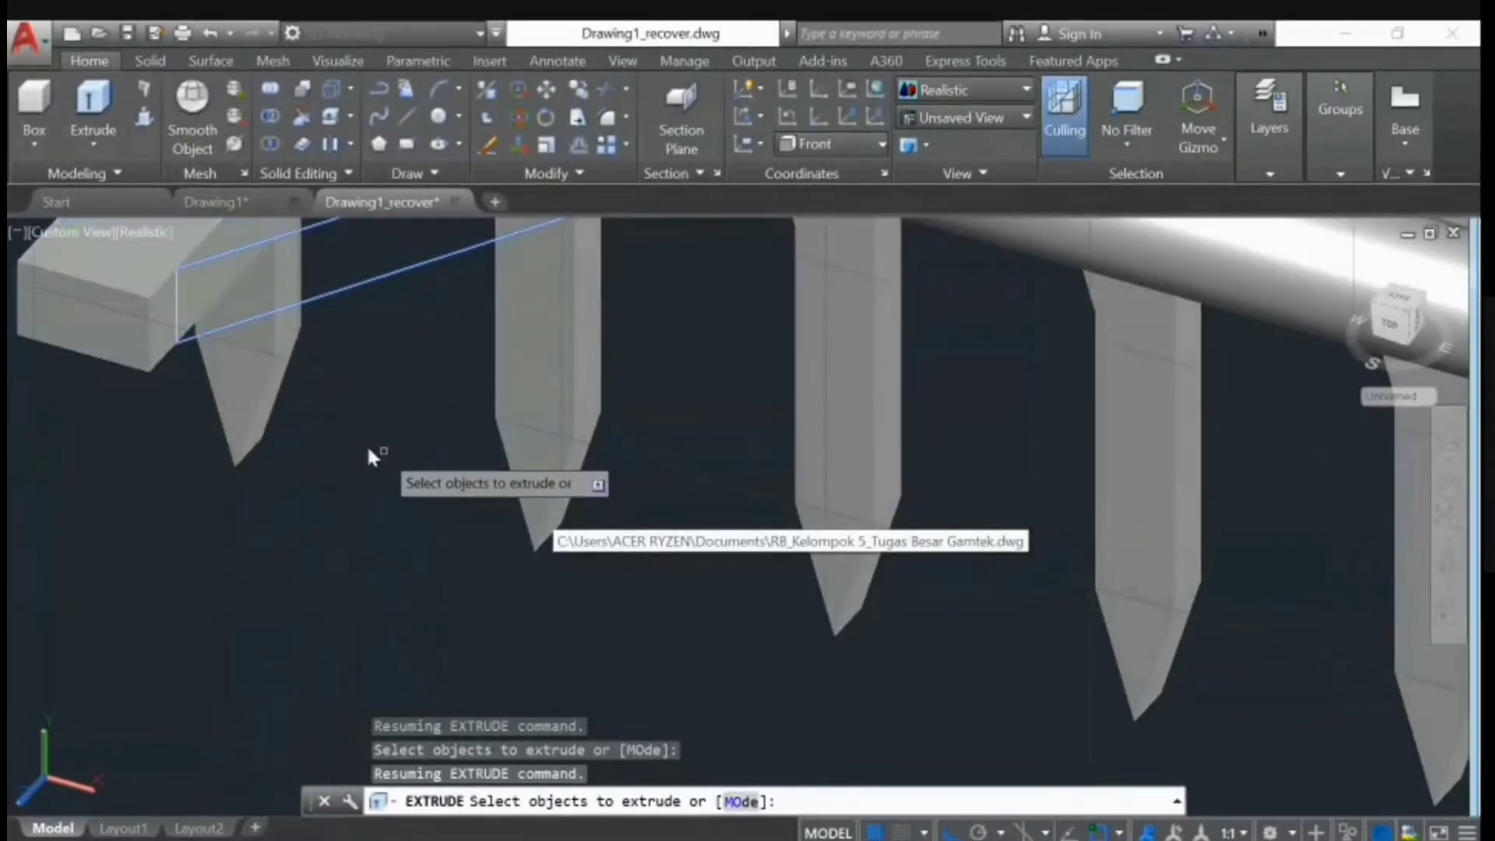
pyautogui.scroll(-5, 395, 397)
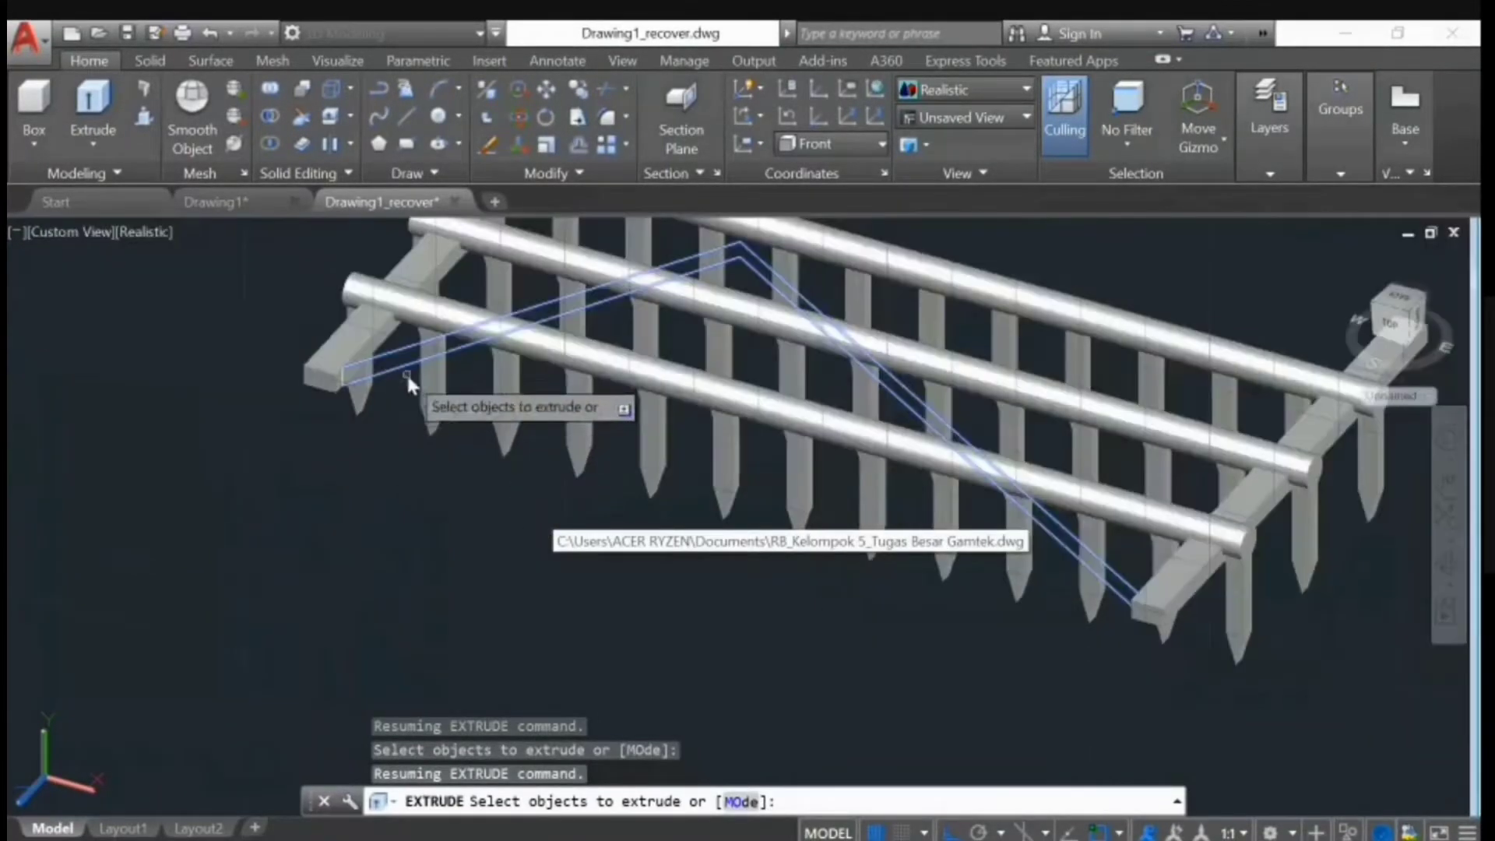
pyautogui.press('Escape')
pyautogui.scroll(5, 352, 398)
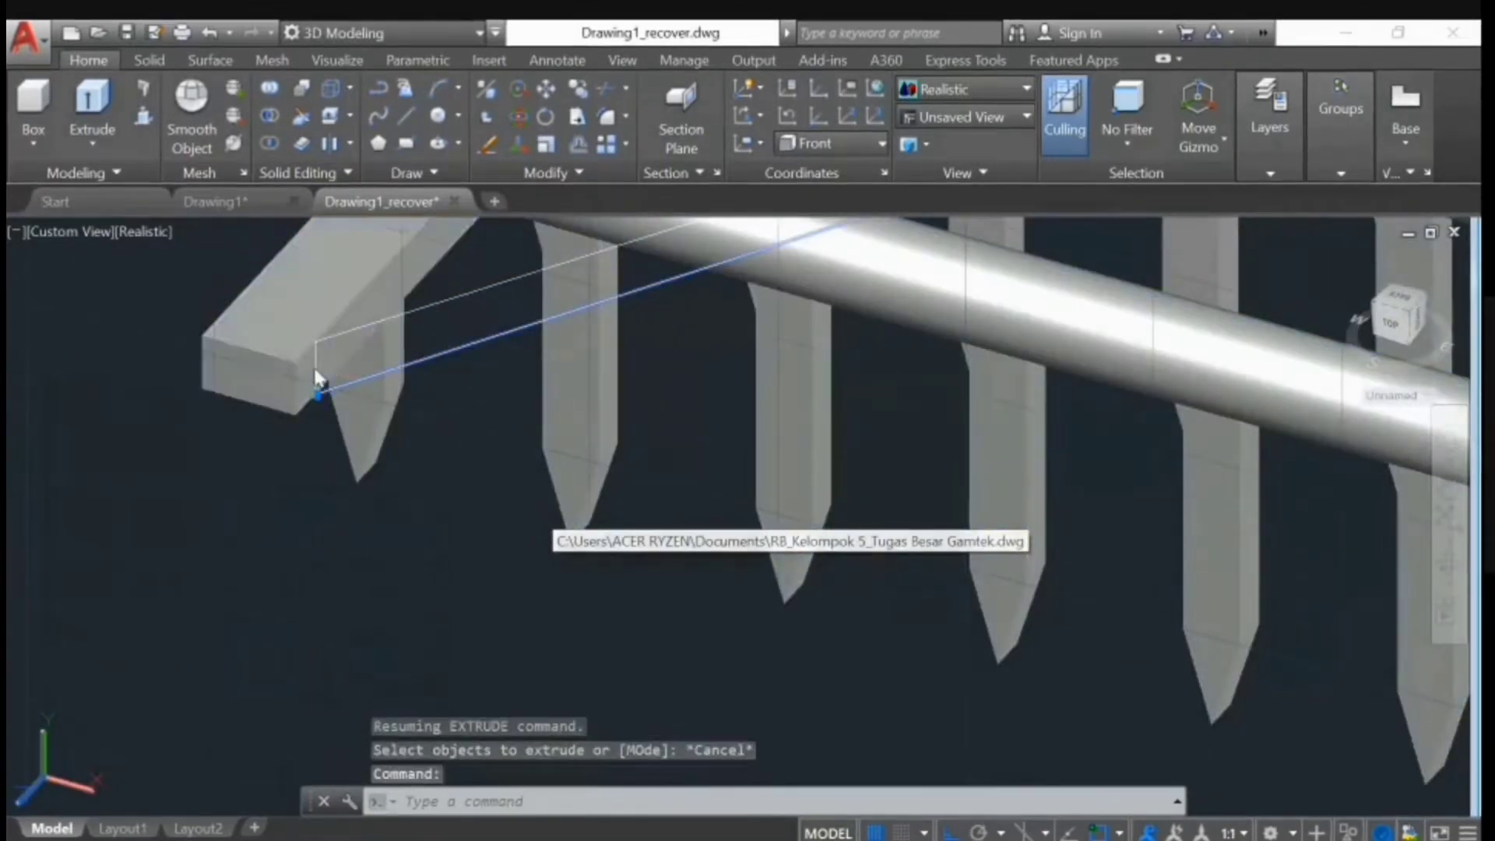
pyautogui.press('Escape')
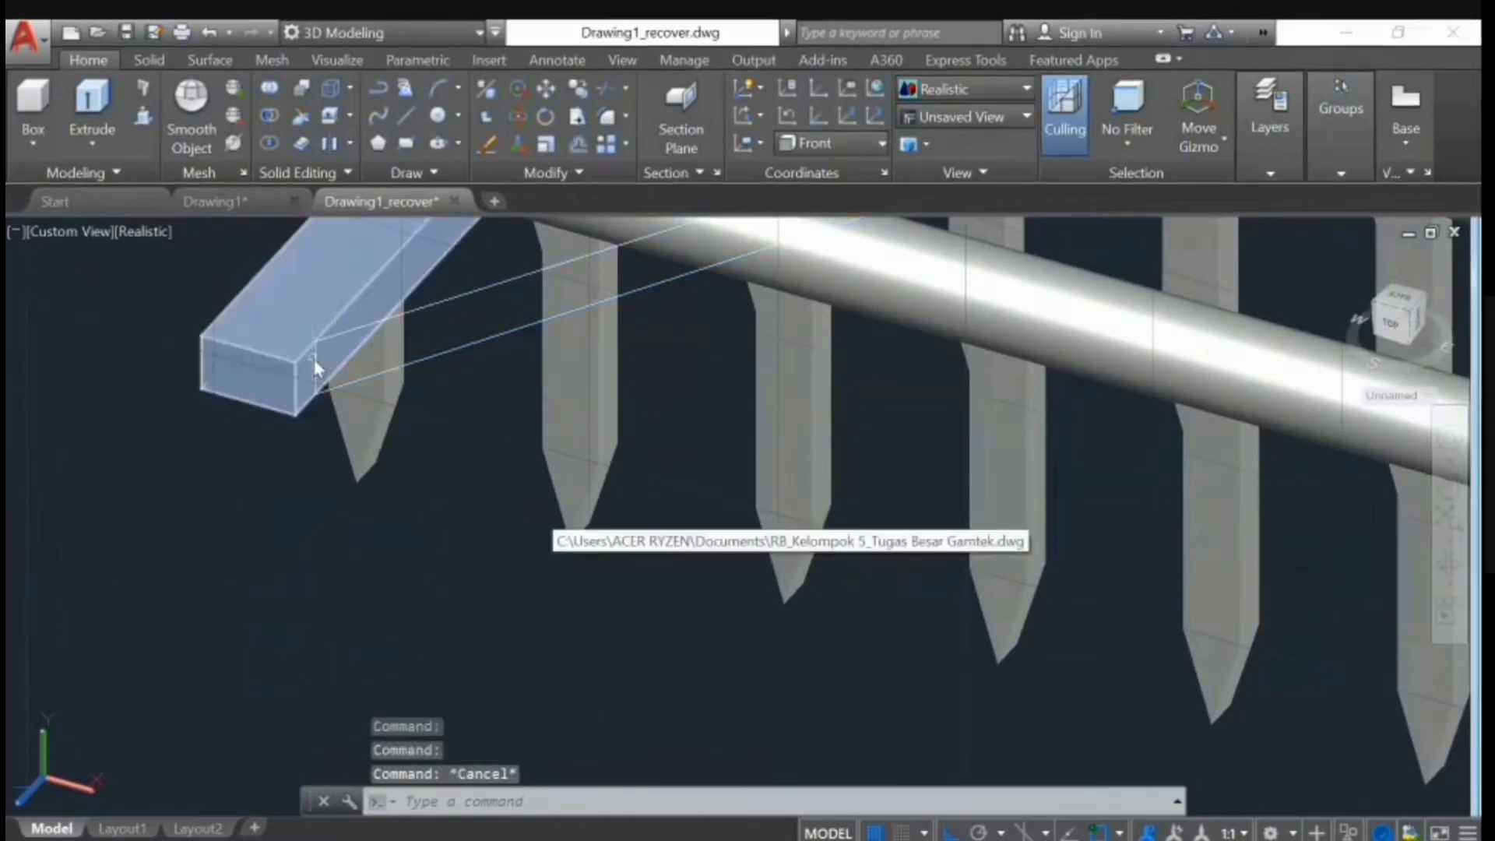
pyautogui.scroll(-4, 621, 304)
pyautogui.moveTo(656, 406); pyautogui.dragTo(758, 564, button='middle')
pyautogui.scroll(2, 728, 573)
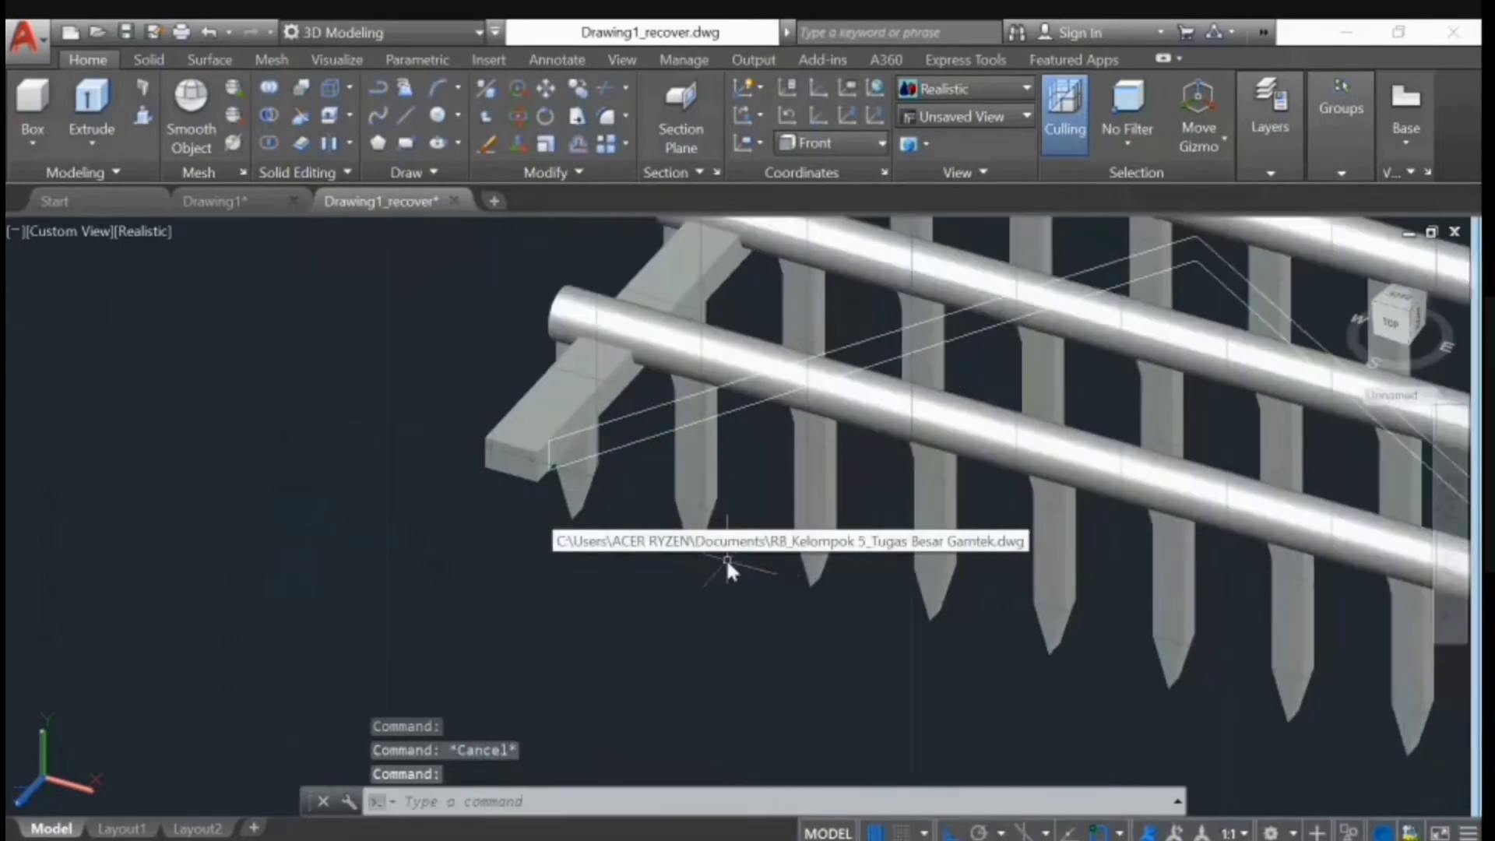
# - Undo the extrusion attempts, the explode and the erasures so the triangular outline gets its deleted lines back
pyautogui.hotkey('ctrl', 'z')
pyautogui.hotkey('ctrl', 'z')
pyautogui.hotkey('ctrl', 'z')
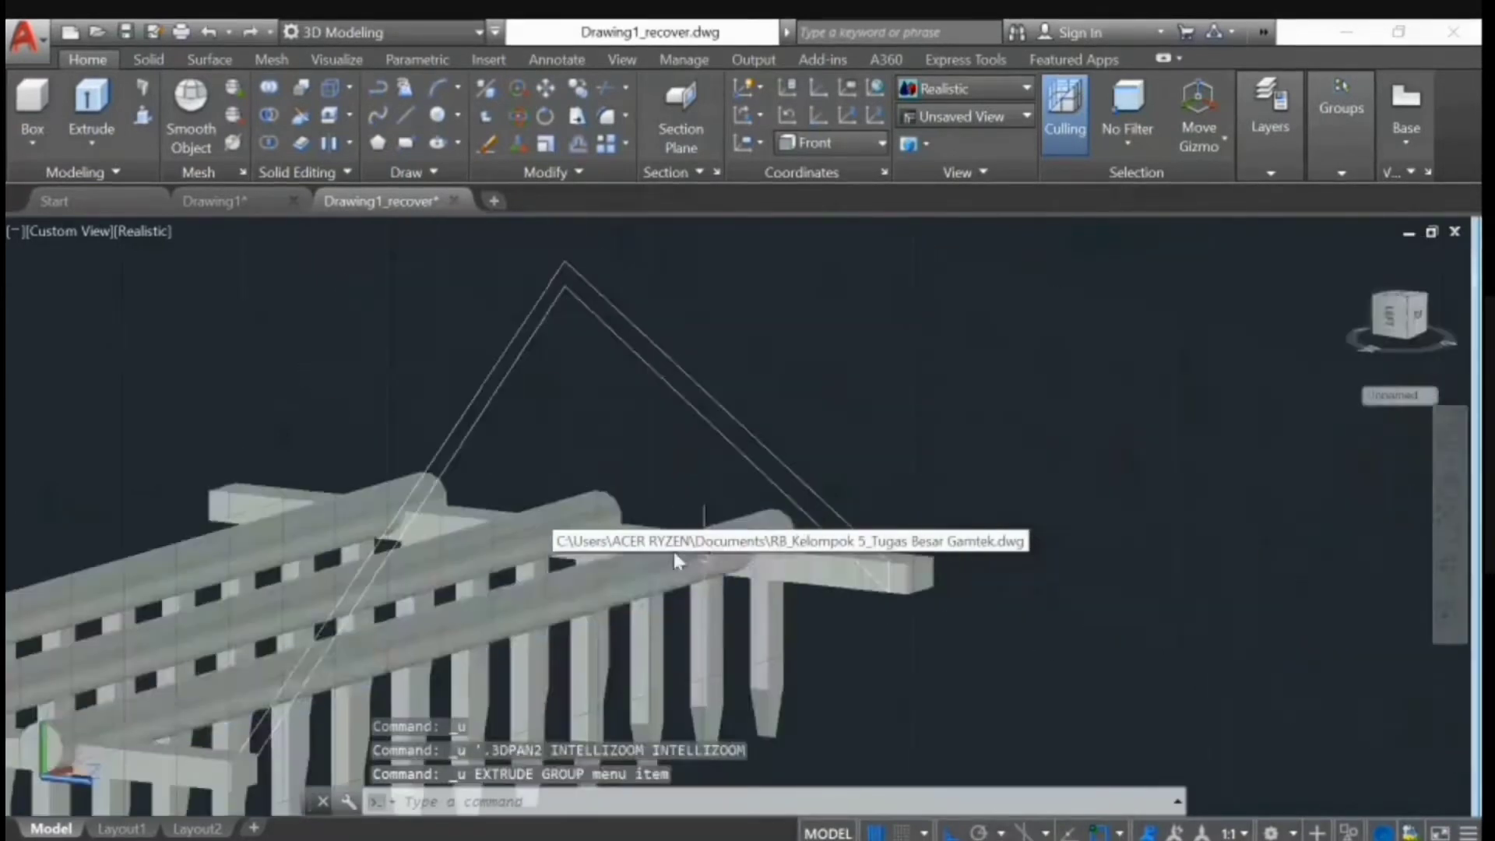
pyautogui.hotkey('ctrl', 'z')
pyautogui.hotkey('ctrl', 'z')
pyautogui.hotkey('ctrl', 'z')
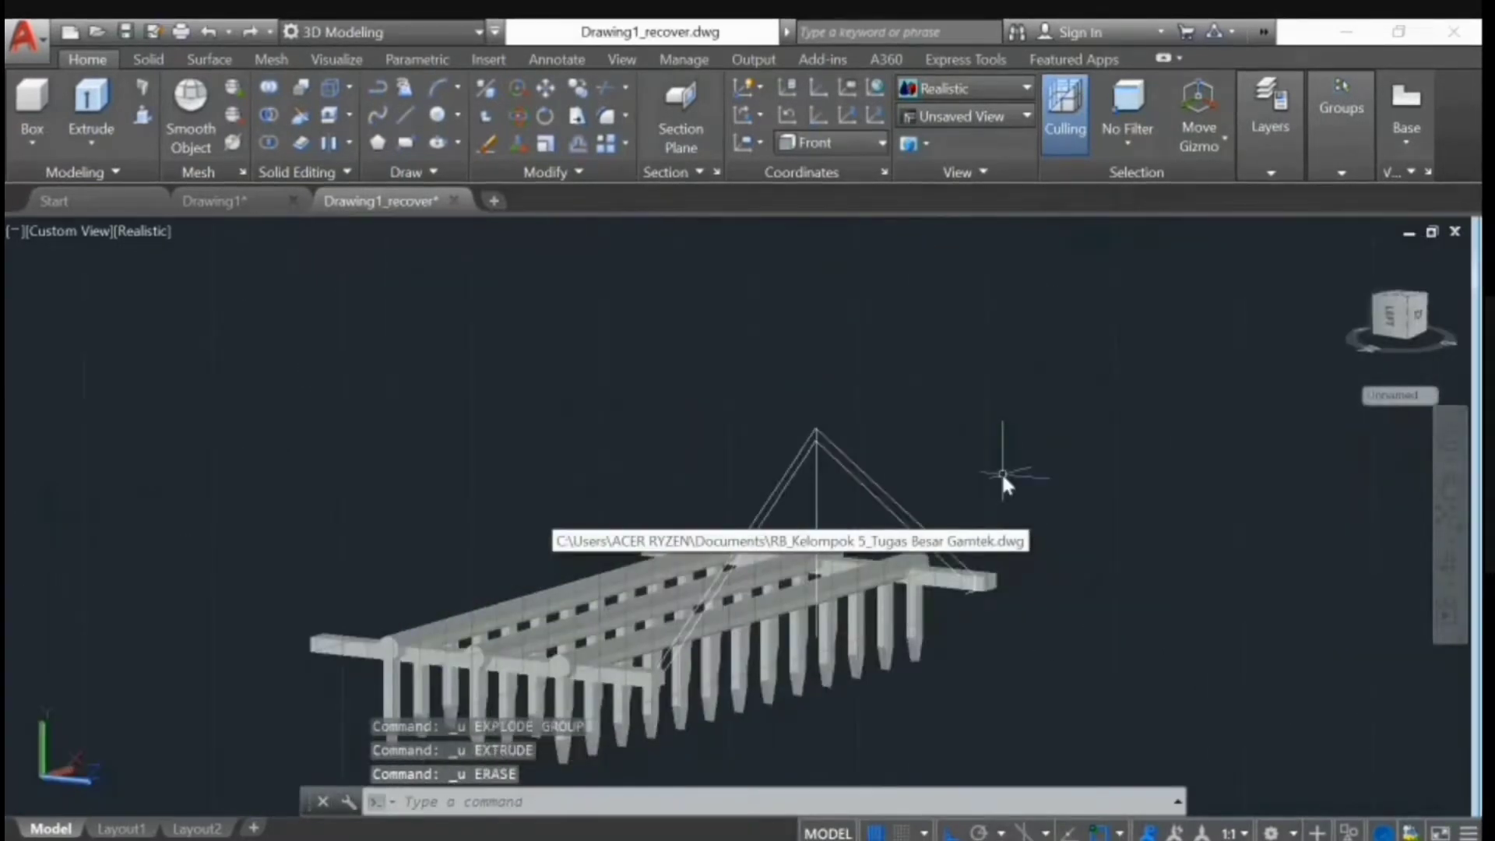
pyautogui.hotkey('ctrl', 'z')
pyautogui.hotkey('ctrl', 'z')
pyautogui.hotkey('ctrl', 'z')
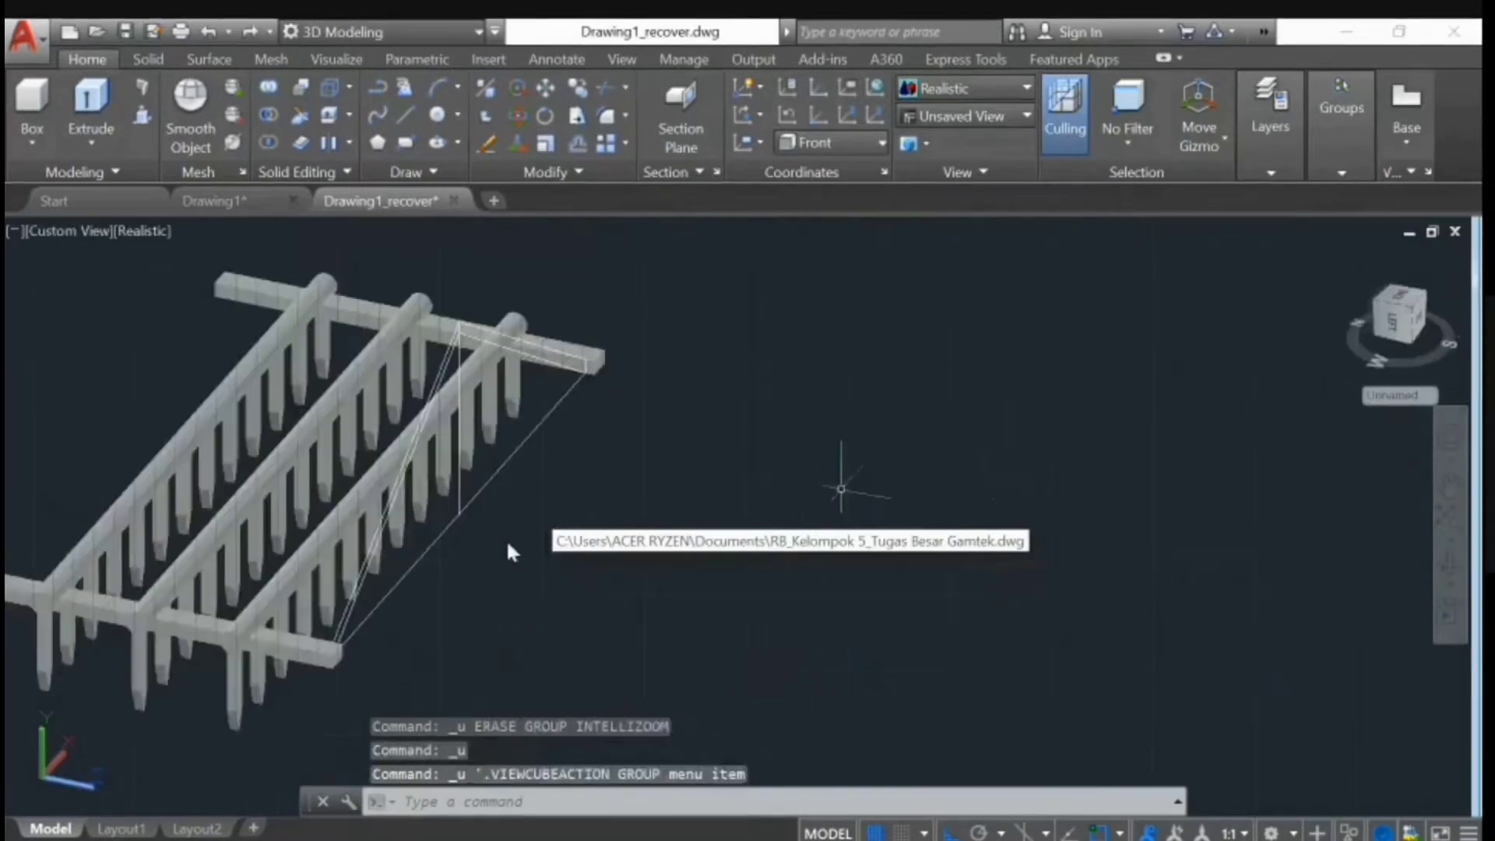
# - Highlight the crossbeam and the outer triangular outline to examine how the outline's end edge sits on the beam
pyautogui.scroll(3, 336, 598)
pyautogui.keyDown('shift'); pyautogui.moveTo(394, 613); pyautogui.dragTo(192, 589, button='middle'); pyautogui.keyUp('shift')
pyautogui.scroll(2, 147, 537)
pyautogui.click(174, 351)
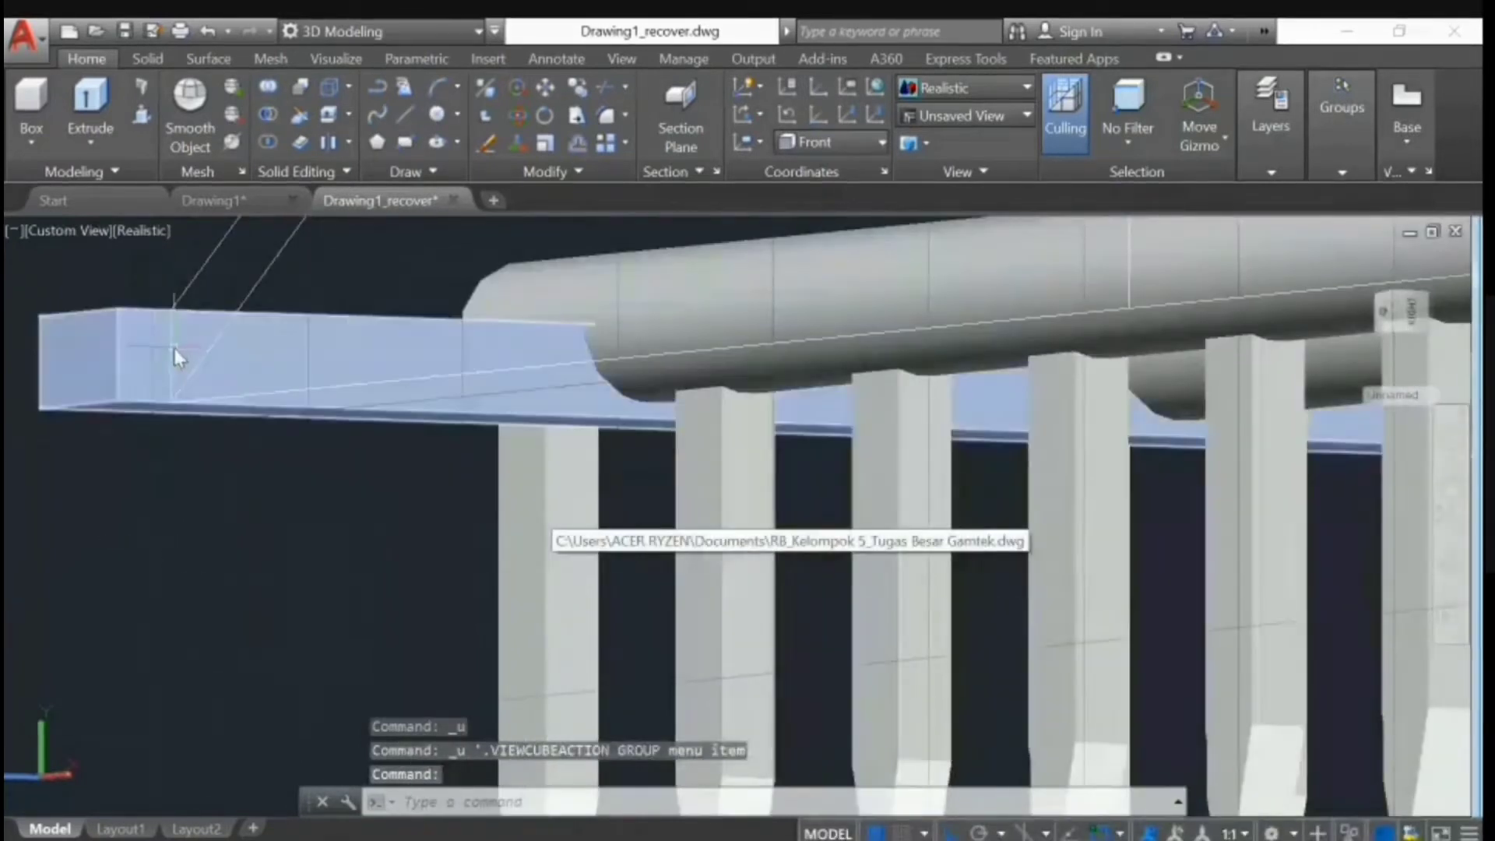
pyautogui.click(192, 285)
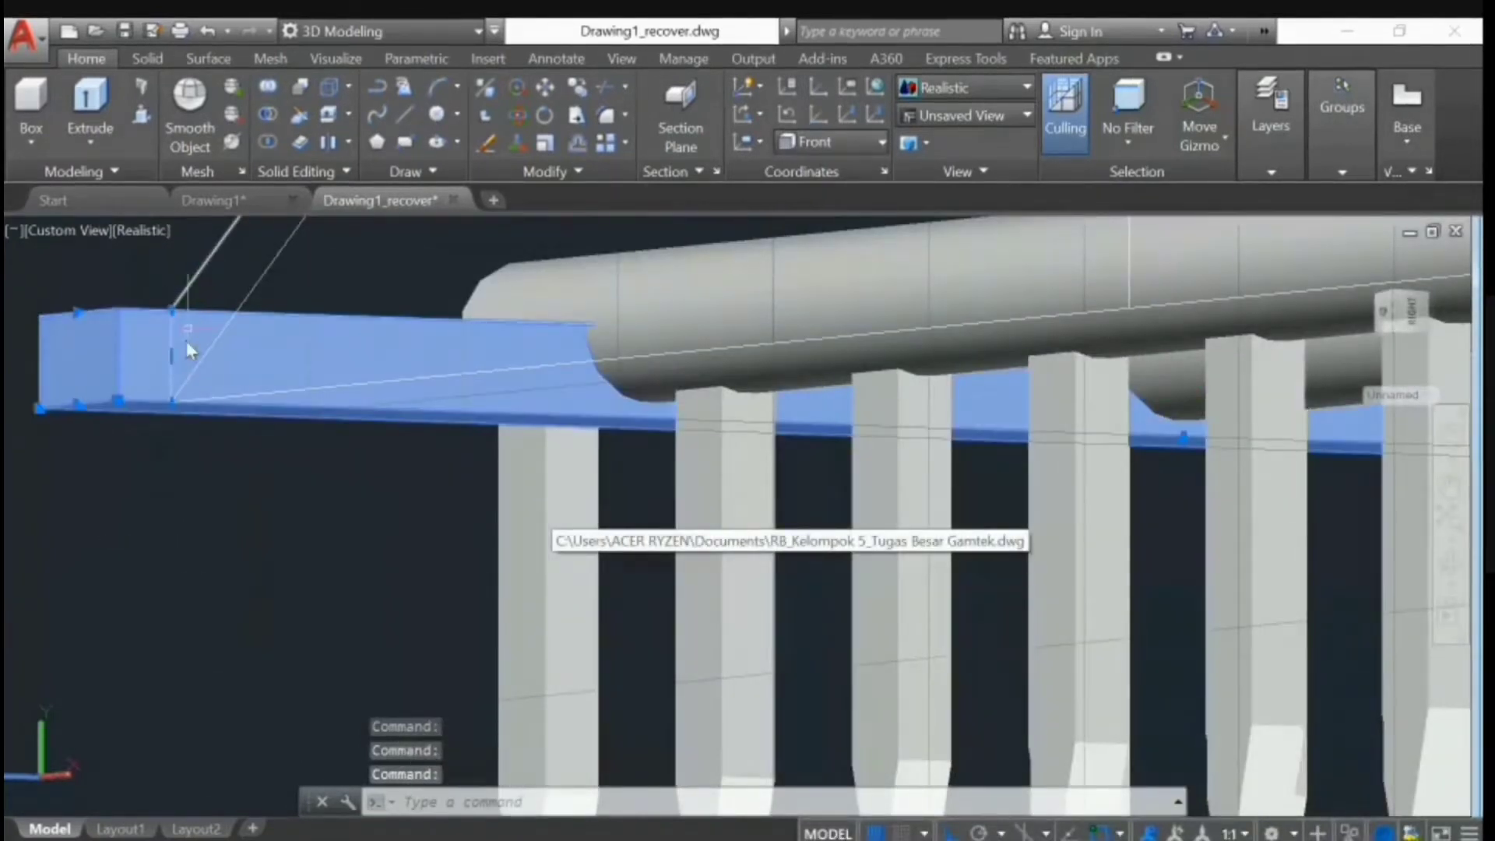
pyautogui.moveTo(305, 498)
pyautogui.keyDown('shift'); pyautogui.mouseDown(button='middle')
pyautogui.moveTo(323, 538)
pyautogui.moveTo(324, 484)
pyautogui.moveTo(307, 488)
pyautogui.mouseUp(button='middle'); pyautogui.keyUp('shift')
pyautogui.keyDown('shift'); pyautogui.moveTo(309, 567); pyautogui.dragTo(599, 728, button='middle'); pyautogui.keyUp('shift')
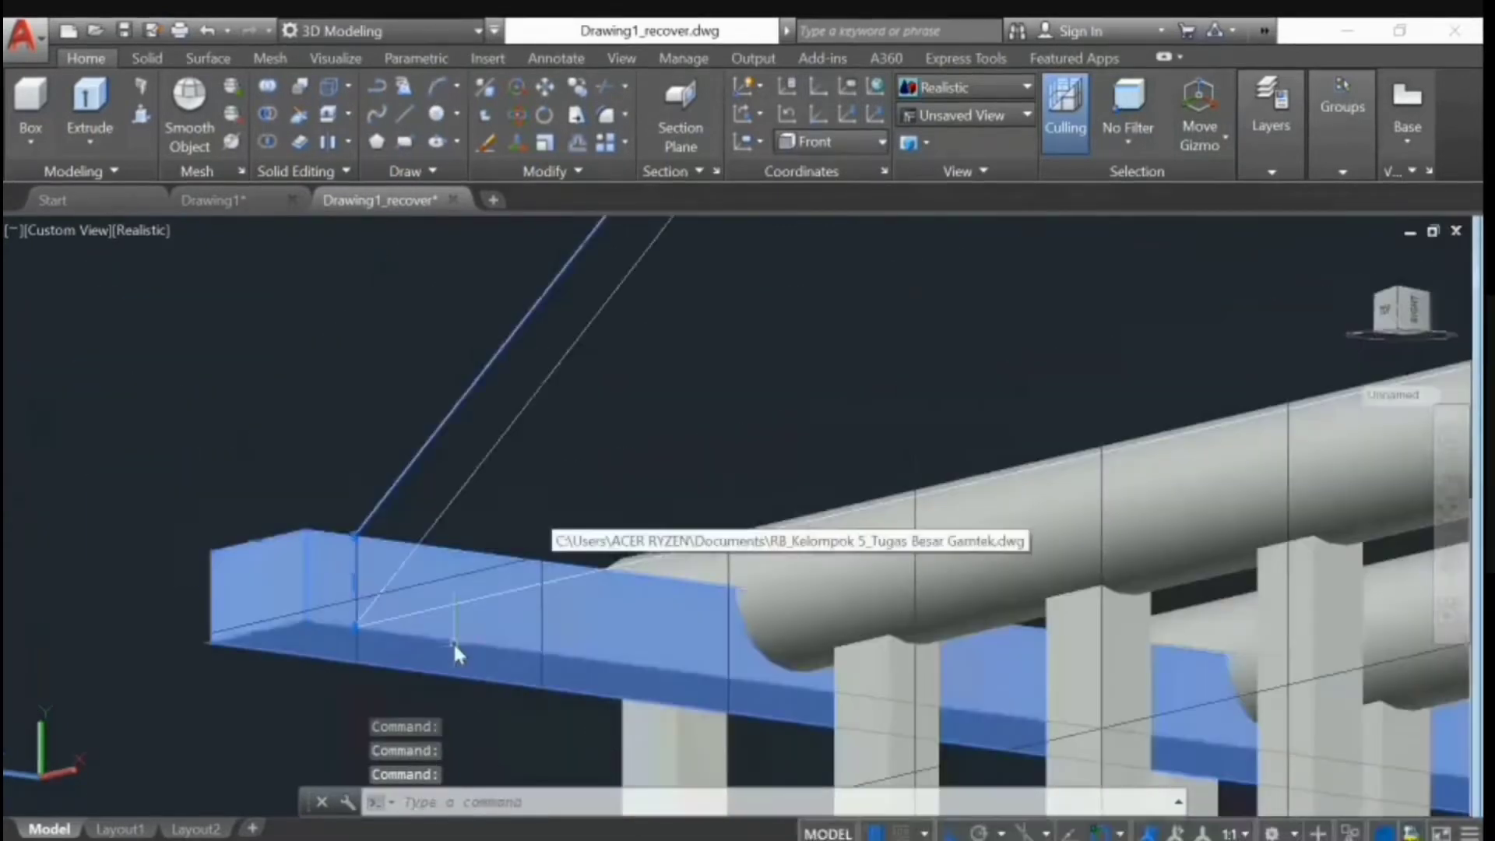
pyautogui.press('Escape')
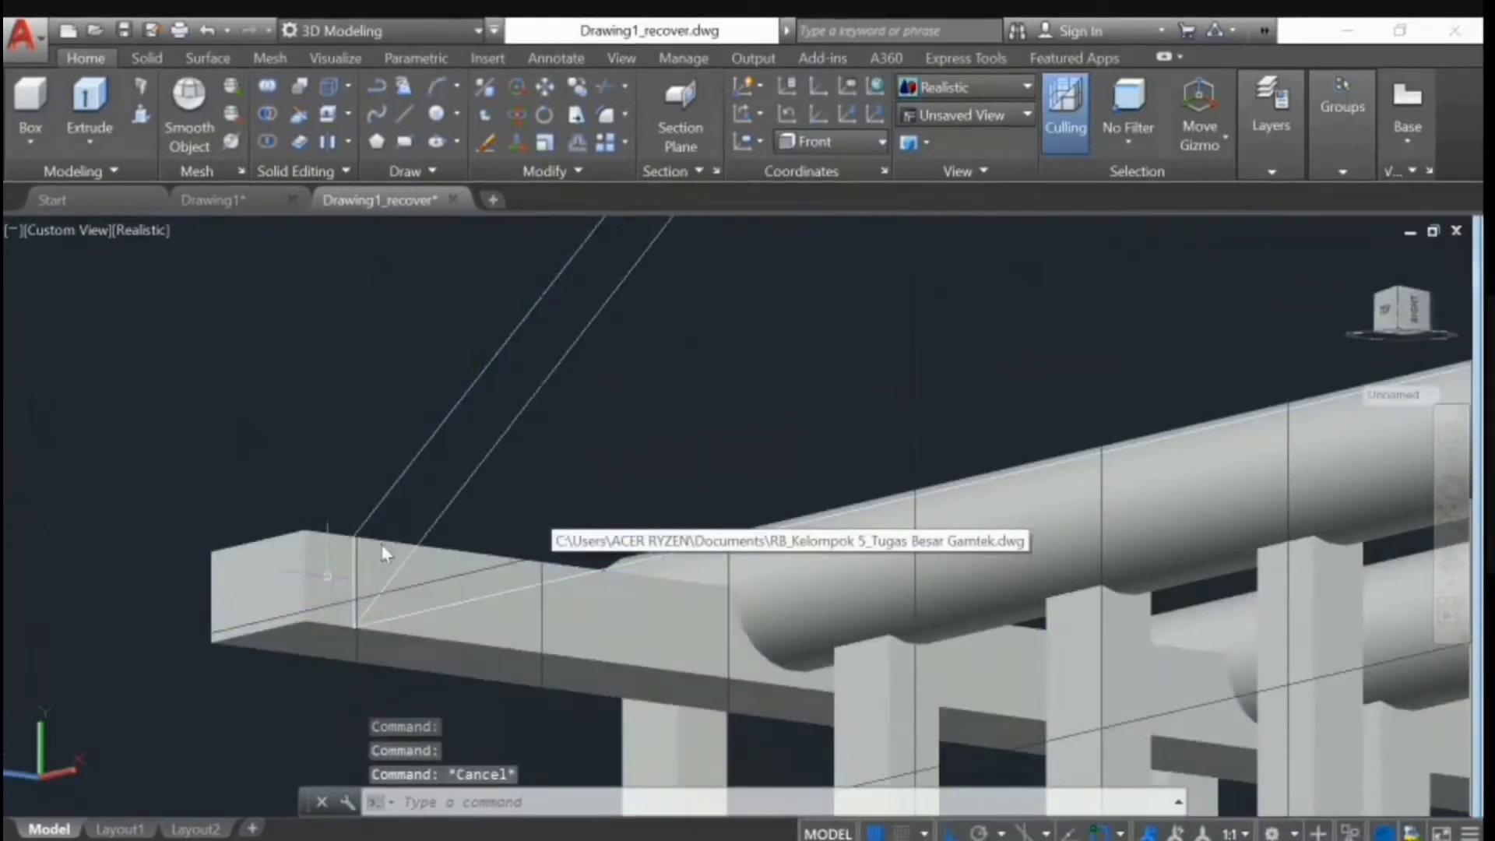
# - Examine the highlighted outer triangular outline from several angles where it meets the ends of the two crossbeams, and clear the selection
pyautogui.keyDown('shift'); pyautogui.moveTo(574, 677); pyautogui.dragTo(617, 722, button='middle'); pyautogui.keyUp('shift')
pyautogui.scroll(-4, 840, 621)
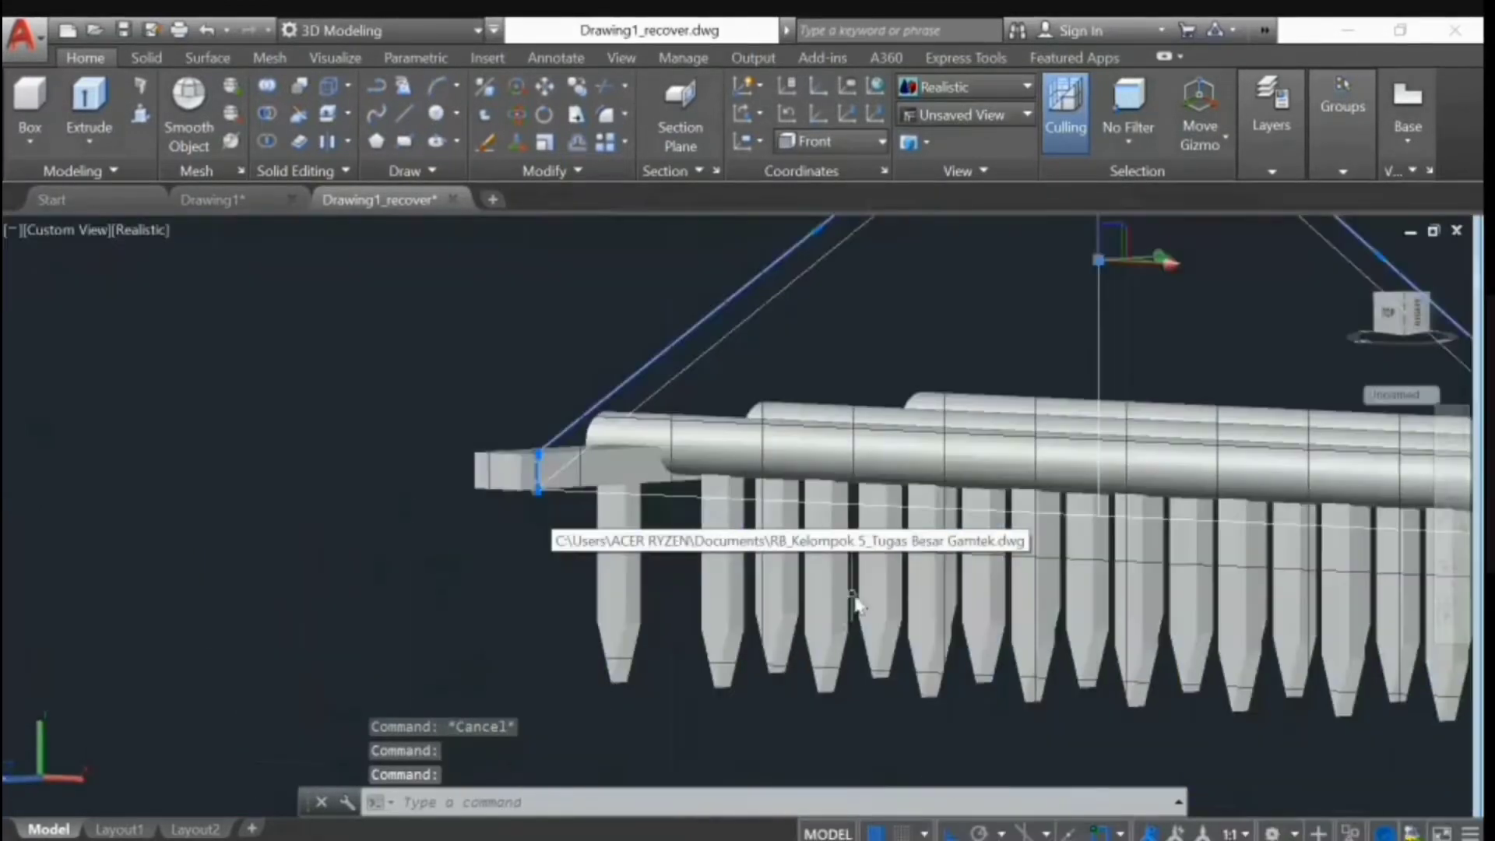
pyautogui.keyDown('shift'); pyautogui.moveTo(1082, 690); pyautogui.dragTo(1273, 742, button='middle'); pyautogui.keyUp('shift')
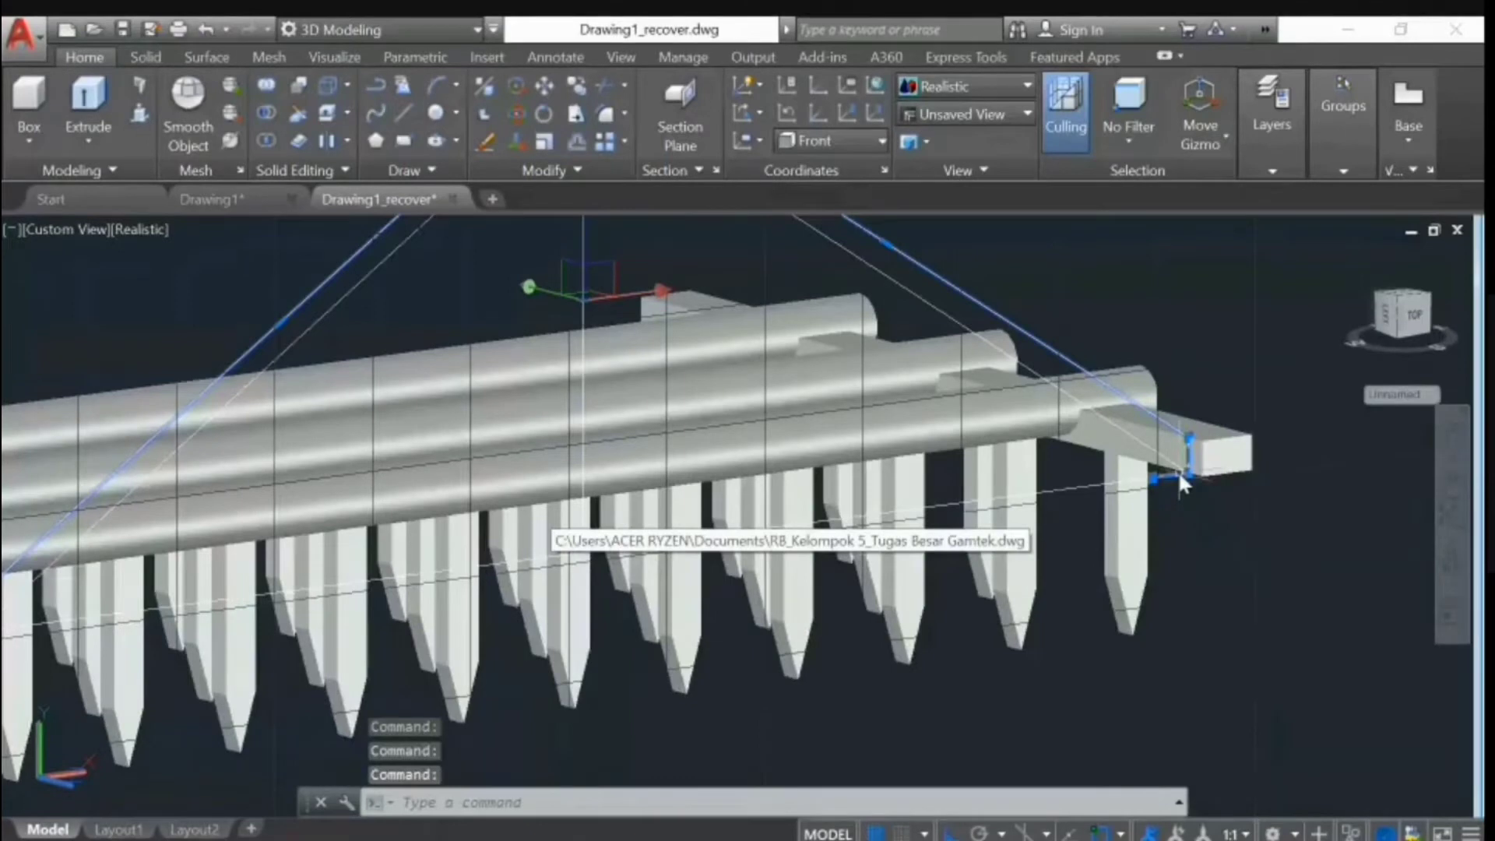
pyautogui.press('Escape')
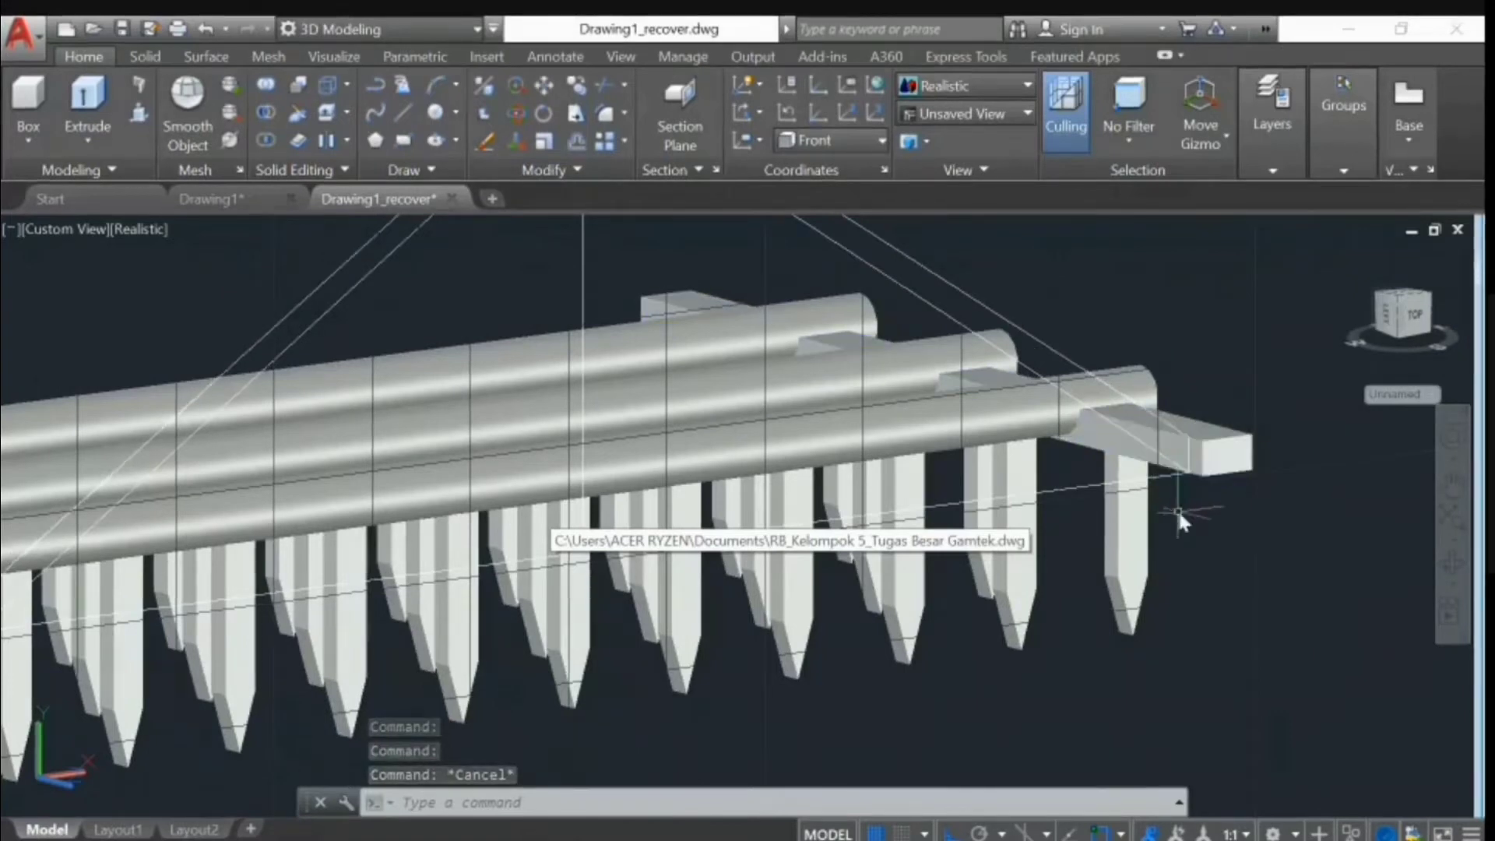
# - Undo all remaining earlier operations back to the beginning of the drawing's undo history
pyautogui.hotkey('ctrl', 'z')
pyautogui.hotkey('ctrl', 'z')
pyautogui.hotkey('ctrl', 'z')
pyautogui.hotkey('ctrl', 'z')
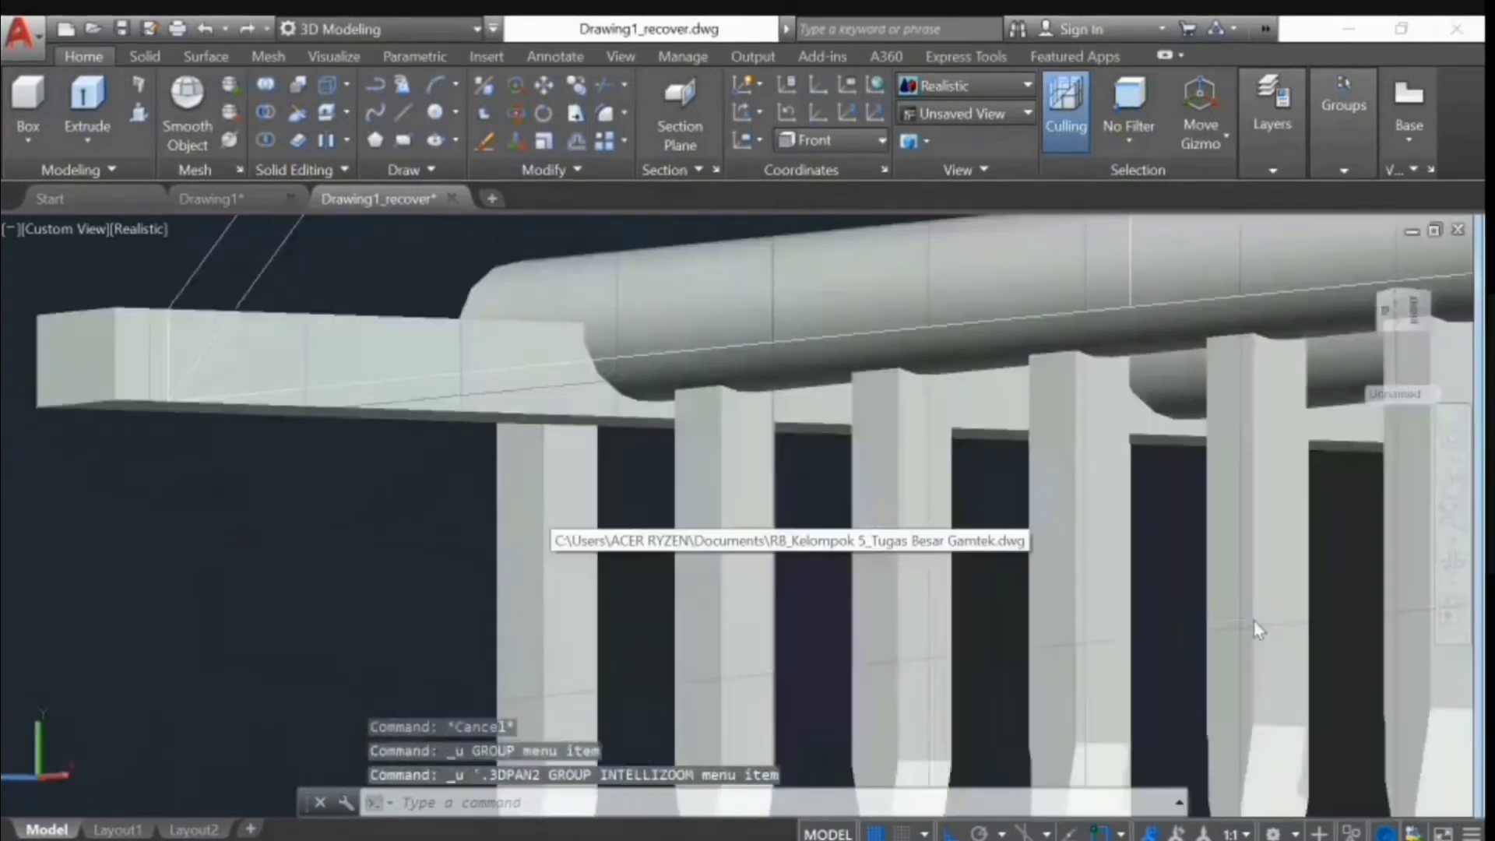
pyautogui.hotkey('ctrl', 'z')
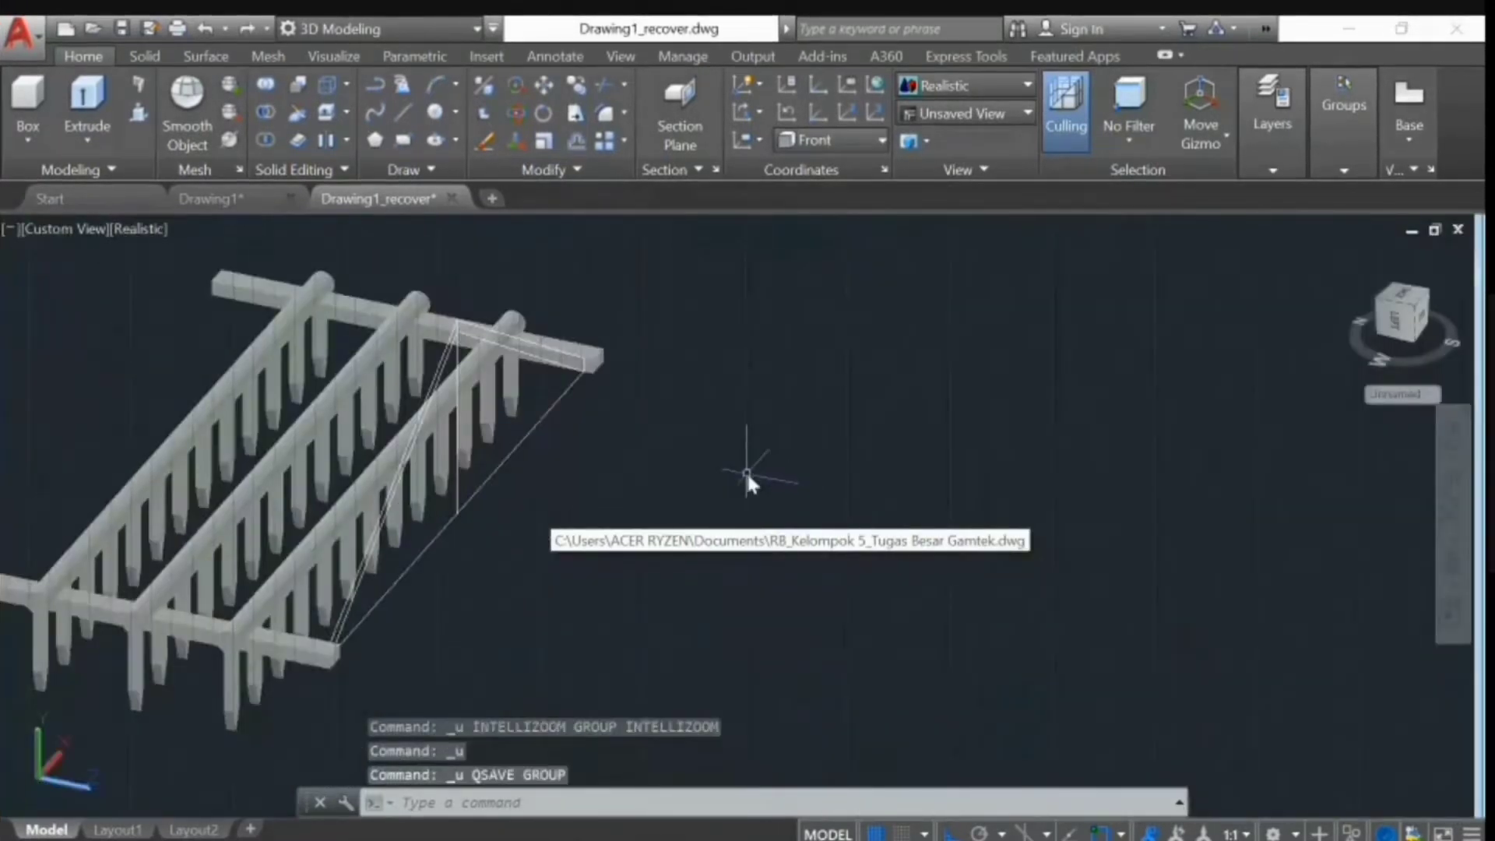
pyautogui.hotkey('ctrl', 'z')
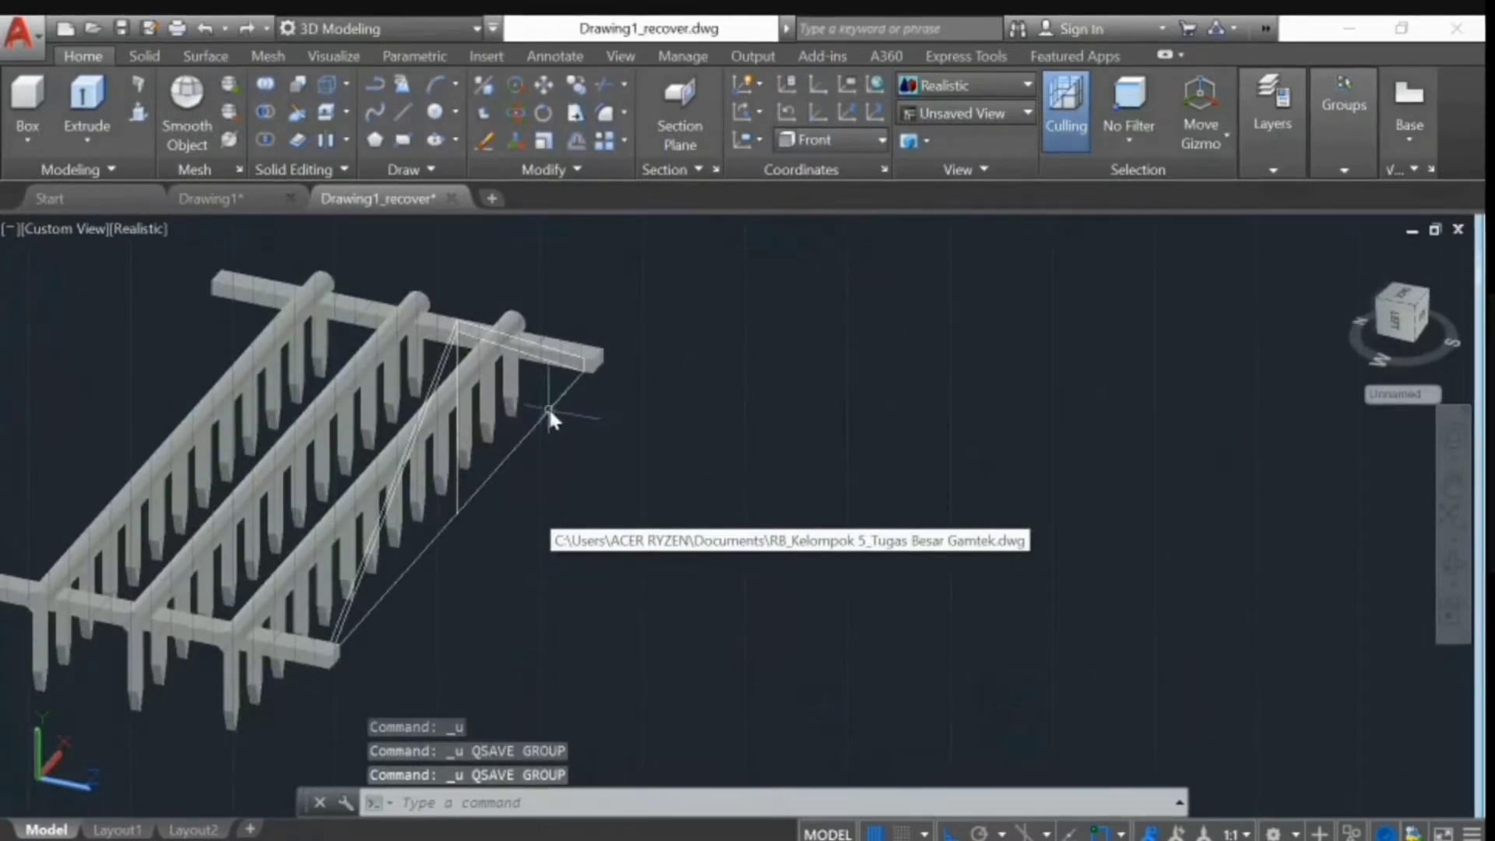
pyautogui.scroll(6, 599, 399)
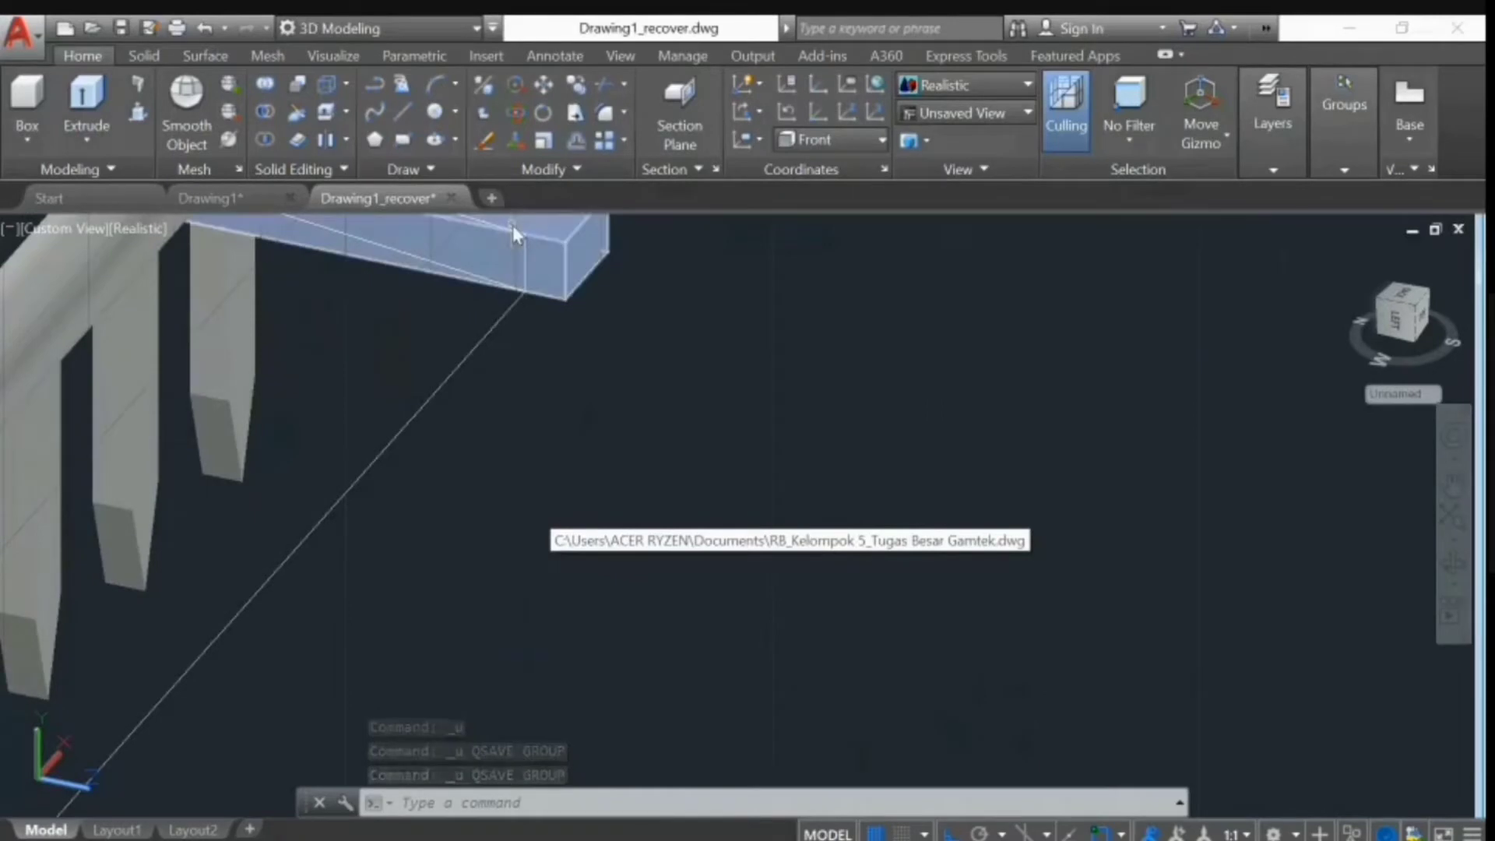
pyautogui.hotkey('ctrl', 'z')
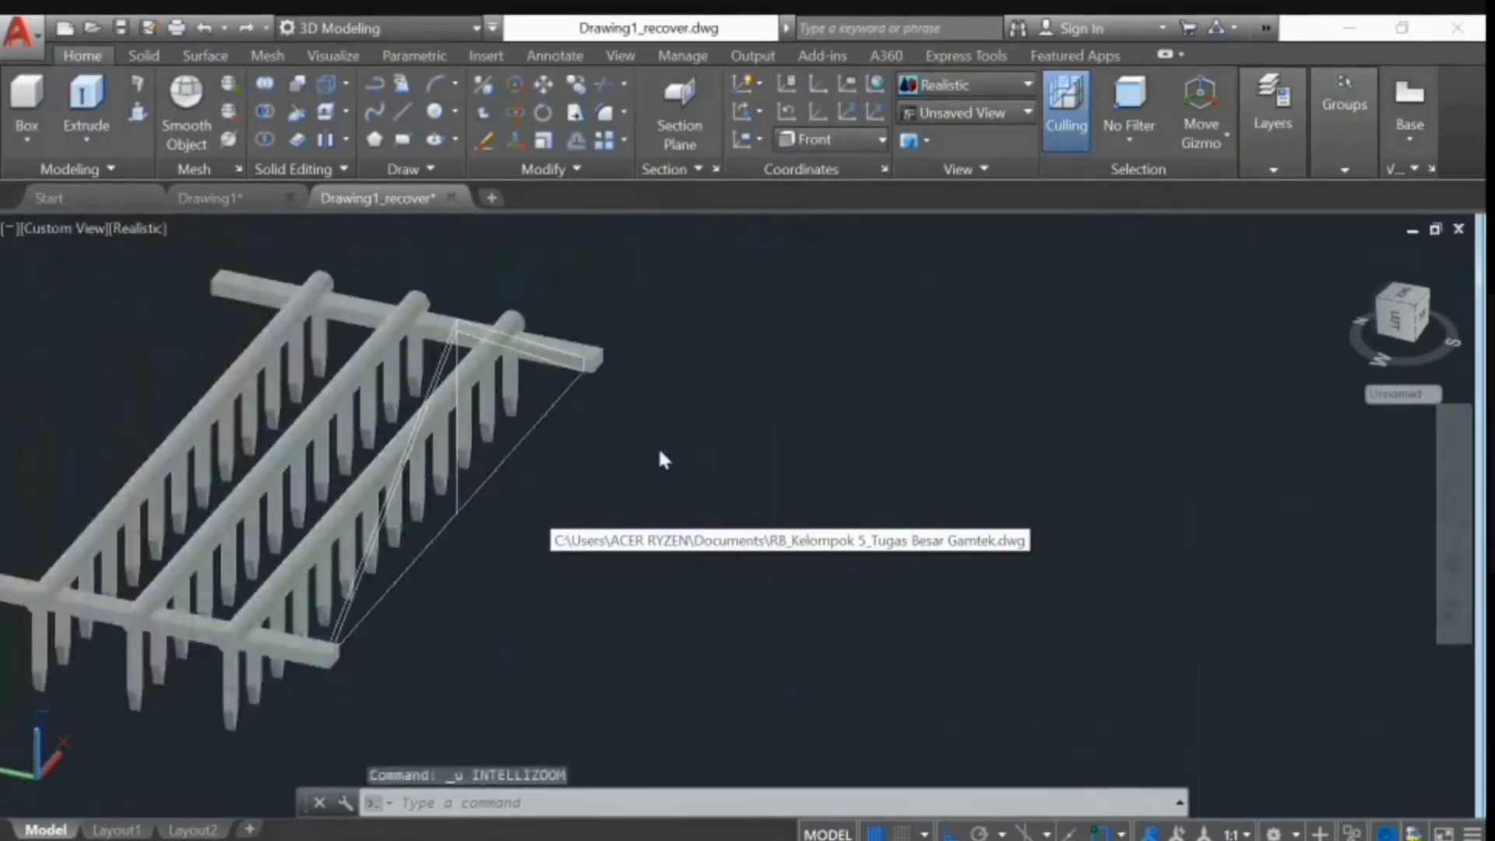
pyautogui.hotkey('ctrl', 'z')
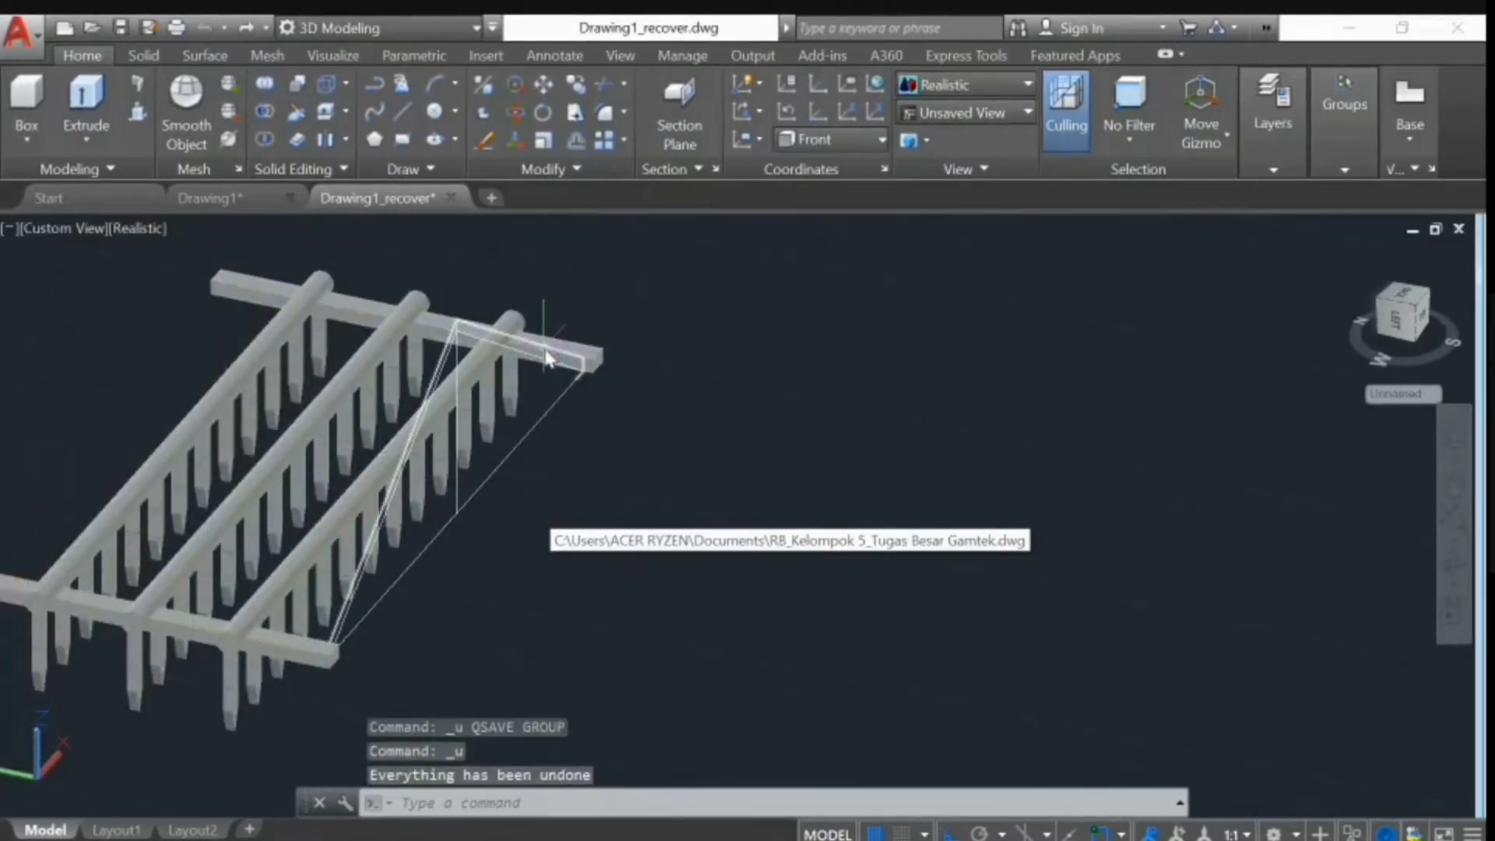
pyautogui.hotkey('ctrl', 'z')
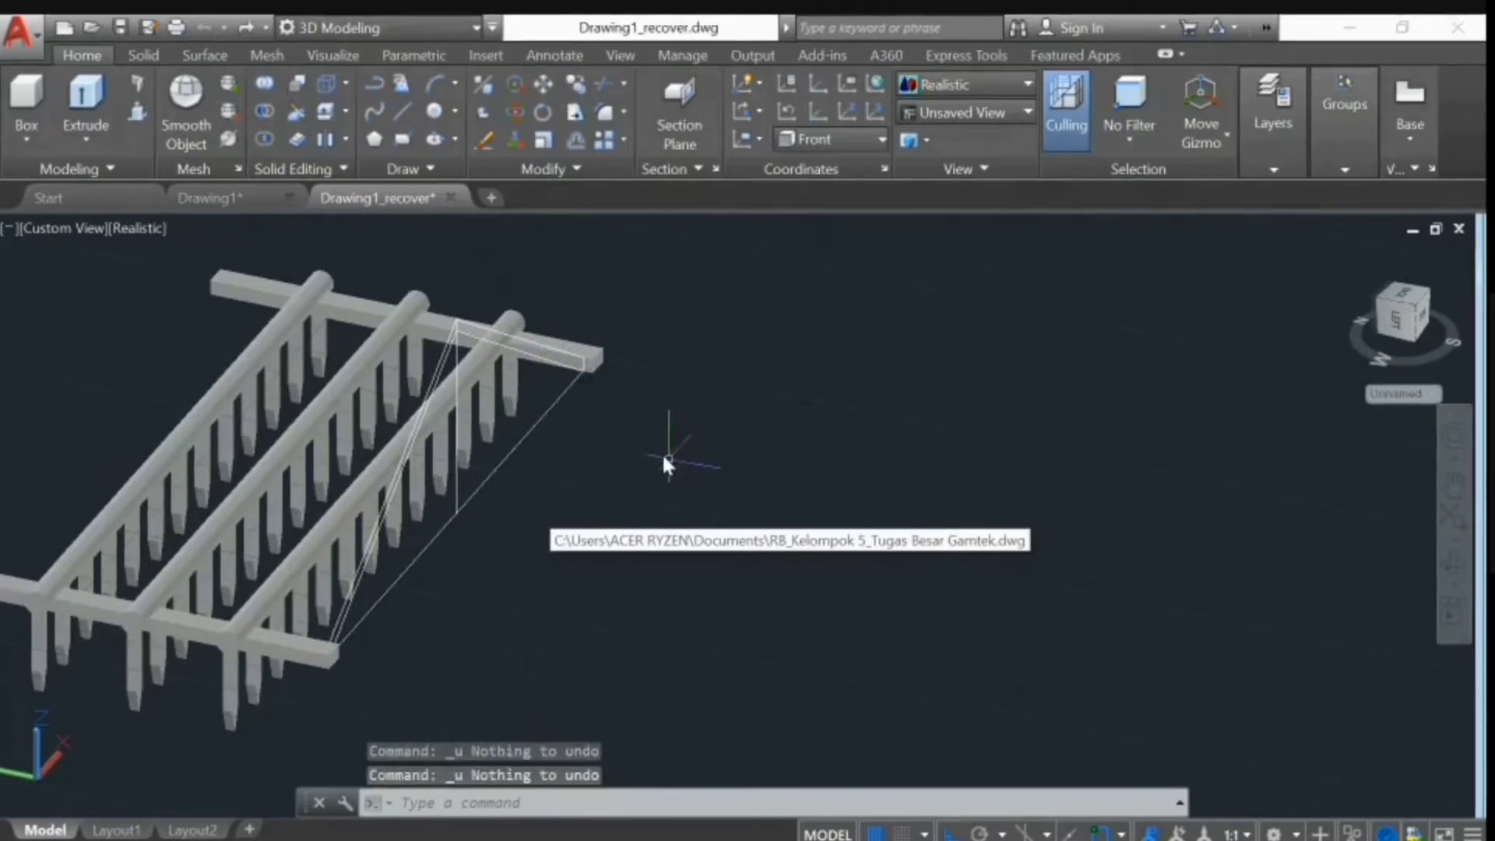
# - Erase the outer triangular polyline that runs from the crossbeam ends over the apex
pyautogui.scroll(6, 642, 403)
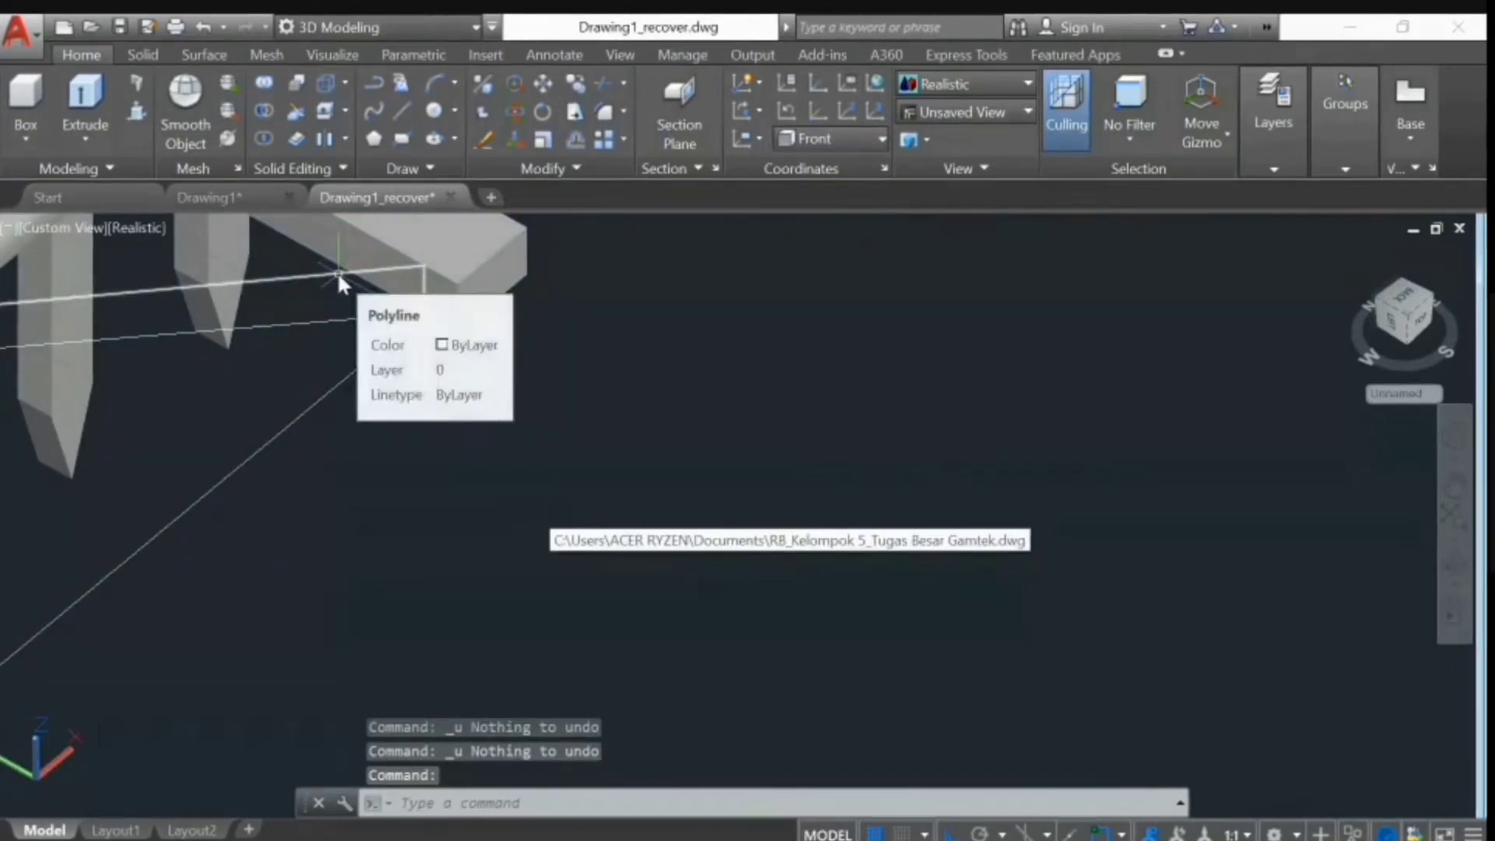
pyautogui.click(338, 271)
pyautogui.moveTo(461, 361); pyautogui.dragTo(1079, 226, button='middle')
pyautogui.moveTo(783, 494); pyautogui.dragTo(1222, 136, button='middle')
pyautogui.moveTo(1187, 321); pyautogui.dragTo(758, 717, button='middle')
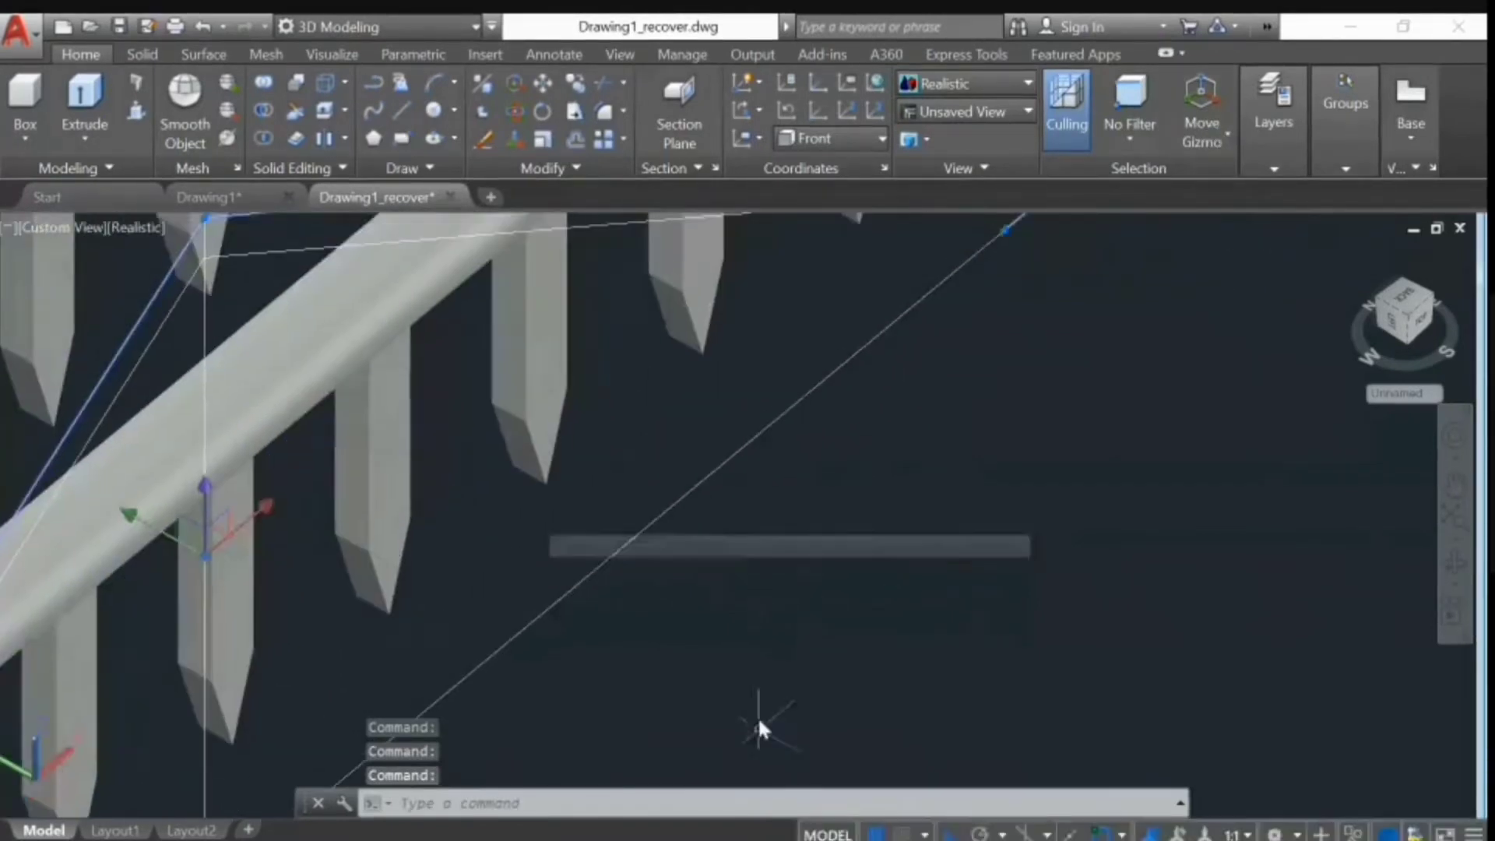
pyautogui.scroll(-2, 832, 514)
pyautogui.press('Delete')
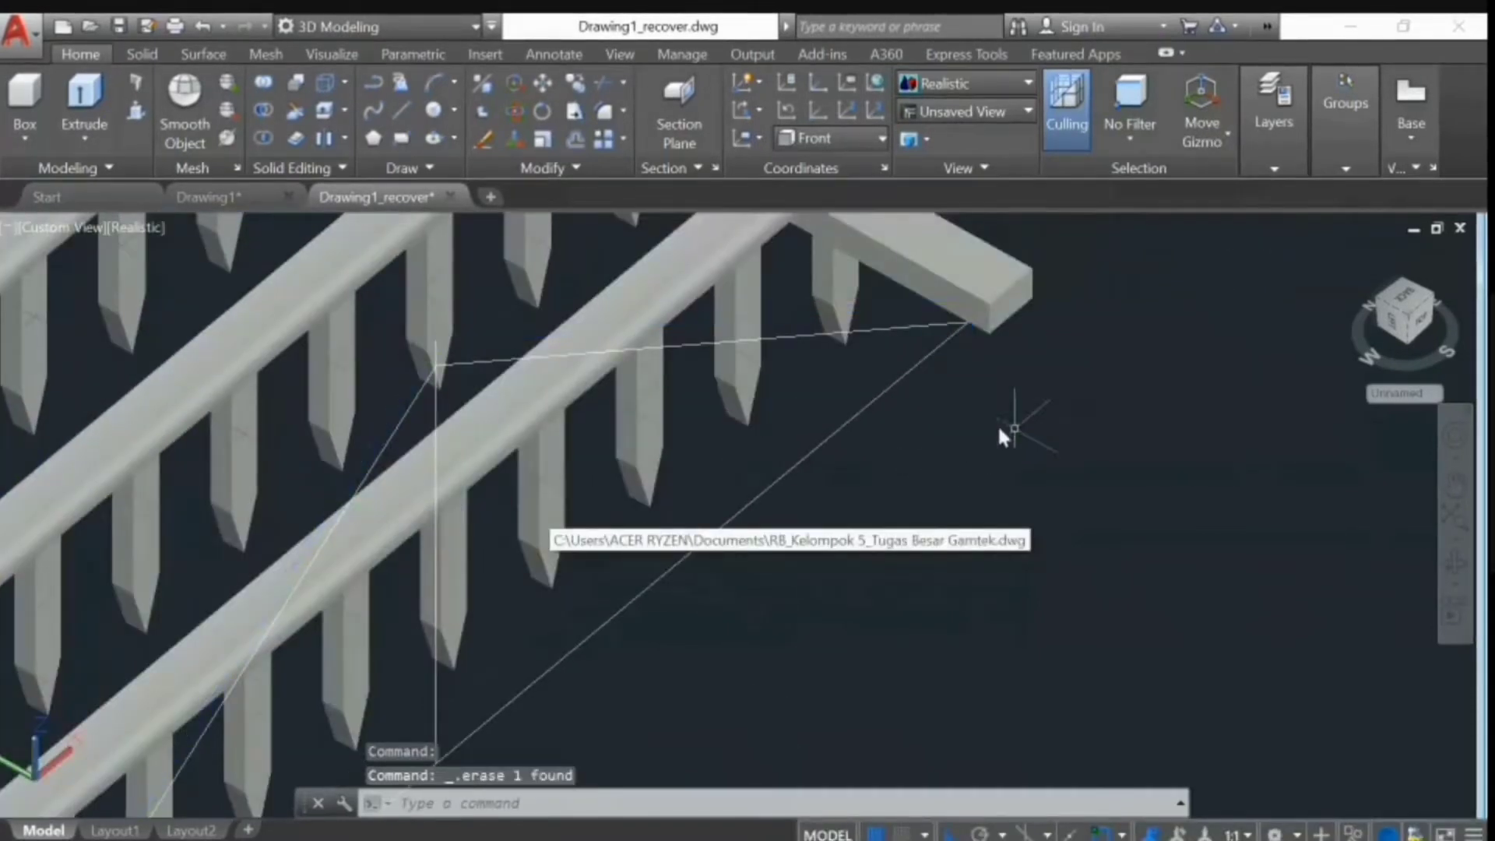
# - Draw an open polyline from one crossbeam end's lower corner up 3 units, over the outer apex and down to the other crossbeam's lower corner
pyautogui.click(373, 79)
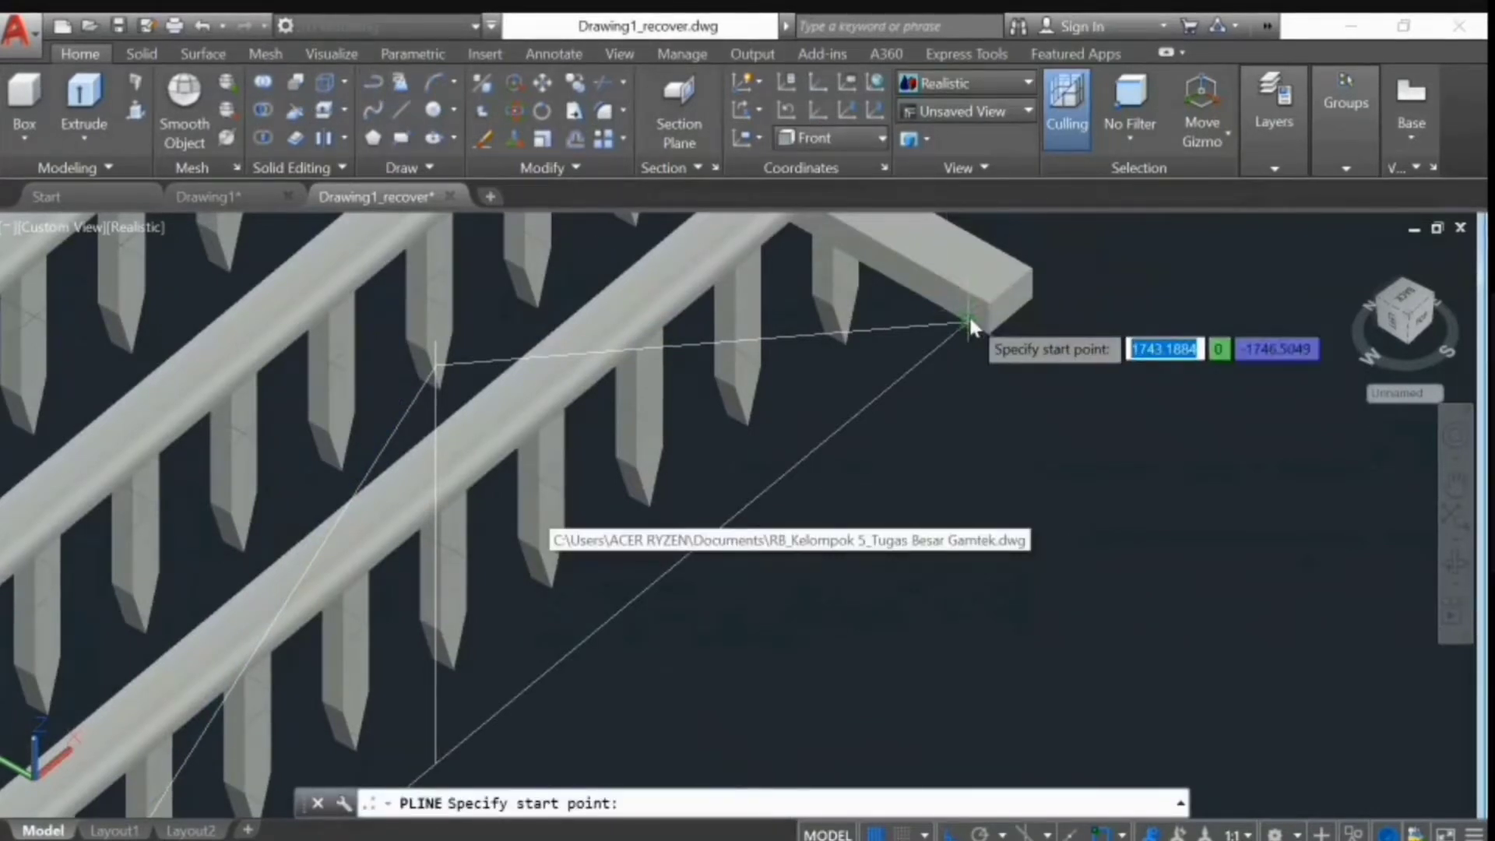
pyautogui.click(968, 295)
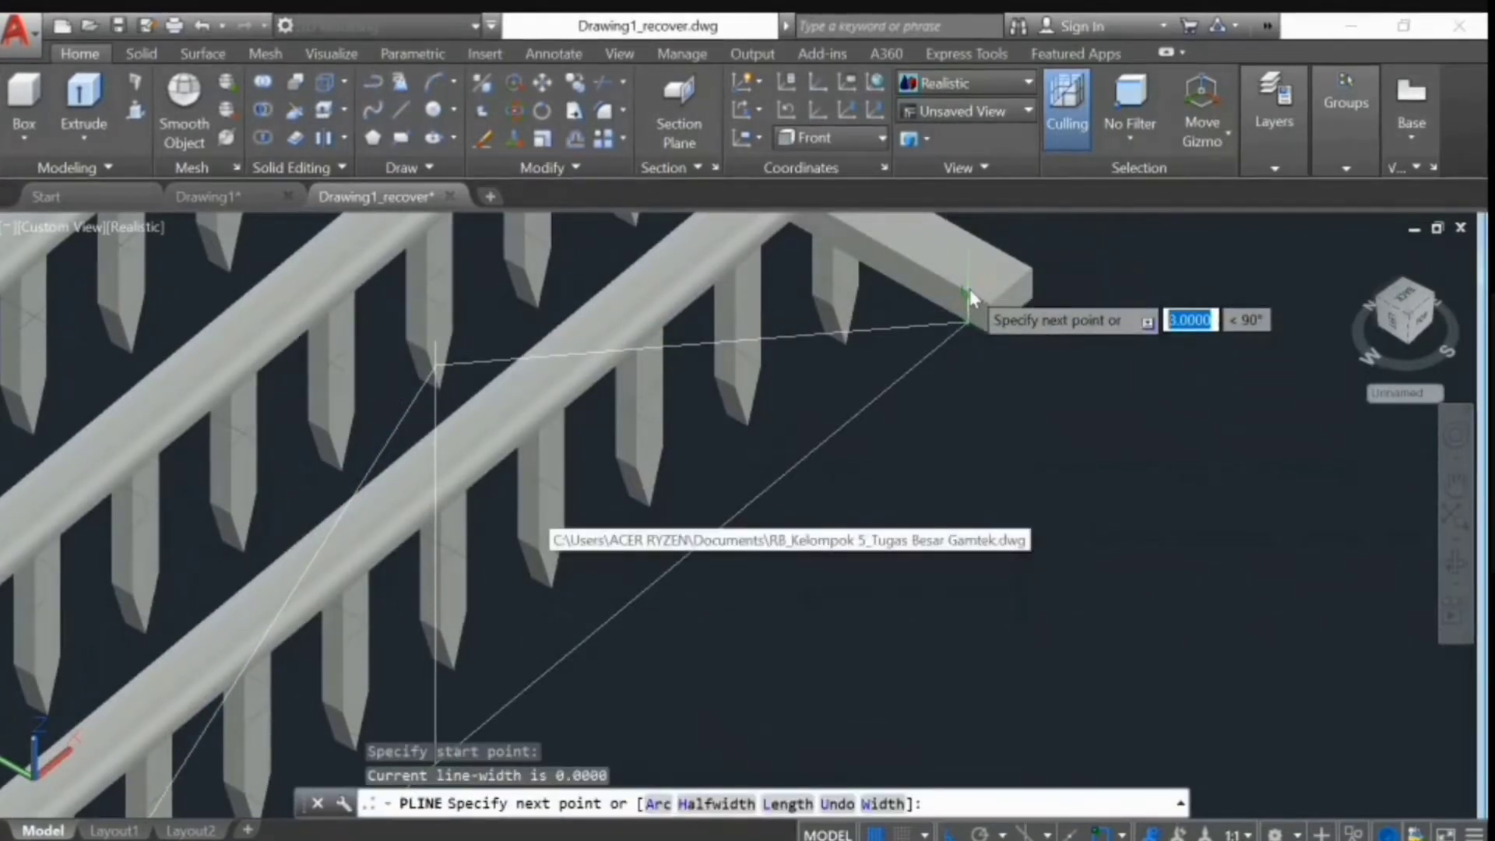
pyautogui.click(969, 315)
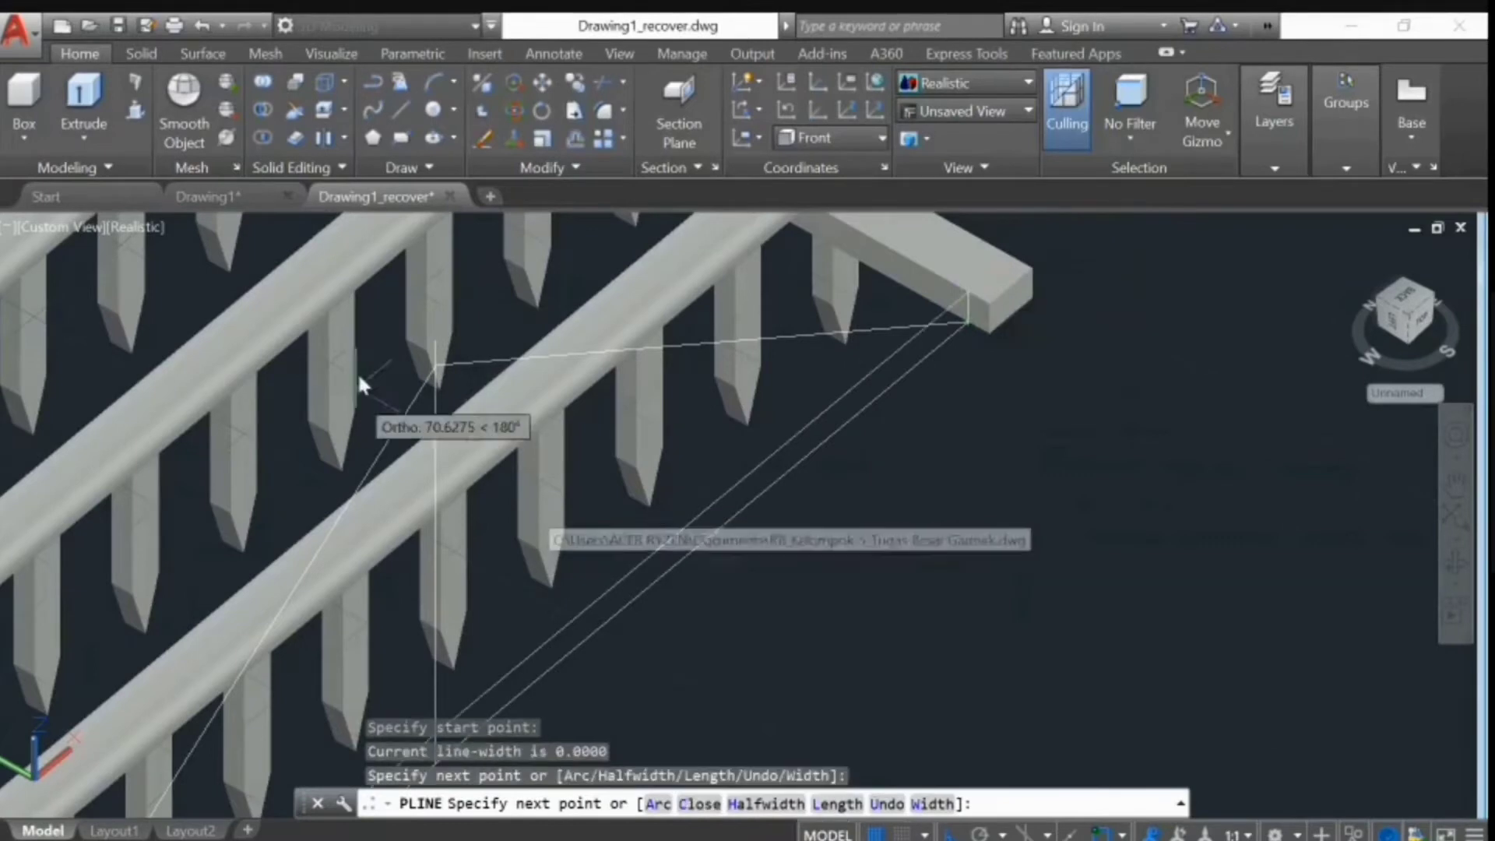
pyautogui.click(437, 353)
pyautogui.moveTo(676, 569); pyautogui.dragTo(1112, 94, button='middle')
pyautogui.moveTo(342, 712); pyautogui.dragTo(430, 629, button='middle')
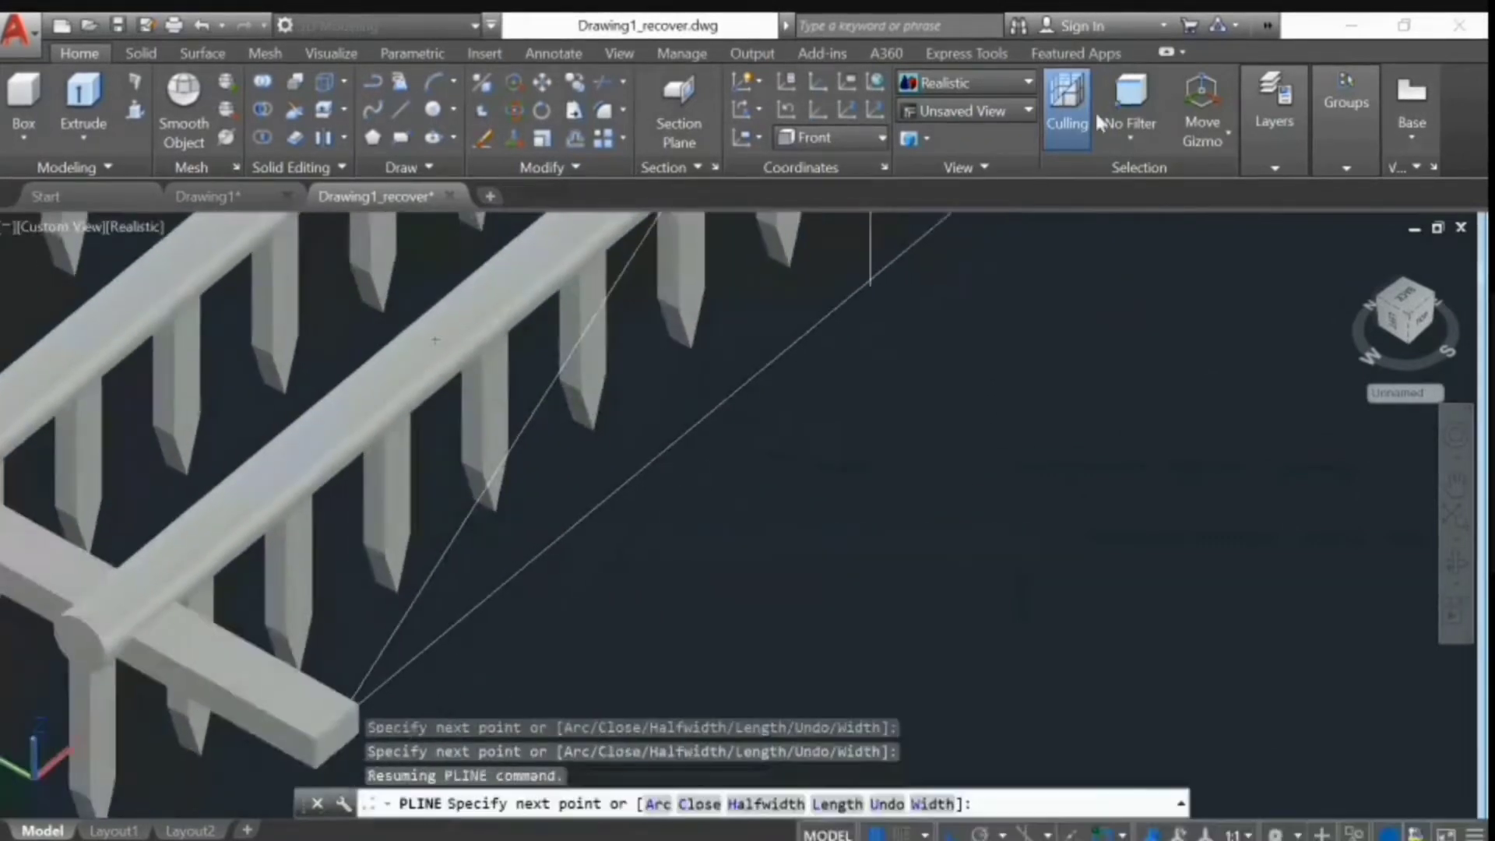
pyautogui.keyDown('shift'); pyautogui.moveTo(628, 609); pyautogui.dragTo(384, 580, button='middle'); pyautogui.keyUp('shift')
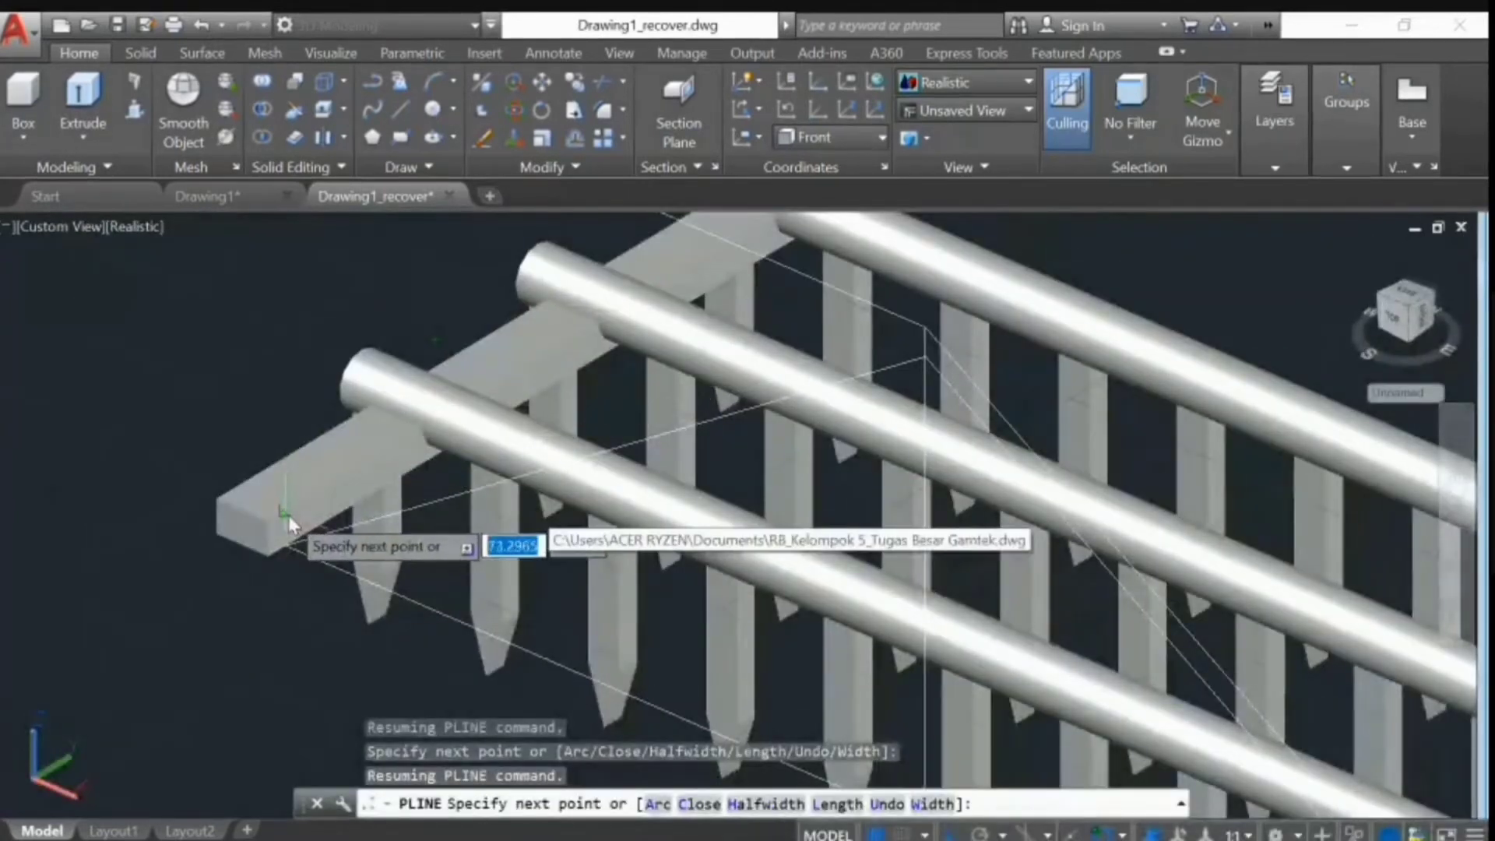
pyautogui.click(286, 543)
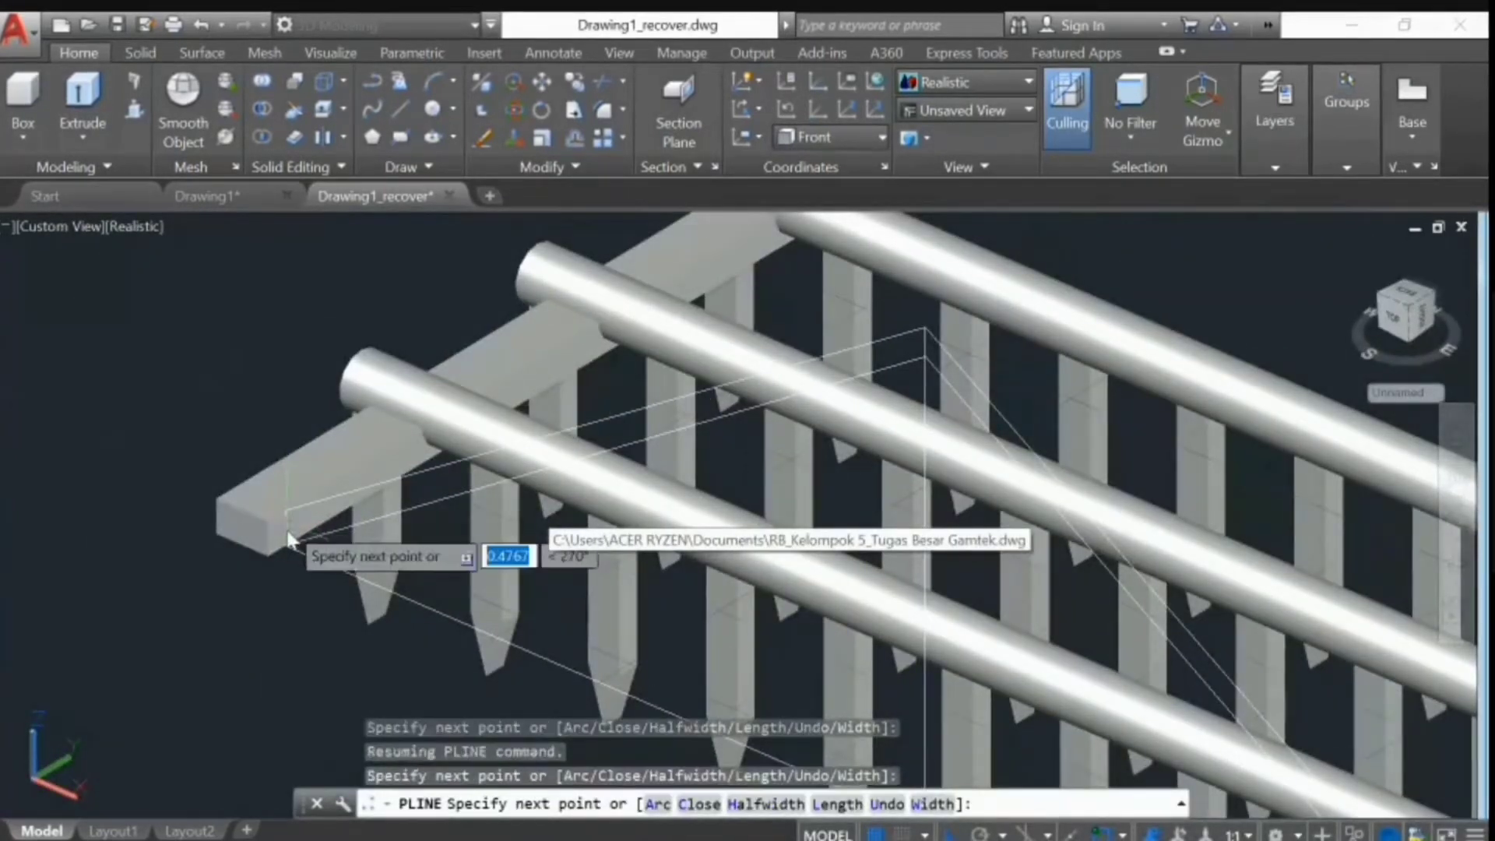
pyautogui.click(286, 543)
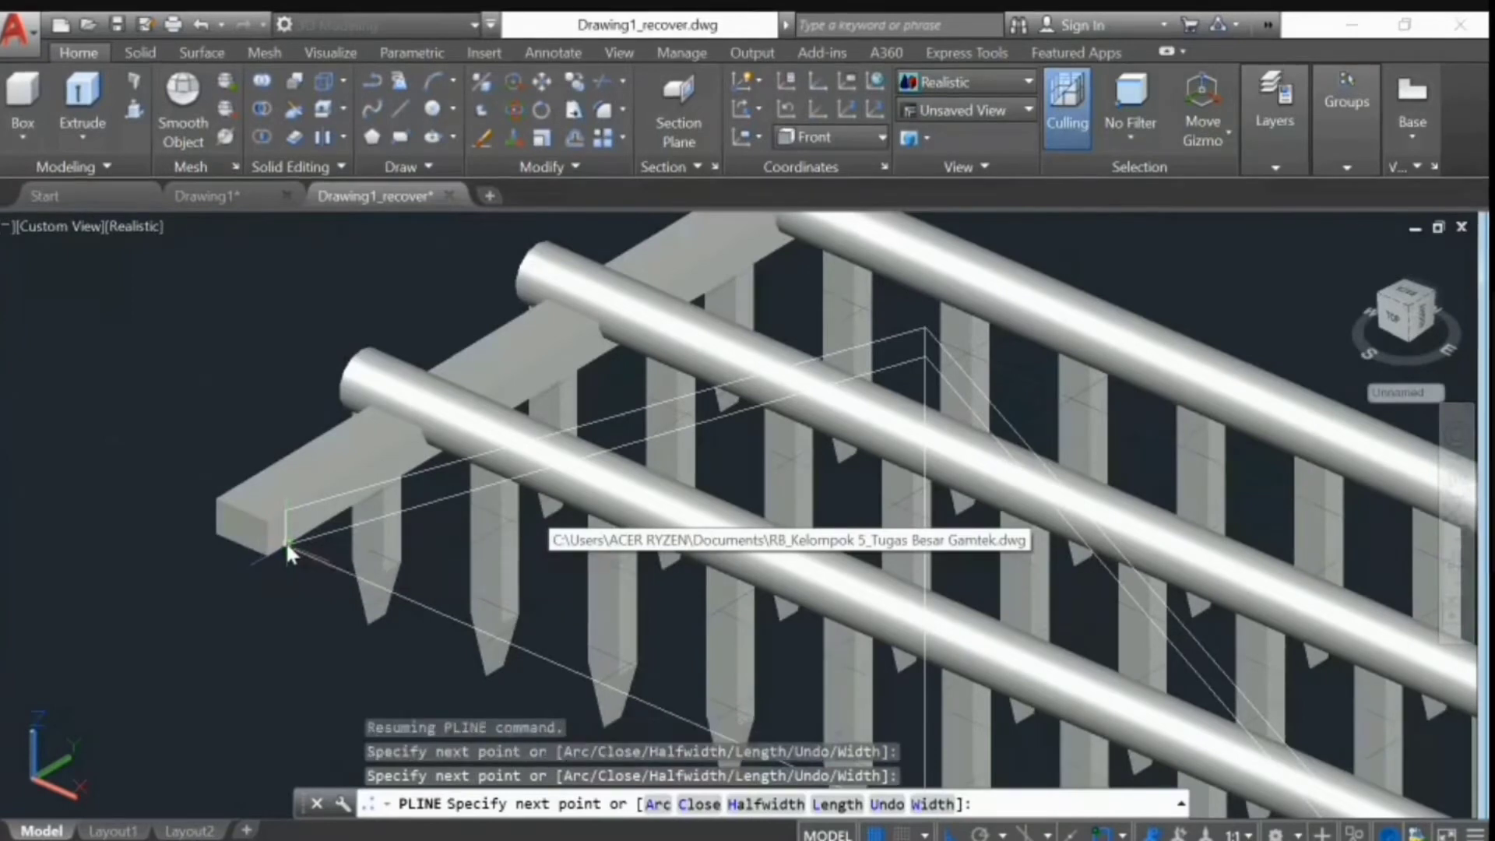
pyautogui.press('Escape')
# - Erase the straight base line between the crossbeams and the vertical centre line below the apex
pyautogui.click(330, 565)
pyautogui.press('Delete')
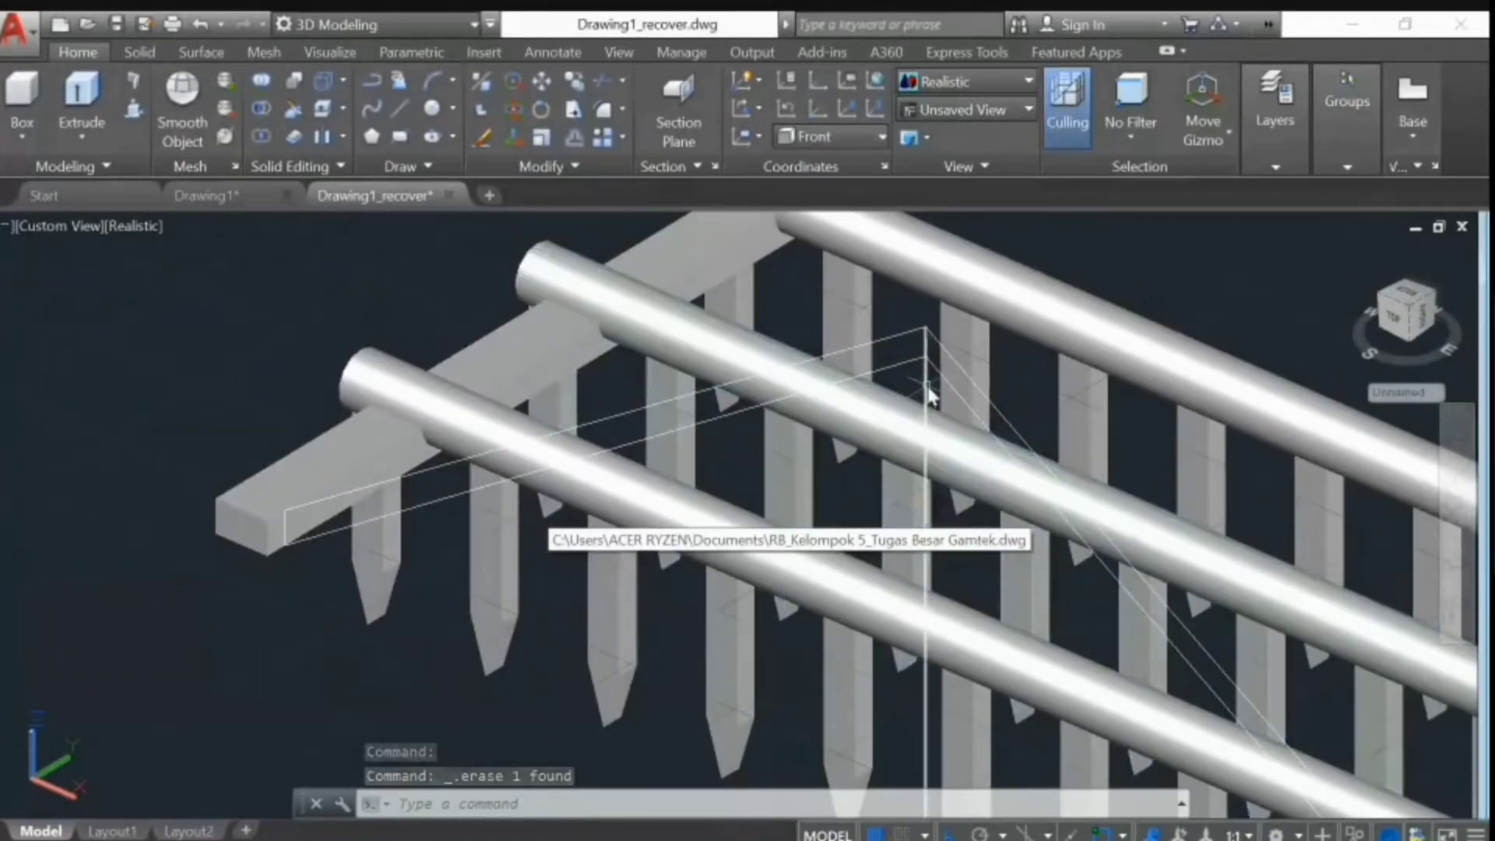
pyautogui.keyDown('shift'); pyautogui.moveTo(440, 602); pyautogui.dragTo(926, 464, button='middle'); pyautogui.keyUp('shift')
pyautogui.keyDown('shift'); pyautogui.moveTo(1255, 570); pyautogui.dragTo(1071, 524, button='middle'); pyautogui.keyUp('shift')
pyautogui.keyDown('shift'); pyautogui.moveTo(1210, 554); pyautogui.dragTo(1167, 632, button='middle'); pyautogui.keyUp('shift')
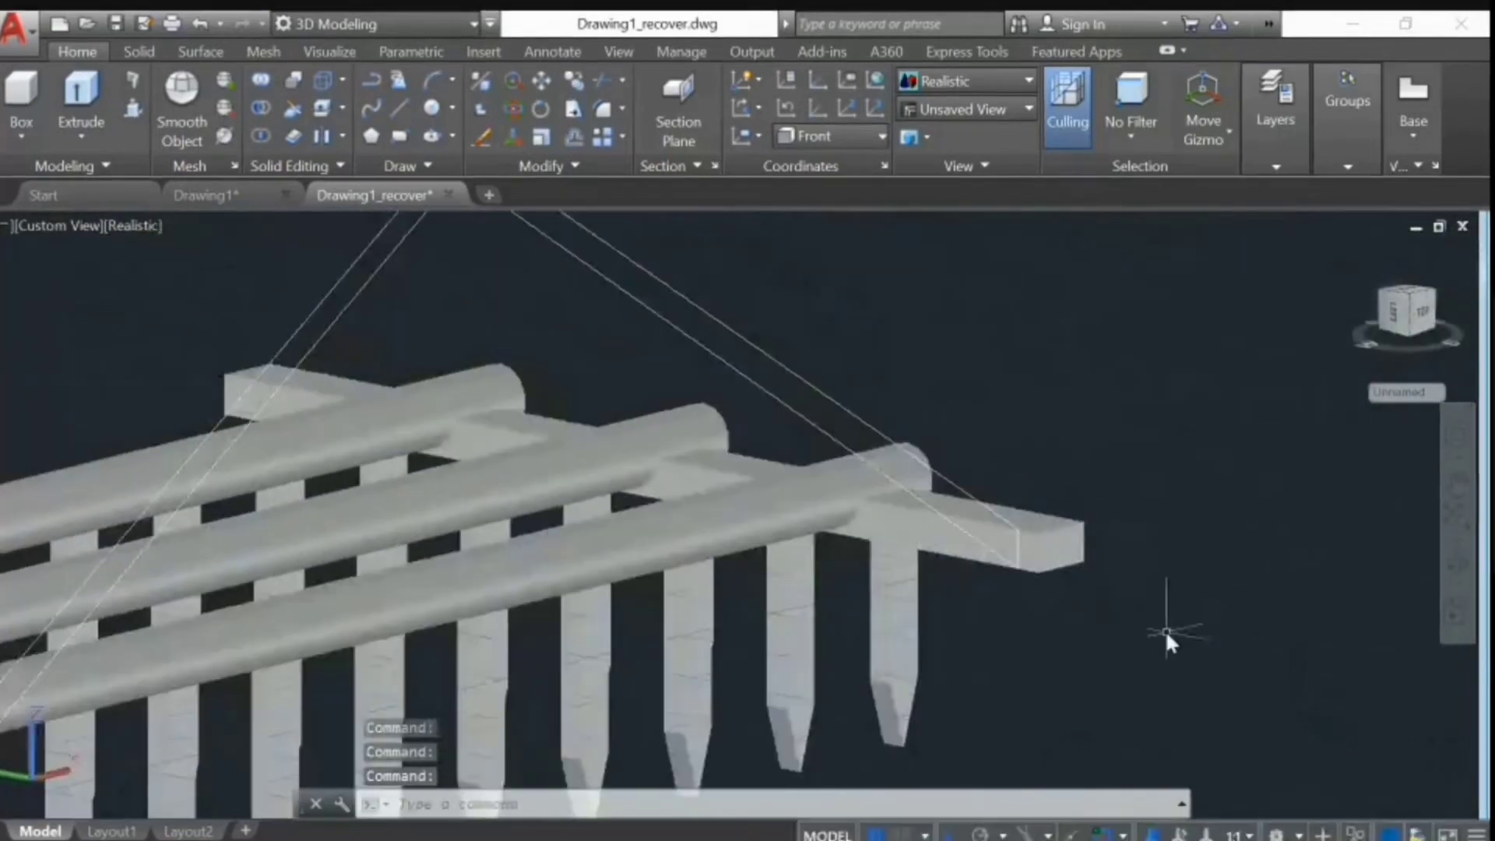
# - Try to extrude the outer and inner triangular outlines together
pyautogui.scroll(-2, 1164, 629)
pyautogui.write('E')
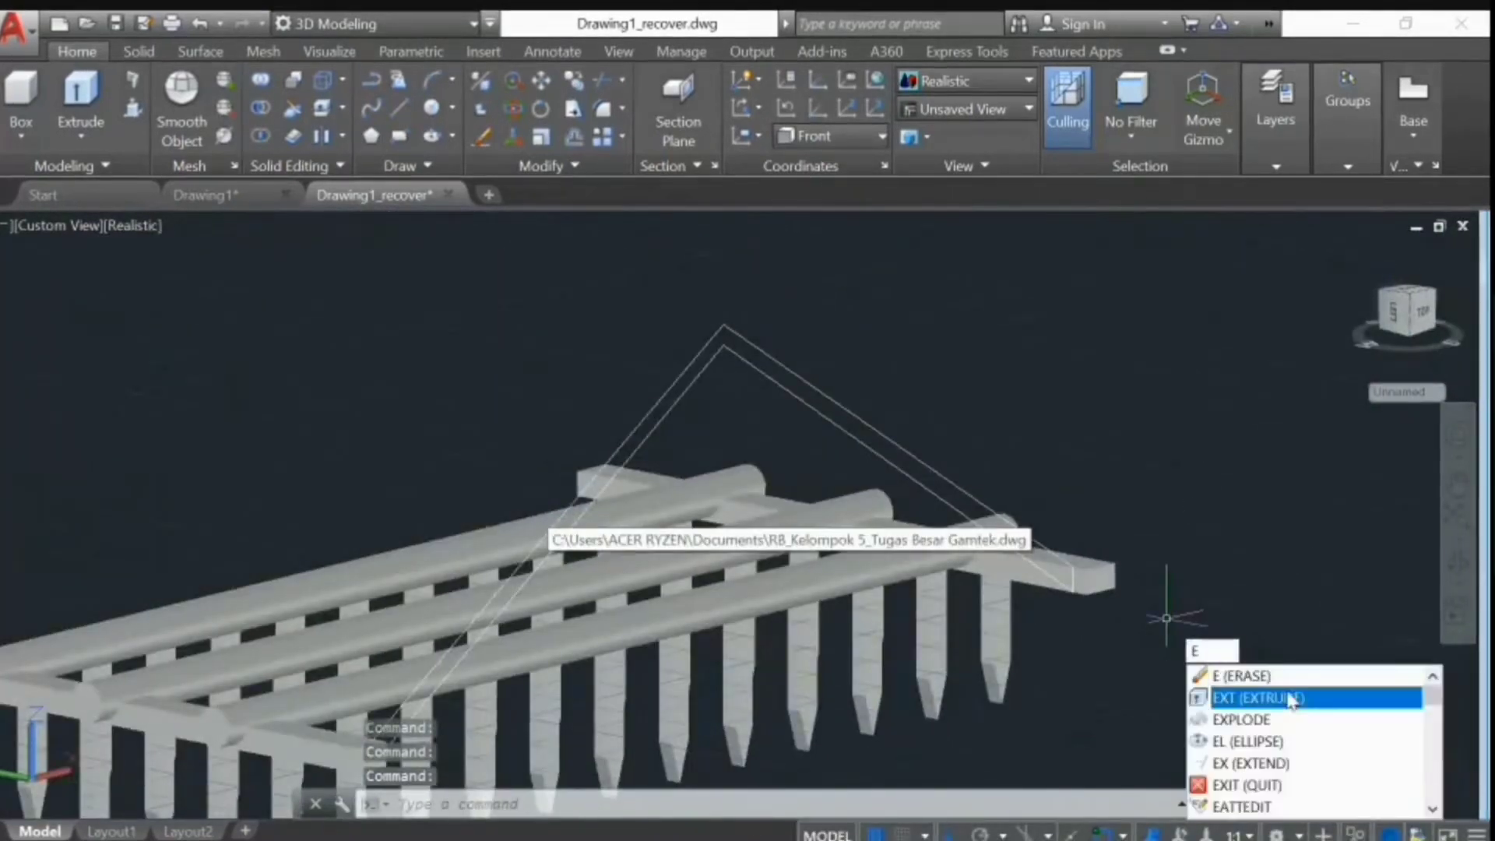
pyautogui.click(1277, 699)
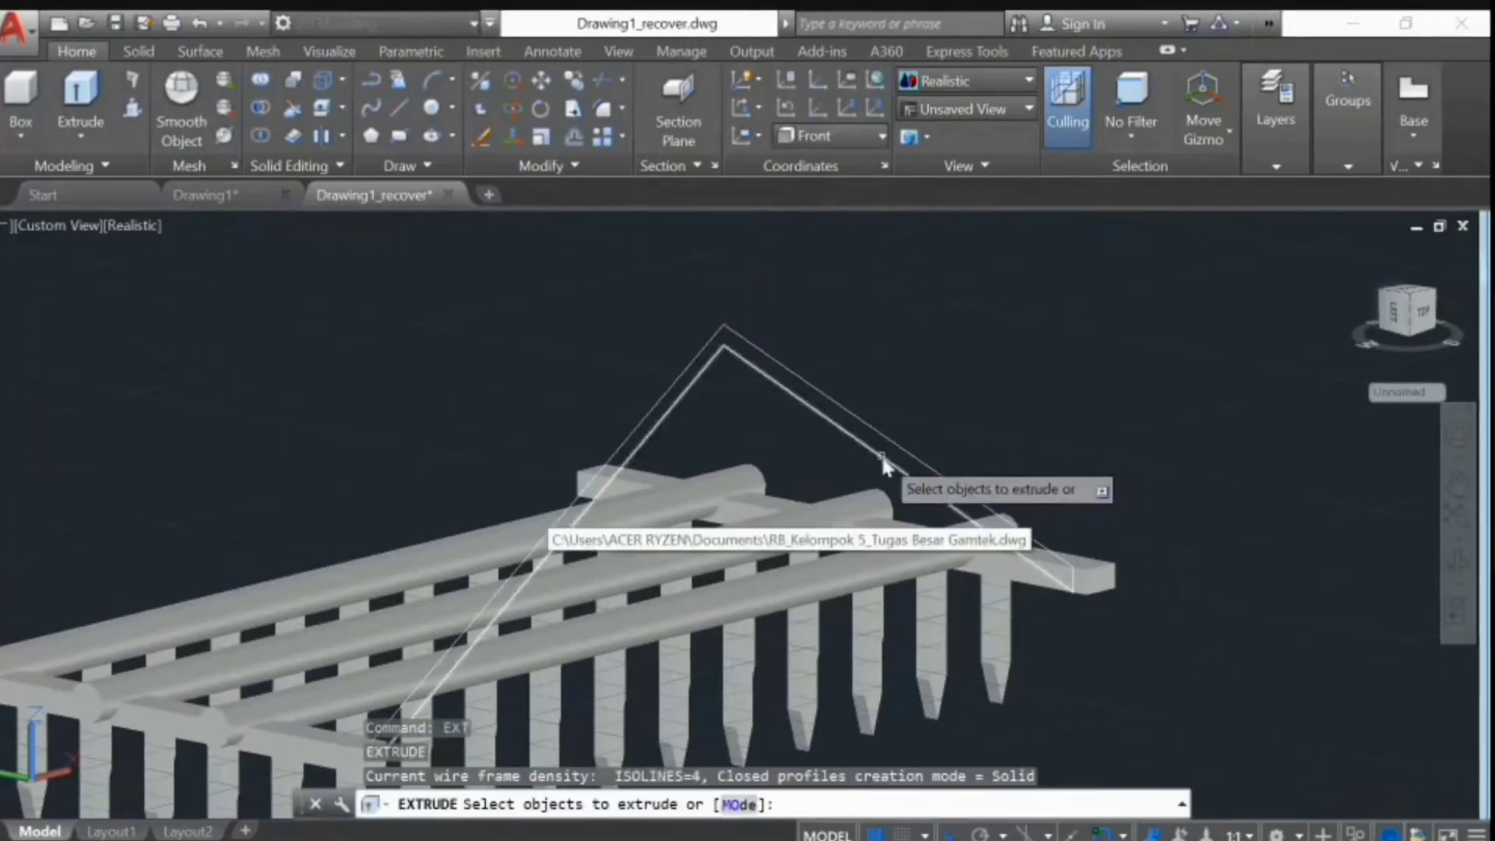
pyautogui.press('Escape')
pyautogui.write('EX')
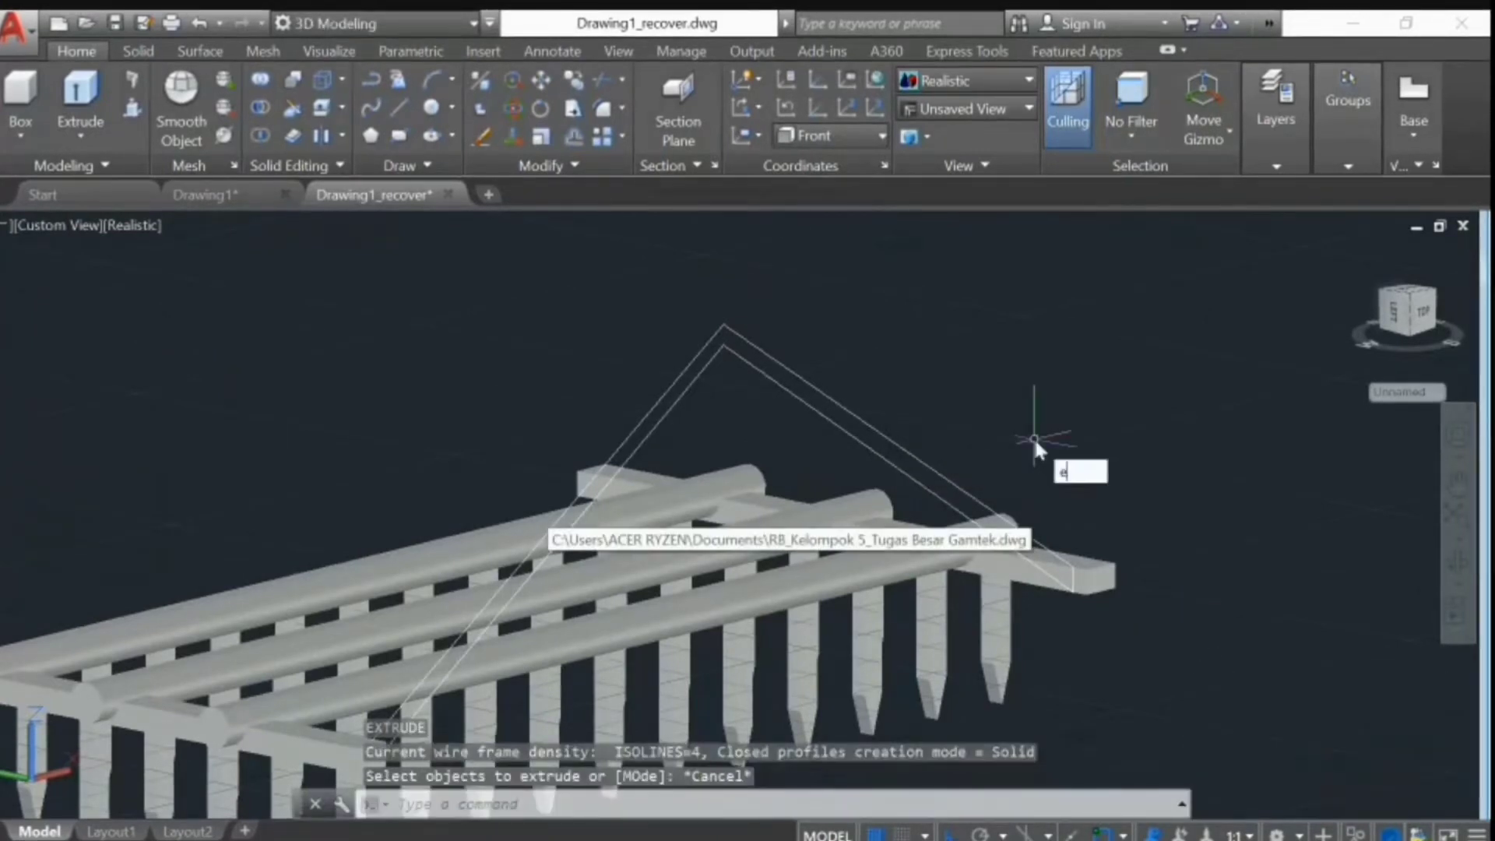
pyautogui.click(1111, 517)
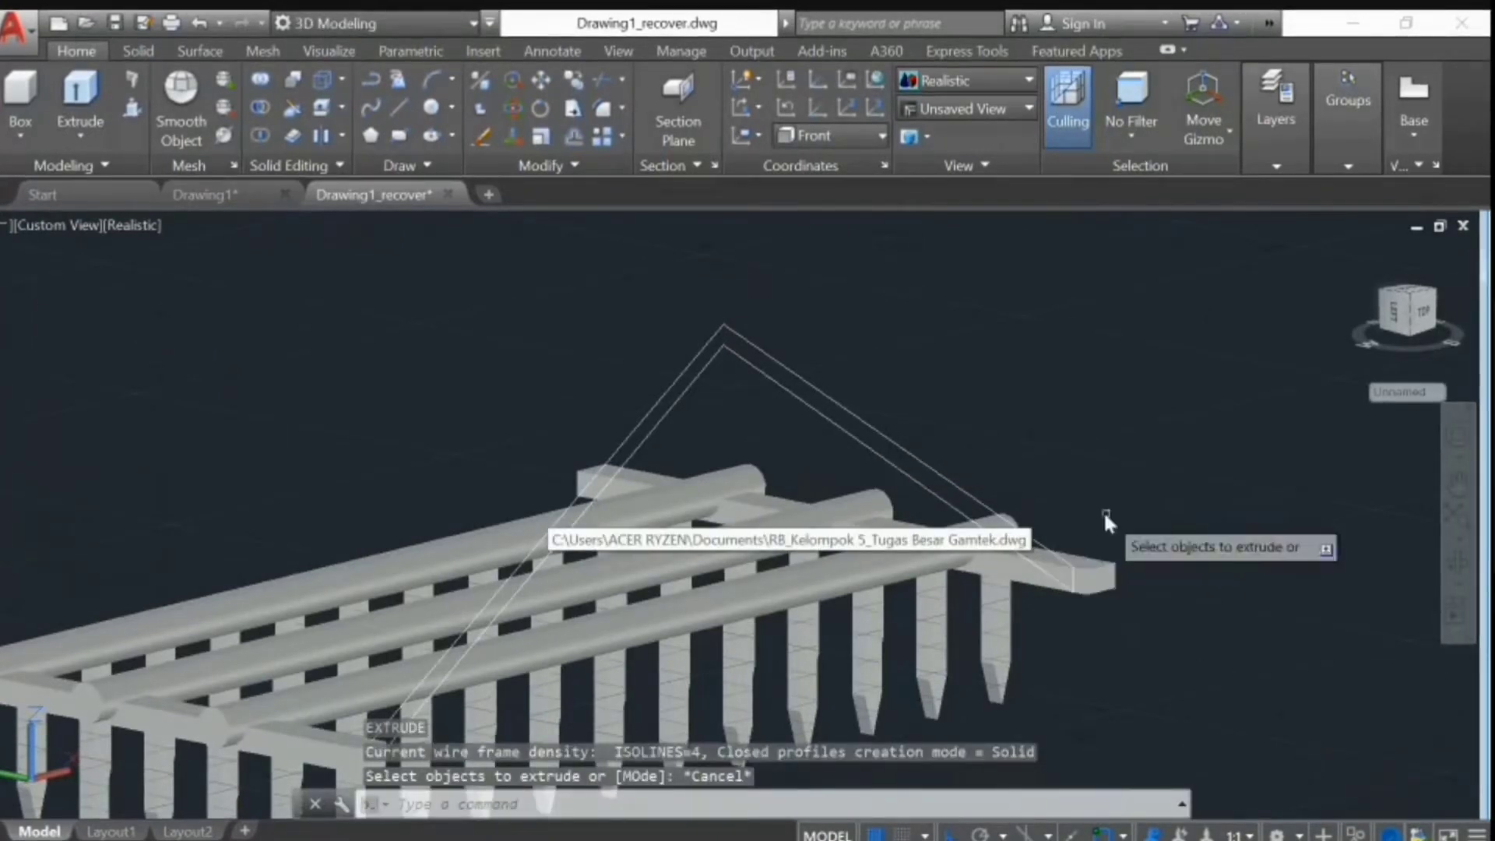
pyautogui.click(917, 462)
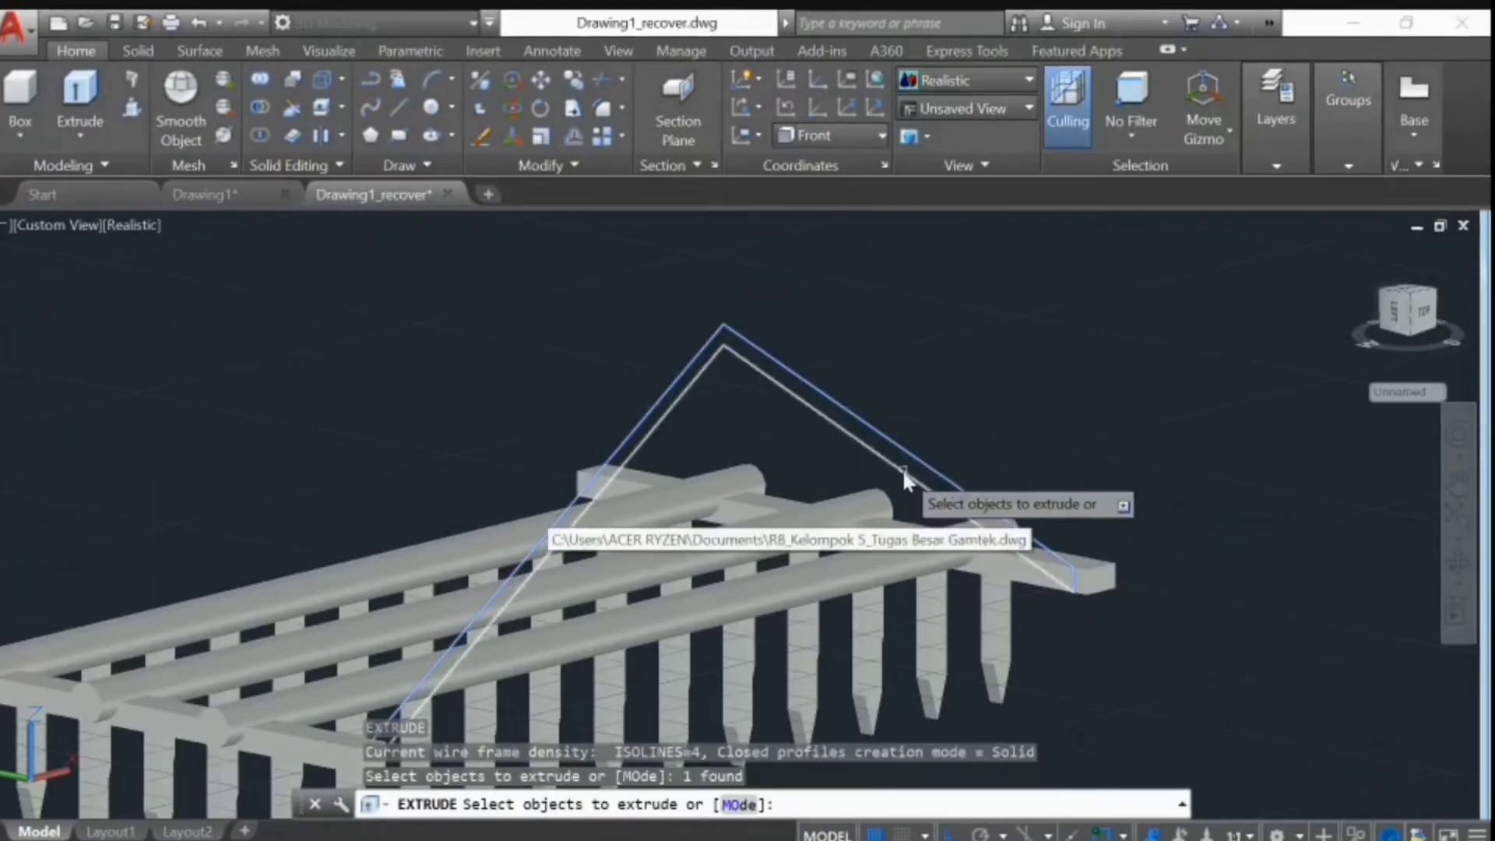
pyautogui.click(902, 468)
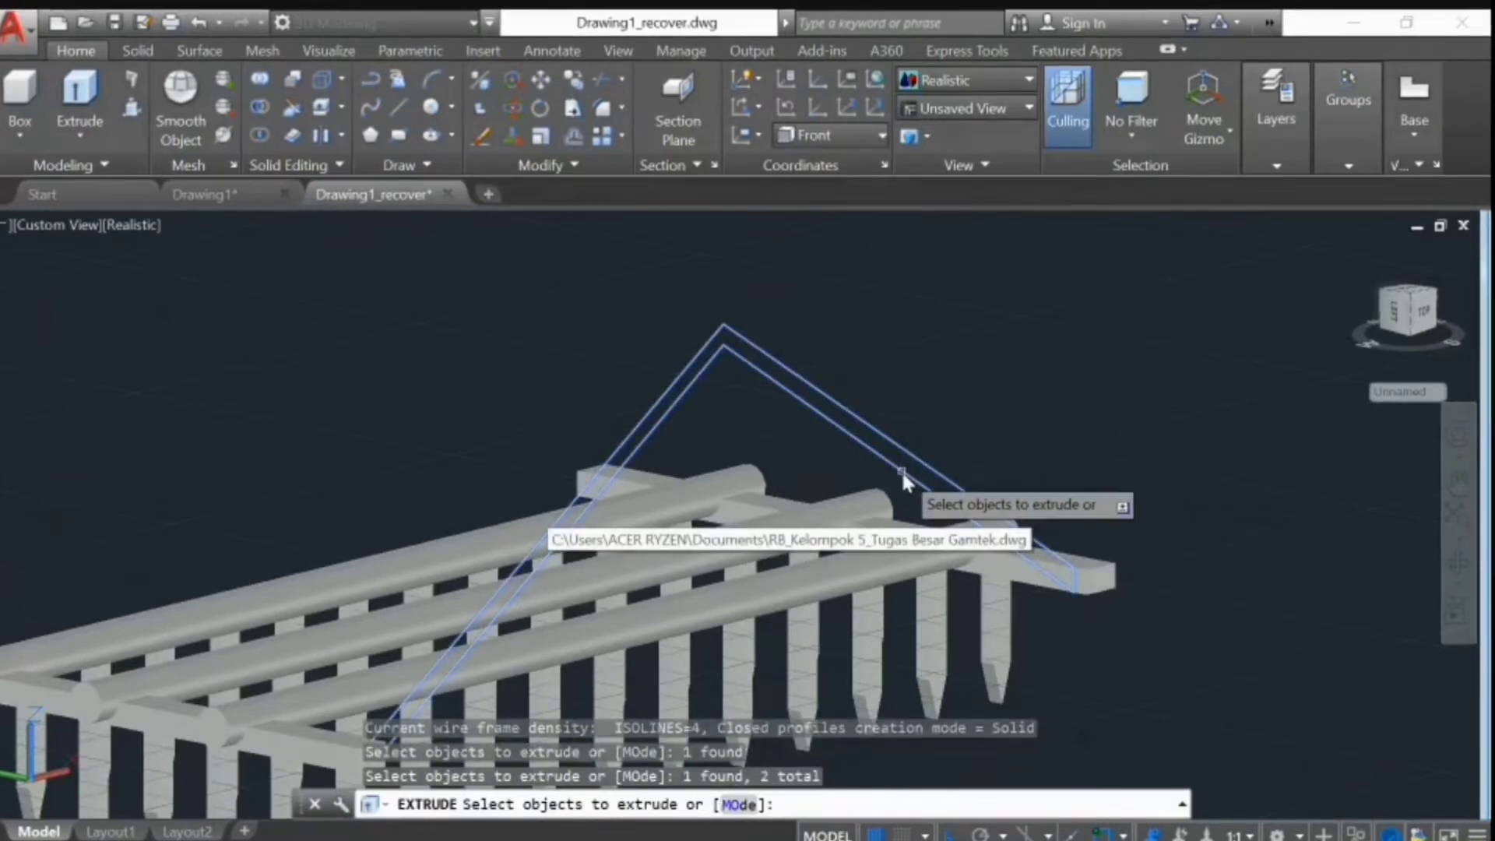
pyautogui.press('Return')
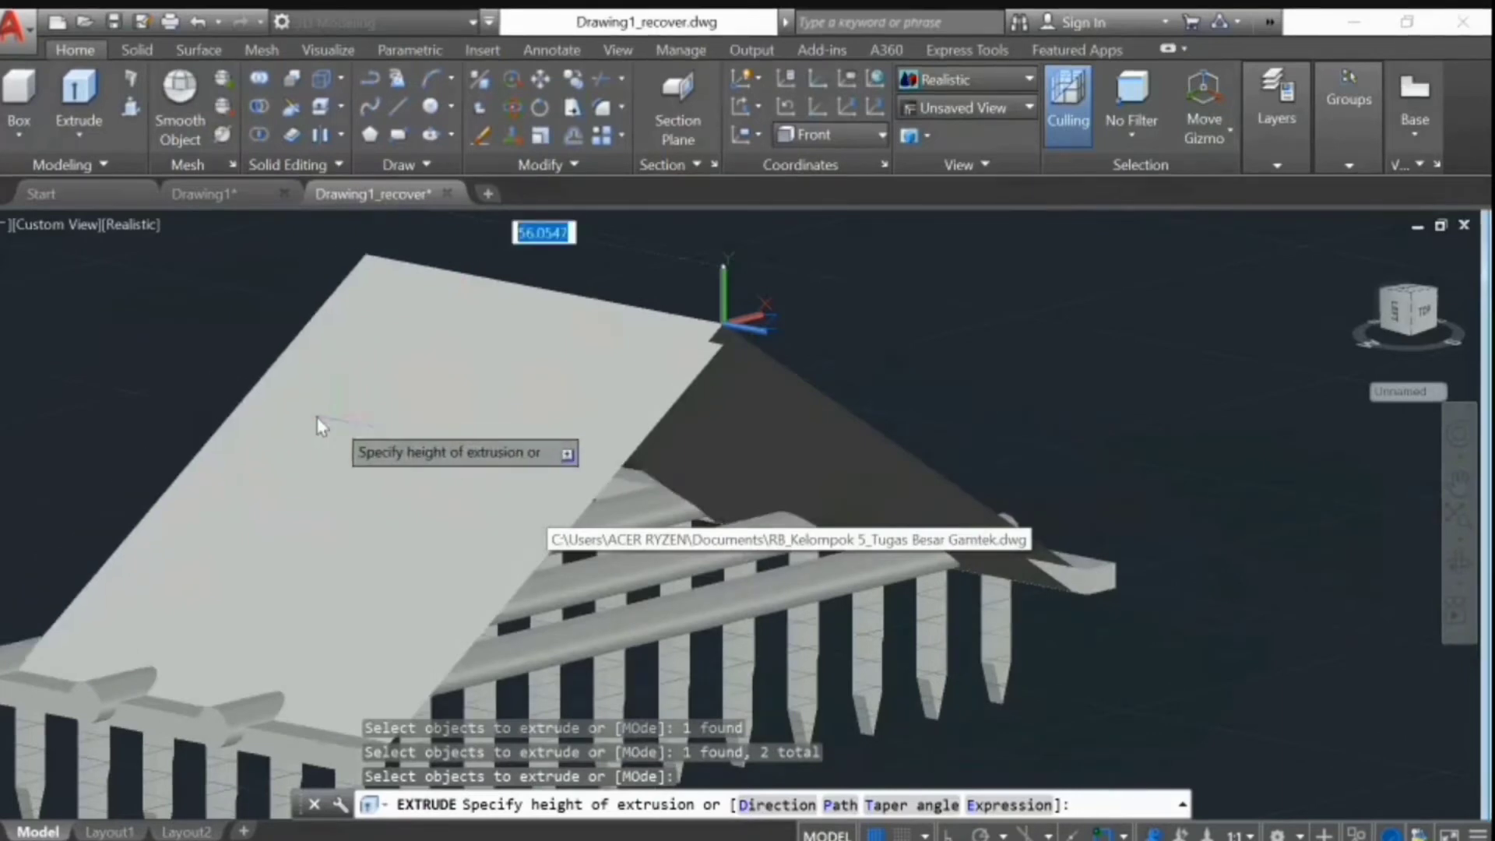
pyautogui.press('Escape')
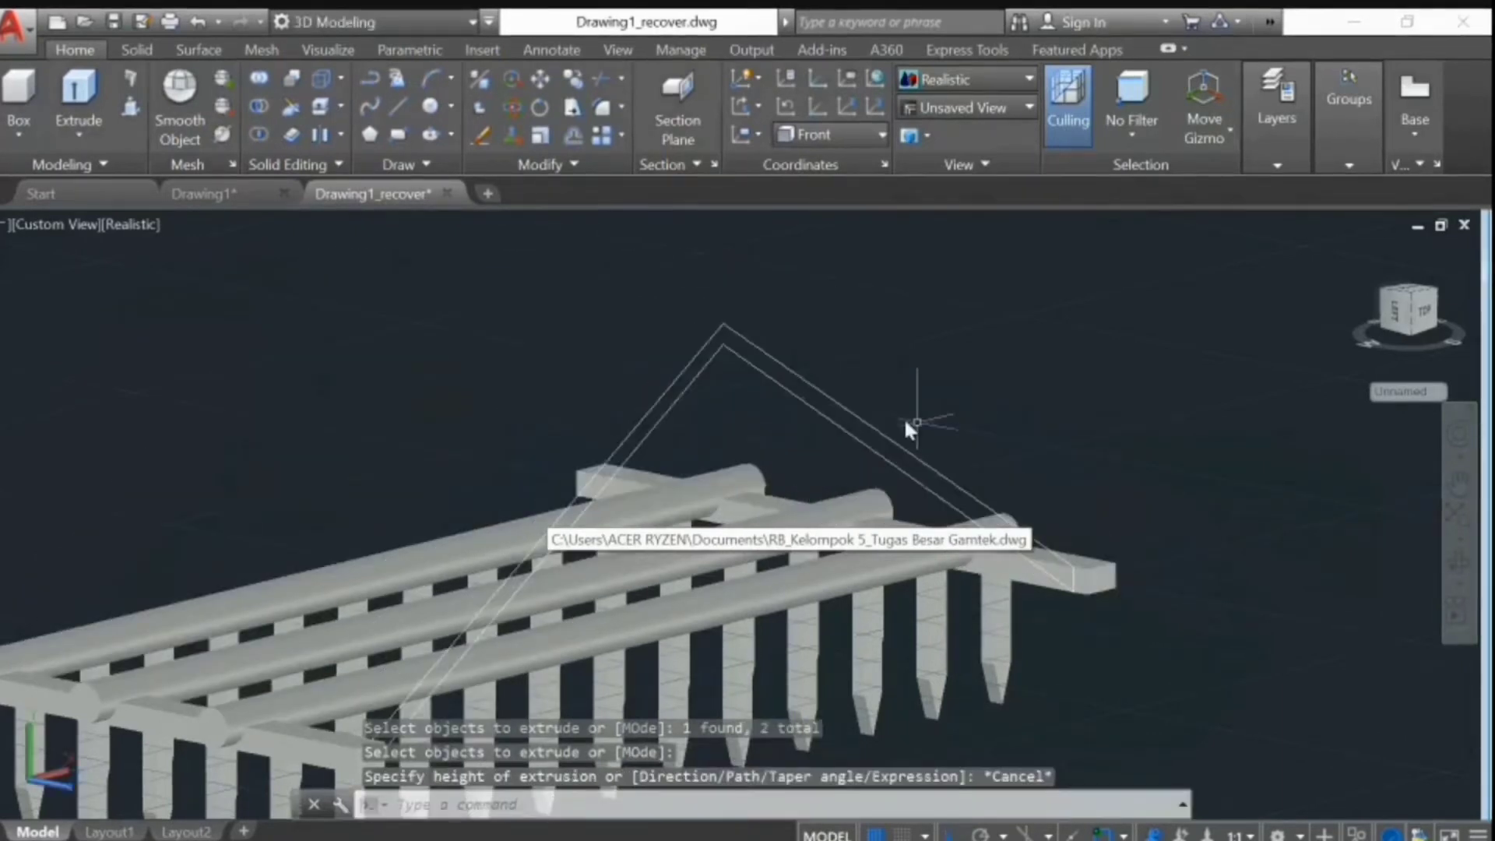
# - Switch to the preset Left view to set the drawing plane parallel to the crossbeams
pyautogui.scroll(-4, 1145, 428)
pyautogui.scroll(2, 1217, 477)
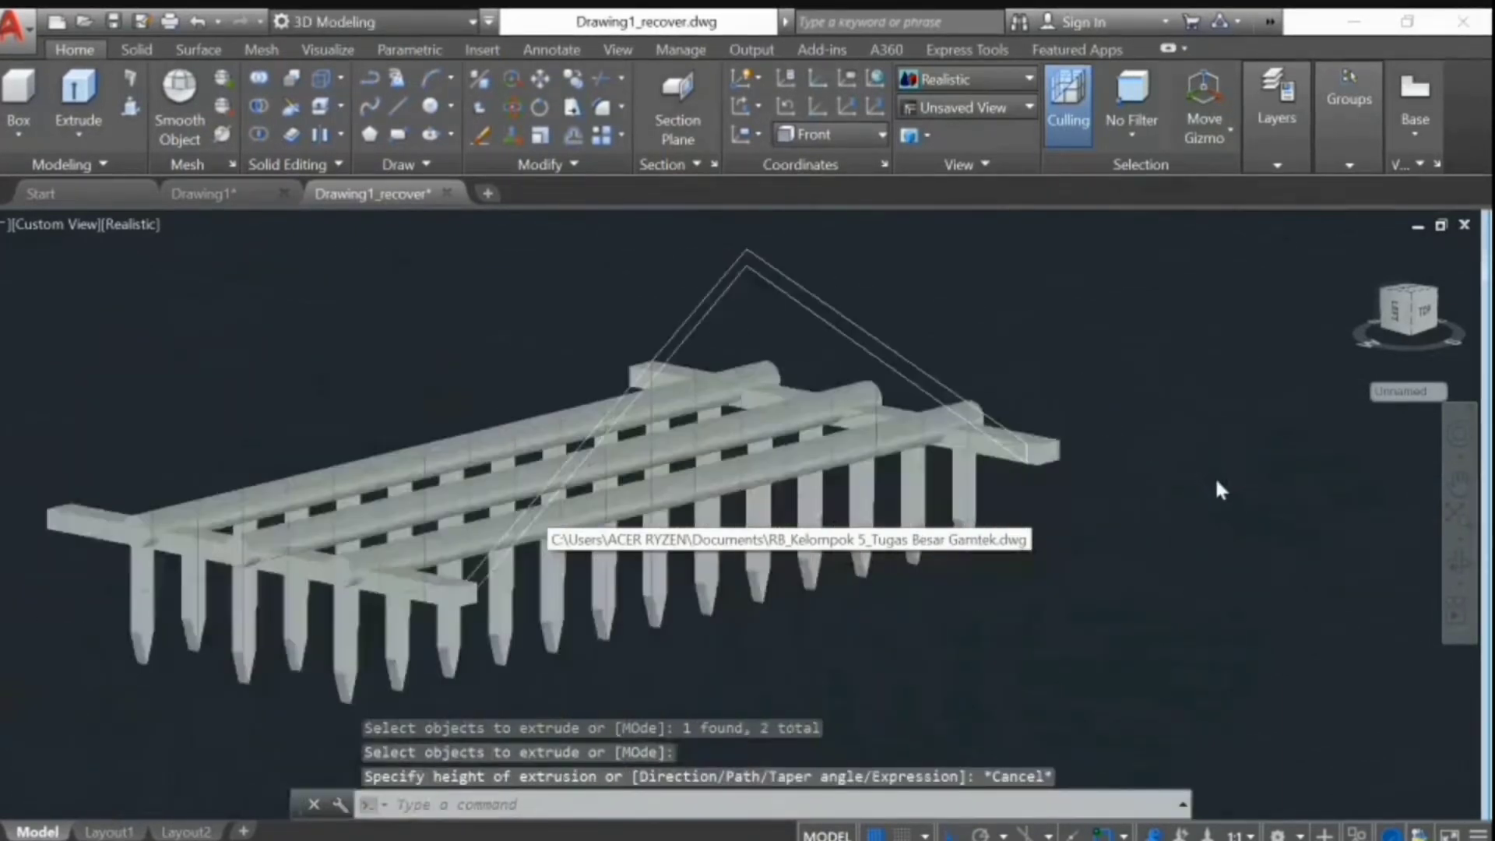
pyautogui.keyDown('shift'); pyautogui.moveTo(1219, 479); pyautogui.dragTo(1007, 477, button='middle'); pyautogui.keyUp('shift')
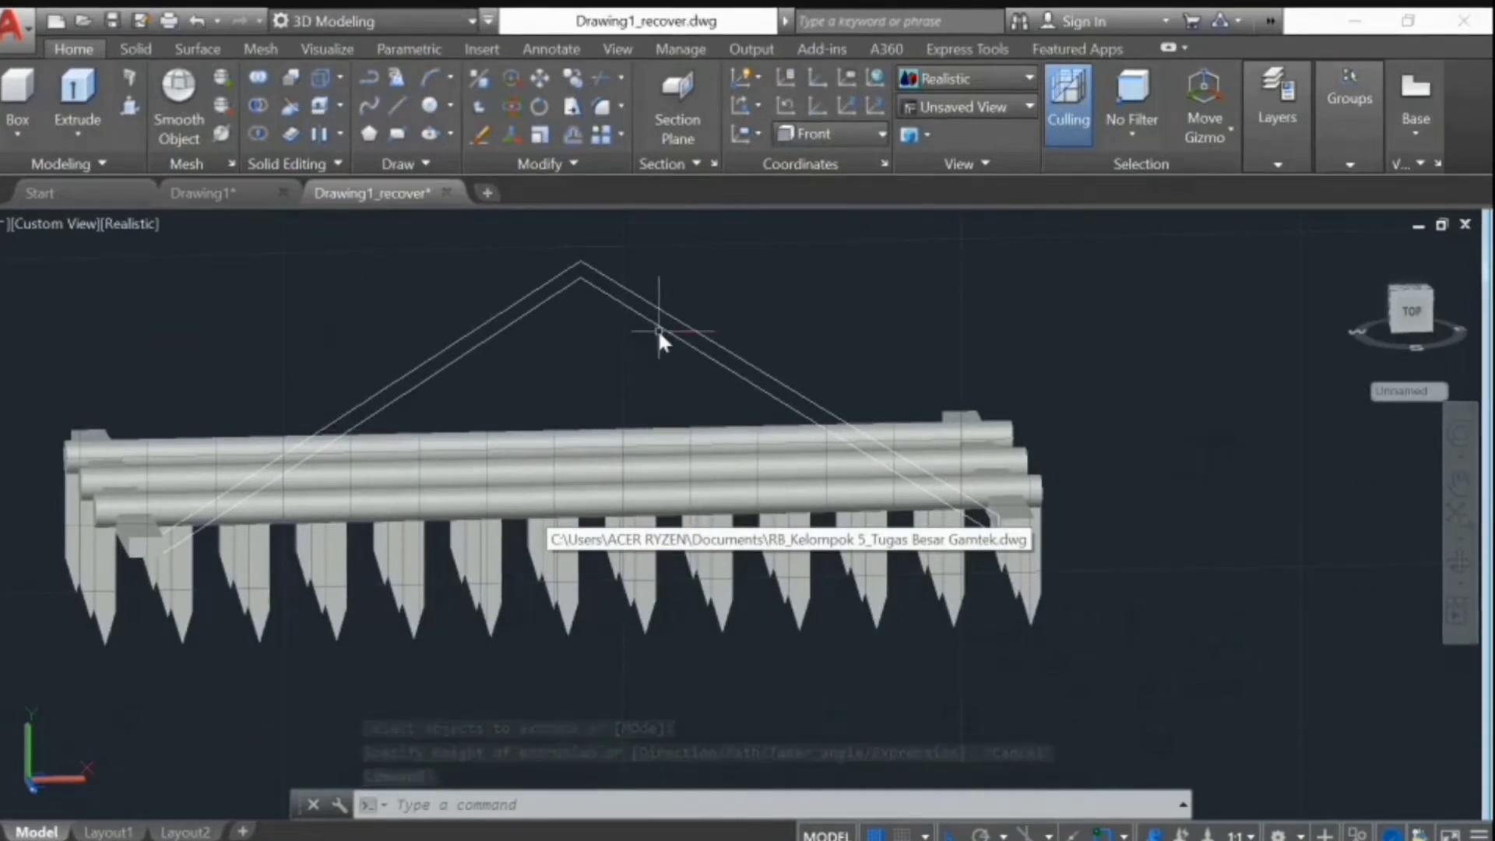
pyautogui.click(61, 229)
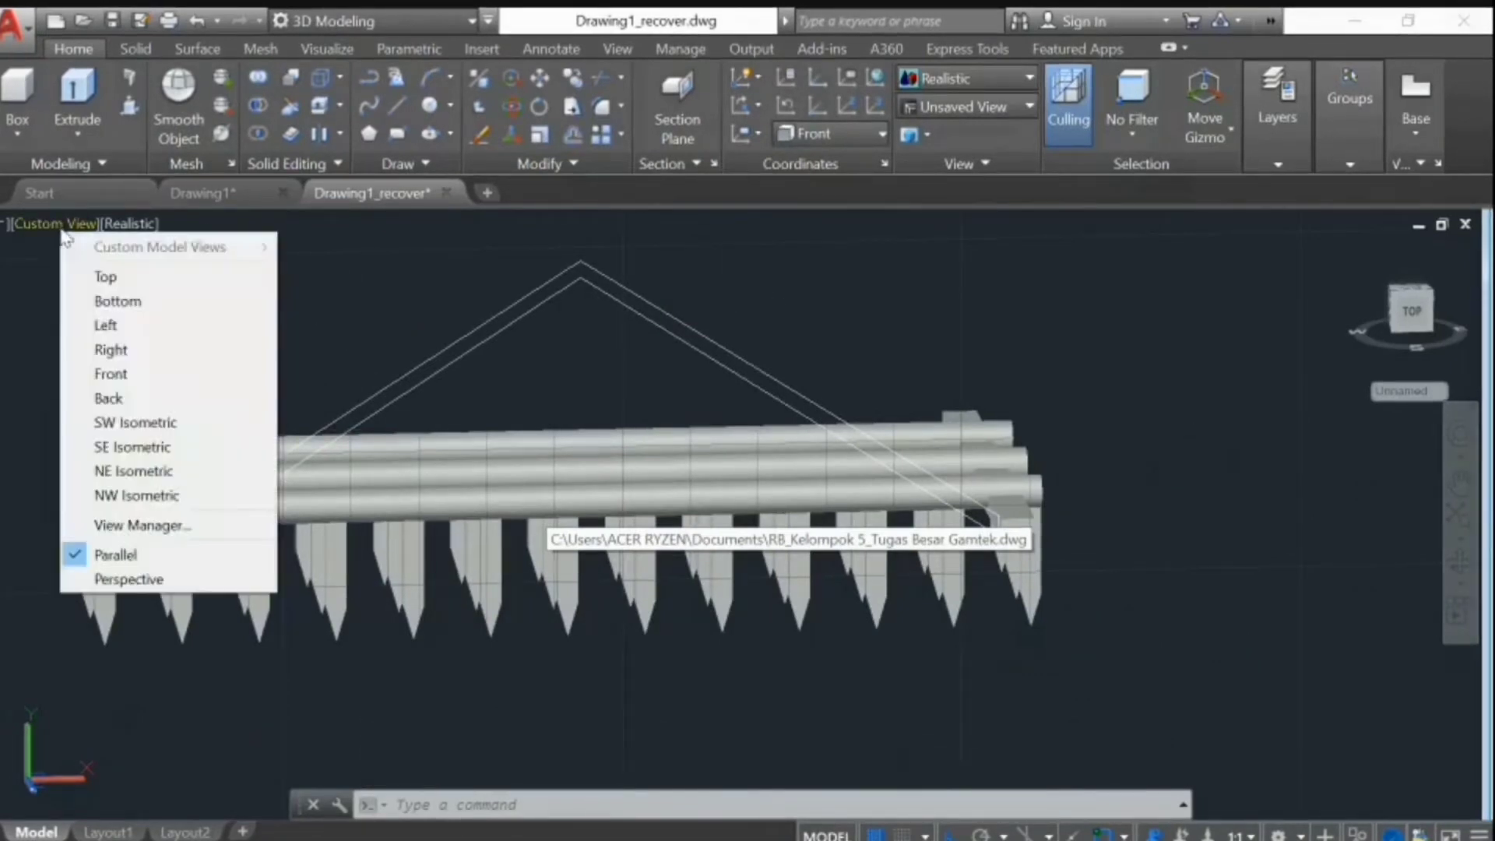
pyautogui.click(153, 327)
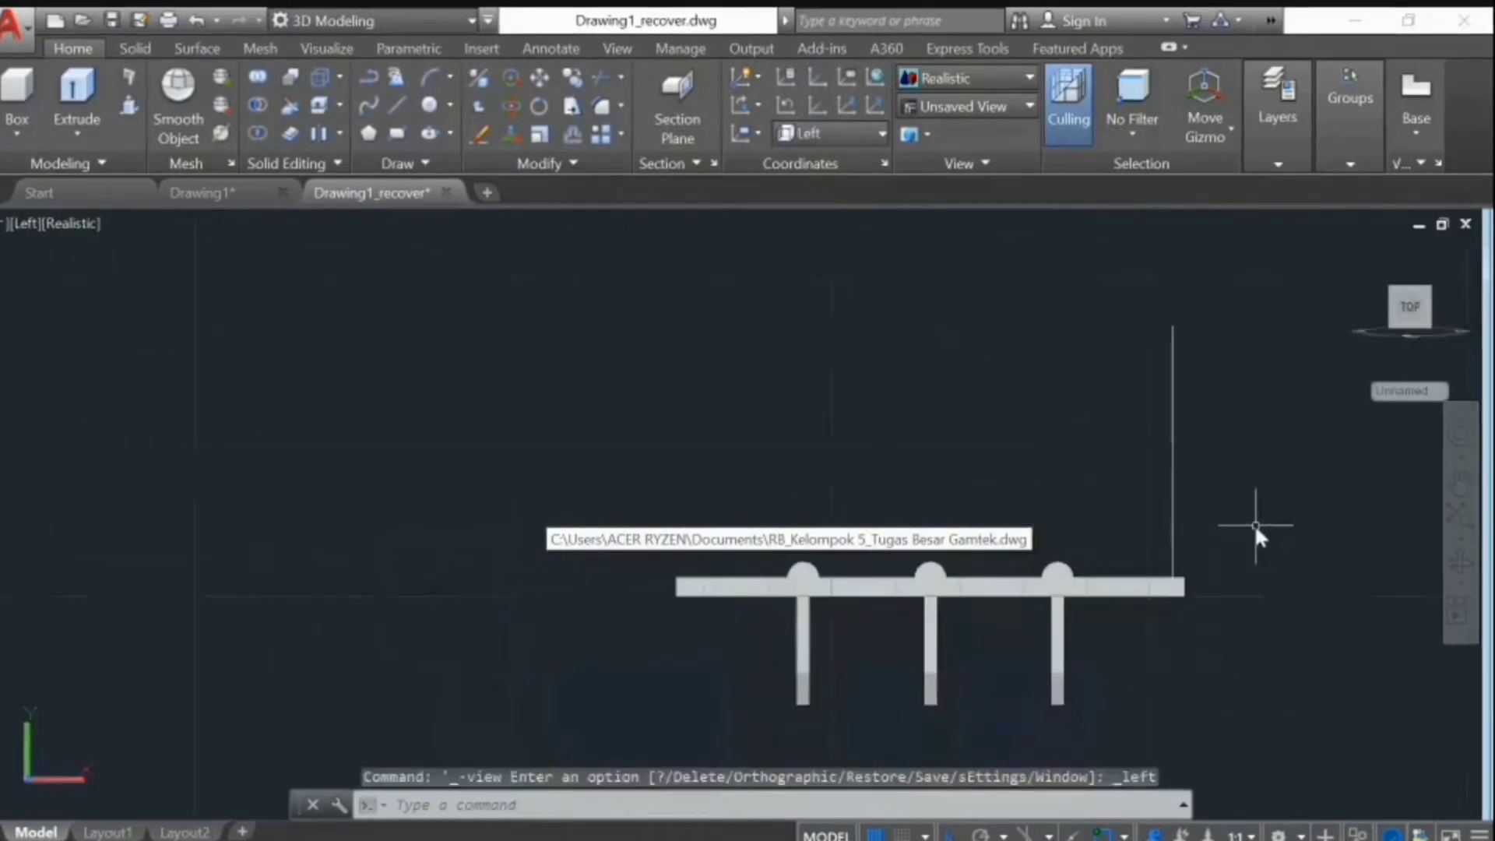
pyautogui.keyDown('shift'); pyautogui.moveTo(1254, 524); pyautogui.dragTo(610, 508, button='middle'); pyautogui.keyUp('shift')
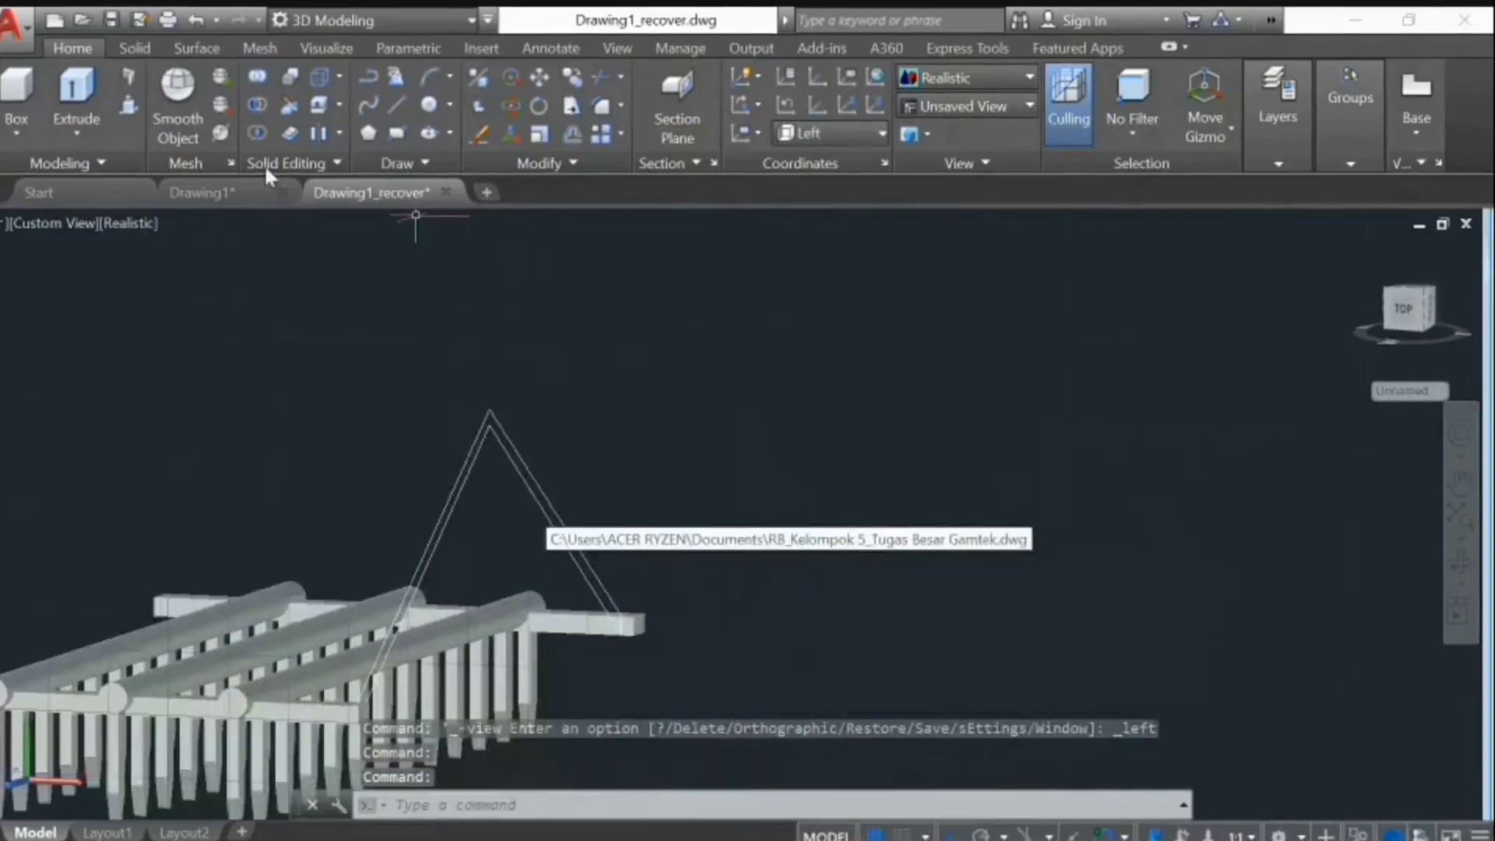
# - Draw a circle of radius 2.5 in the empty space beside the triangular outline
pyautogui.click(429, 104)
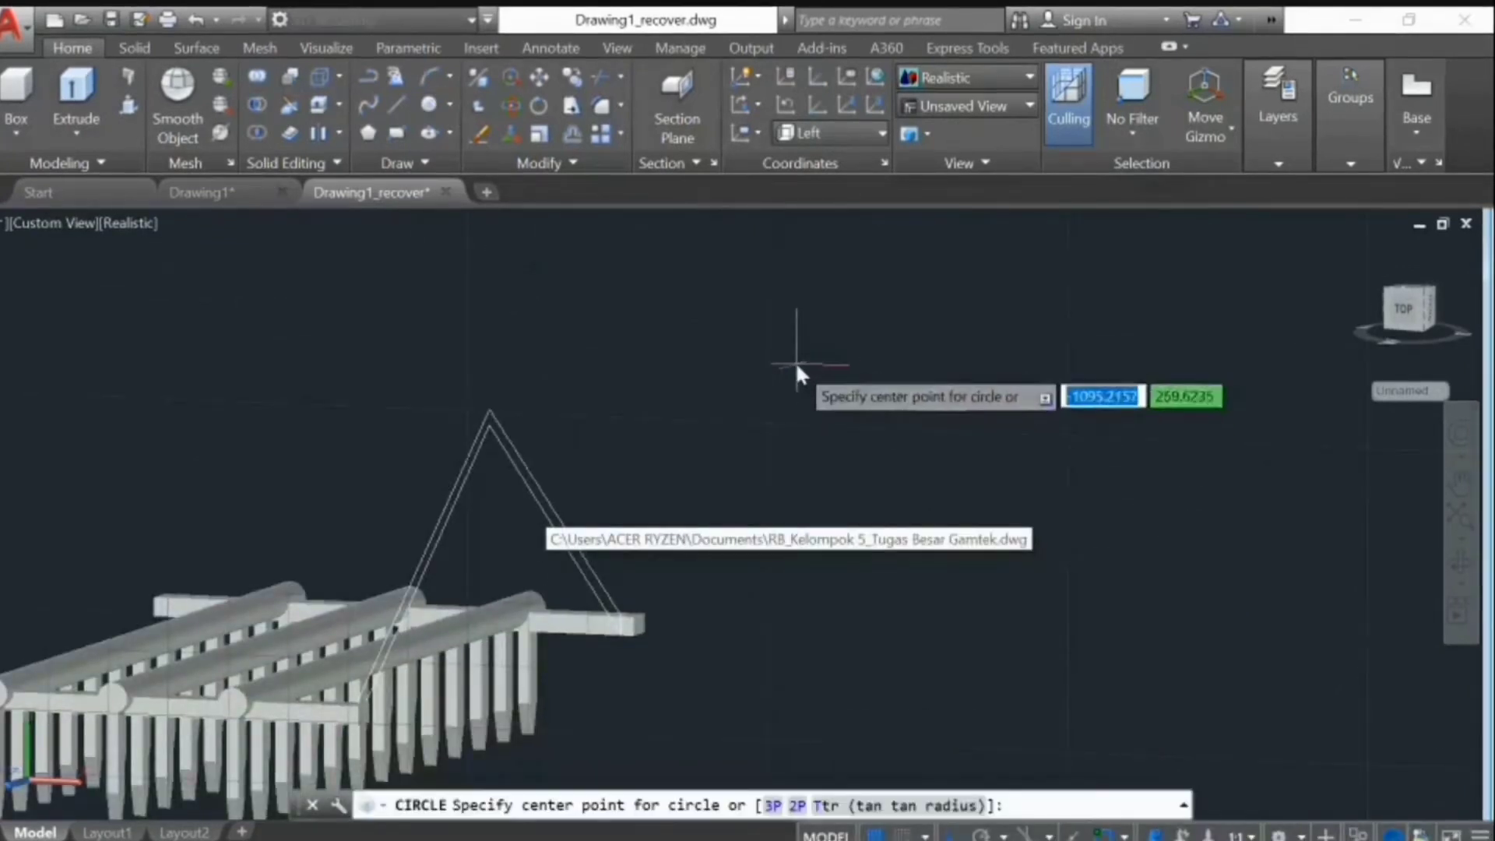
pyautogui.click(796, 363)
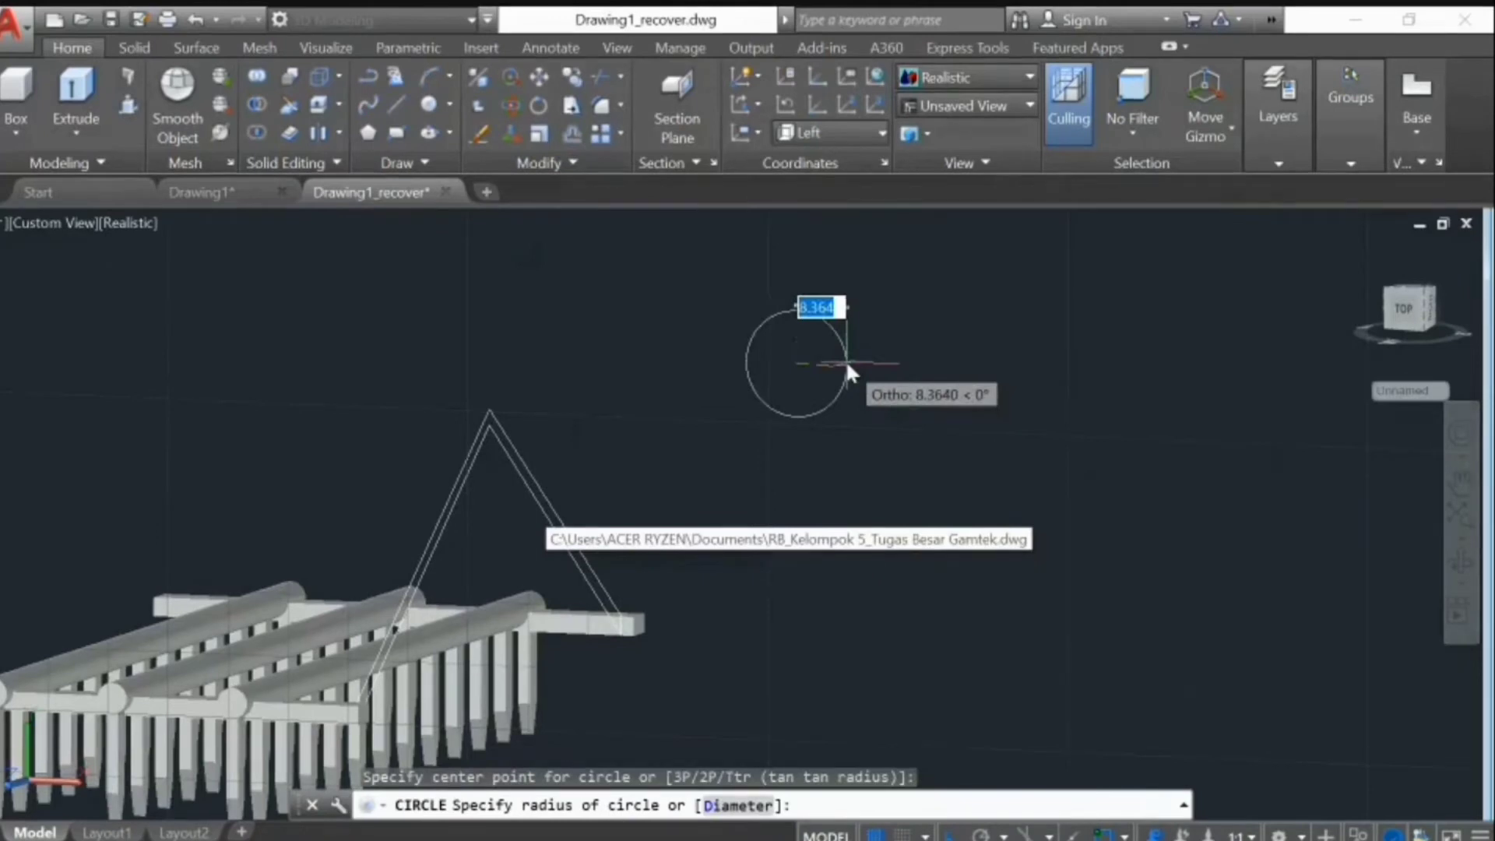
pyautogui.write('2.5')
pyautogui.press('Return')
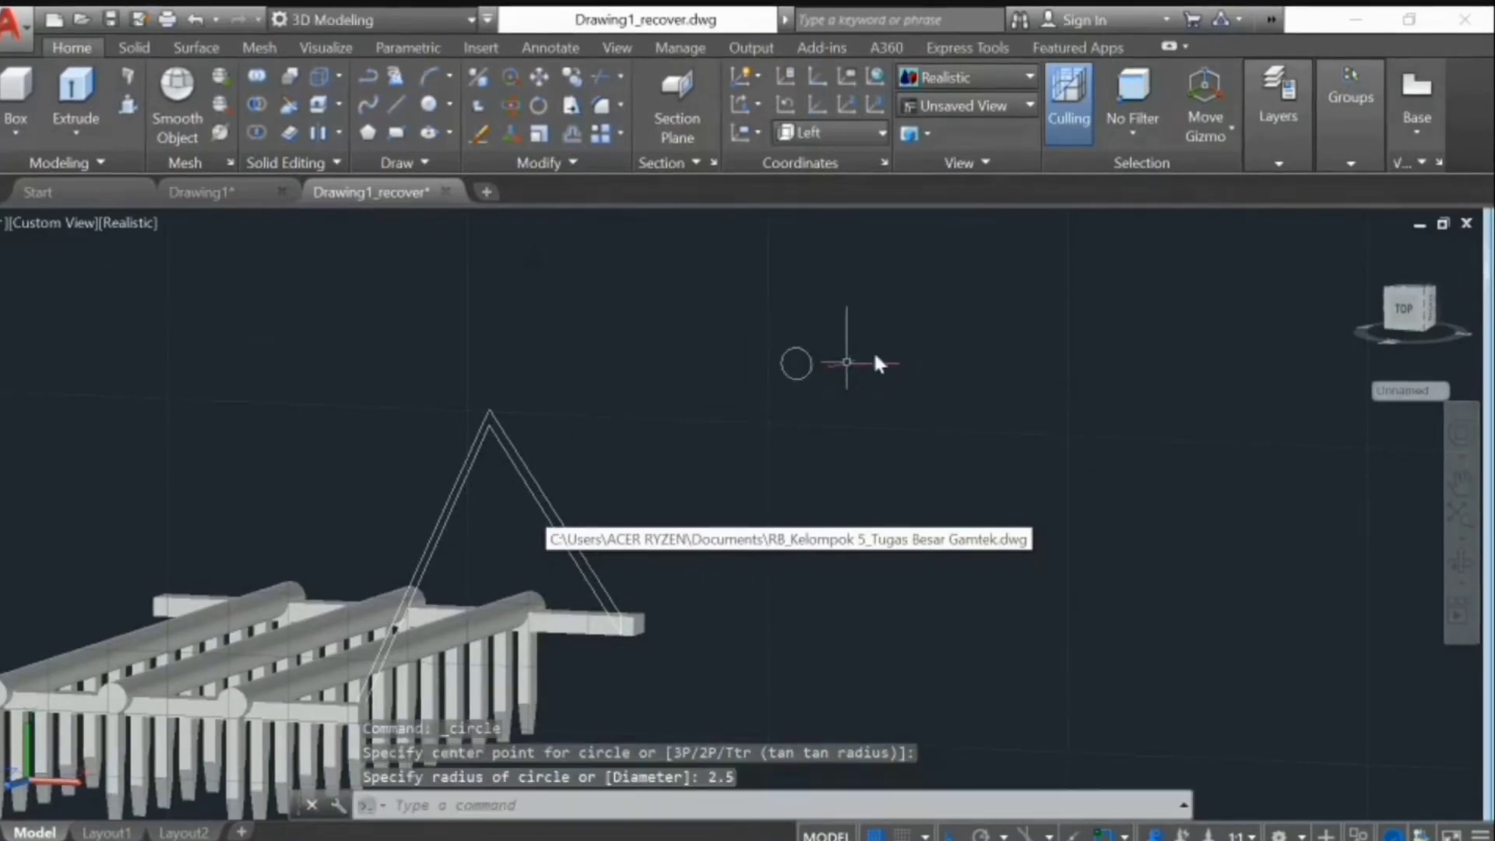
pyautogui.scroll(2, 689, 354)
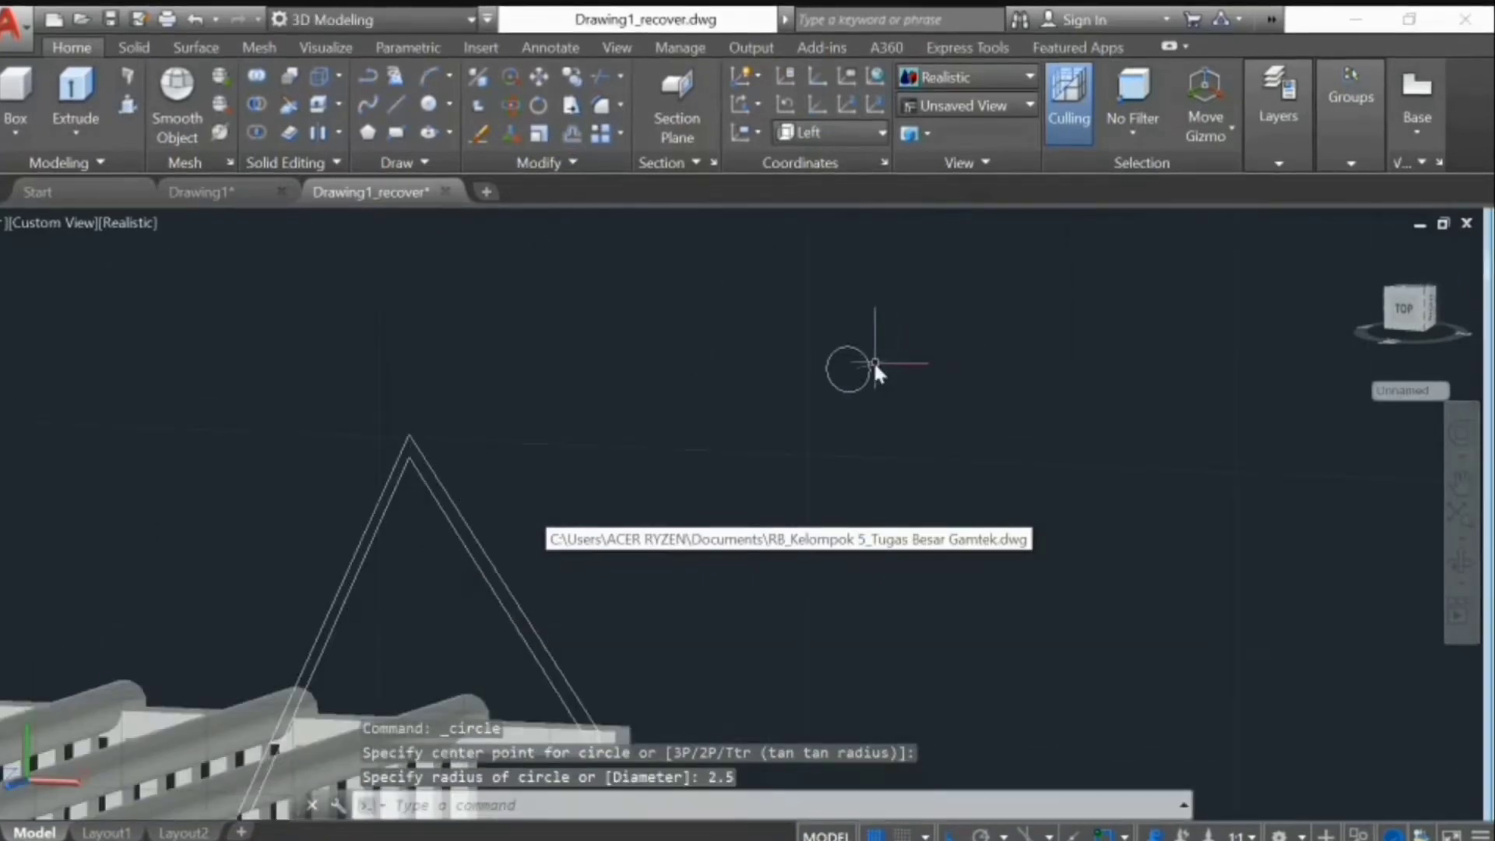
# - Sweep the small circle as a solid profile along the triangular outline between the crossbeams
pyautogui.write('sw')
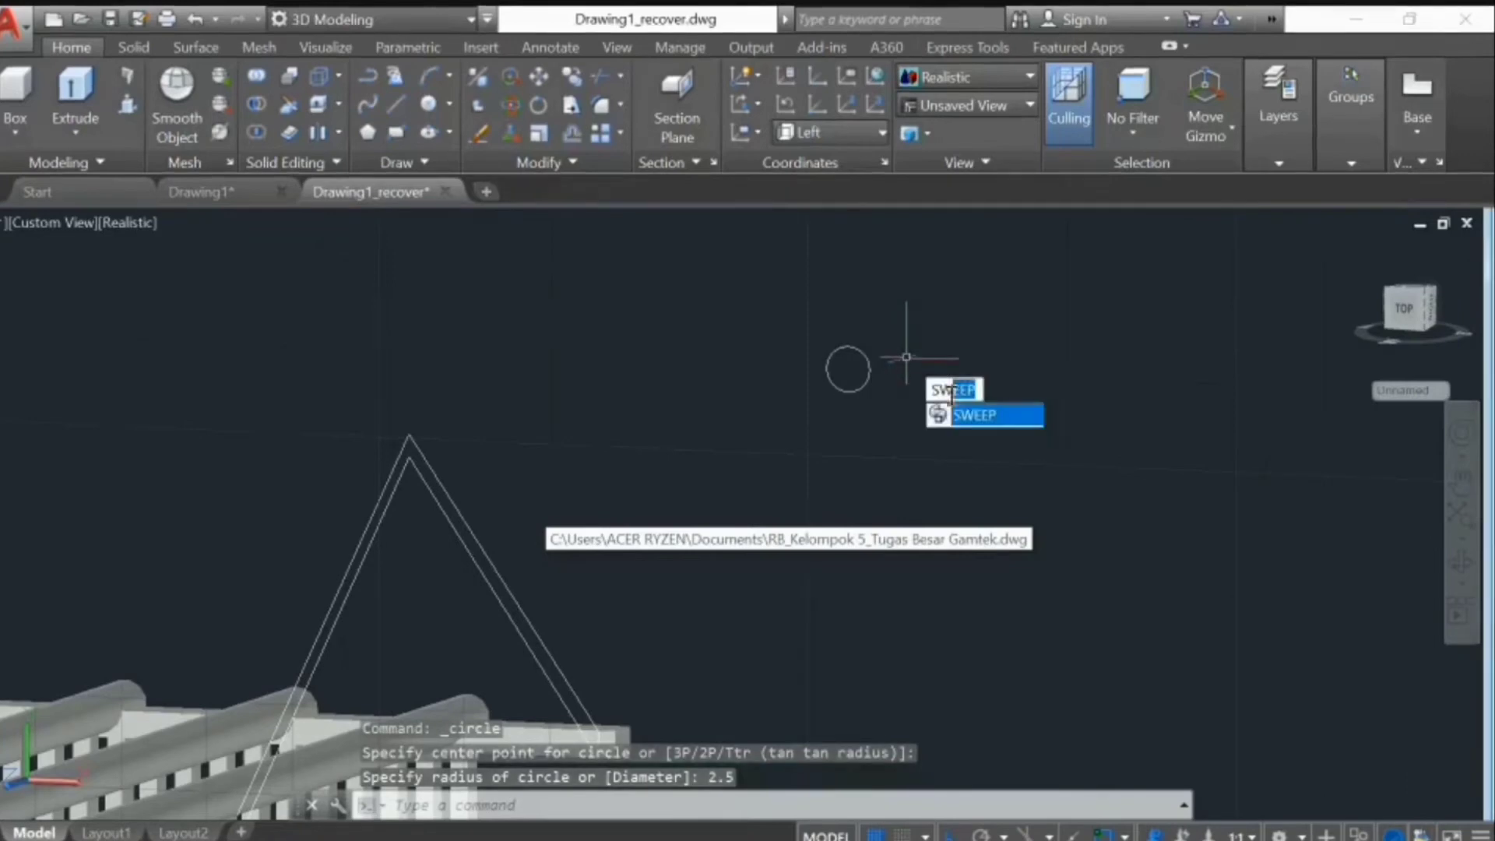
pyautogui.click(964, 418)
pyautogui.click(869, 367)
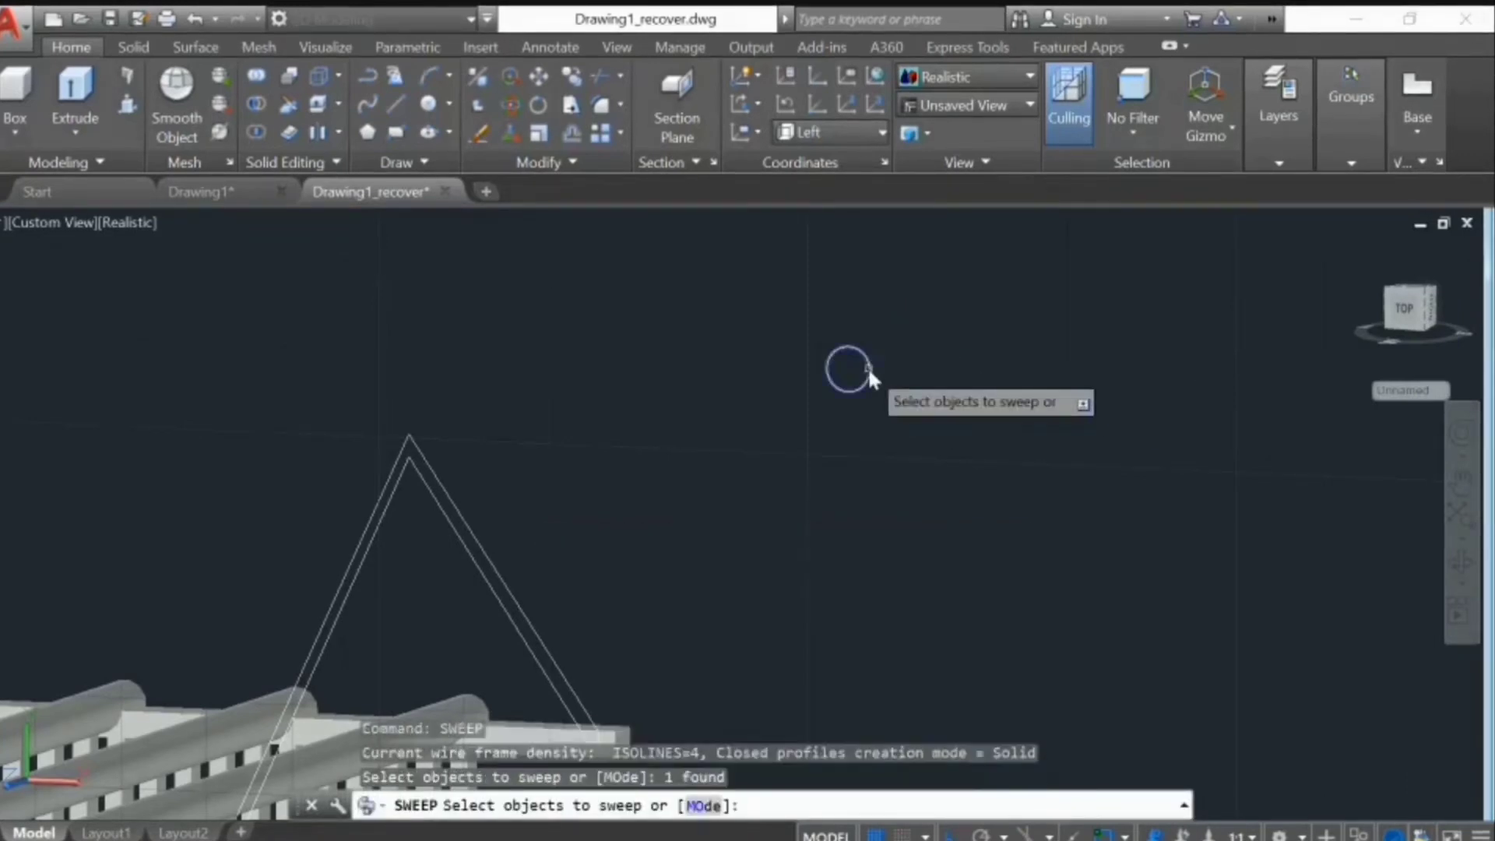
pyautogui.press('Return')
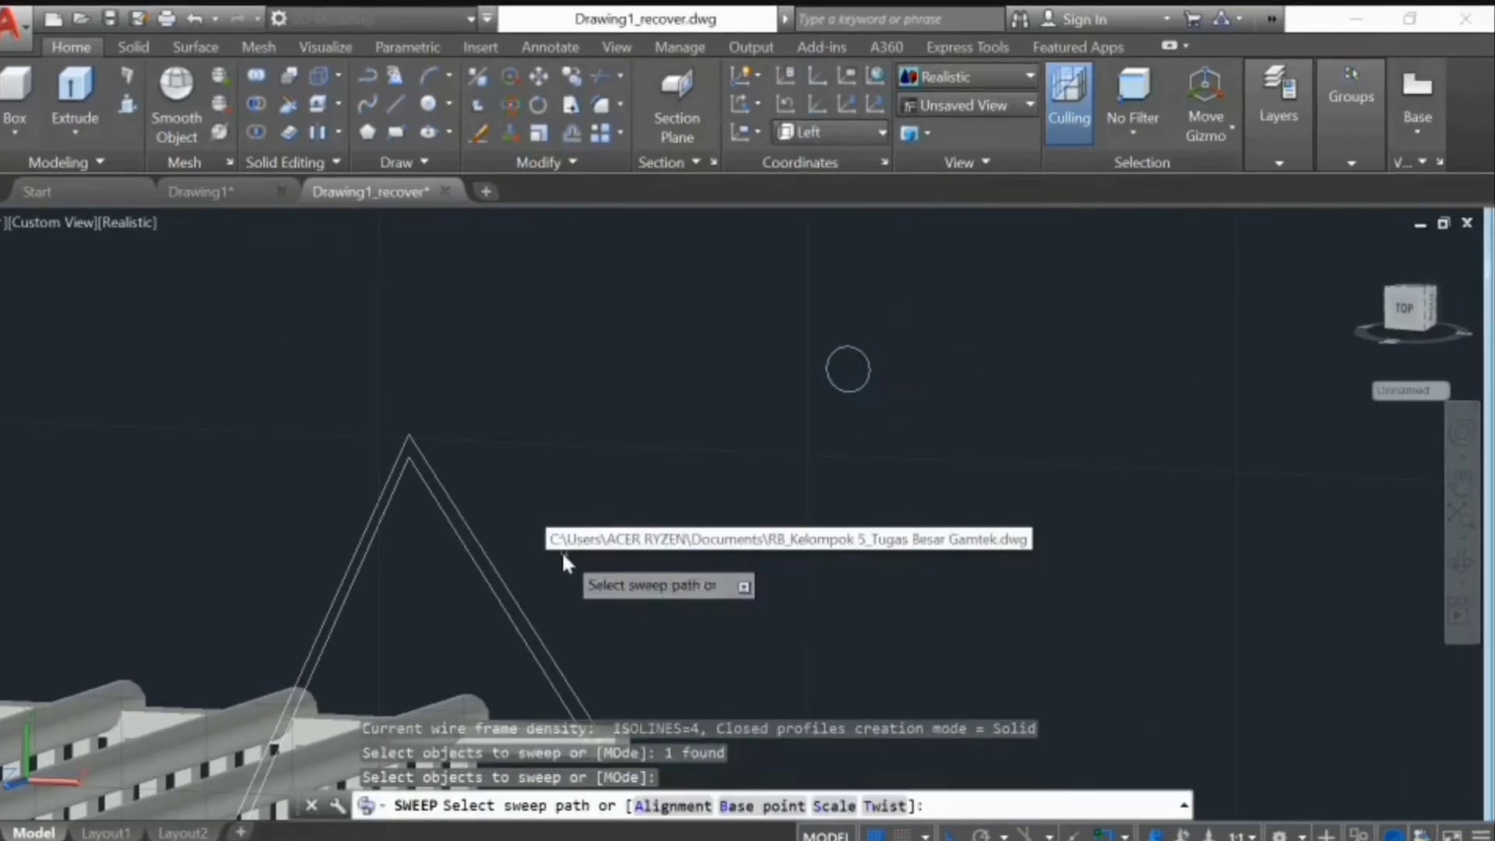
pyautogui.click(493, 587)
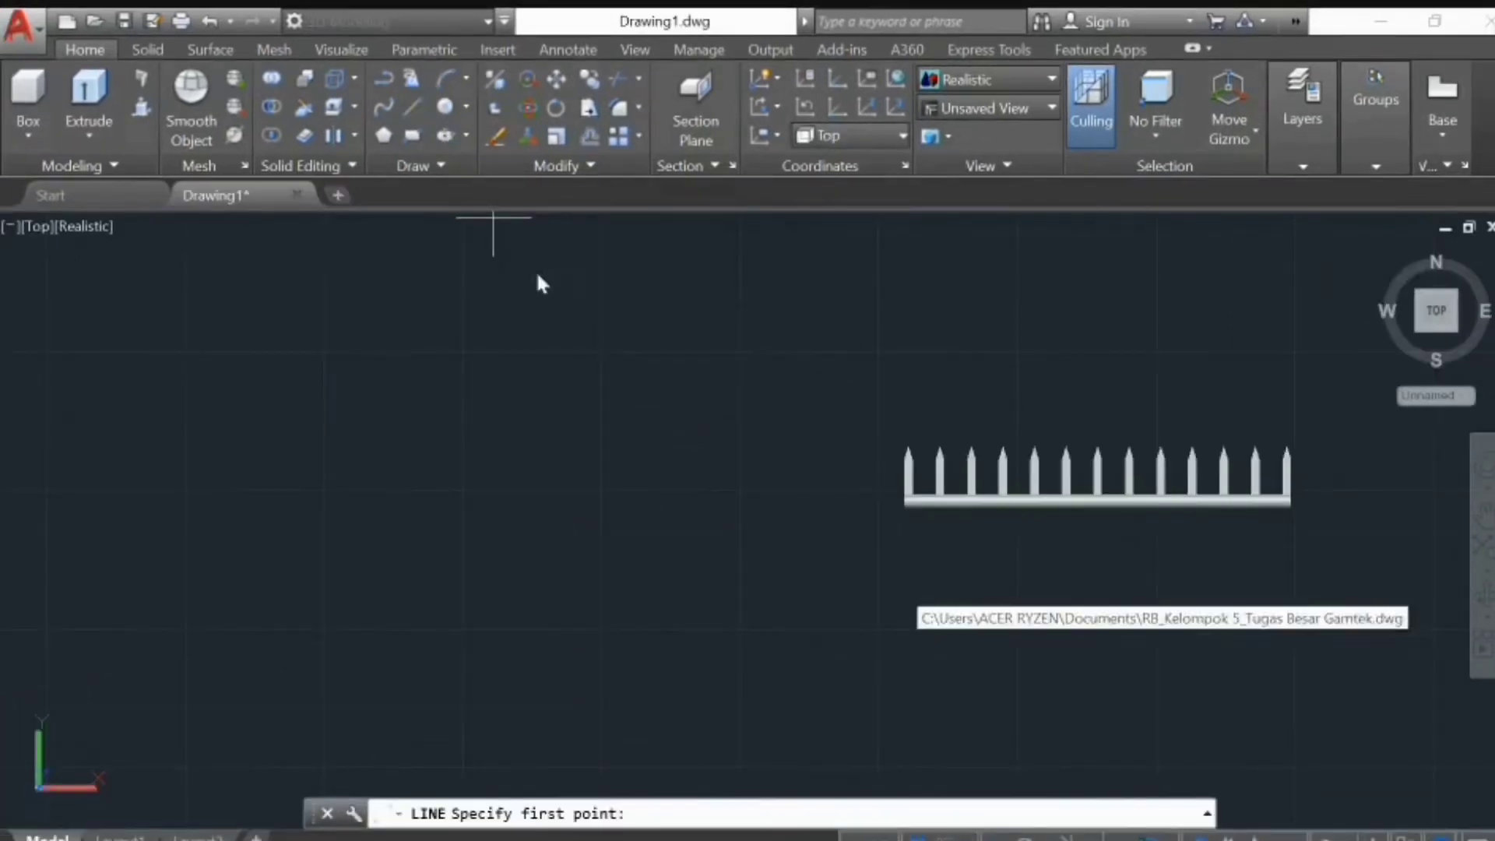
pyautogui.click(542, 278)
pyautogui.write('80')
pyautogui.press('Return')
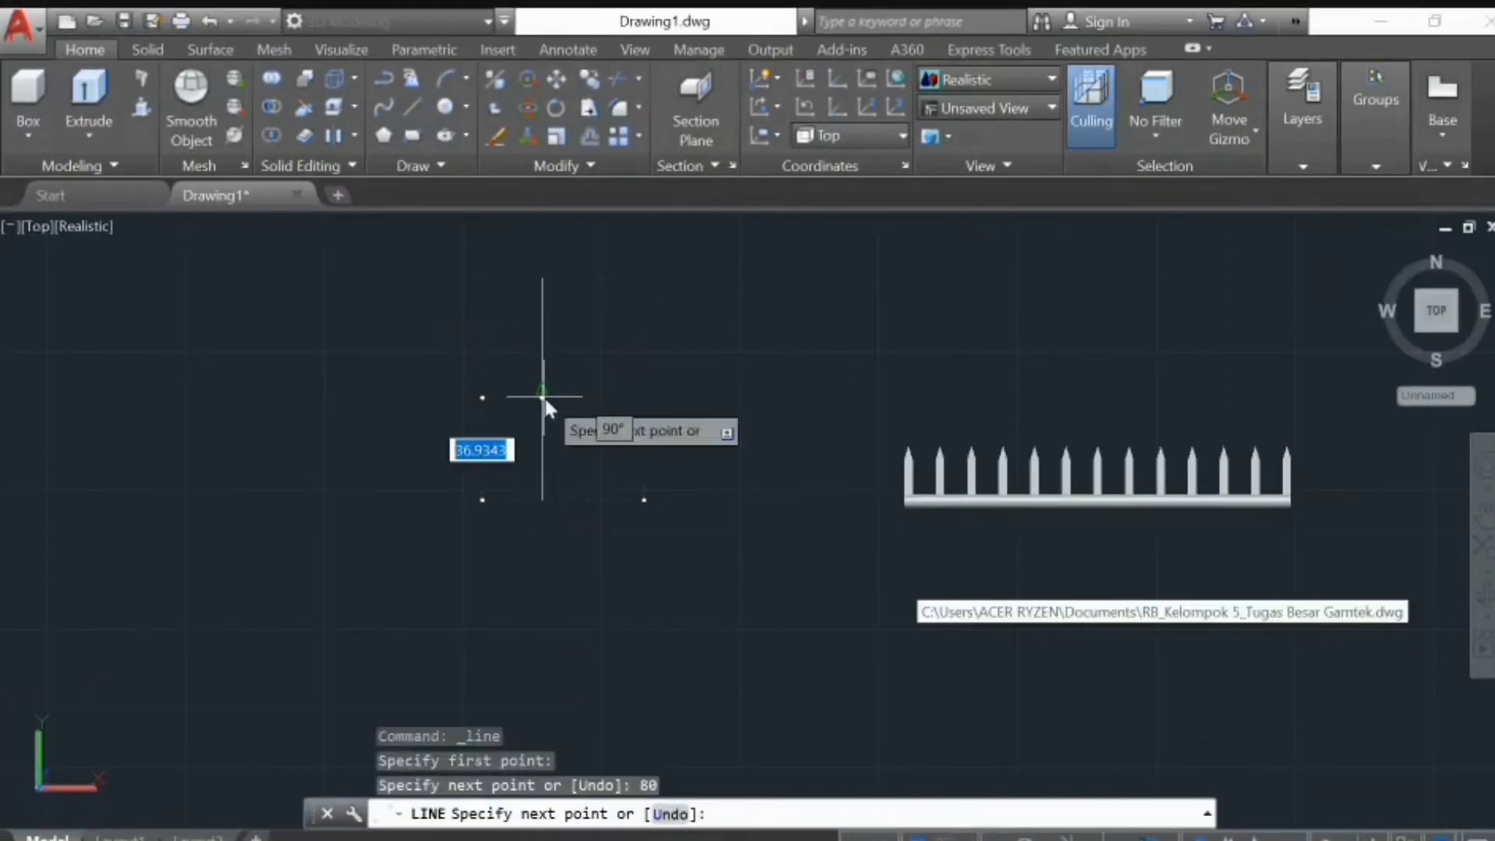
pyautogui.press('Escape')
pyautogui.scroll(2, 630, 366)
pyautogui.hotkey('ctrl', 'z')
pyautogui.hotkey('ctrl', 'z')
# - Draw a closed rectangular polyline 5 units wide and 80 units long in the empty area beside the picket row
pyautogui.click(387, 82)
pyautogui.click(504, 284)
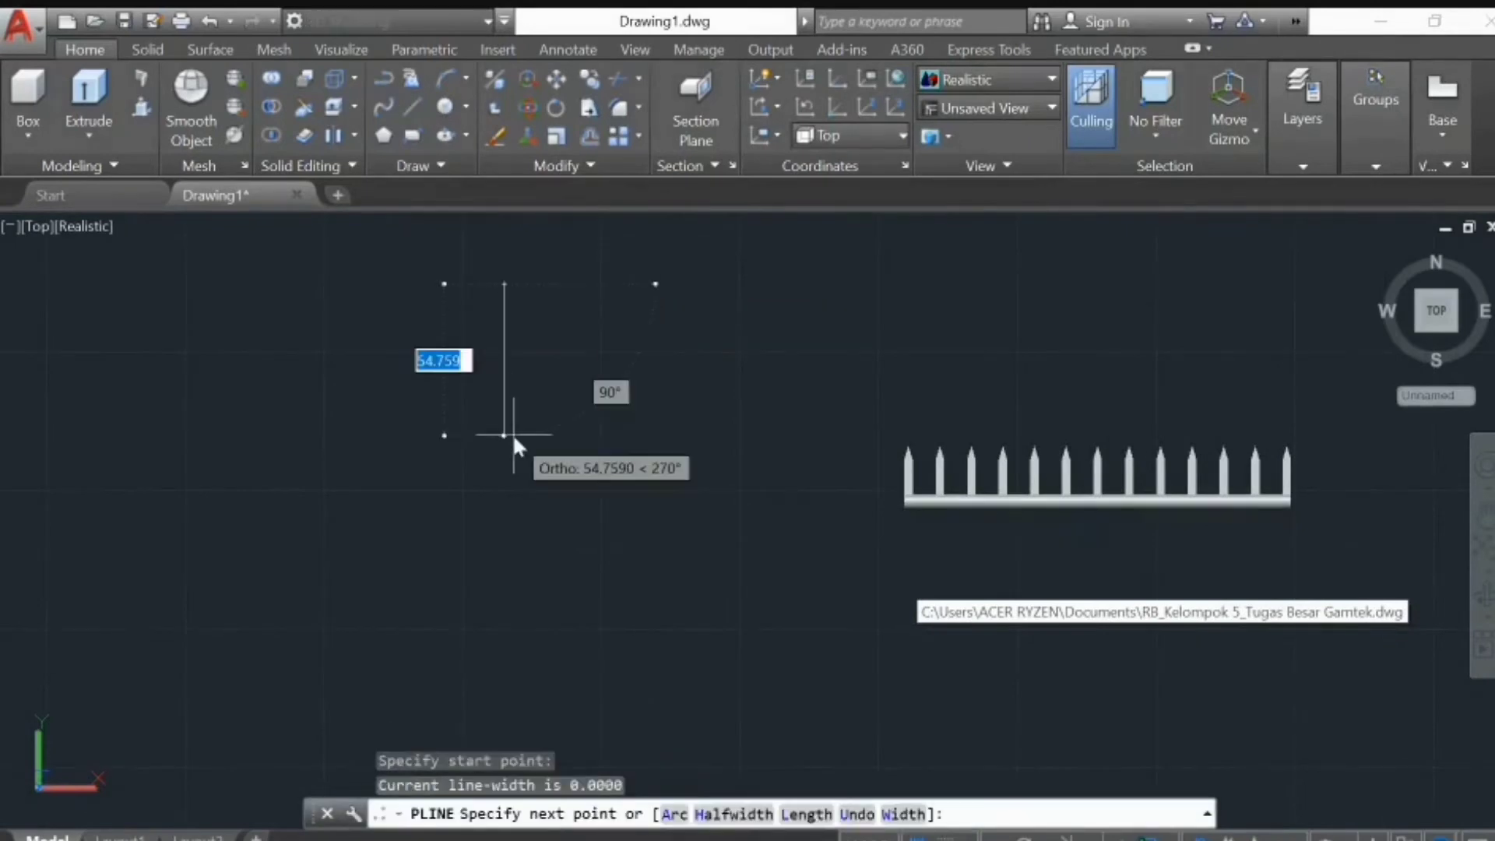
pyautogui.write('80')
pyautogui.press('Return')
pyautogui.scroll(3, 529, 526)
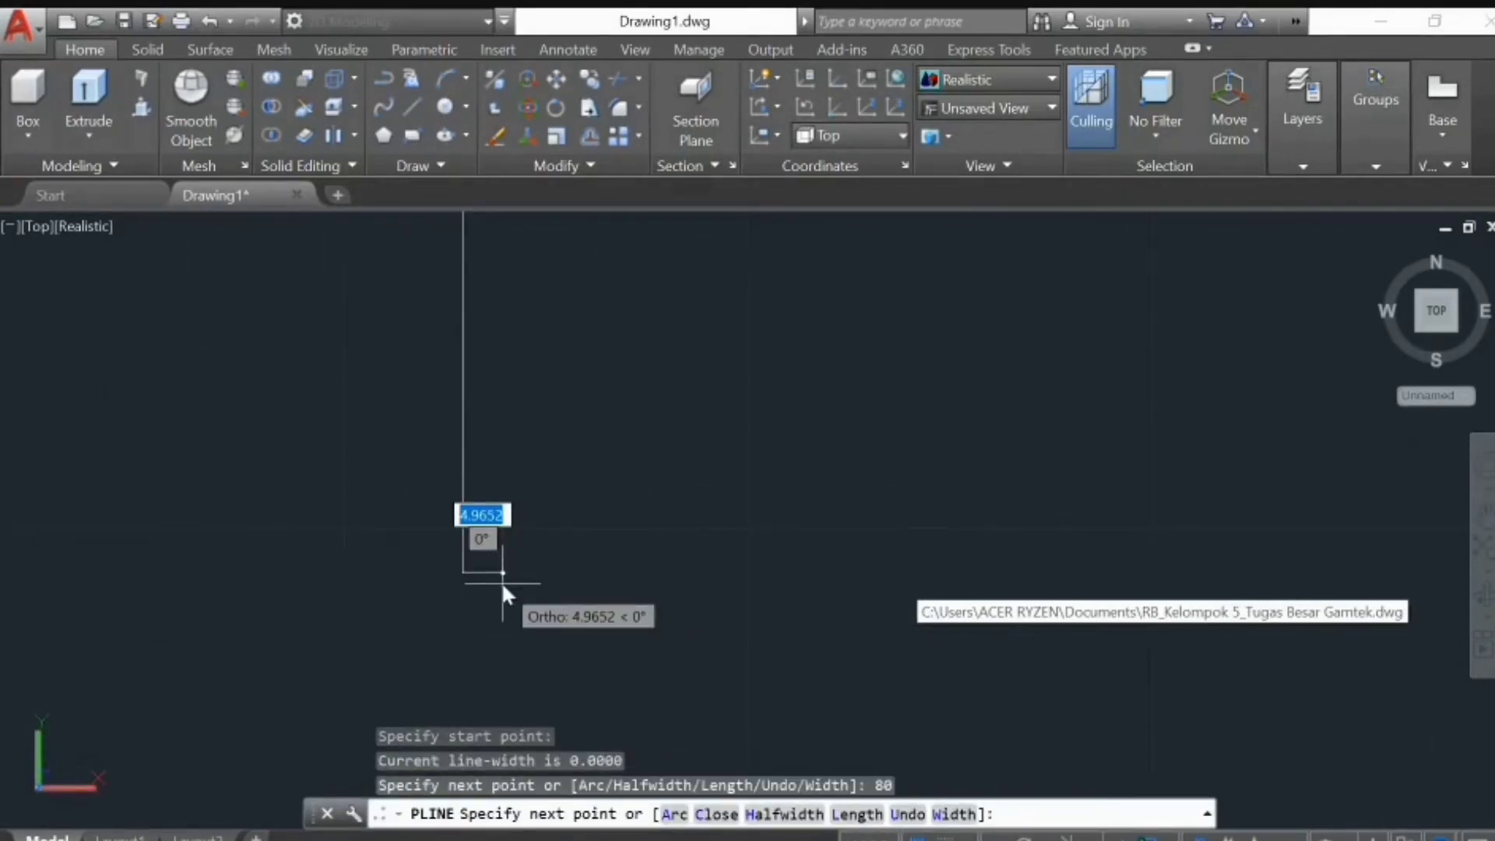
pyautogui.write('5')
pyautogui.press('Return')
pyautogui.scroll(-2, 502, 582)
pyautogui.write('80')
pyautogui.press('Return')
pyautogui.scroll(3, 493, 376)
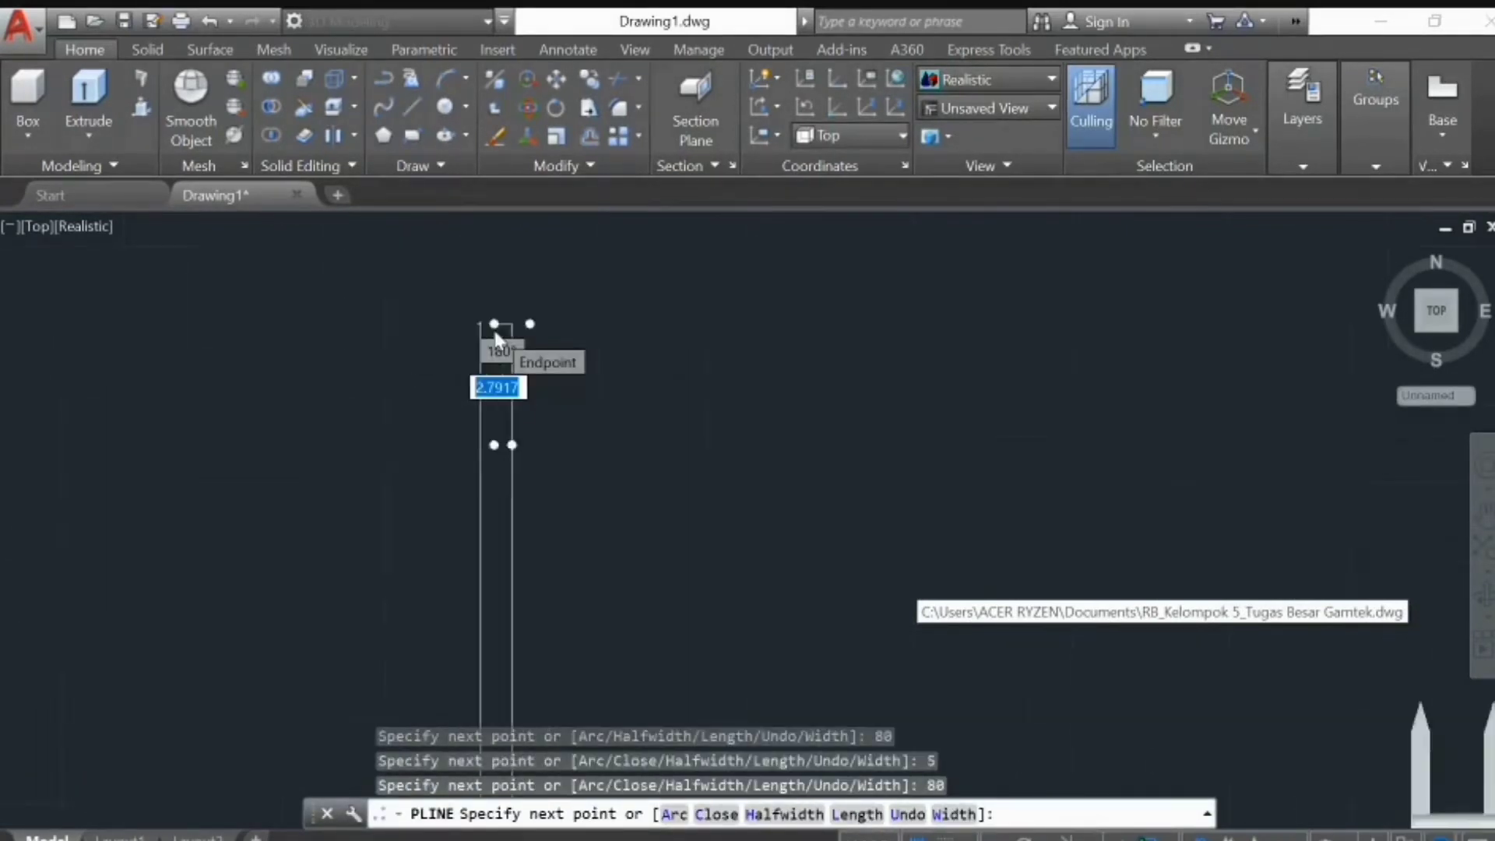
pyautogui.press('Escape')
pyautogui.scroll(-3, 520, 347)
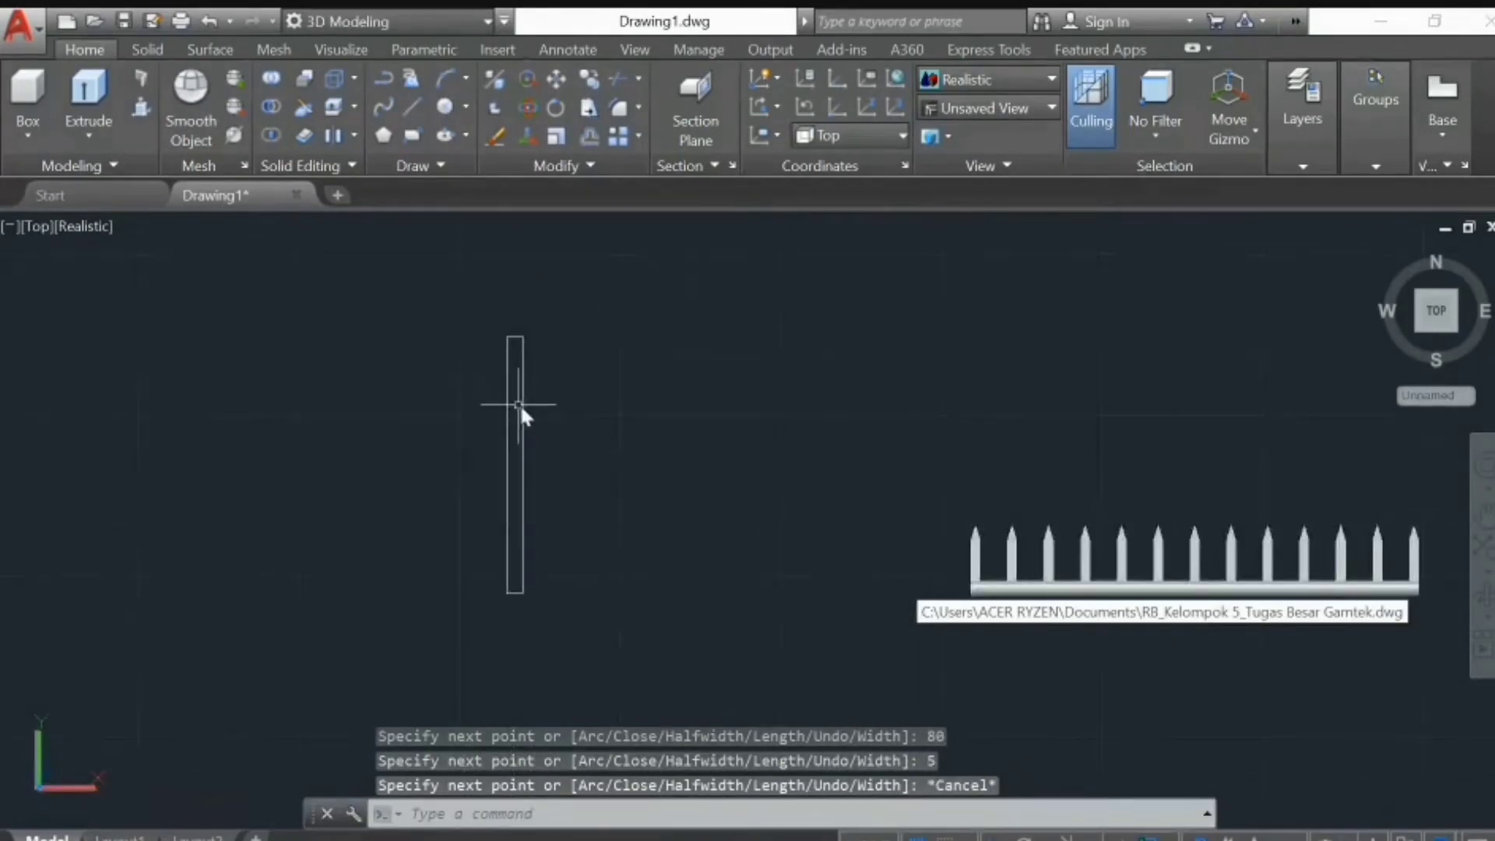
pyautogui.keyDown('shift'); pyautogui.moveTo(668, 442); pyautogui.dragTo(708, 482, button='middle'); pyautogui.keyUp('shift')
pyautogui.scroll(2, 1188, 349)
pyautogui.scroll(-2, 1110, 404)
pyautogui.scroll(3, 603, 594)
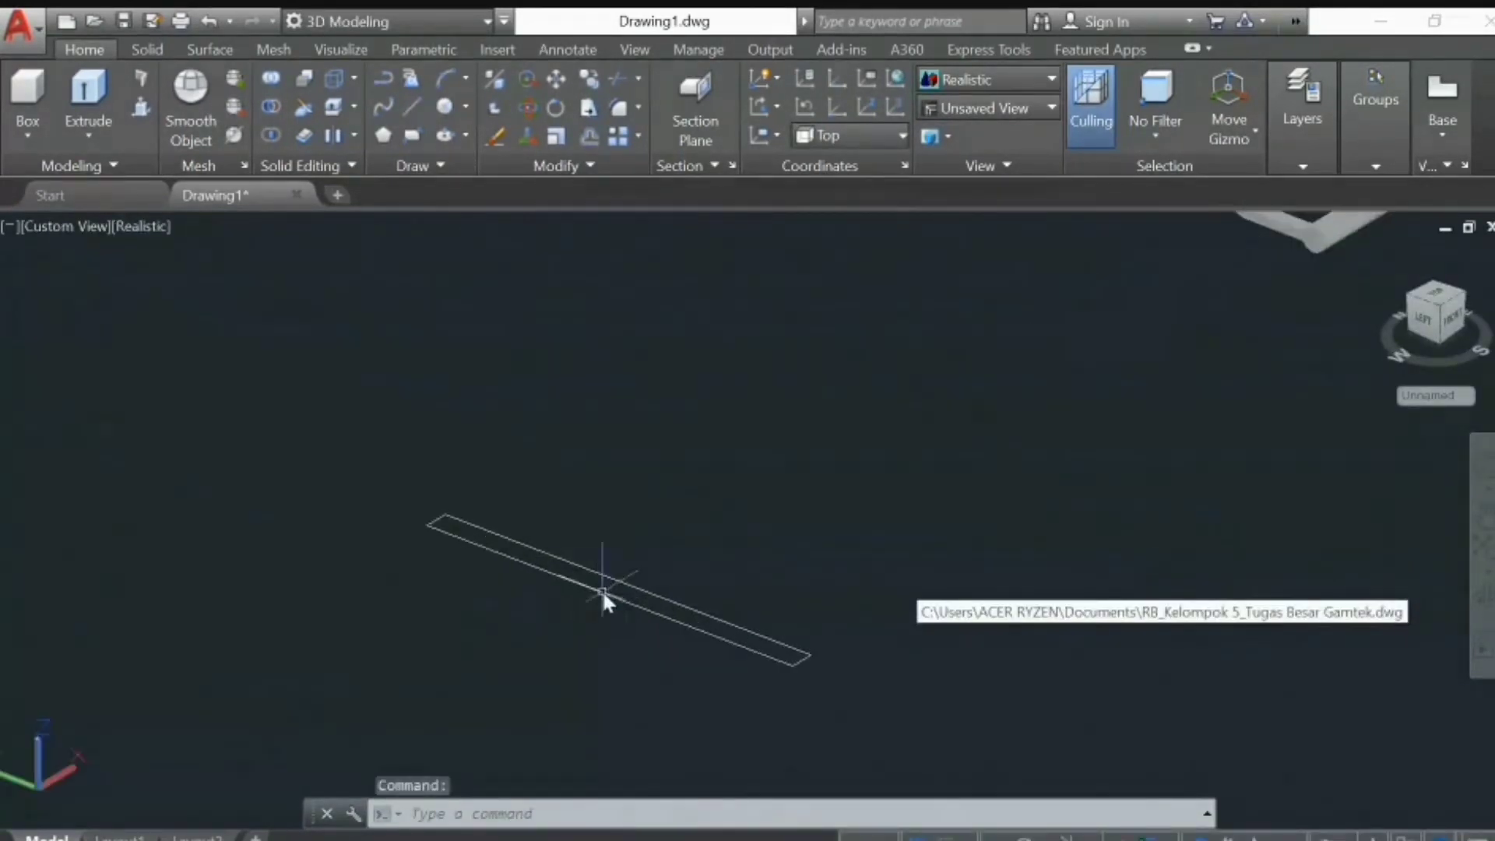
pyautogui.click(385, 81)
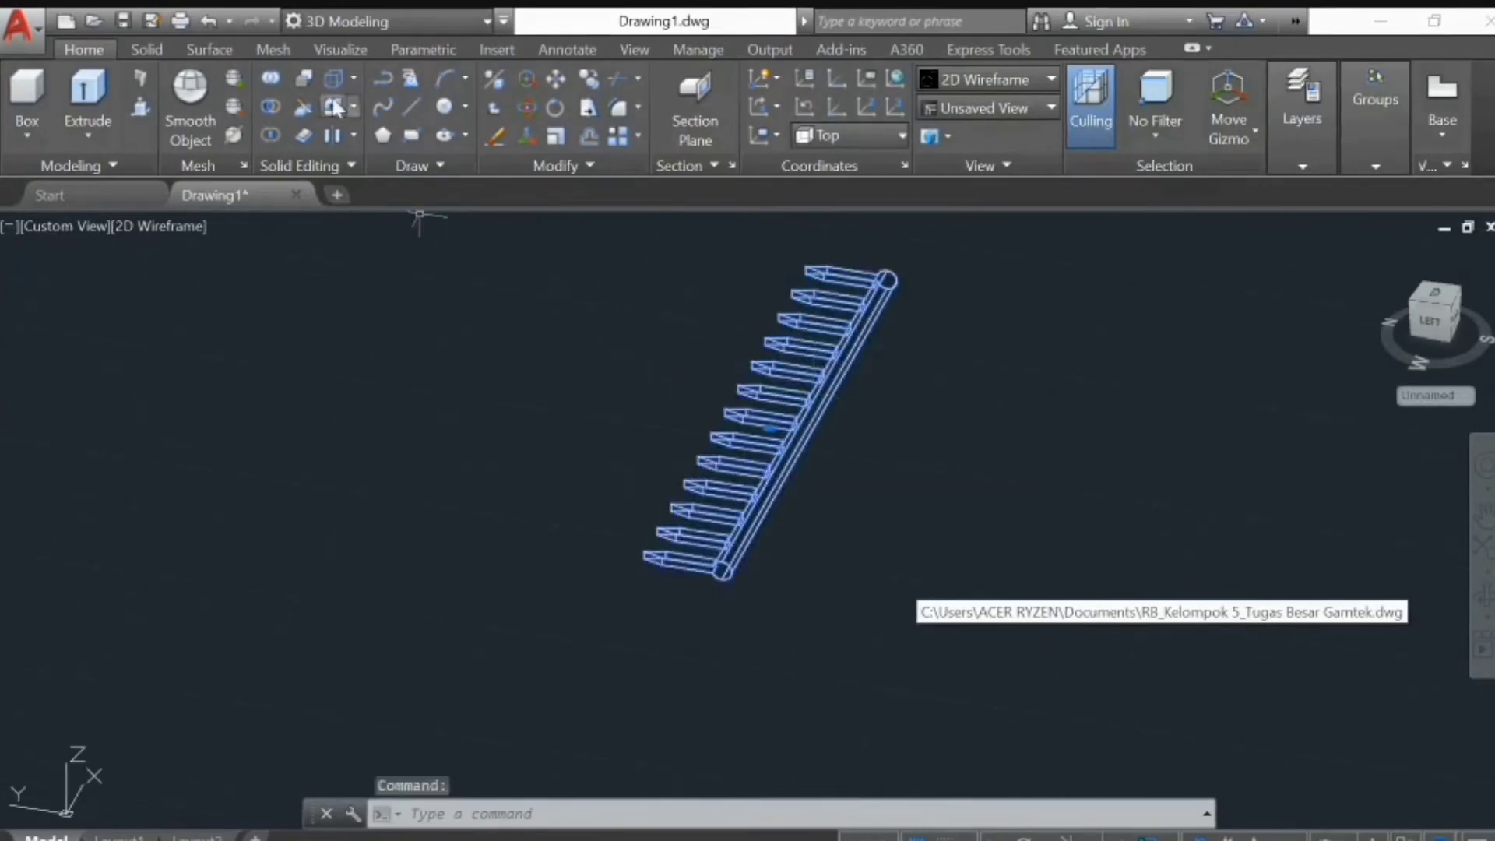
# - Rotate the picket row in 3D so that its pickets point straight down
pyautogui.write('3drotate')
pyautogui.press('Return')
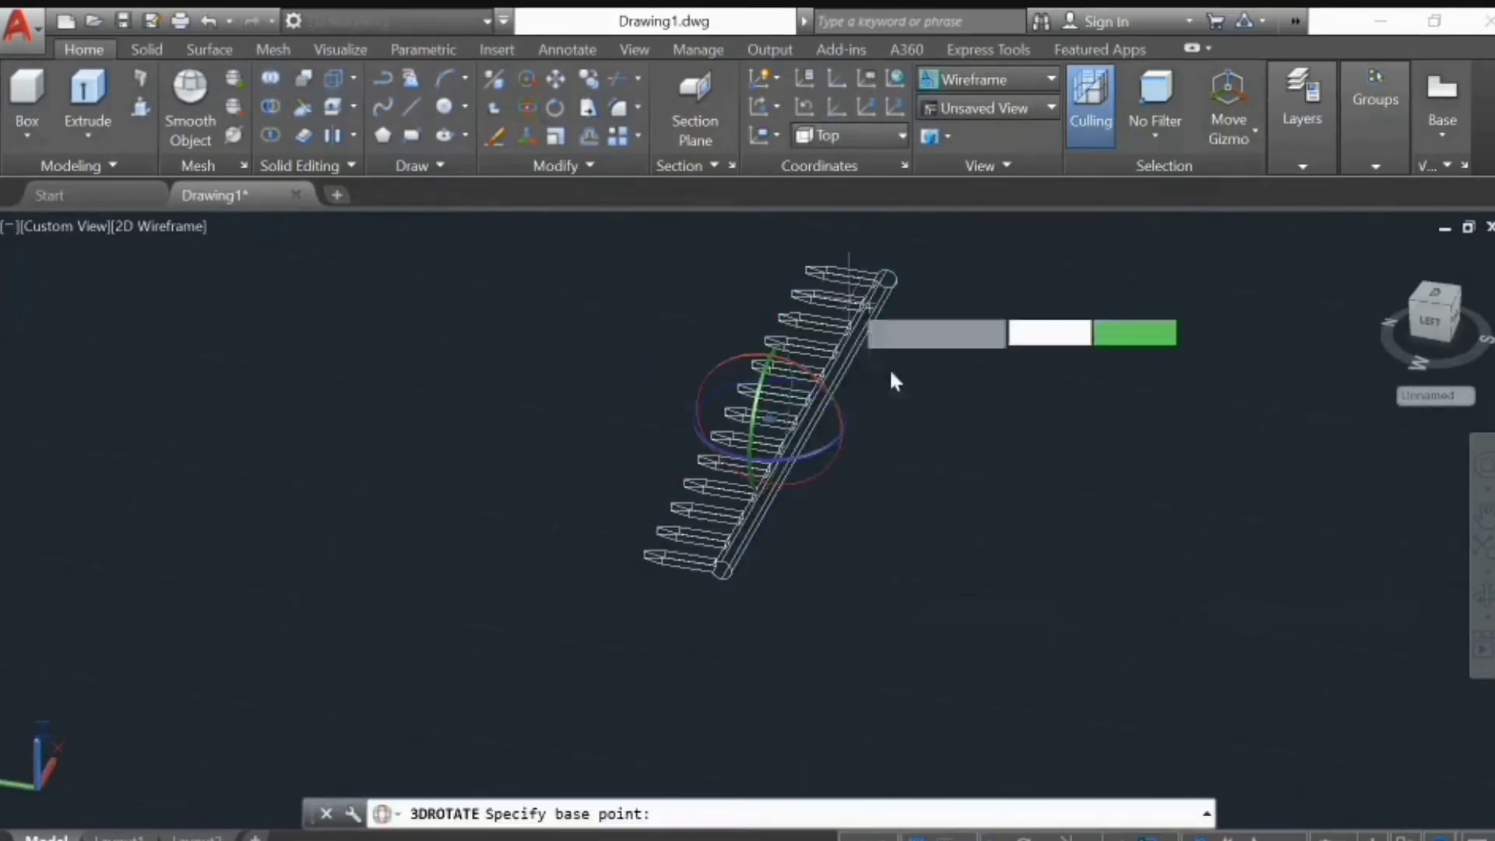
pyautogui.click(792, 365)
pyautogui.click(786, 650)
# - Draw a line in 20-unit segments along the middle of the long bar's top face, starting from one end
pyautogui.moveTo(734, 627); pyautogui.dragTo(892, 469, button='middle')
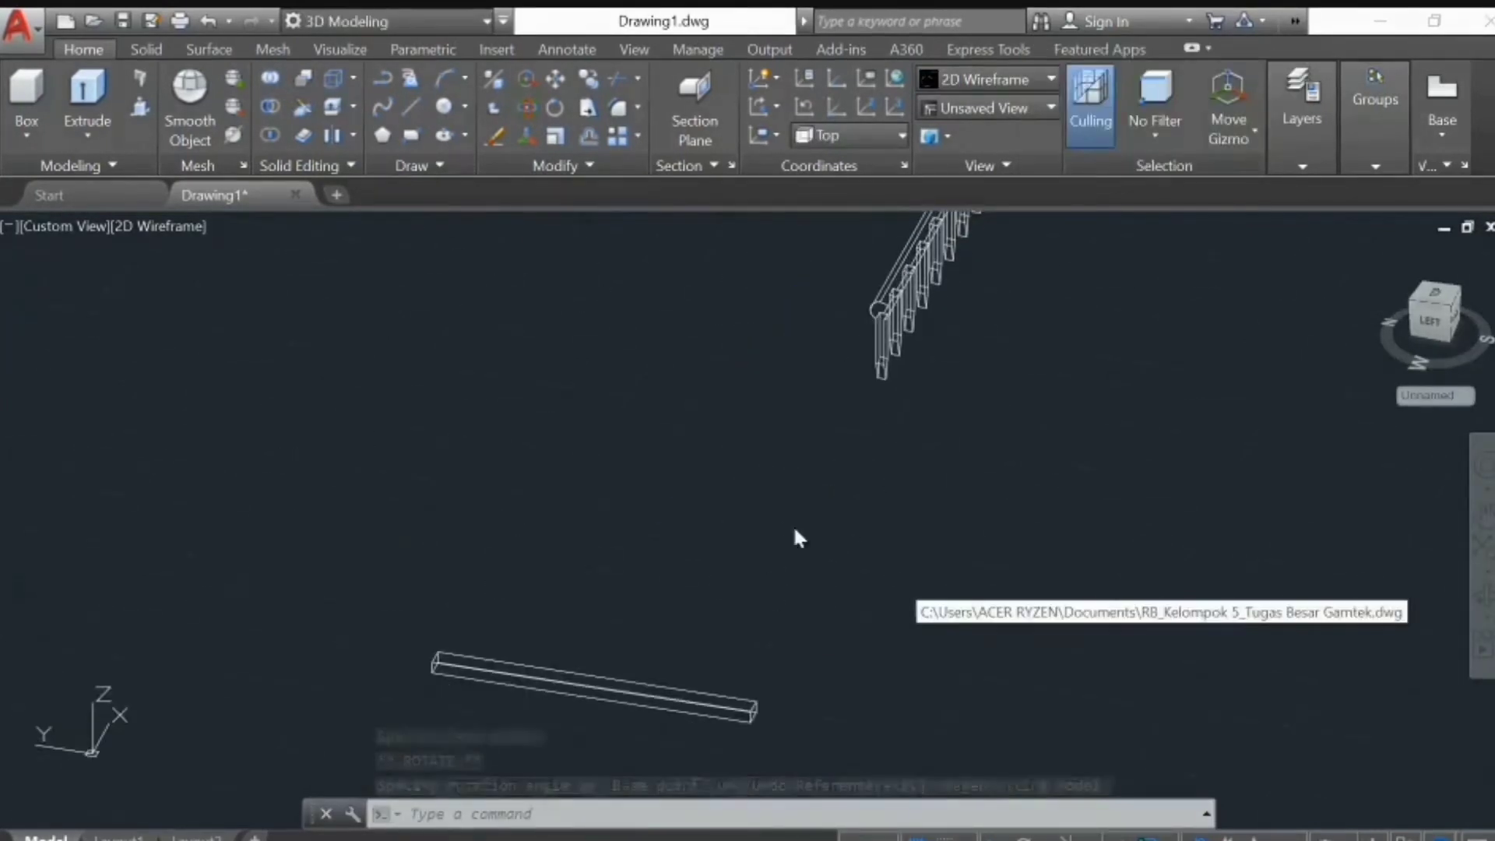
pyautogui.scroll(4, 461, 678)
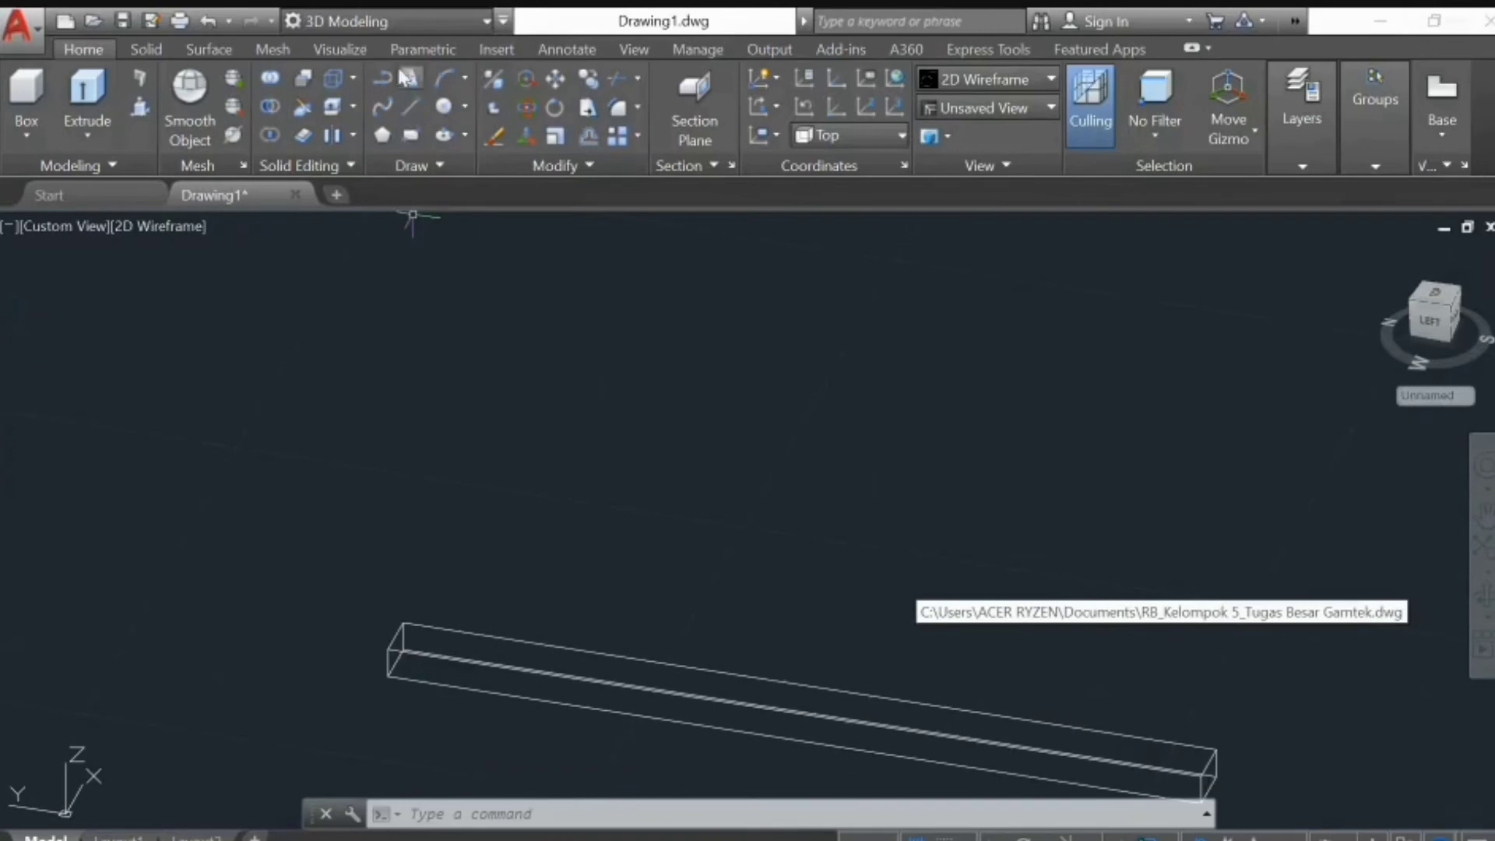
pyautogui.click(402, 622)
pyautogui.write('20')
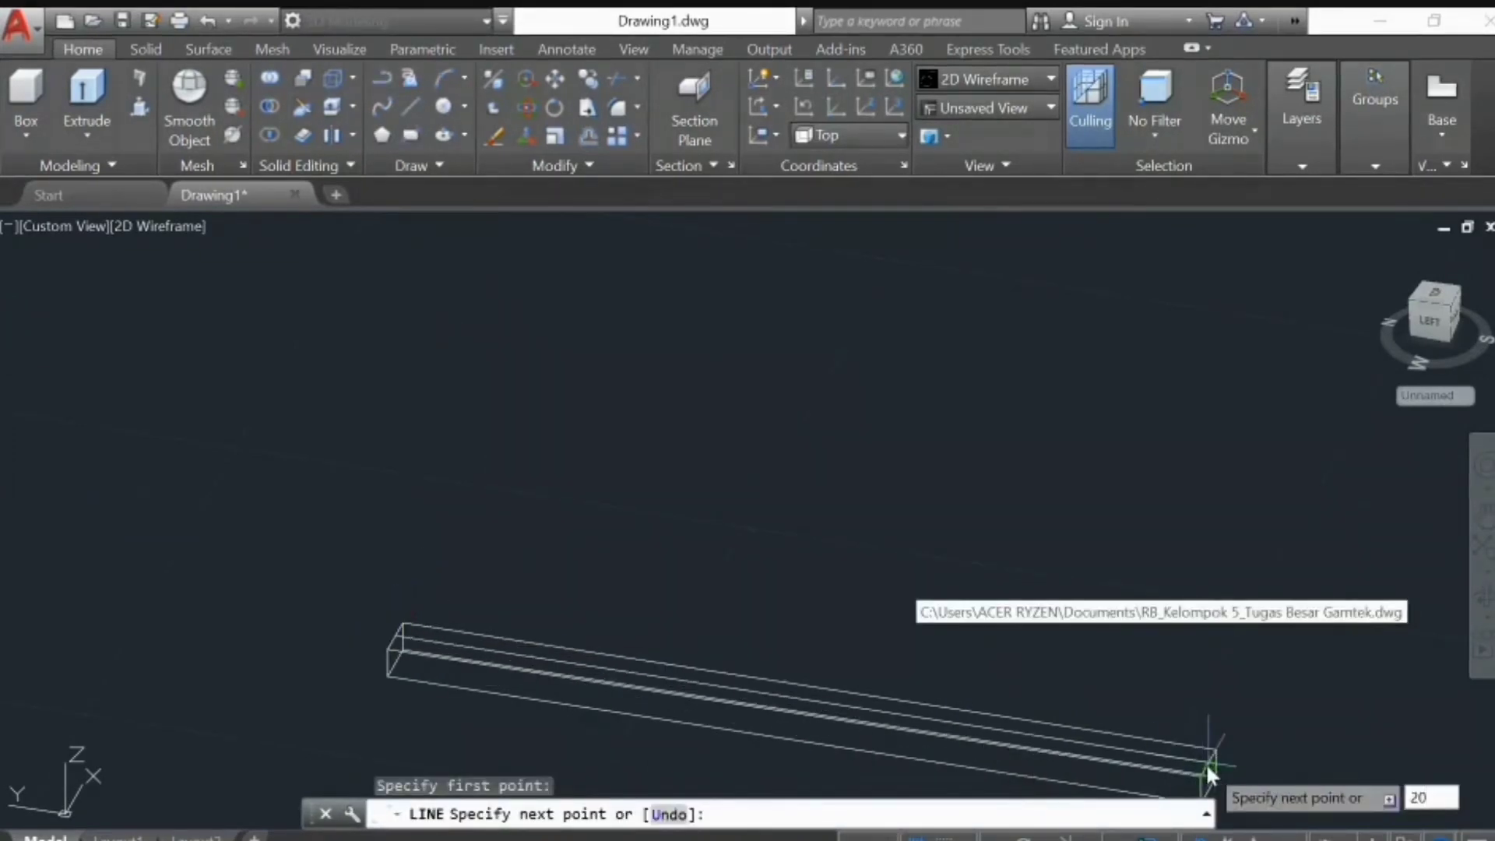
pyautogui.press('Return')
pyautogui.write('20')
pyautogui.press('Return')
pyautogui.press('Escape')
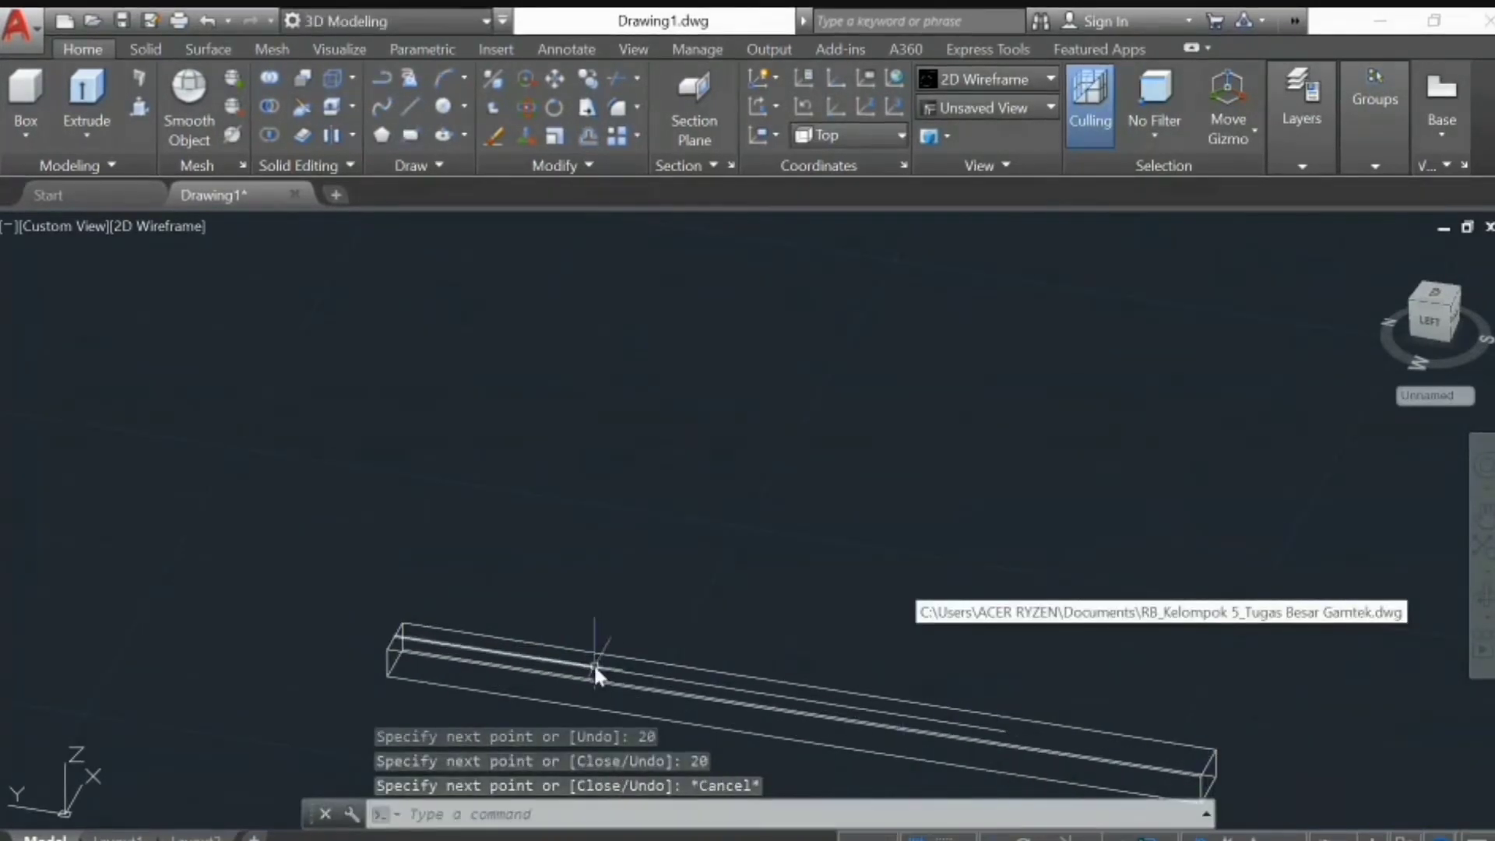
# - Copy the long bar with its centre line segments and paste the copy some distance away from the original
pyautogui.scroll(-5, 948, 492)
pyautogui.moveTo(1207, 300)
pyautogui.mouseDown(button='middle')
pyautogui.moveTo(1044, 408)
pyautogui.moveTo(1024, 388)
pyautogui.mouseUp(button='middle')
pyautogui.moveTo(905, 625)
pyautogui.mouseDown()
pyautogui.moveTo(769, 701)
pyautogui.moveTo(885, 715)
pyautogui.mouseUp()
pyautogui.hotkey('ctrl', 'c')
pyautogui.hotkey('ctrl', 'v')
pyautogui.click(137, 388)
# - Copy the downward-pointing picket row and paste three copies parallel to the original
pyautogui.write('MO')
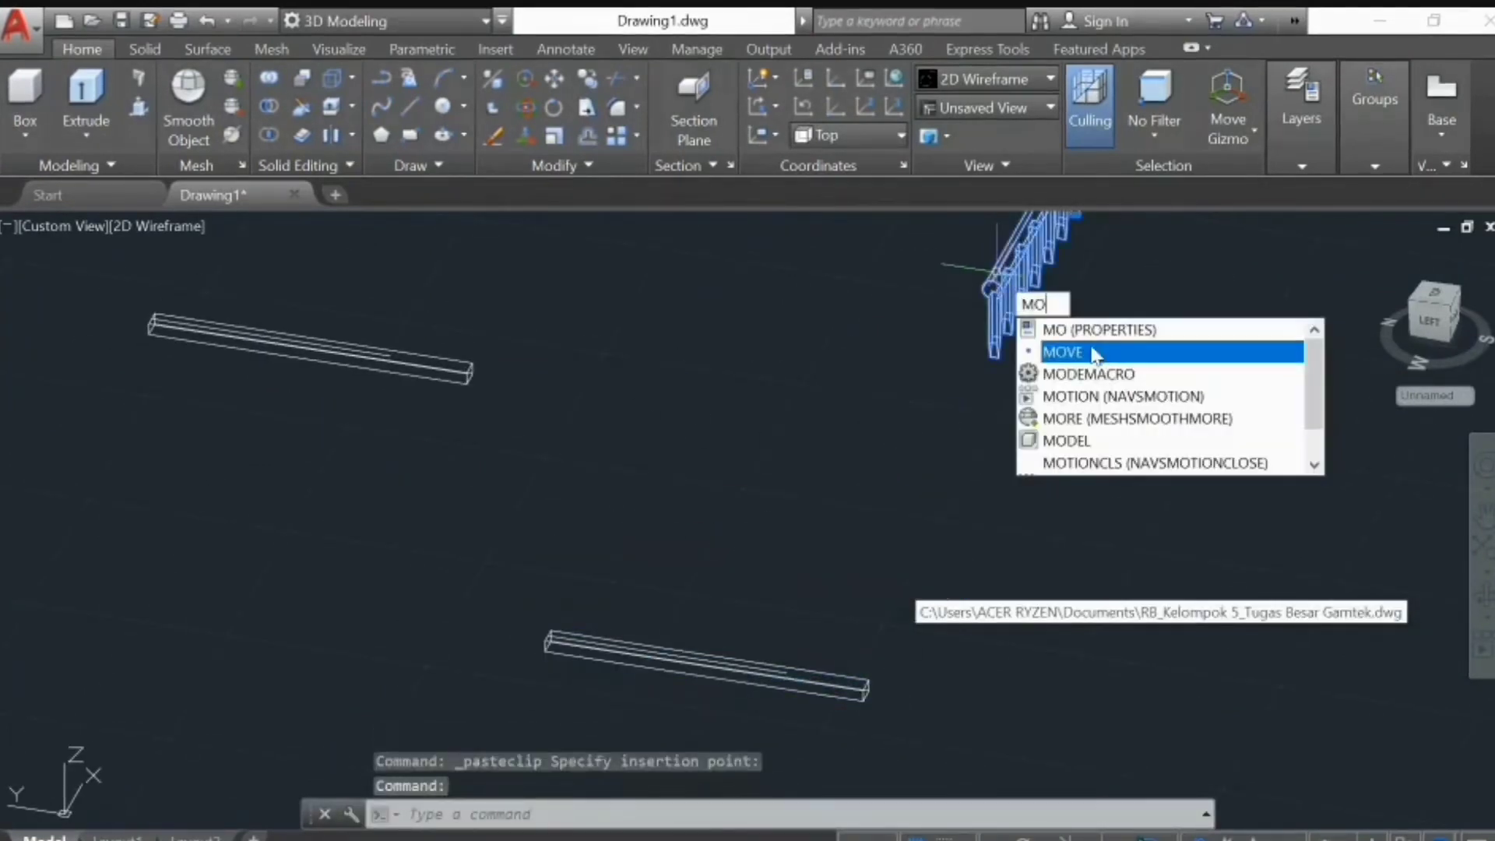
pyautogui.press('Escape')
pyautogui.click(995, 271)
pyautogui.hotkey('ctrl', 'c')
pyautogui.hotkey('ctrl', 'v')
pyautogui.click(709, 392)
pyautogui.hotkey('ctrl', 'v')
pyautogui.click(830, 413)
pyautogui.hotkey('ctrl', 'v')
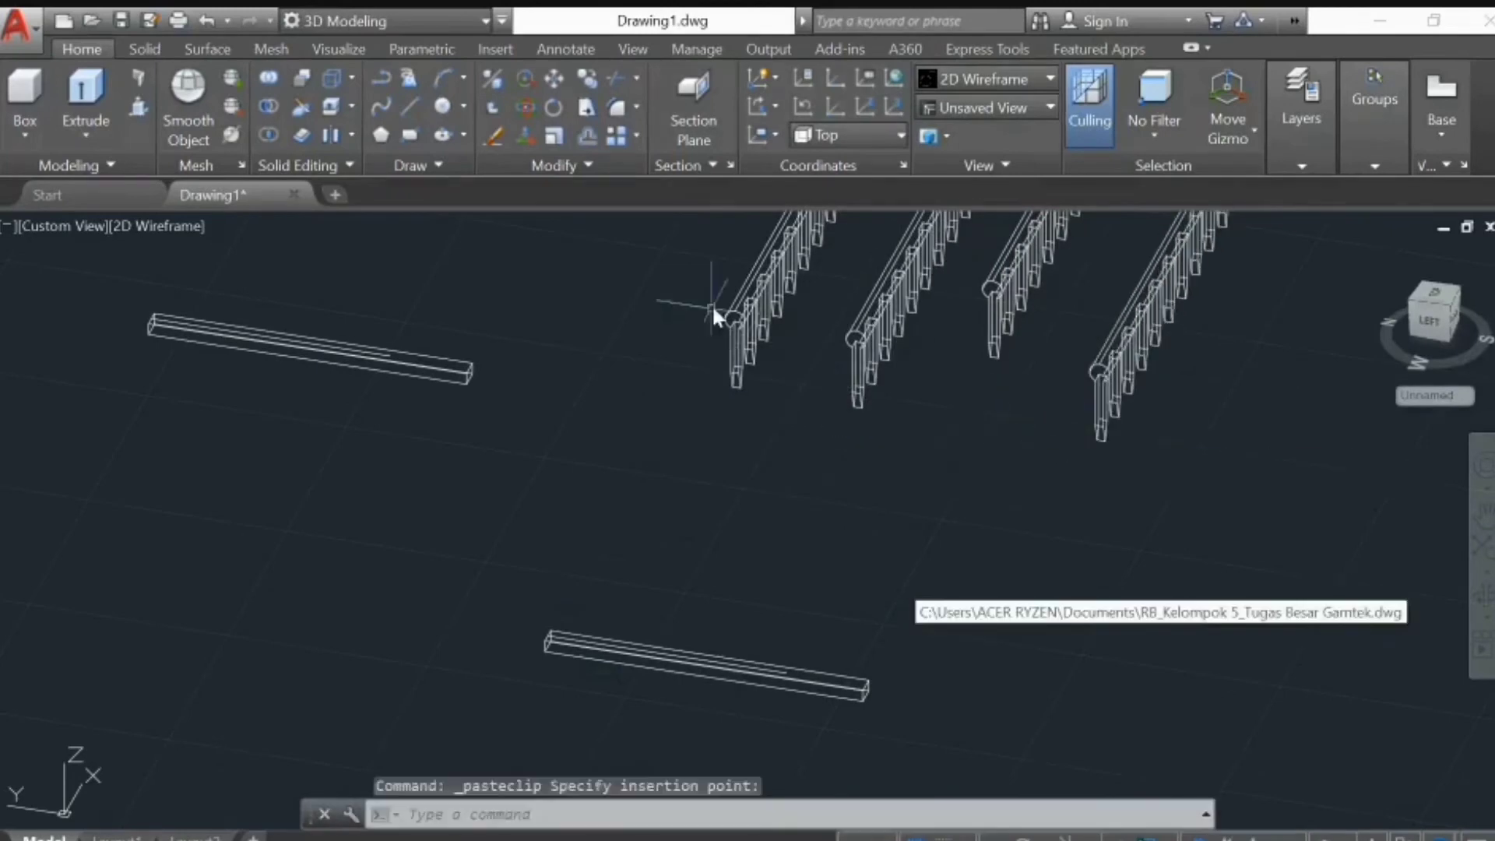
# - Start moving the outermost pasted picket row towards the bars, using its rail end as the base point
pyautogui.click(731, 336)
pyautogui.write('move')
pyautogui.press('Return')
pyautogui.scroll(8, 745, 311)
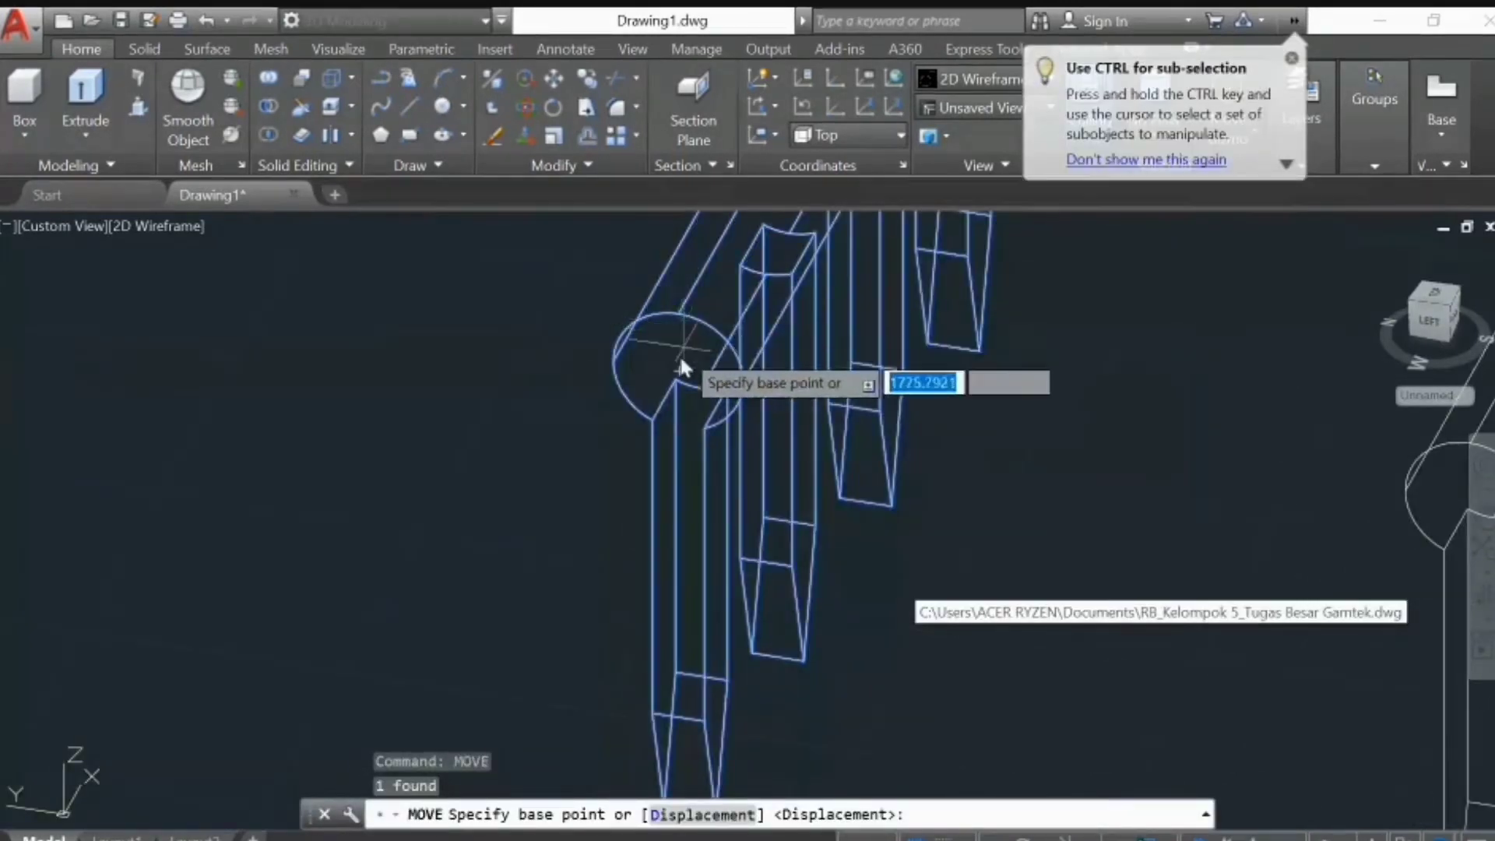
pyautogui.click(680, 362)
pyautogui.scroll(-10, 767, 549)
pyautogui.moveTo(758, 564); pyautogui.dragTo(795, 389, button='middle')
pyautogui.scroll(10, 812, 370)
pyautogui.moveTo(695, 535); pyautogui.dragTo(898, 173, button='middle')
pyautogui.moveTo(428, 637); pyautogui.dragTo(956, 402, button='middle')
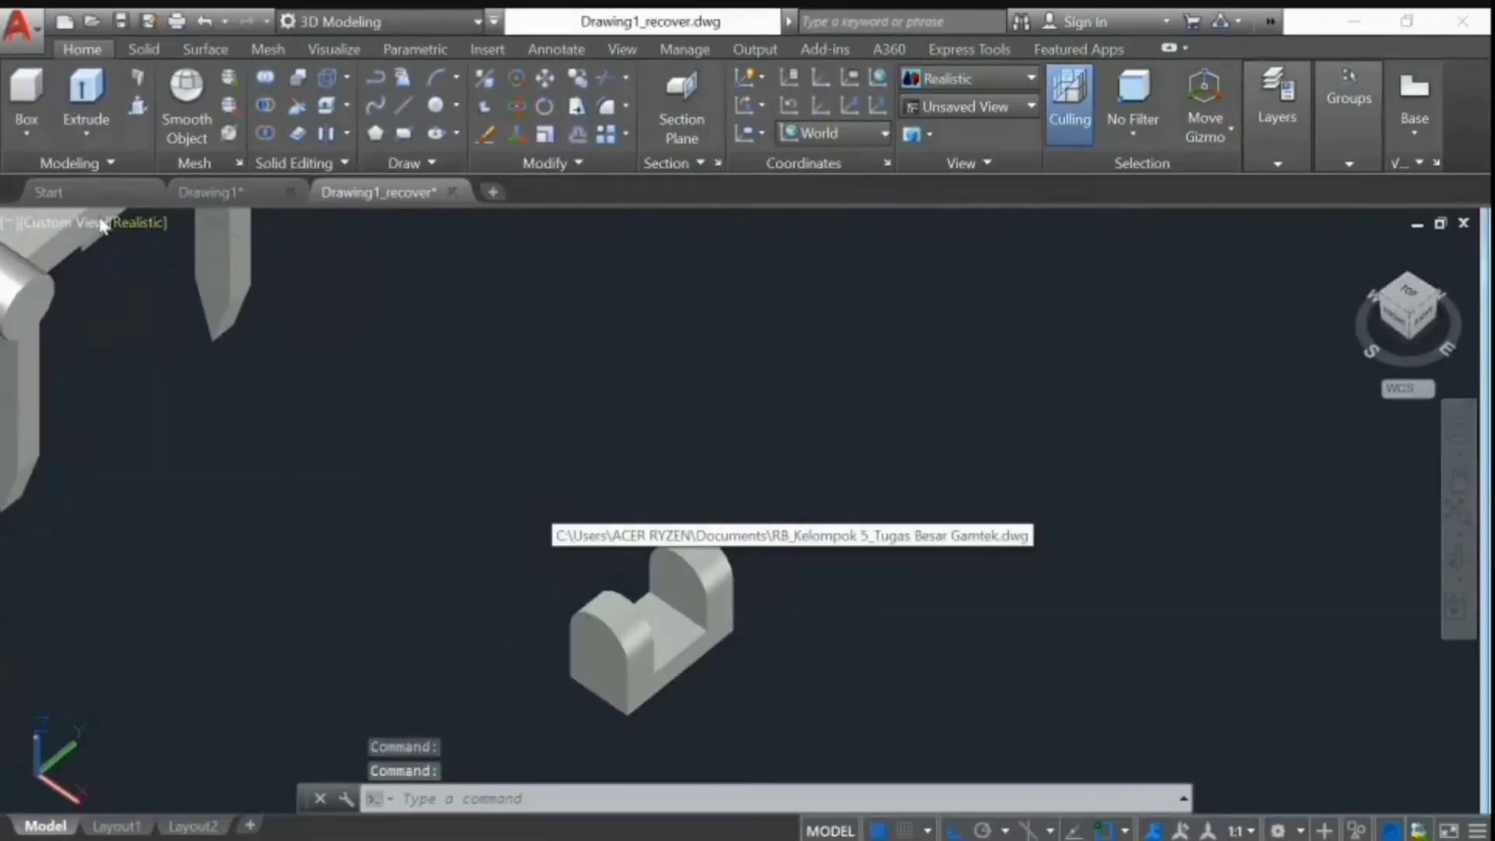
# - Align the drawing plane to the Front view of the rounded bracket and show the model in 2D Wireframe style
pyautogui.click(81, 222)
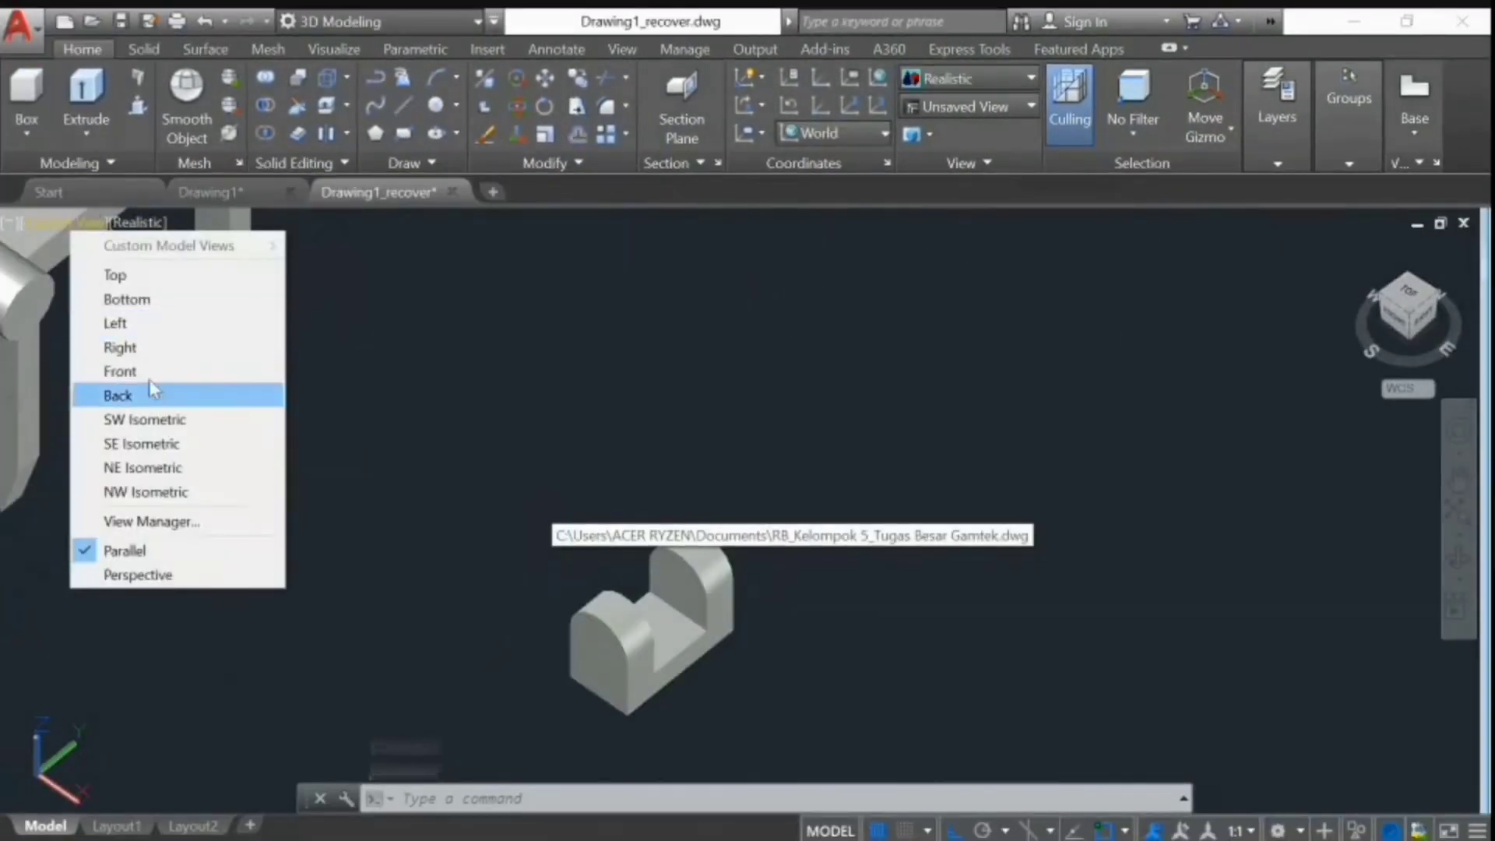
pyautogui.click(230, 370)
pyautogui.moveTo(1325, 494)
pyautogui.mouseDown(button='middle')
pyautogui.moveTo(856, 619)
pyautogui.moveTo(889, 618)
pyautogui.mouseUp(button='middle')
pyautogui.scroll(4, 987, 616)
pyautogui.moveTo(984, 614); pyautogui.dragTo(807, 388, button='middle')
pyautogui.click(109, 225)
pyautogui.click(237, 273)
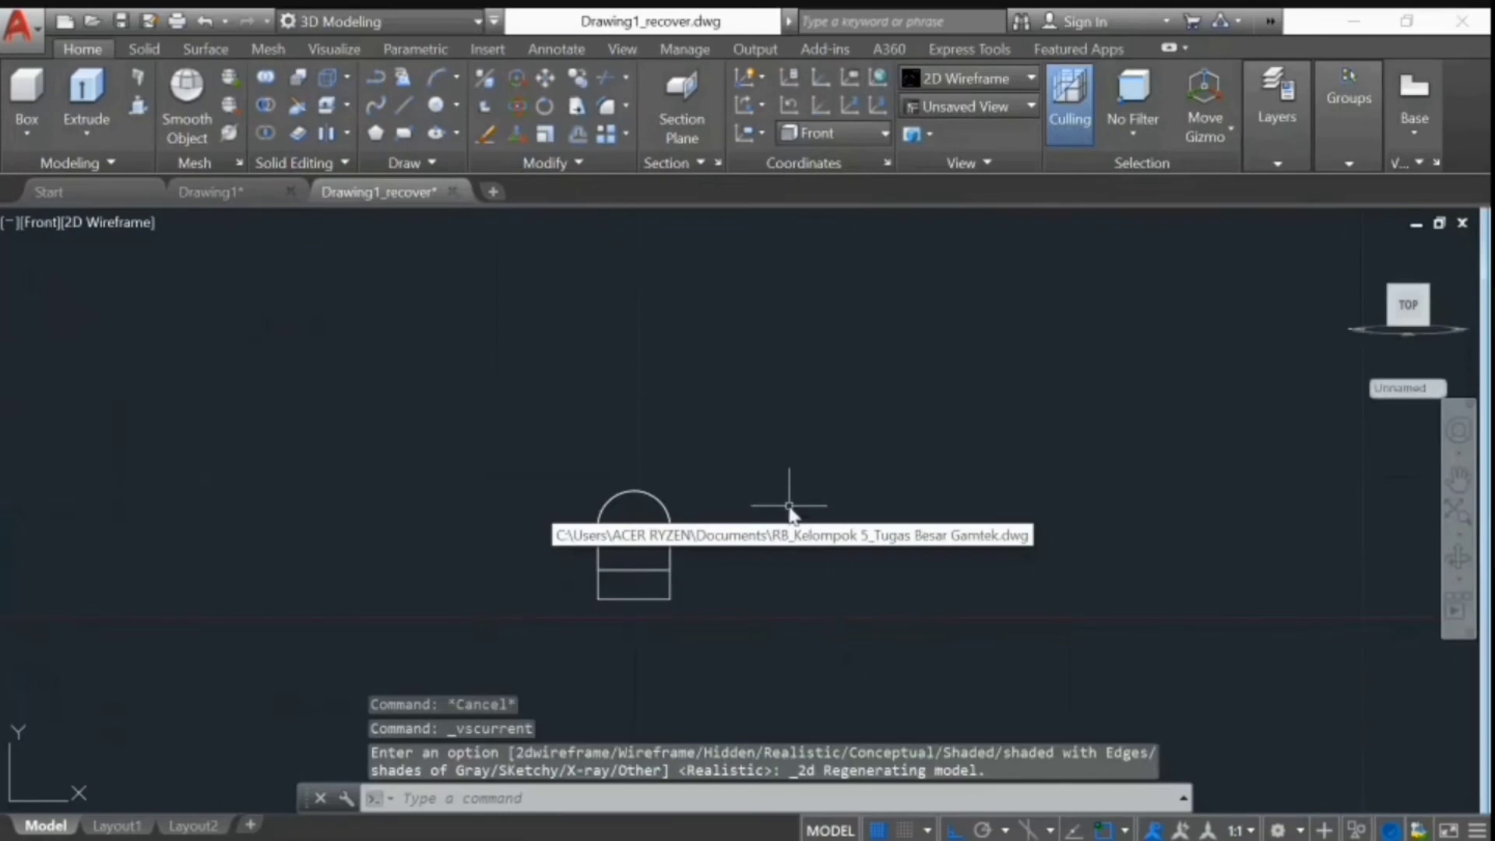
pyautogui.keyDown('shift'); pyautogui.moveTo(779, 493); pyautogui.dragTo(740, 571, button='middle'); pyautogui.keyUp('shift')
pyautogui.scroll(2, 739, 519)
pyautogui.moveTo(739, 518); pyautogui.dragTo(722, 577, button='middle')
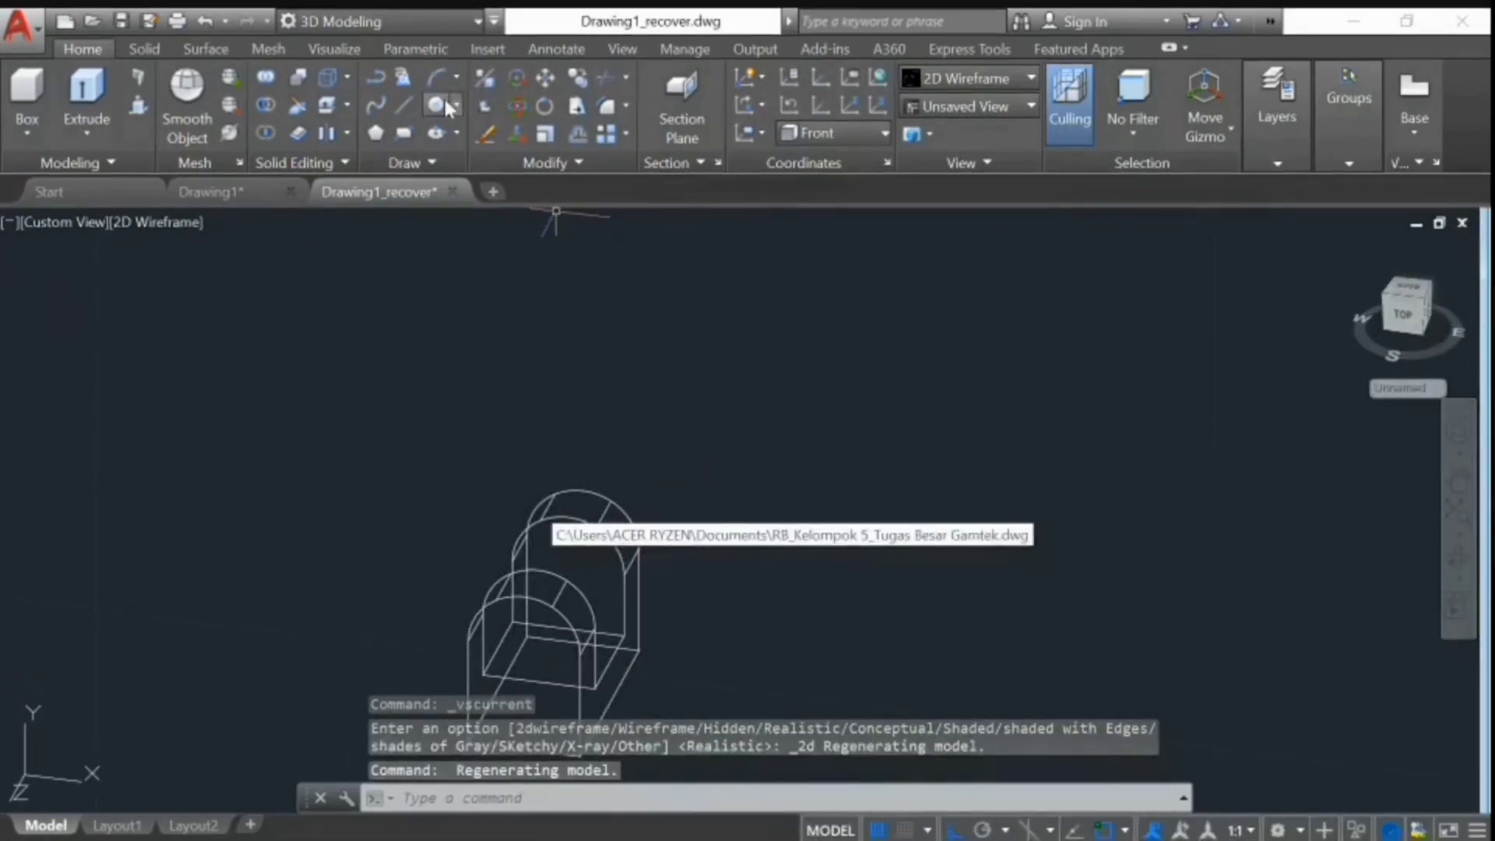
# - Try a circle of radius 4.5 centred on the bracket's rear arch, and erase it
pyautogui.click(446, 105)
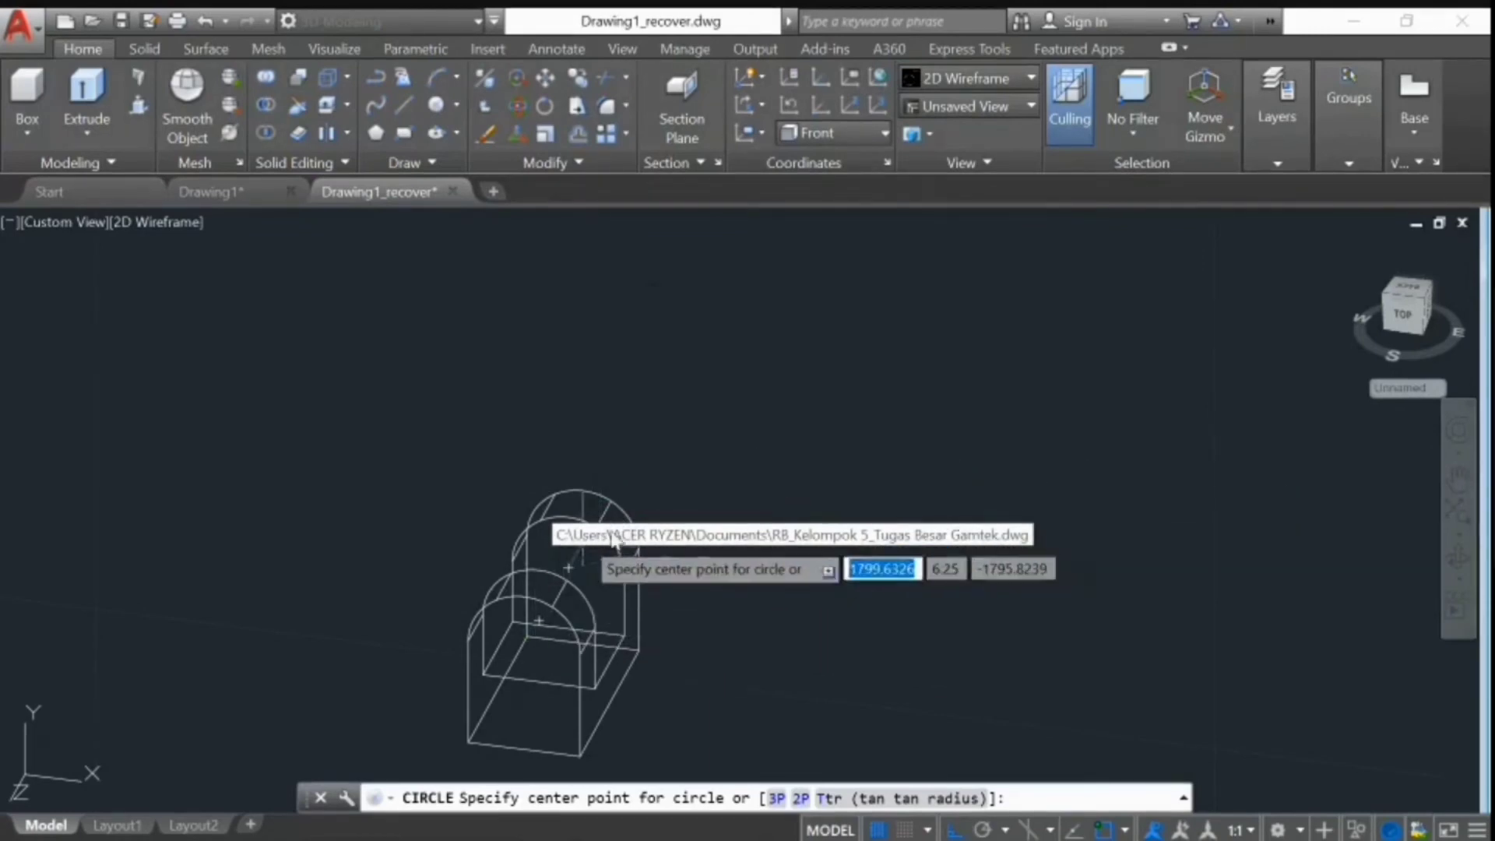
pyautogui.moveTo(875, 408); pyautogui.dragTo(849, 438, button='middle')
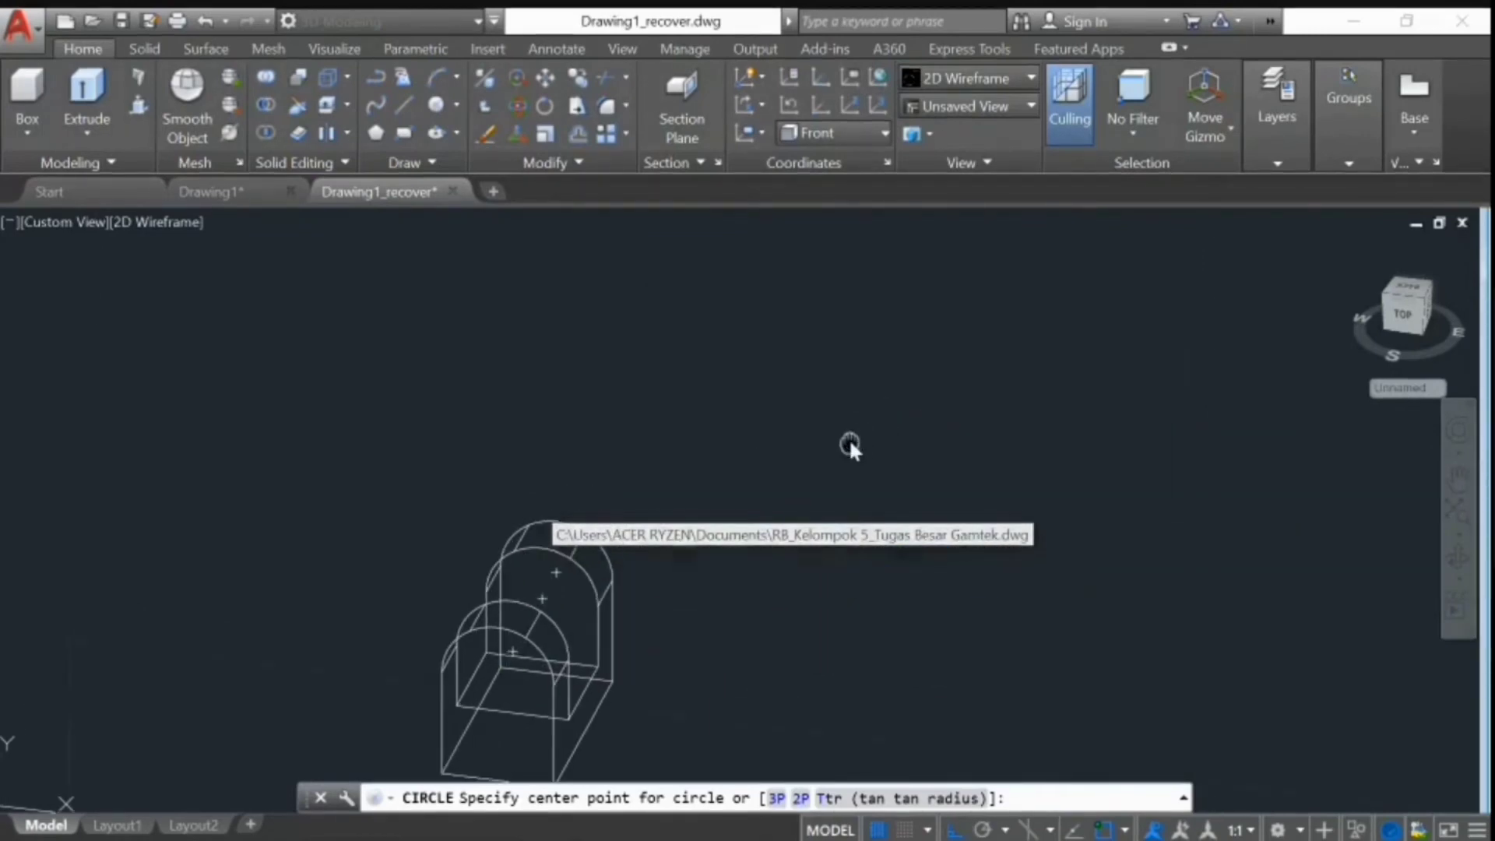
pyautogui.click(556, 572)
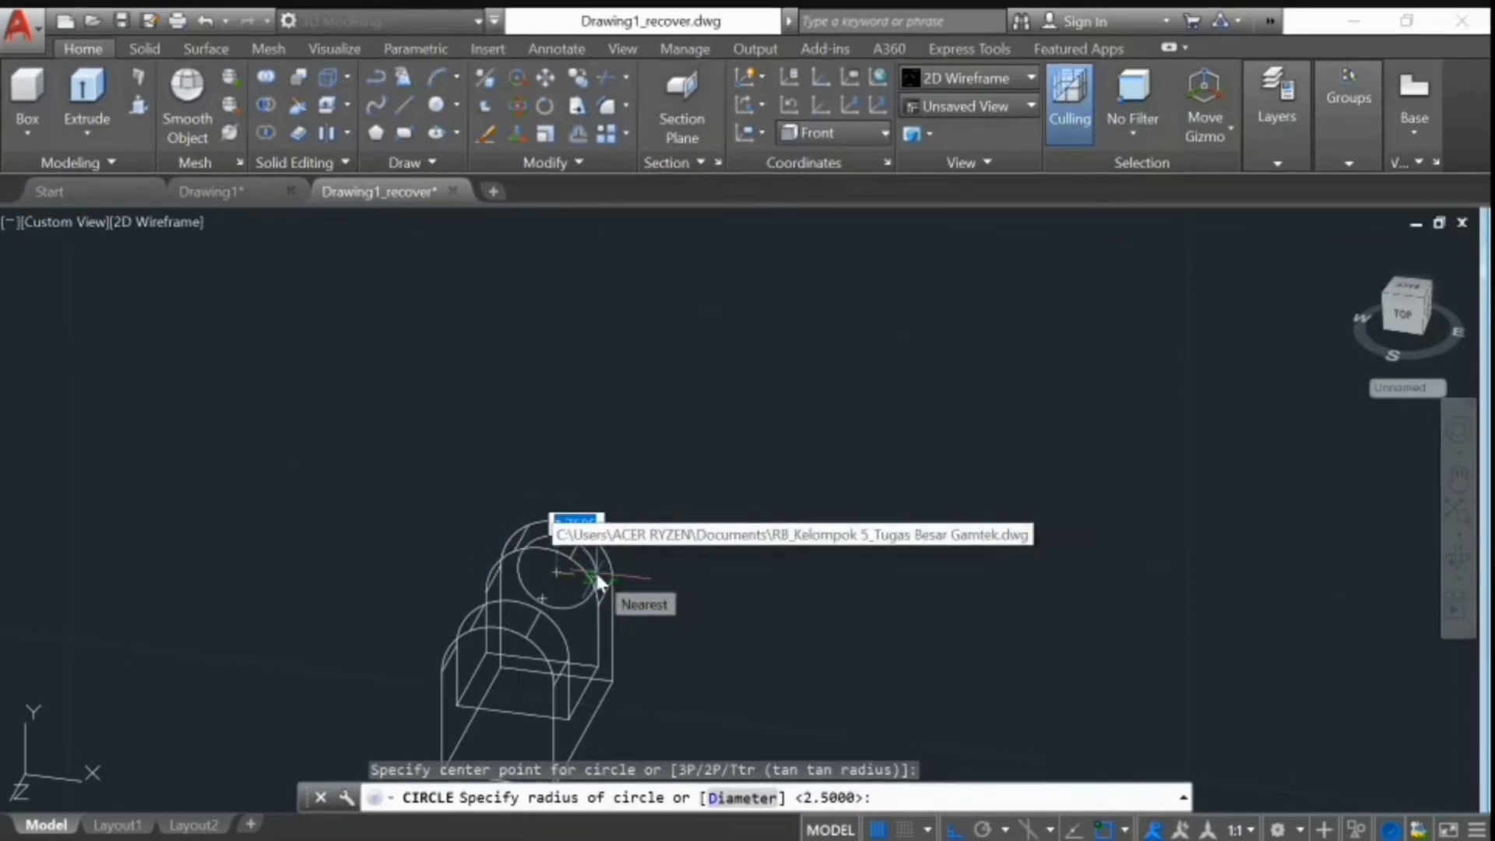
pyautogui.write('1.5')
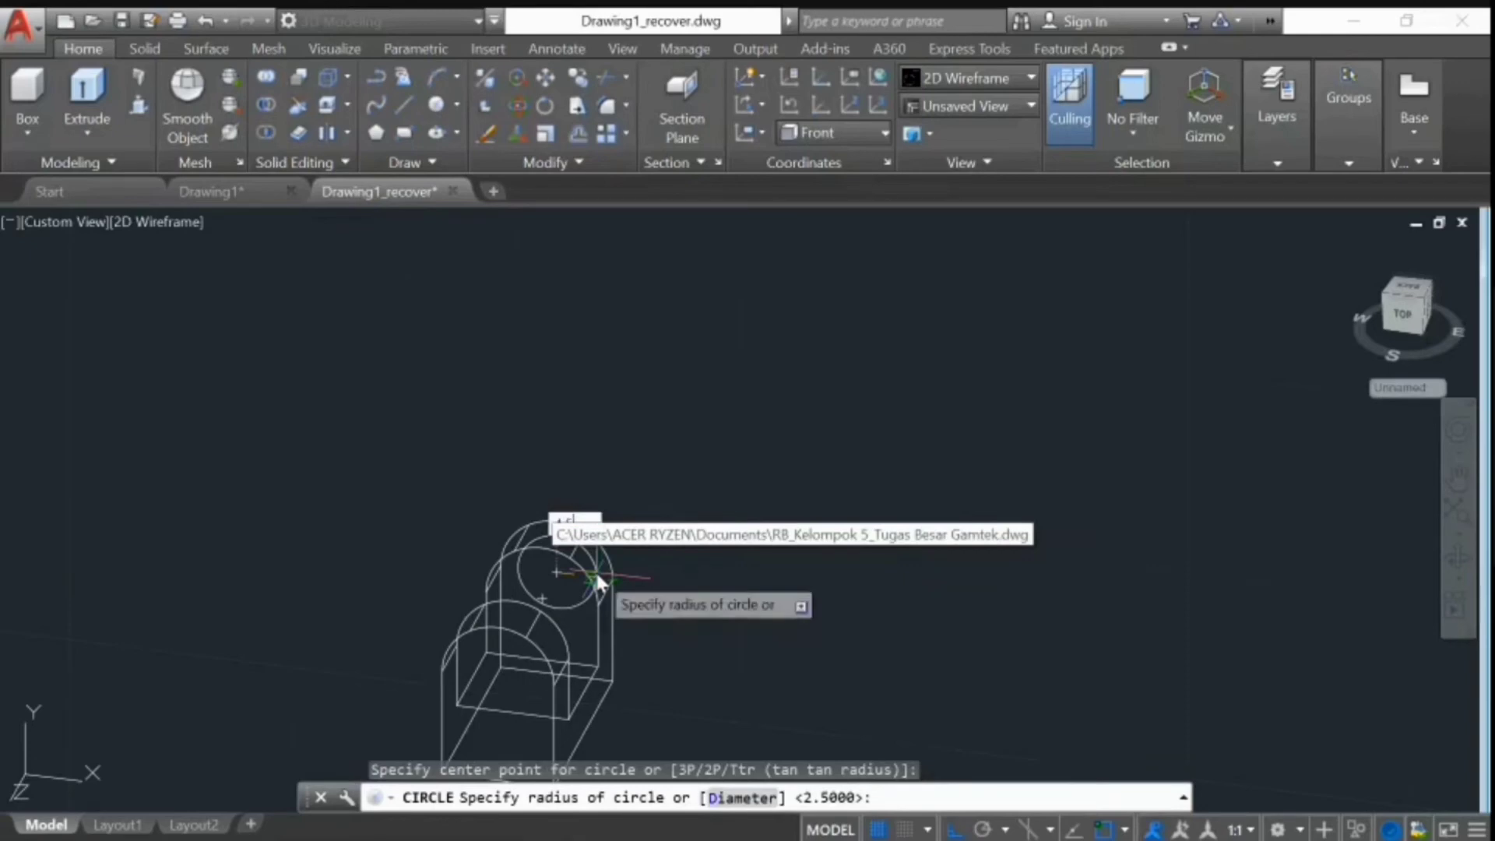
pyautogui.press('Return')
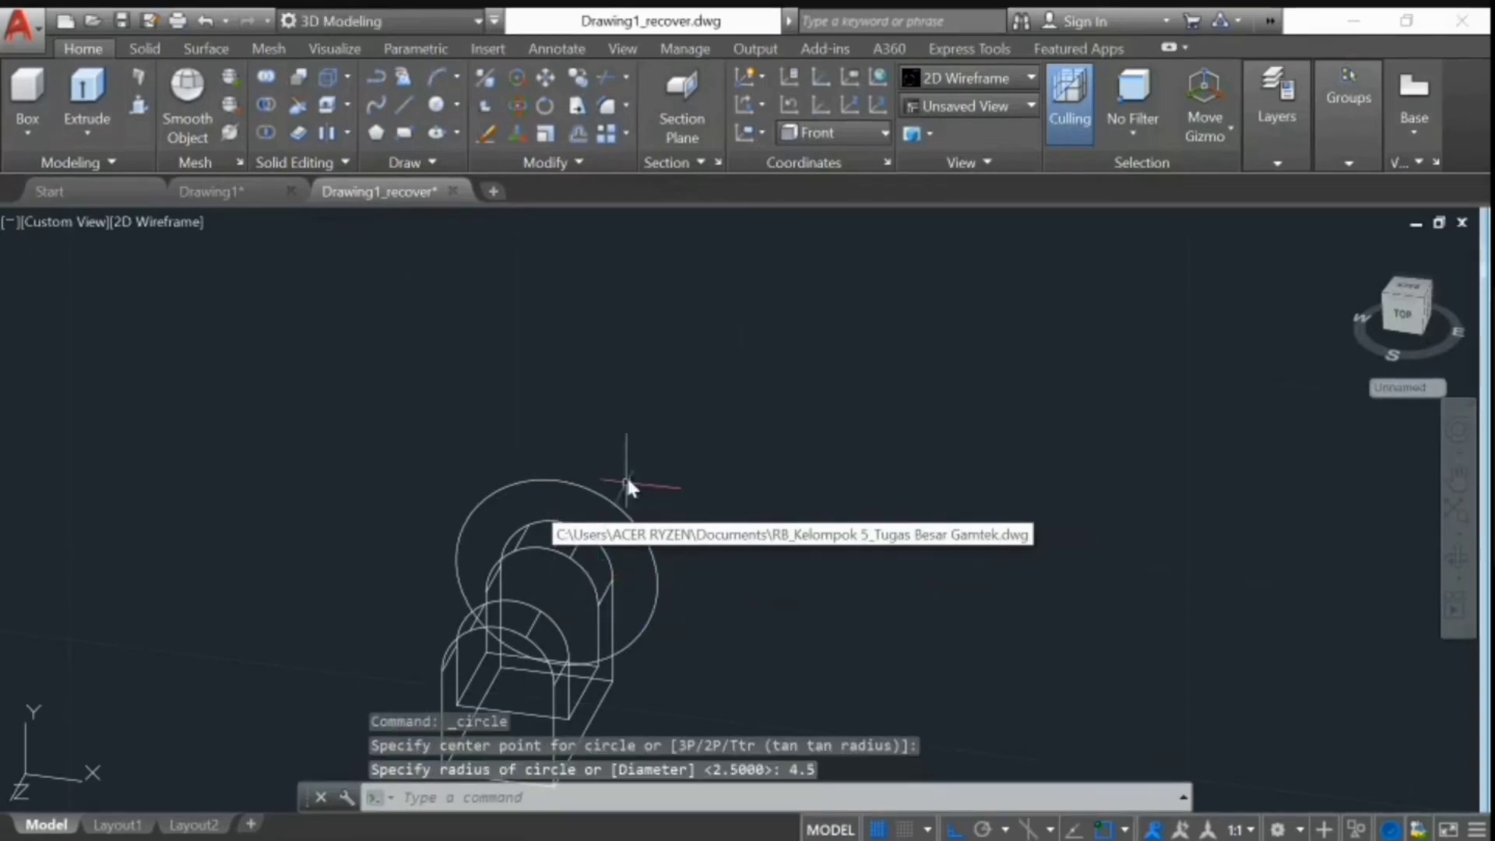
pyautogui.click(604, 494)
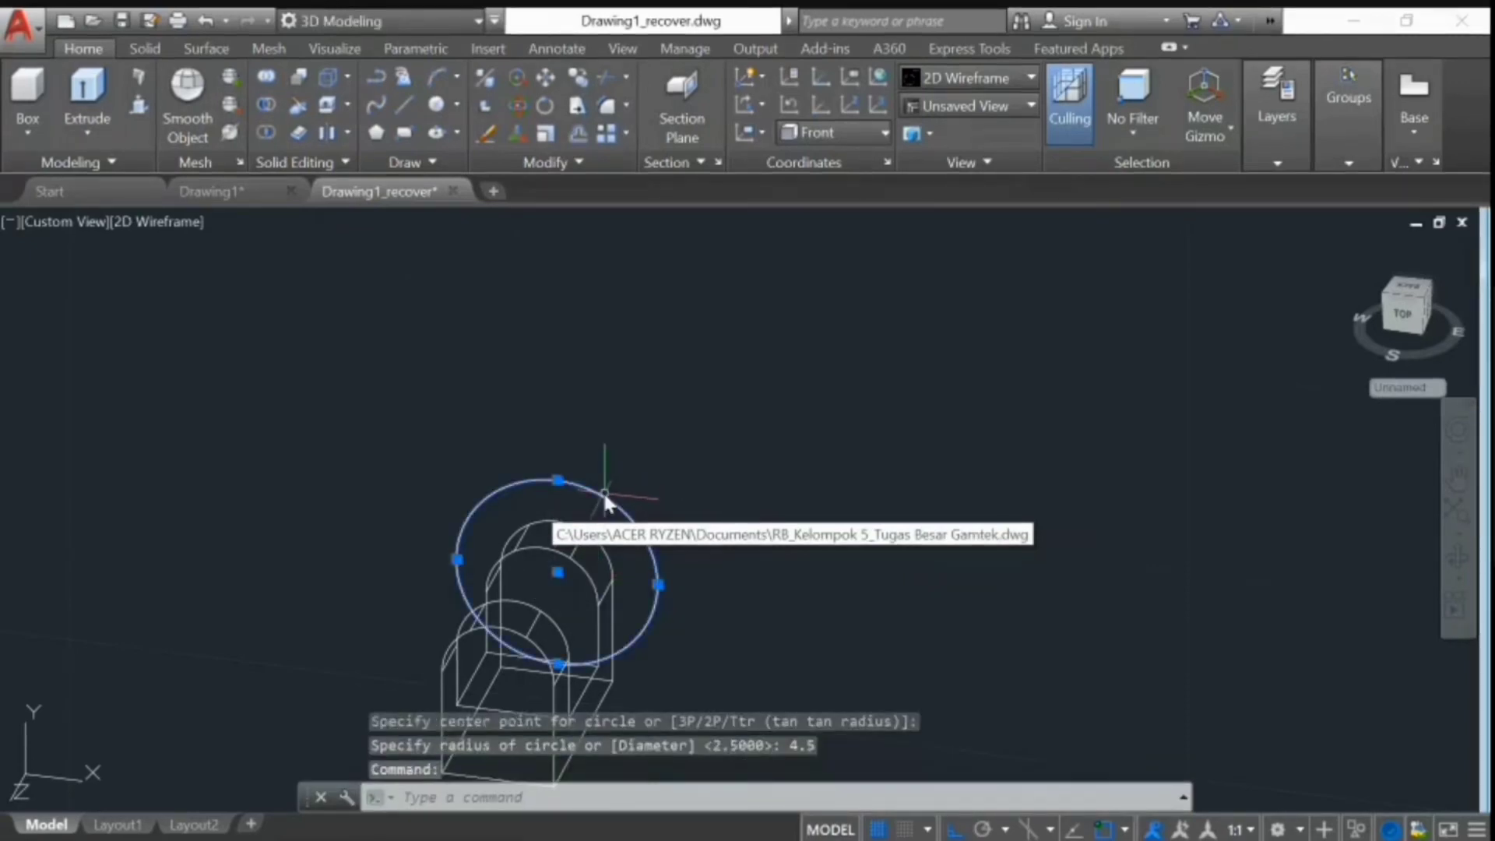
pyautogui.press('Delete')
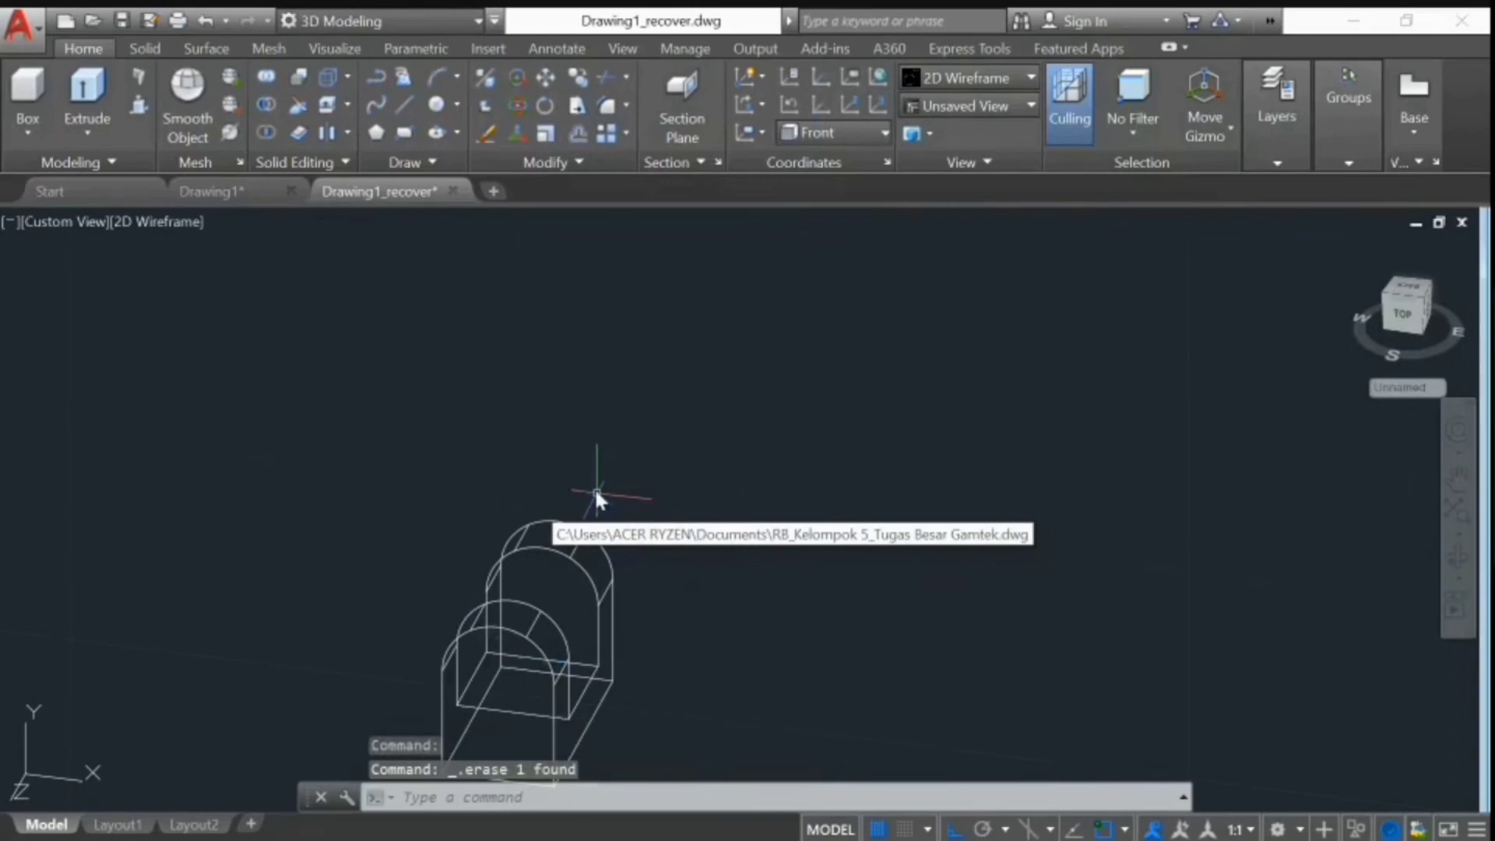
# - Try a circle of diameter 4.5 centred on the bracket's rear arch, and erase it
pyautogui.click(456, 104)
pyautogui.click(486, 191)
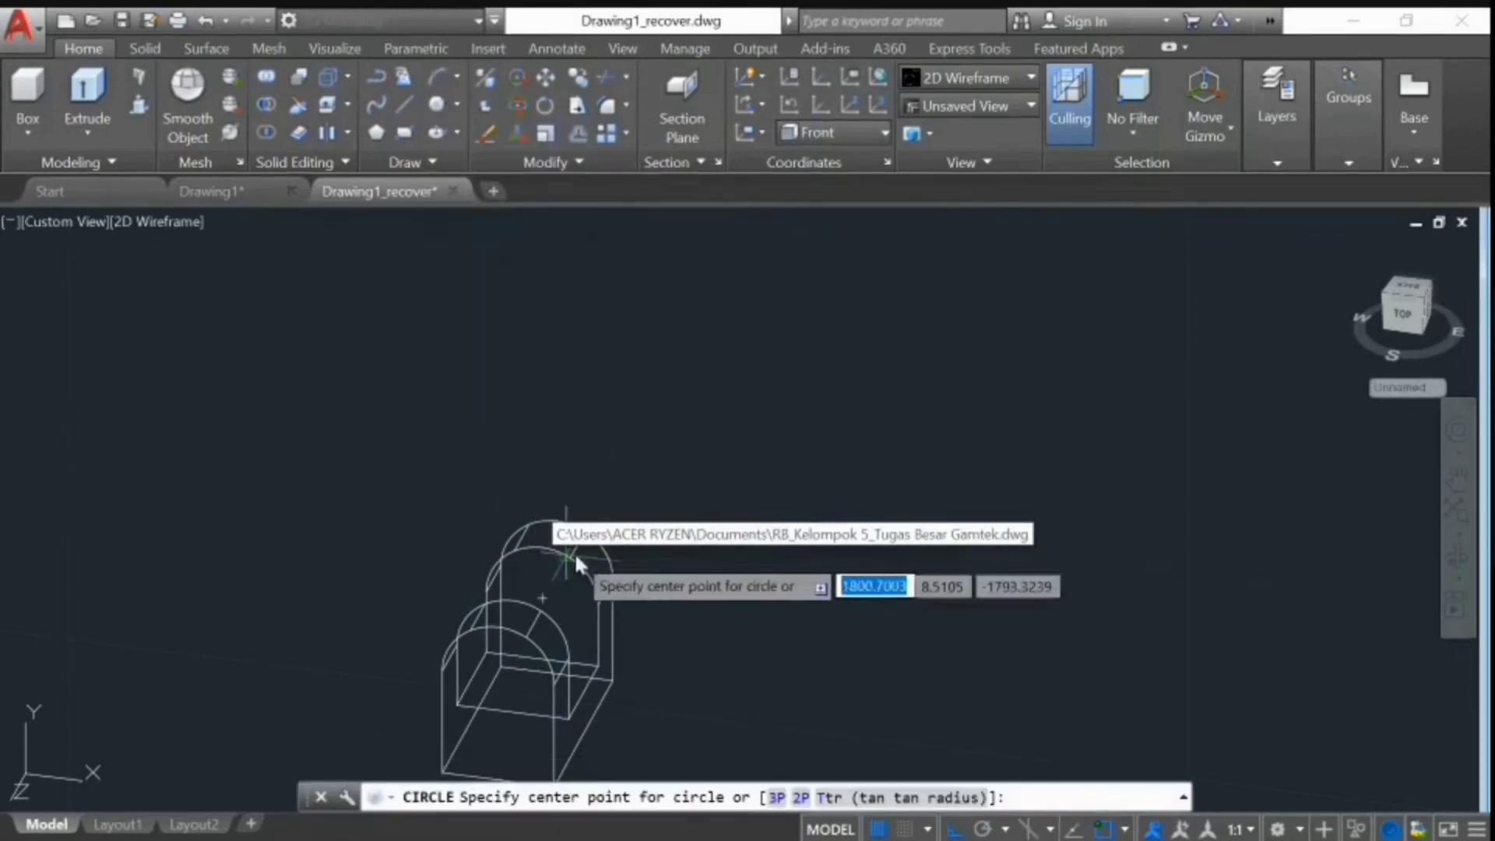
pyautogui.click(556, 569)
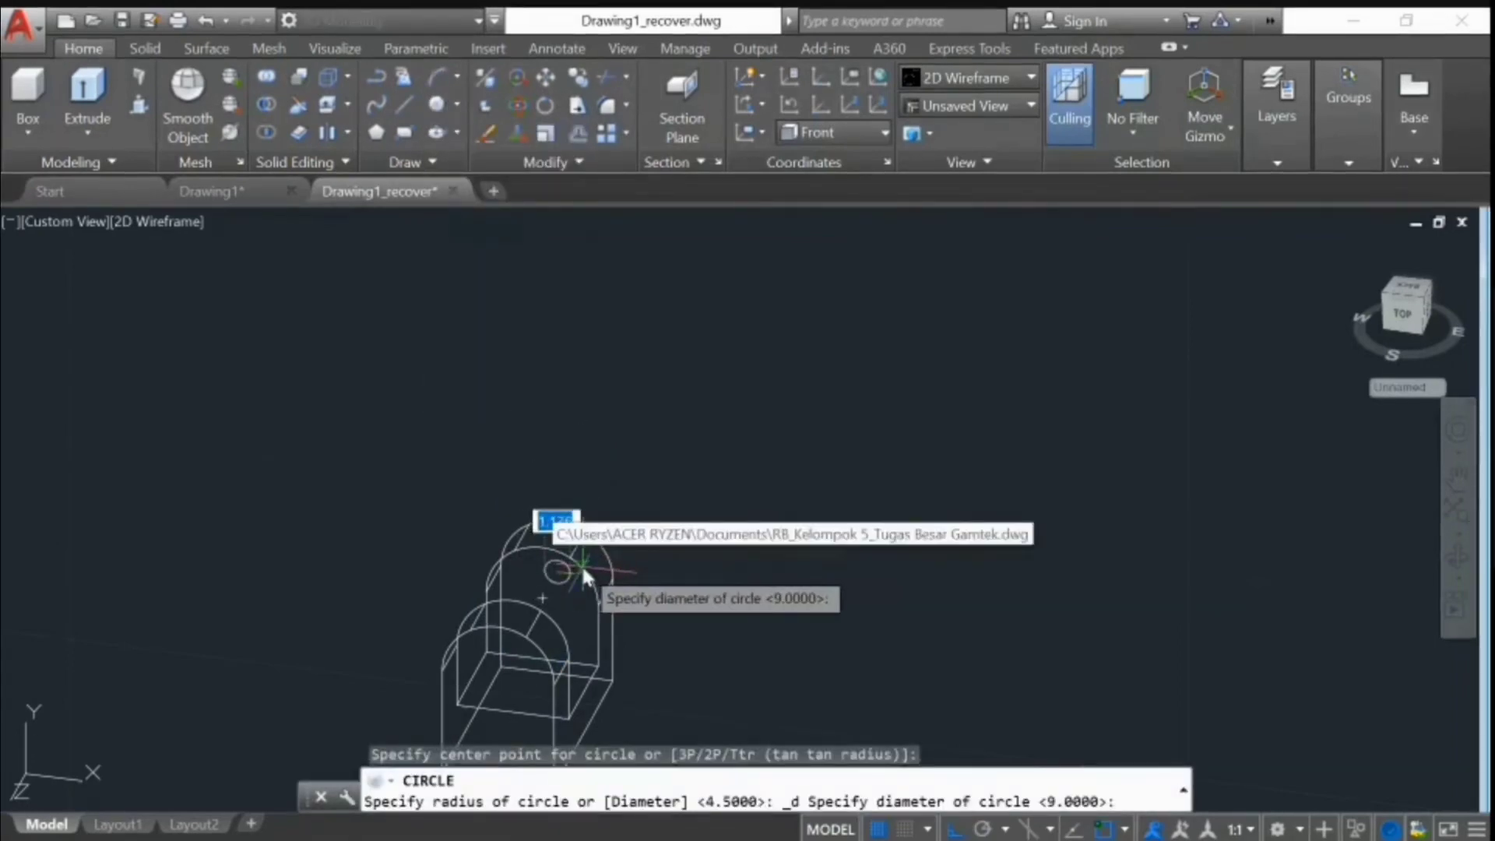
pyautogui.write('4.5')
pyautogui.press('Return')
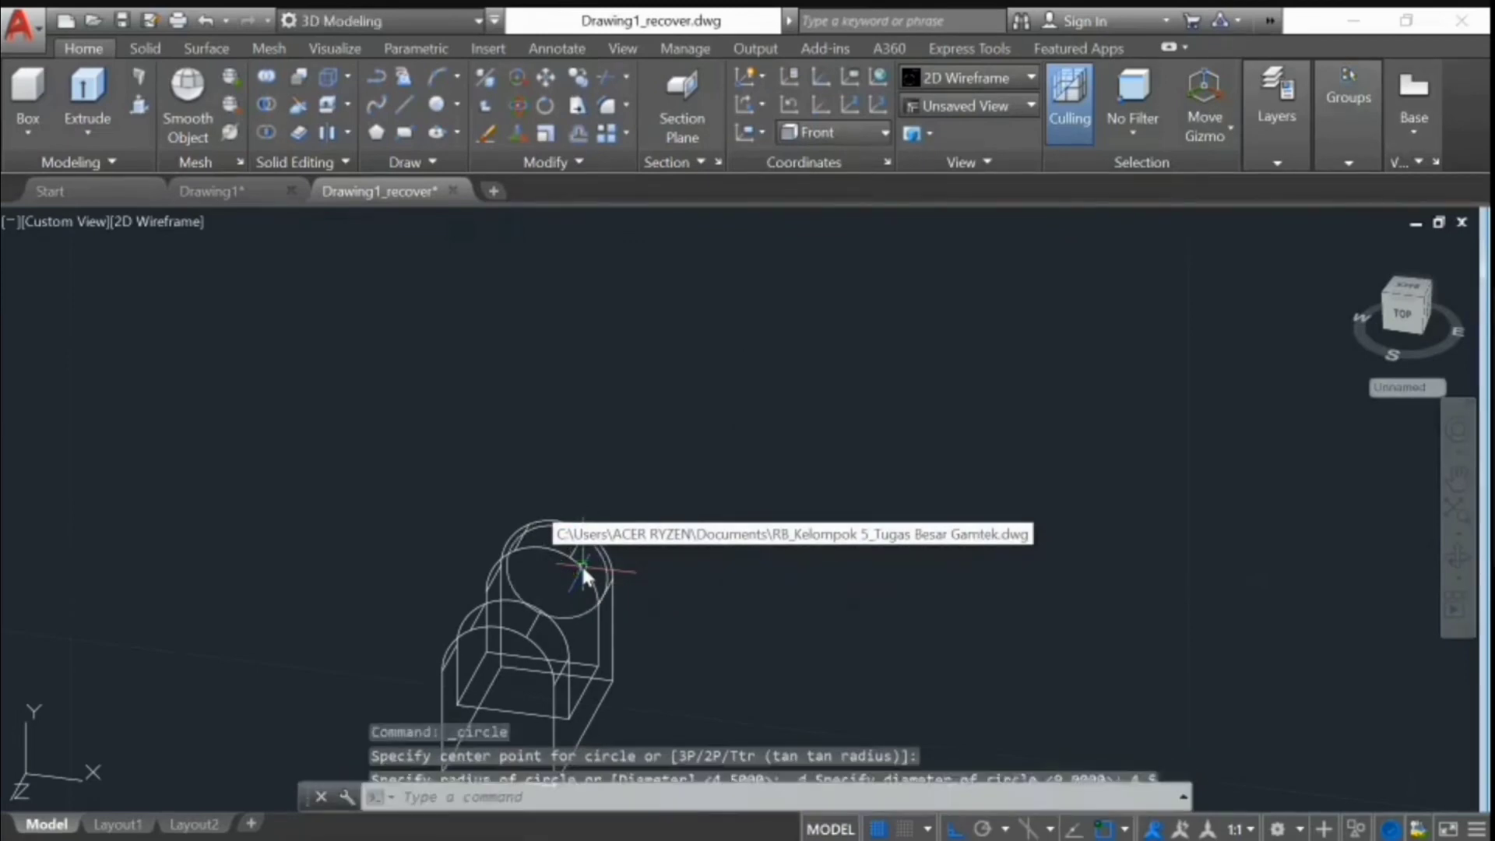
pyautogui.rightClick(582, 572)
pyautogui.press('Escape')
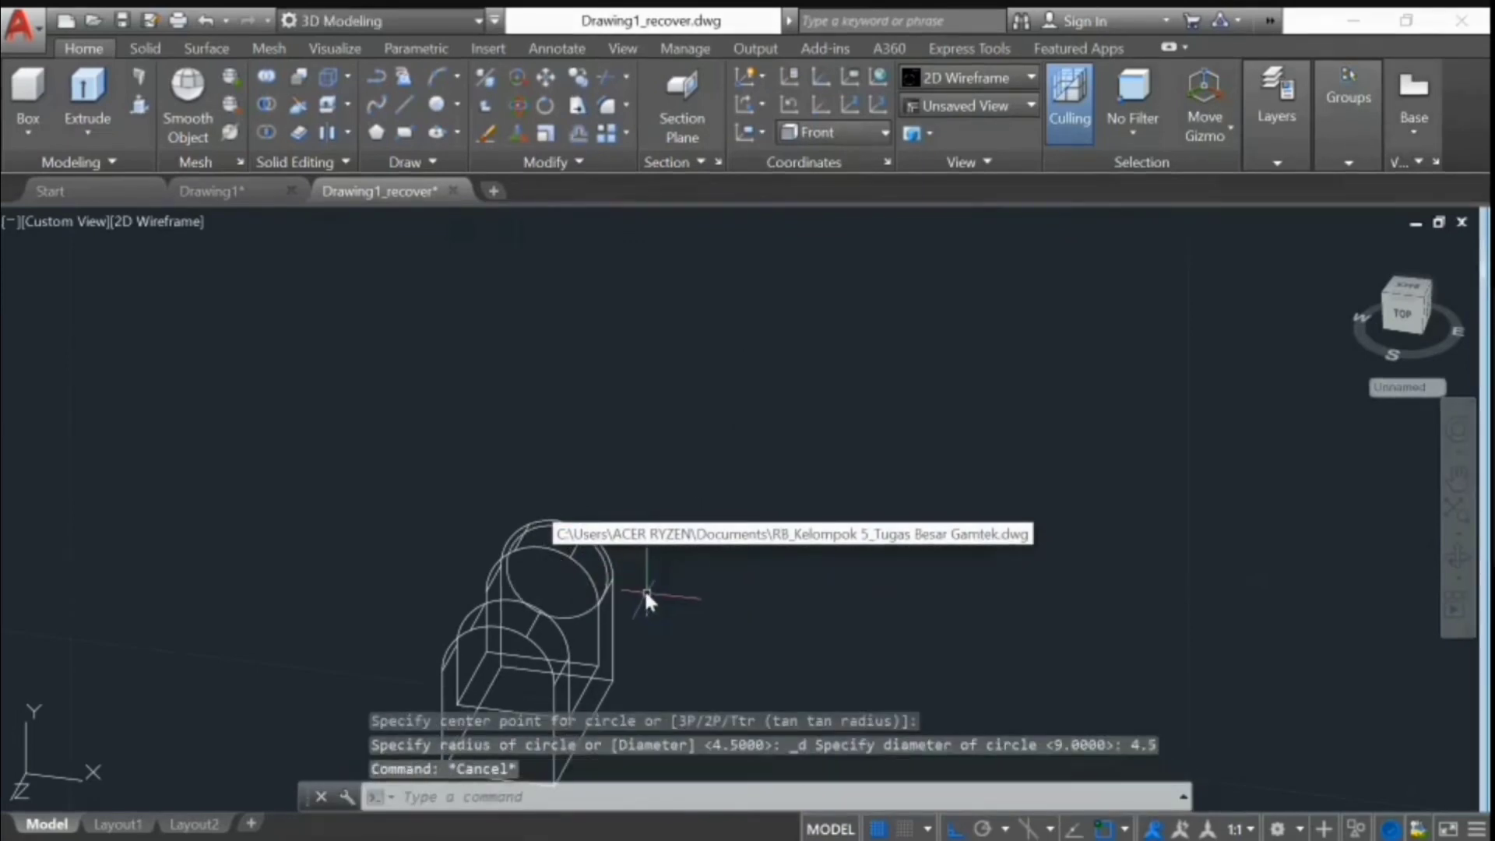
pyautogui.click(582, 606)
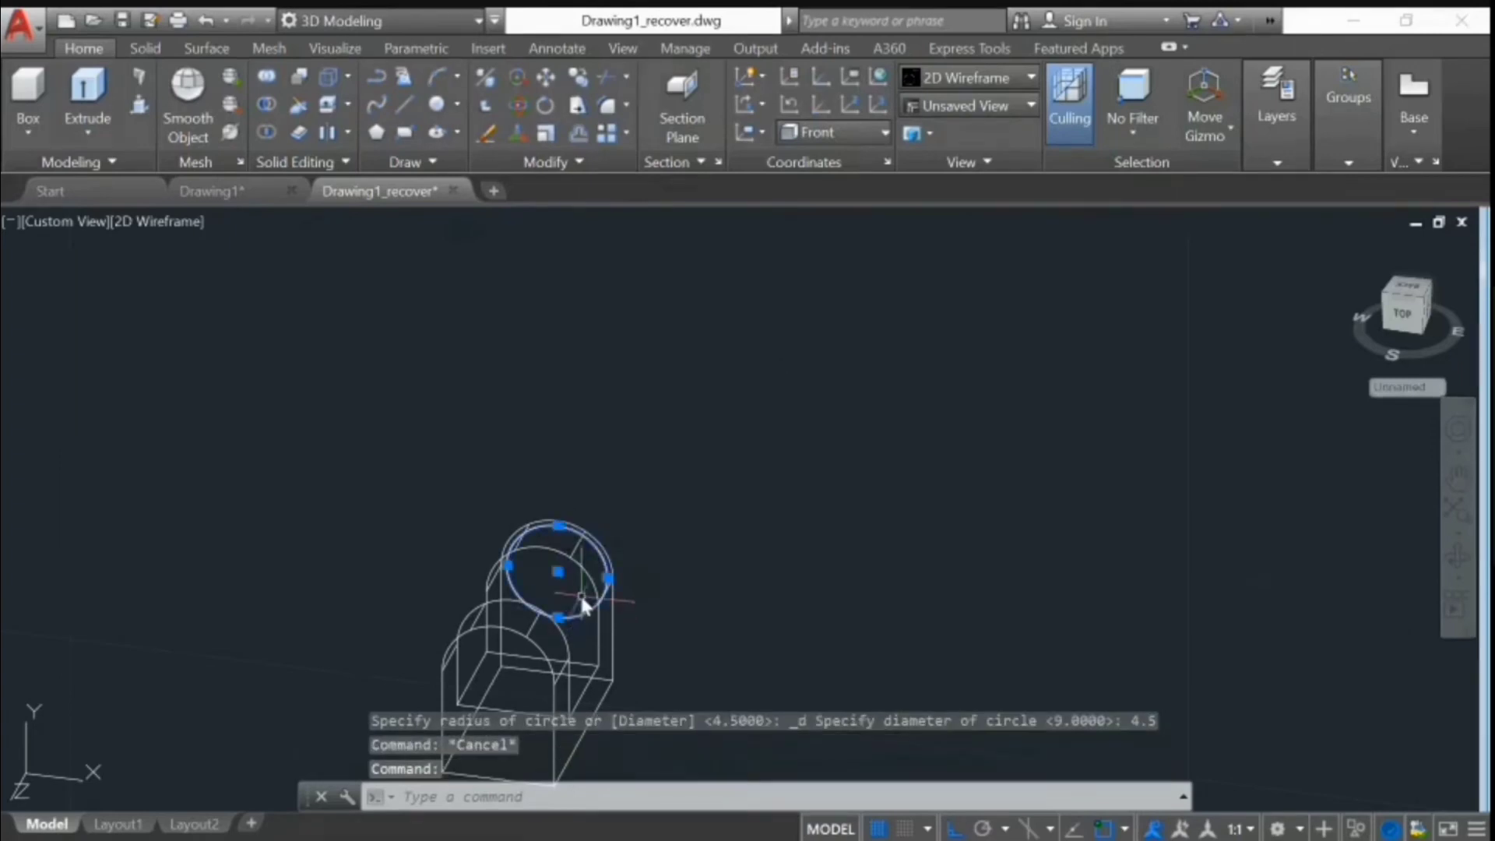
pyautogui.press('Delete')
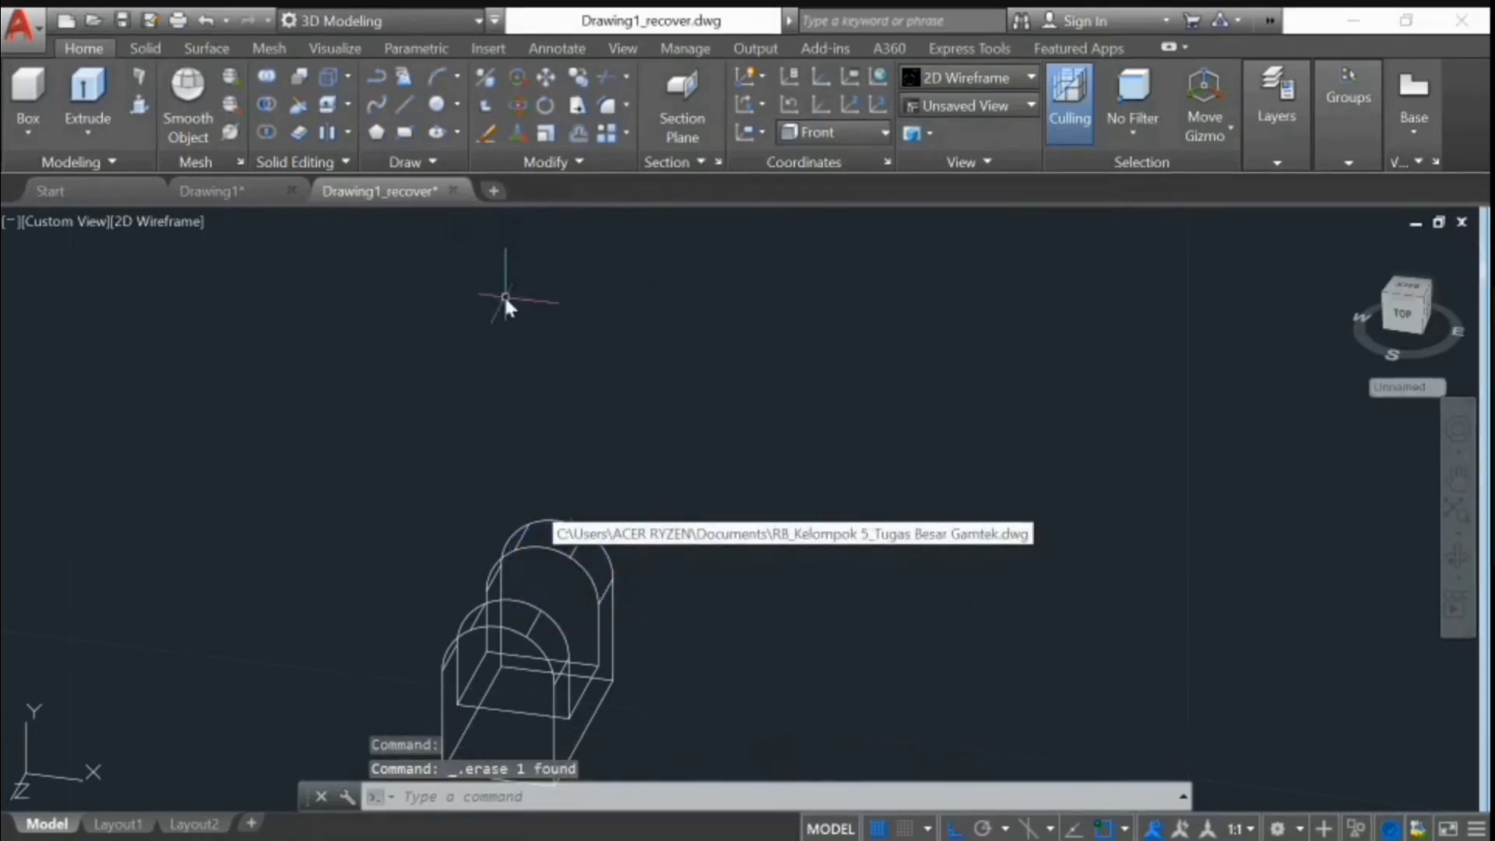
# - Draw a circle of diameter 4 centred on the bracket's rear arch
pyautogui.click(442, 106)
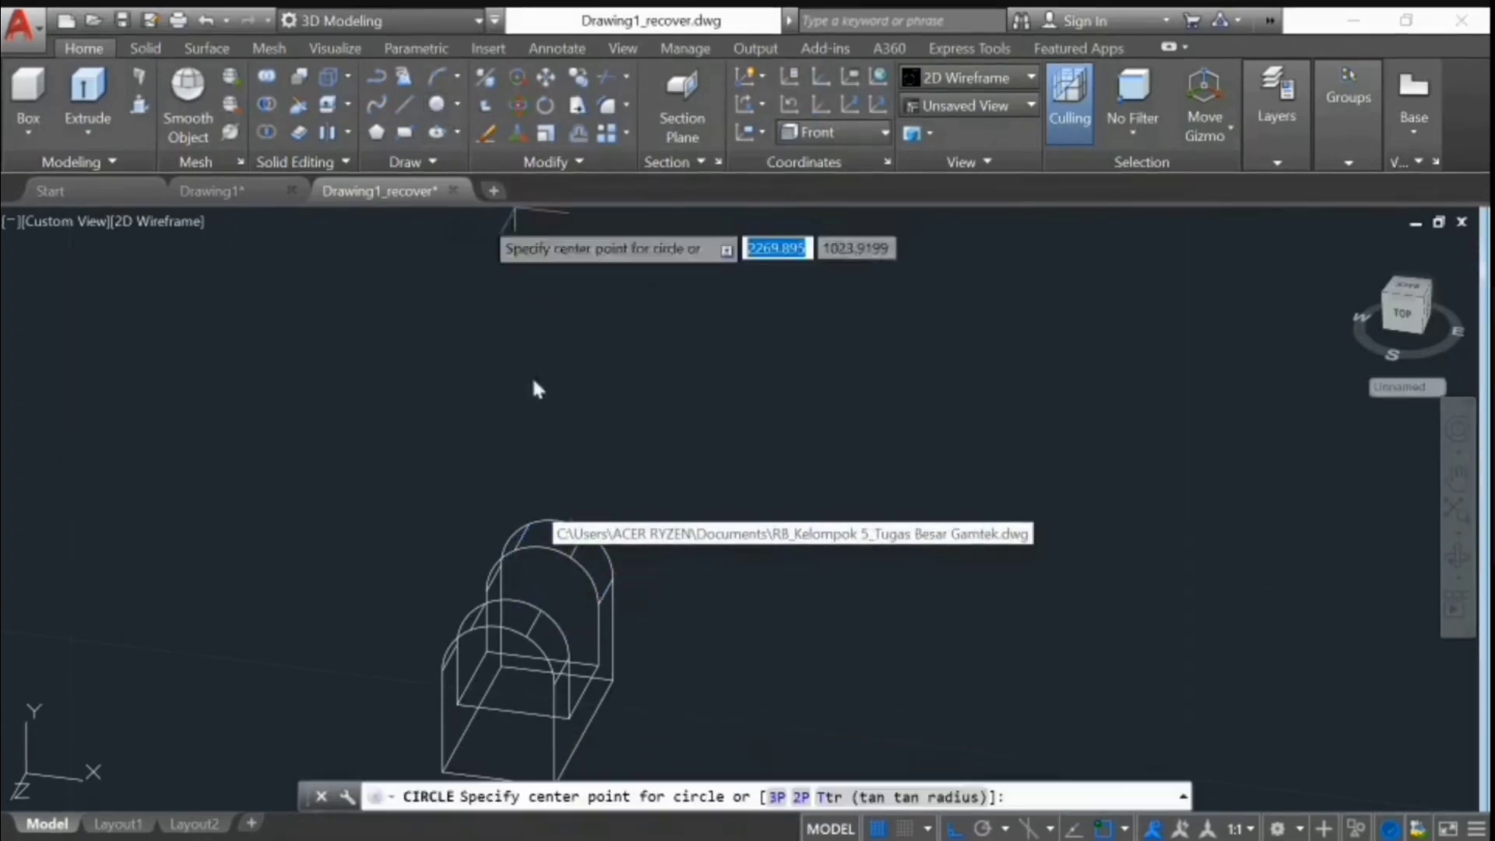
pyautogui.click(562, 572)
pyautogui.write('4')
pyautogui.press('Return')
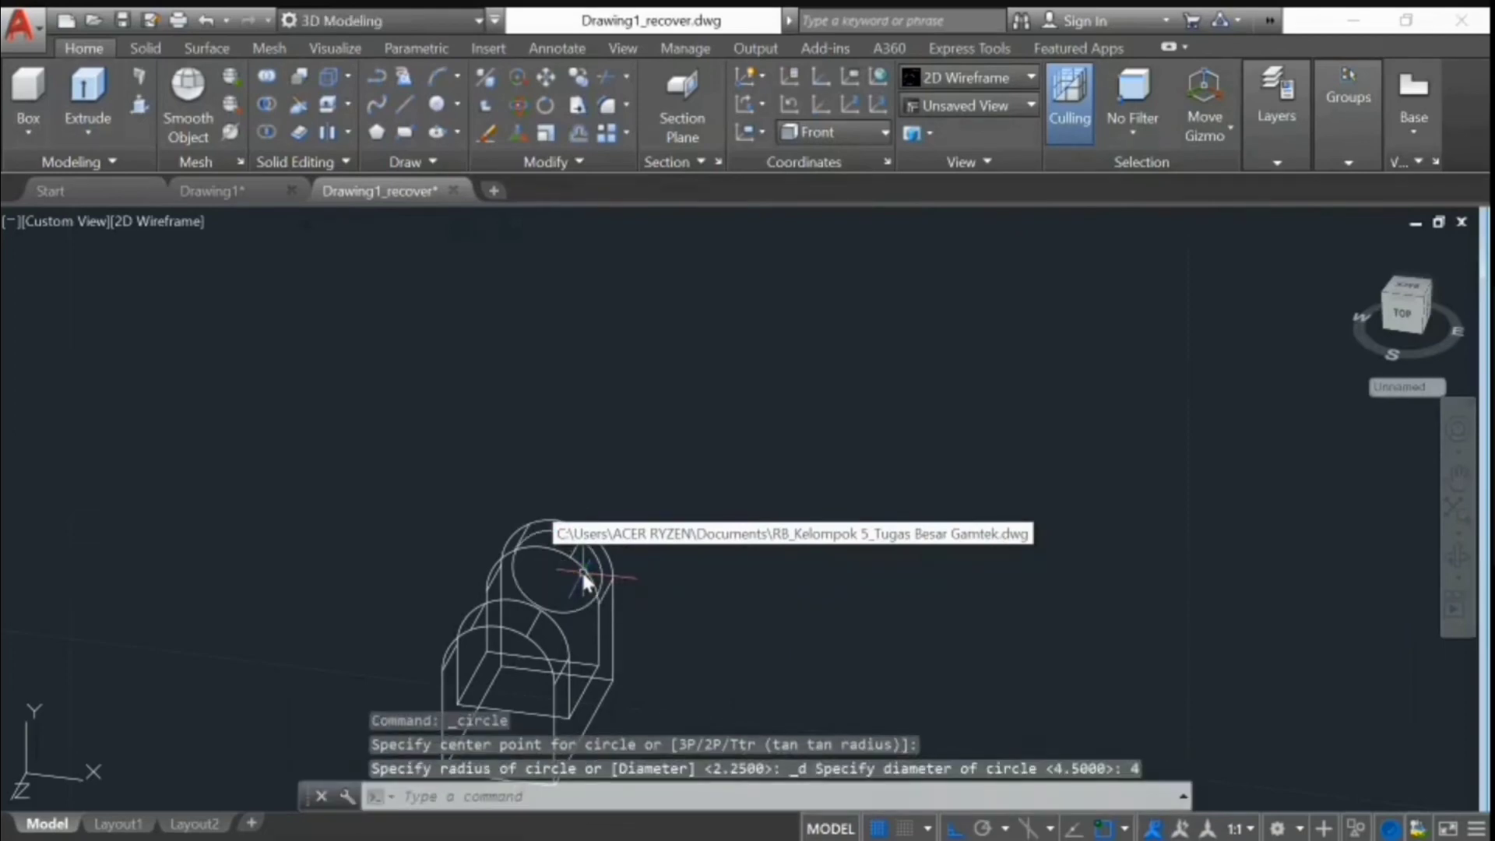
pyautogui.press('Escape')
# - Press-pull the circle forward into a cylinder that runs past the bracket's front arch
pyautogui.write('pre')
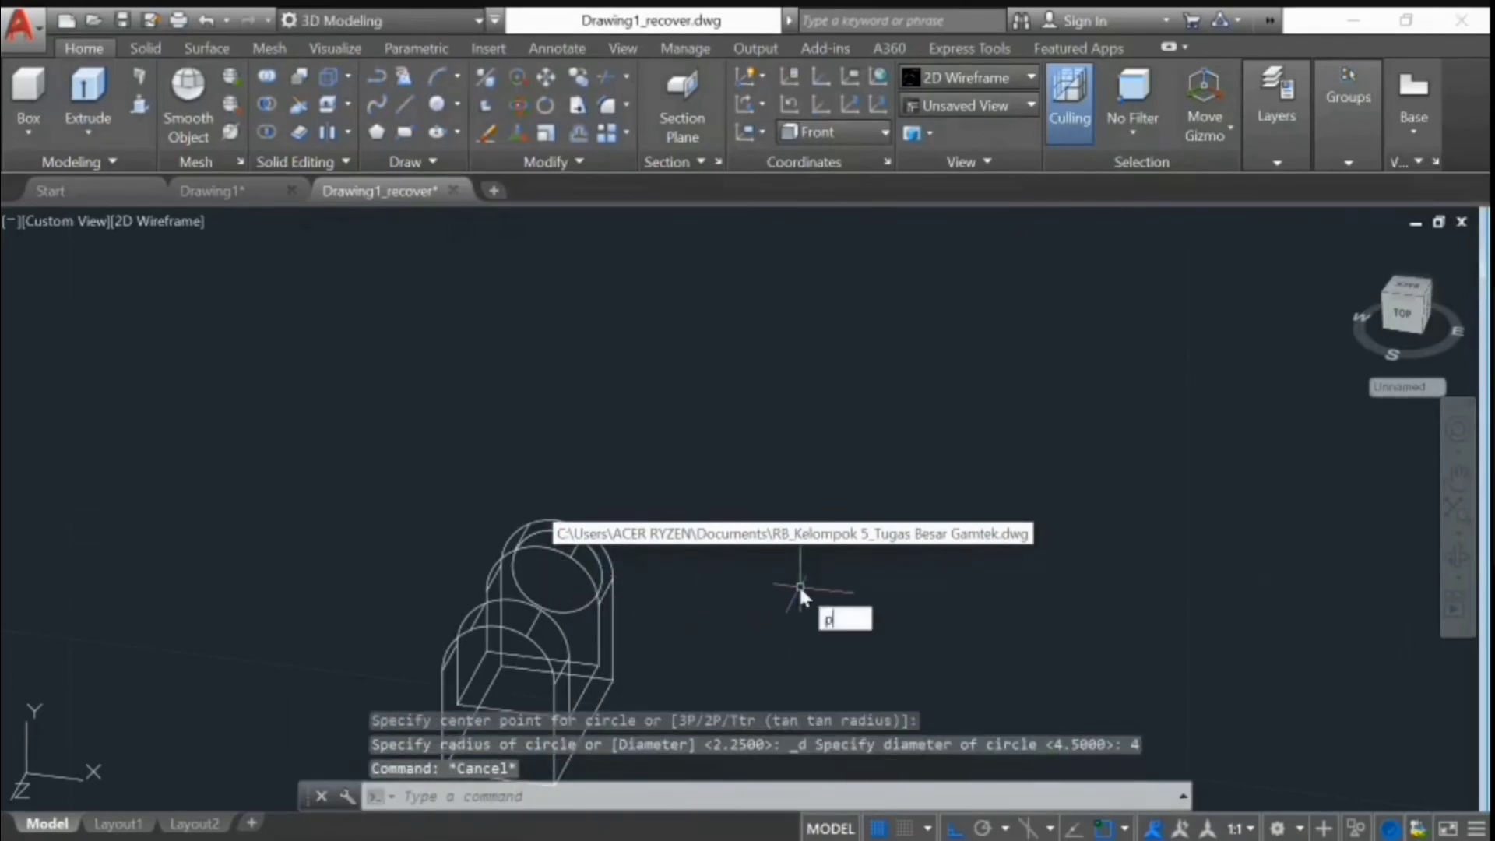
pyautogui.click(867, 656)
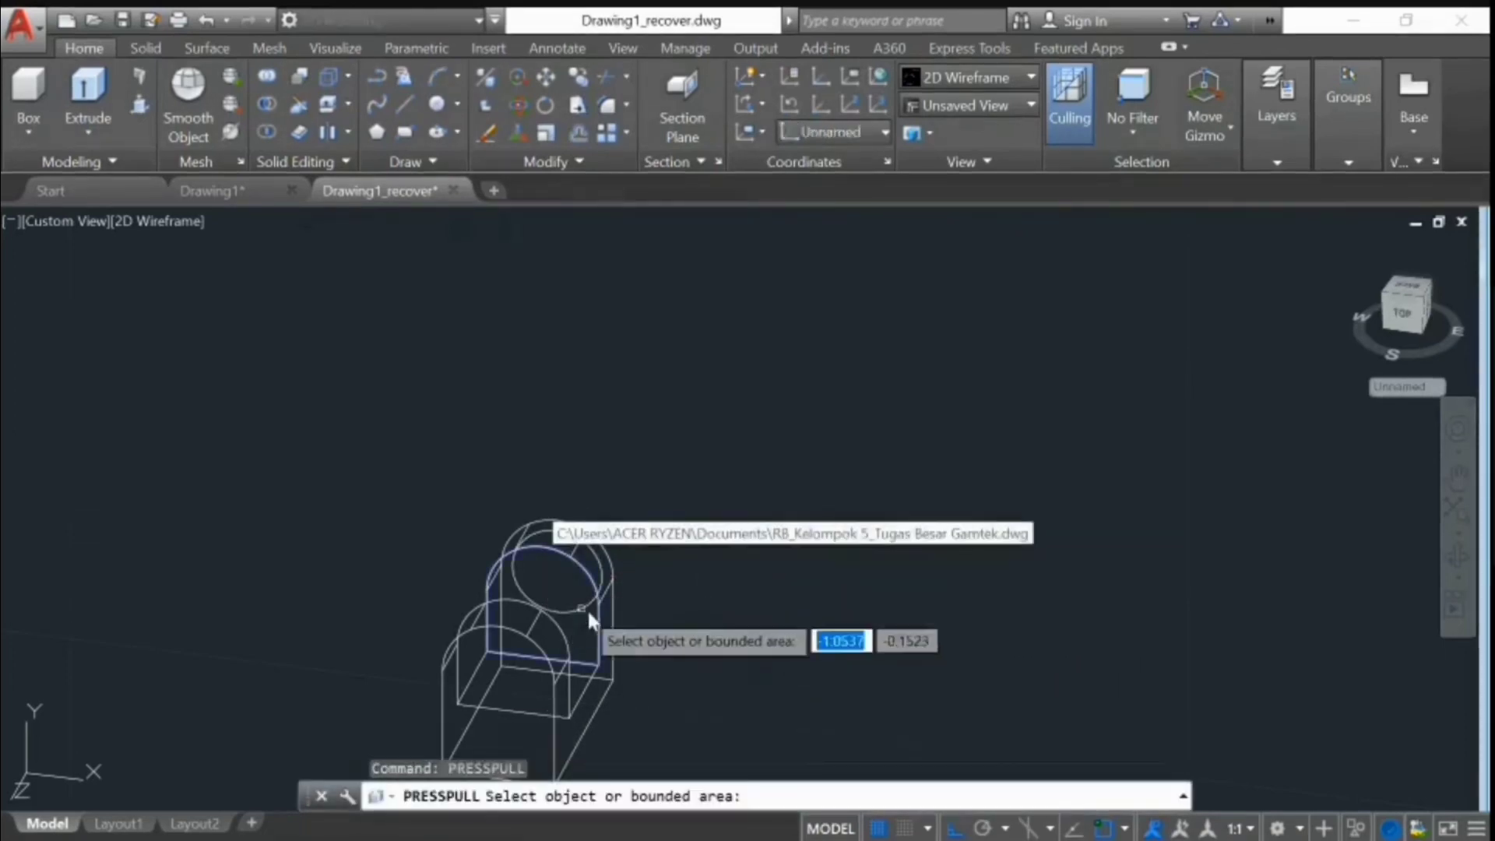
pyautogui.click(601, 580)
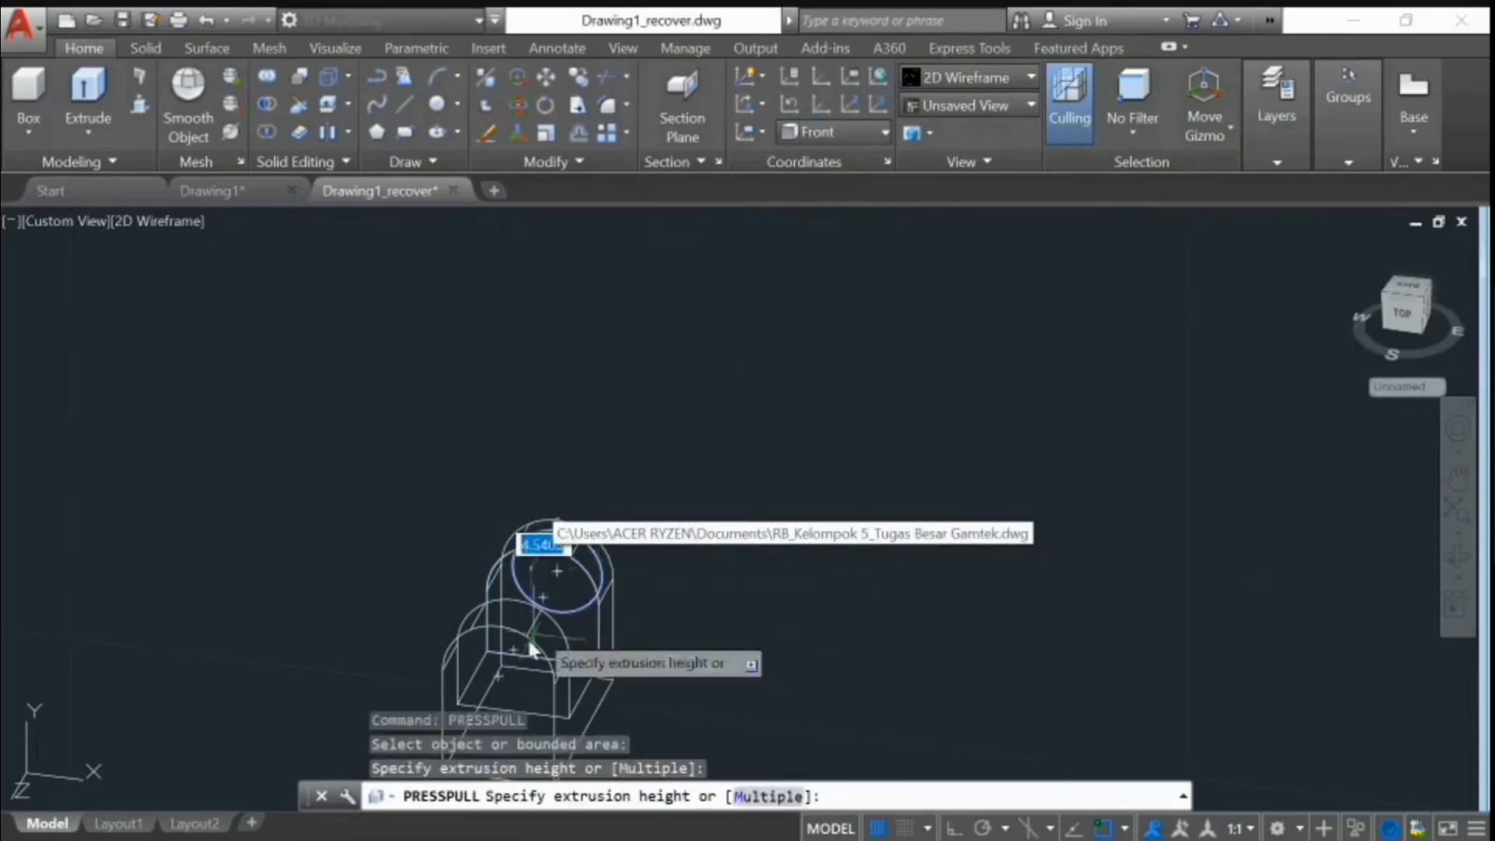
pyautogui.moveTo(450, 731); pyautogui.dragTo(380, 537, button='middle')
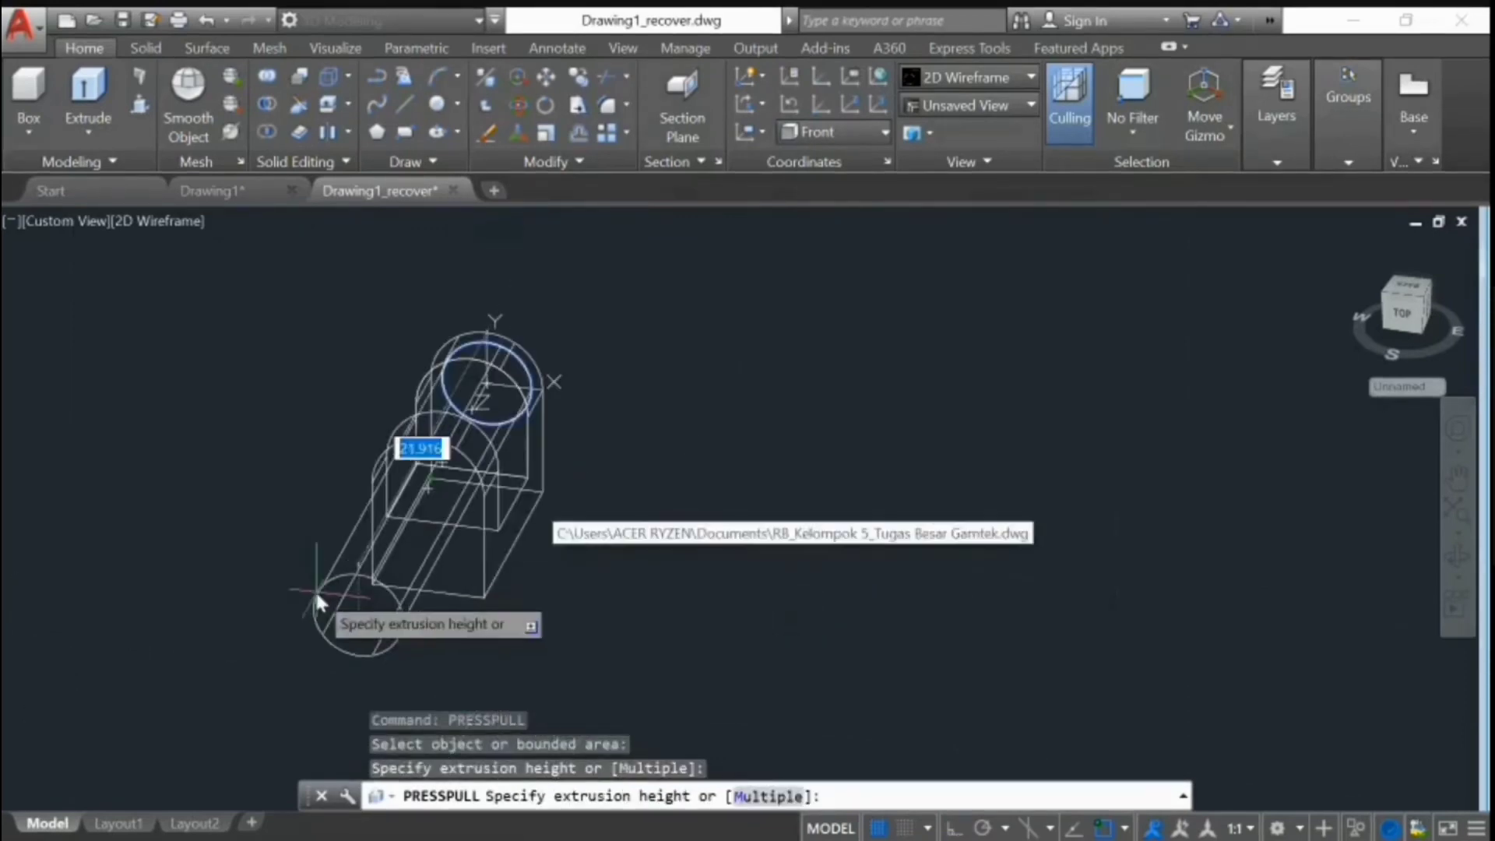
pyautogui.click(310, 600)
pyautogui.press('Return')
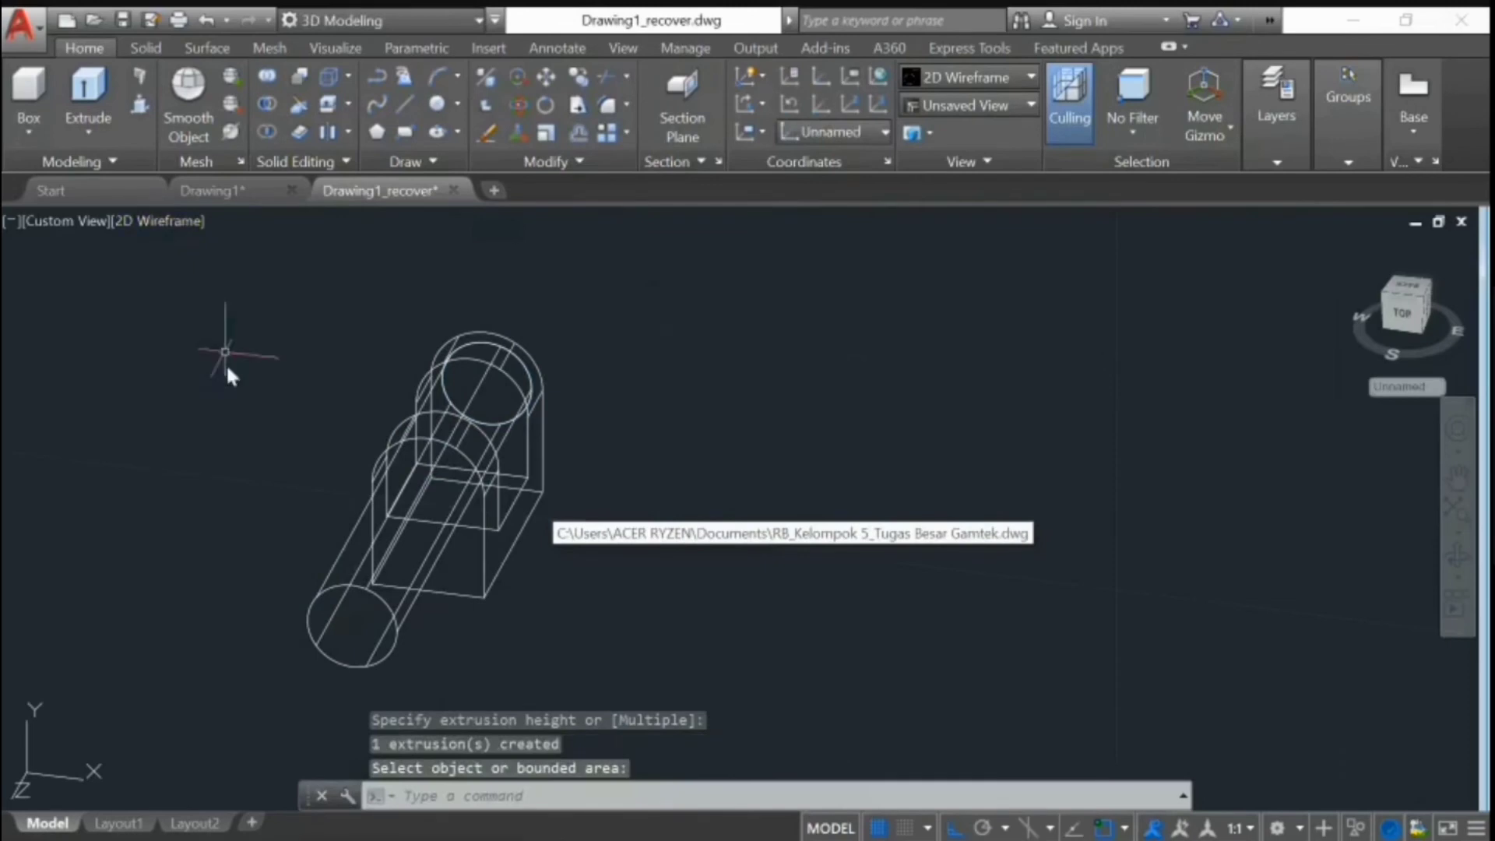
# - Show the model in Realistic style and shift the cylinder back along its axis until it protrudes behind the rear arch
pyautogui.click(165, 224)
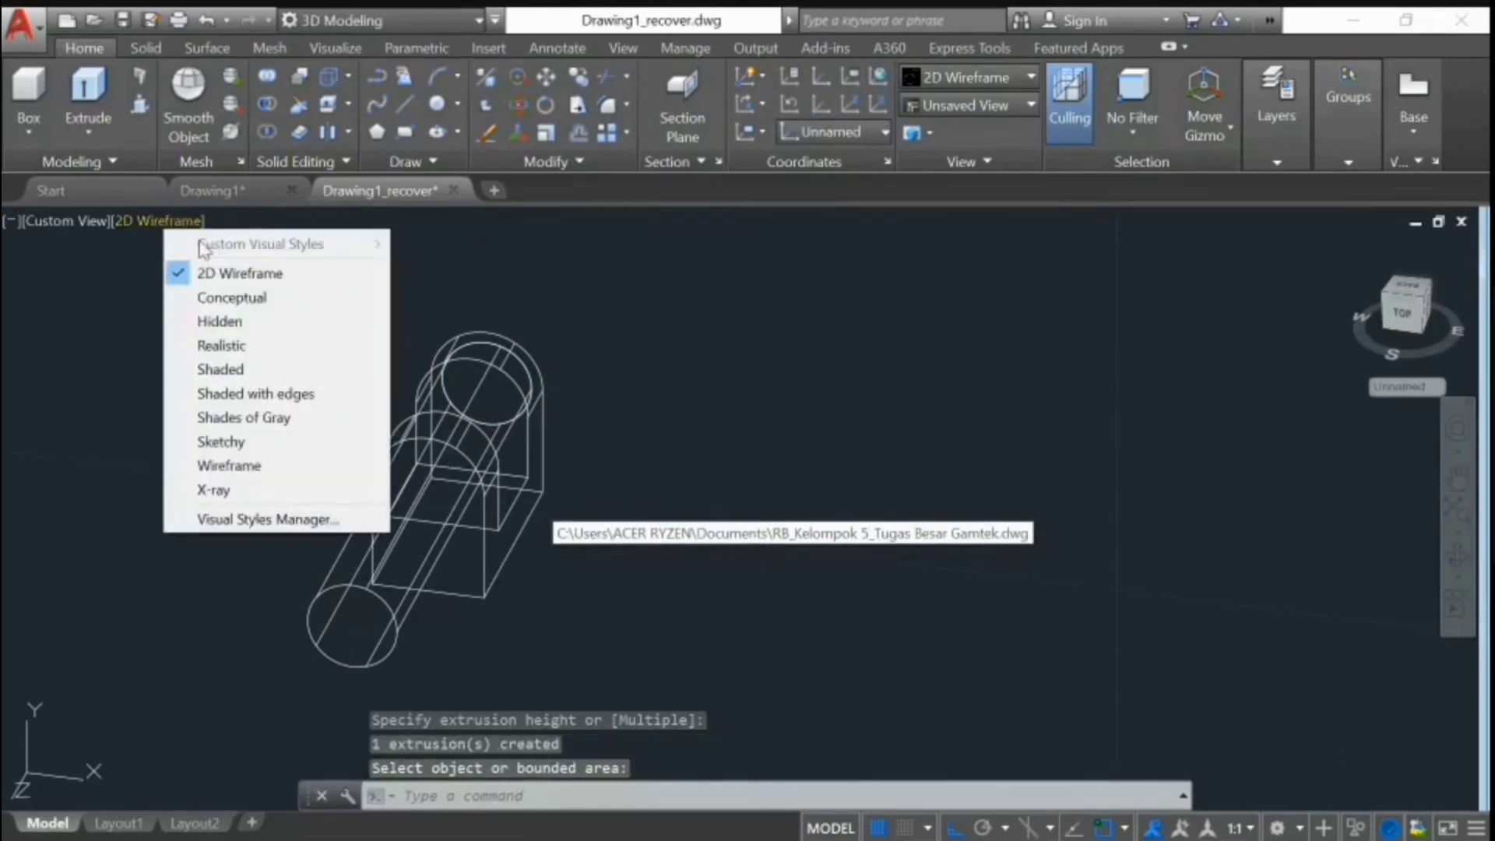
pyautogui.click(236, 348)
pyautogui.click(463, 527)
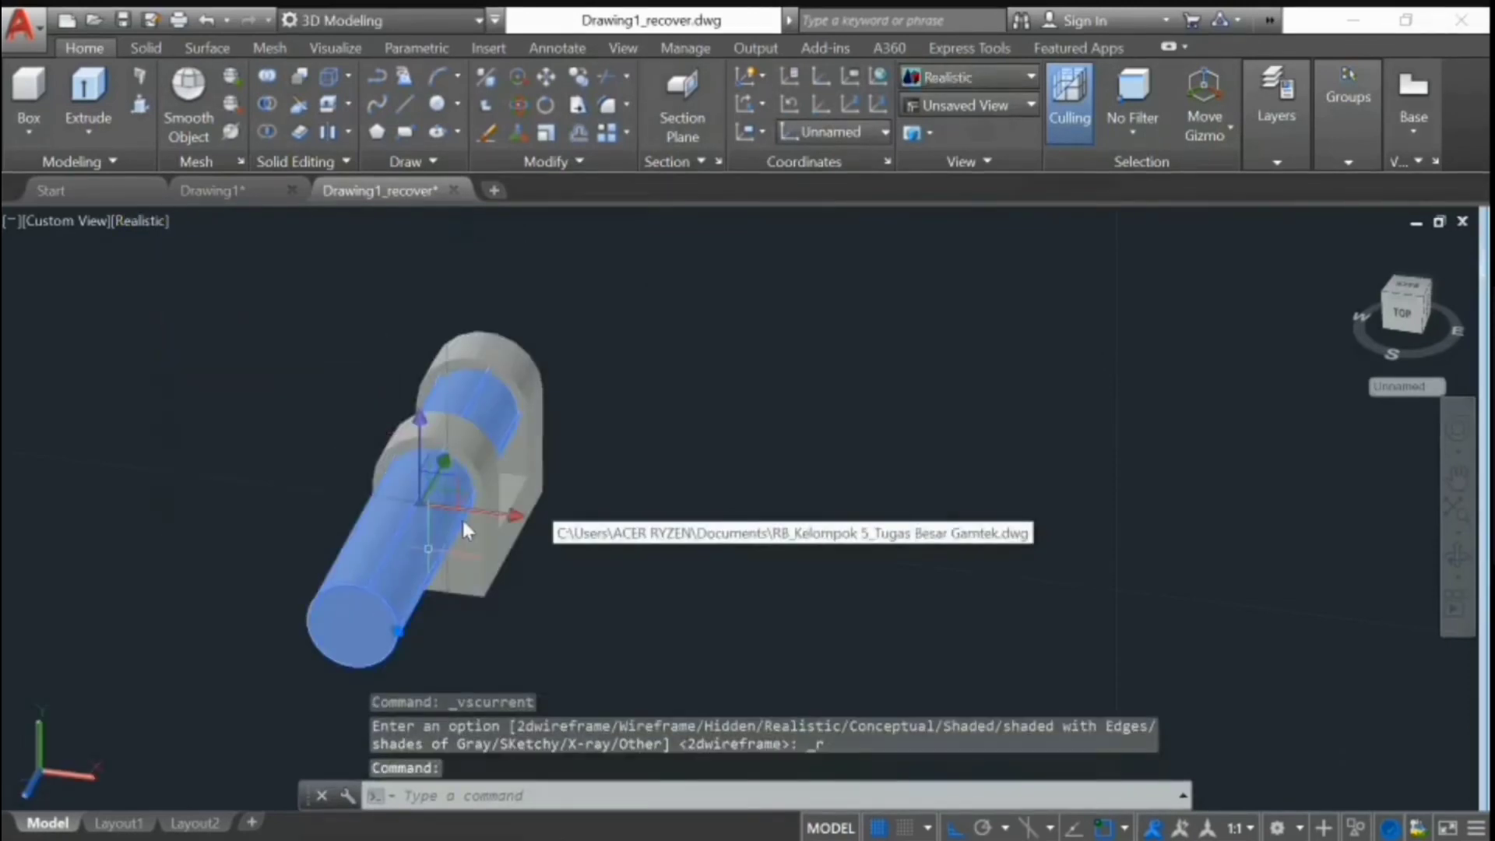
pyautogui.click(445, 461)
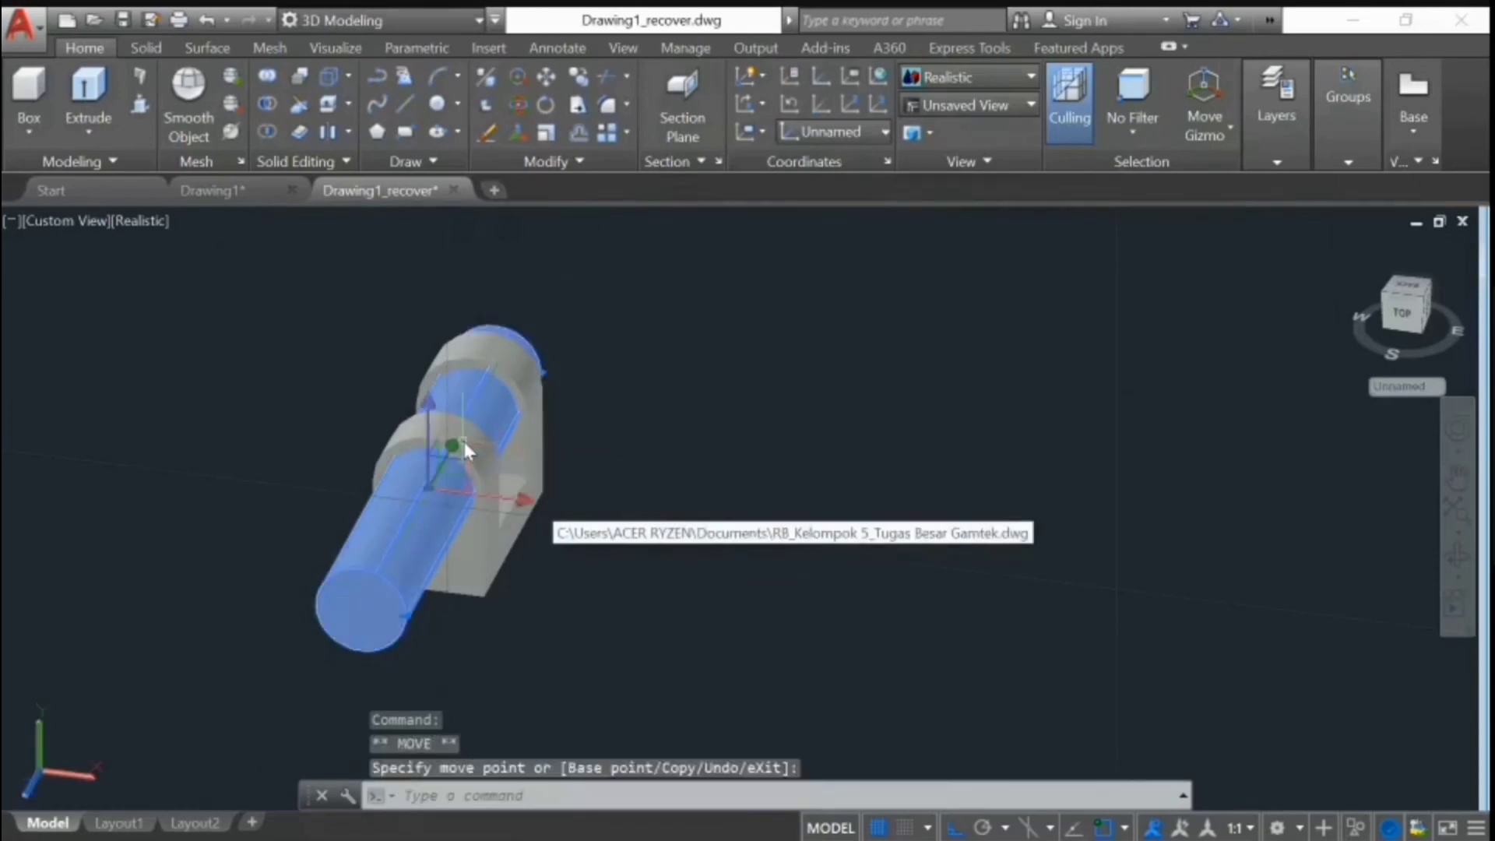
pyautogui.press('Escape')
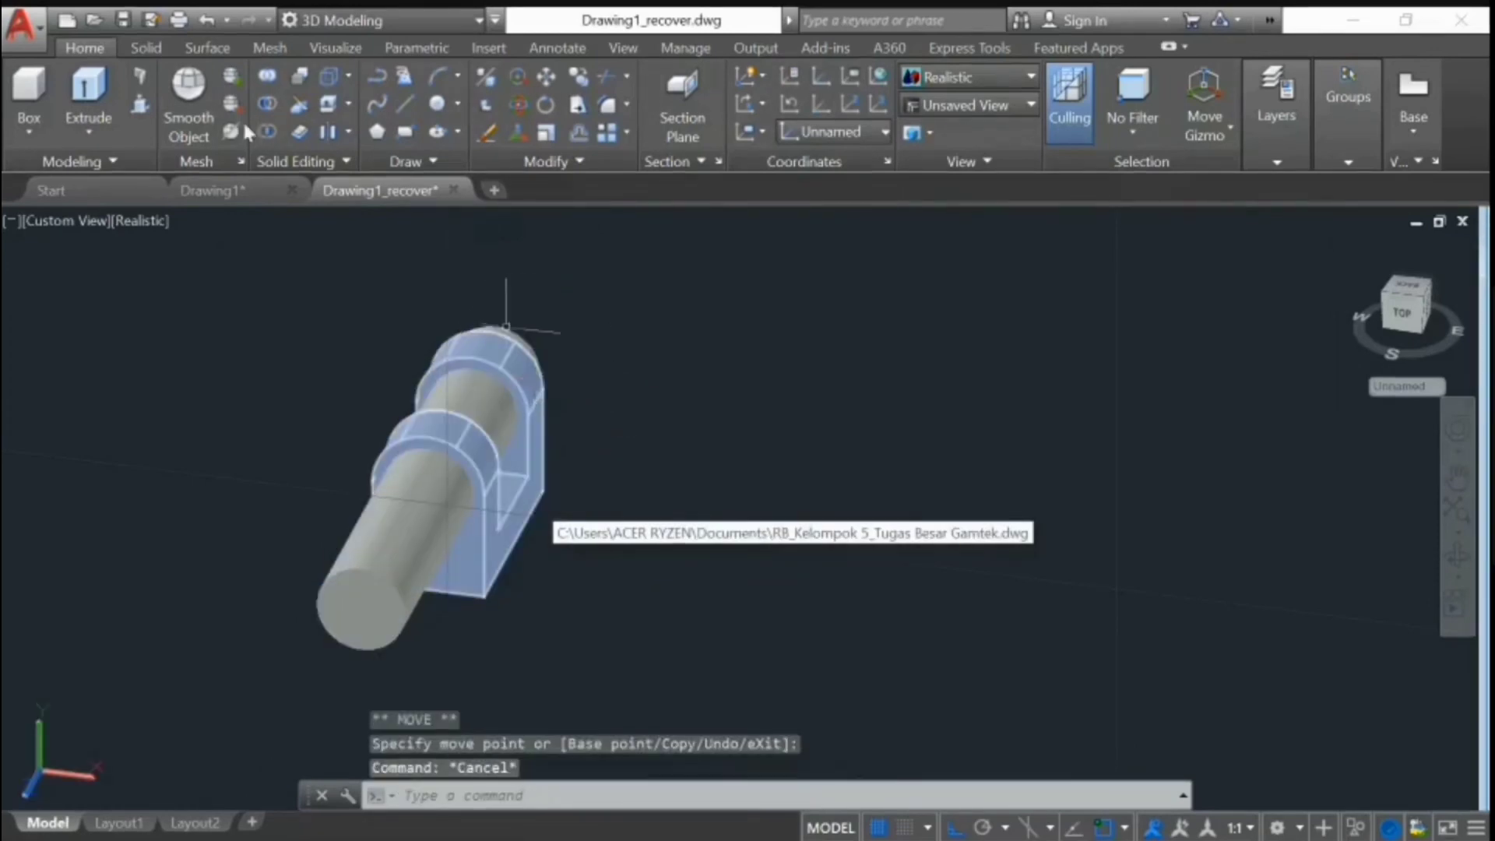
# - Subtract the cylinder from the bracket to cut round holes through both arches
pyautogui.click(268, 104)
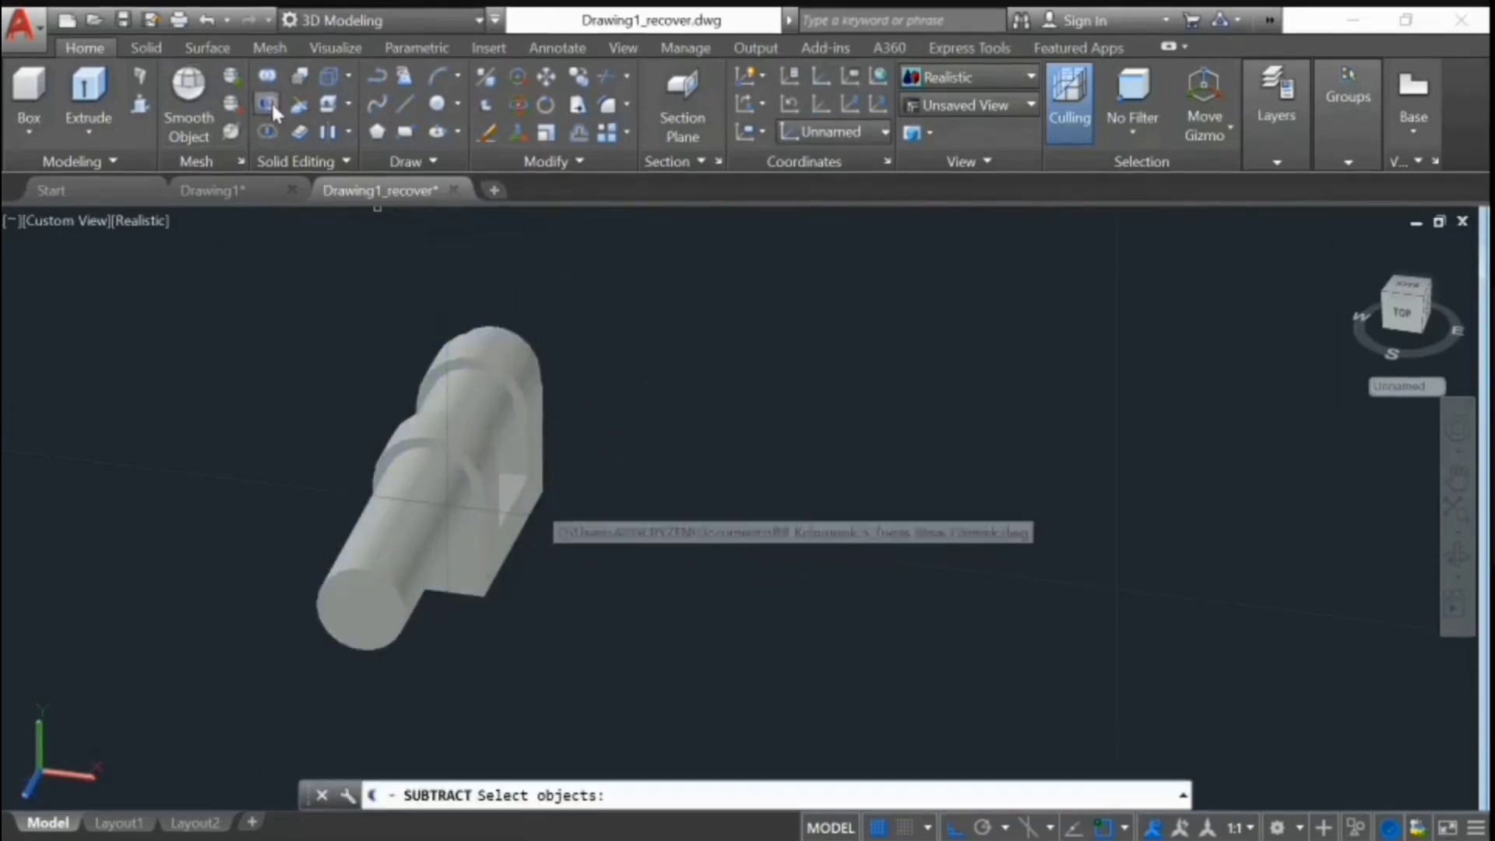
pyautogui.click(520, 376)
pyautogui.press('Return')
pyautogui.click(473, 398)
pyautogui.press('Return')
# - Switch to the Top view and bring the bracket beside the rails into view
pyautogui.moveTo(811, 418)
pyautogui.keyDown('shift'); pyautogui.mouseDown(button='middle')
pyautogui.moveTo(778, 423)
pyautogui.moveTo(796, 440)
pyautogui.mouseUp(button='middle'); pyautogui.keyUp('shift')
pyautogui.click(70, 220)
pyautogui.click(172, 268)
pyautogui.moveTo(1217, 429); pyautogui.dragTo(801, 188, button='middle')
pyautogui.scroll(-2, 835, 213)
pyautogui.moveTo(897, 282); pyautogui.dragTo(823, 429, button='middle')
pyautogui.scroll(2, 889, 387)
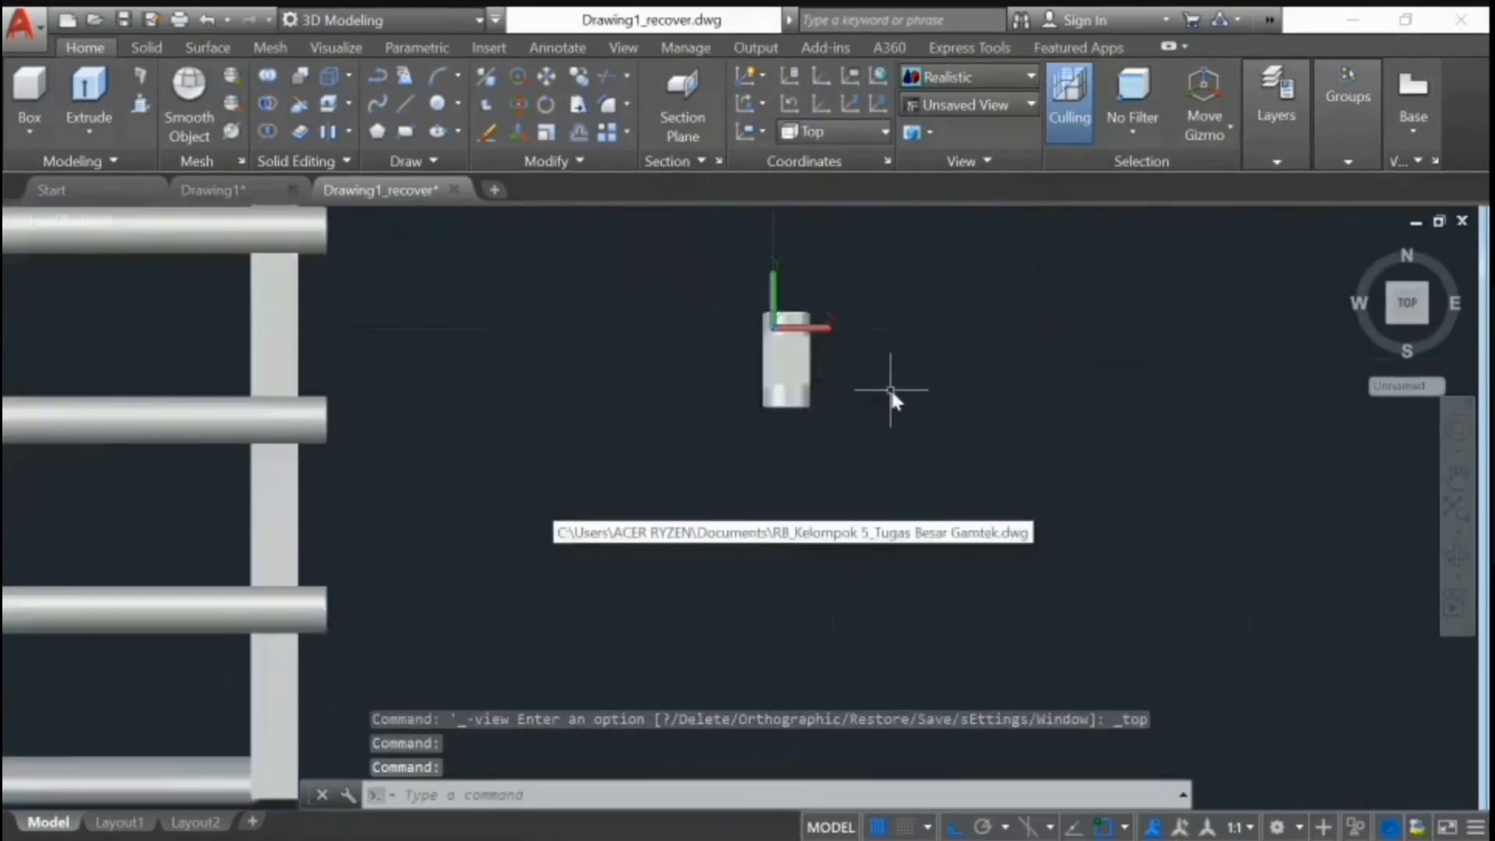
pyautogui.scroll(3, 856, 373)
pyautogui.click(762, 399)
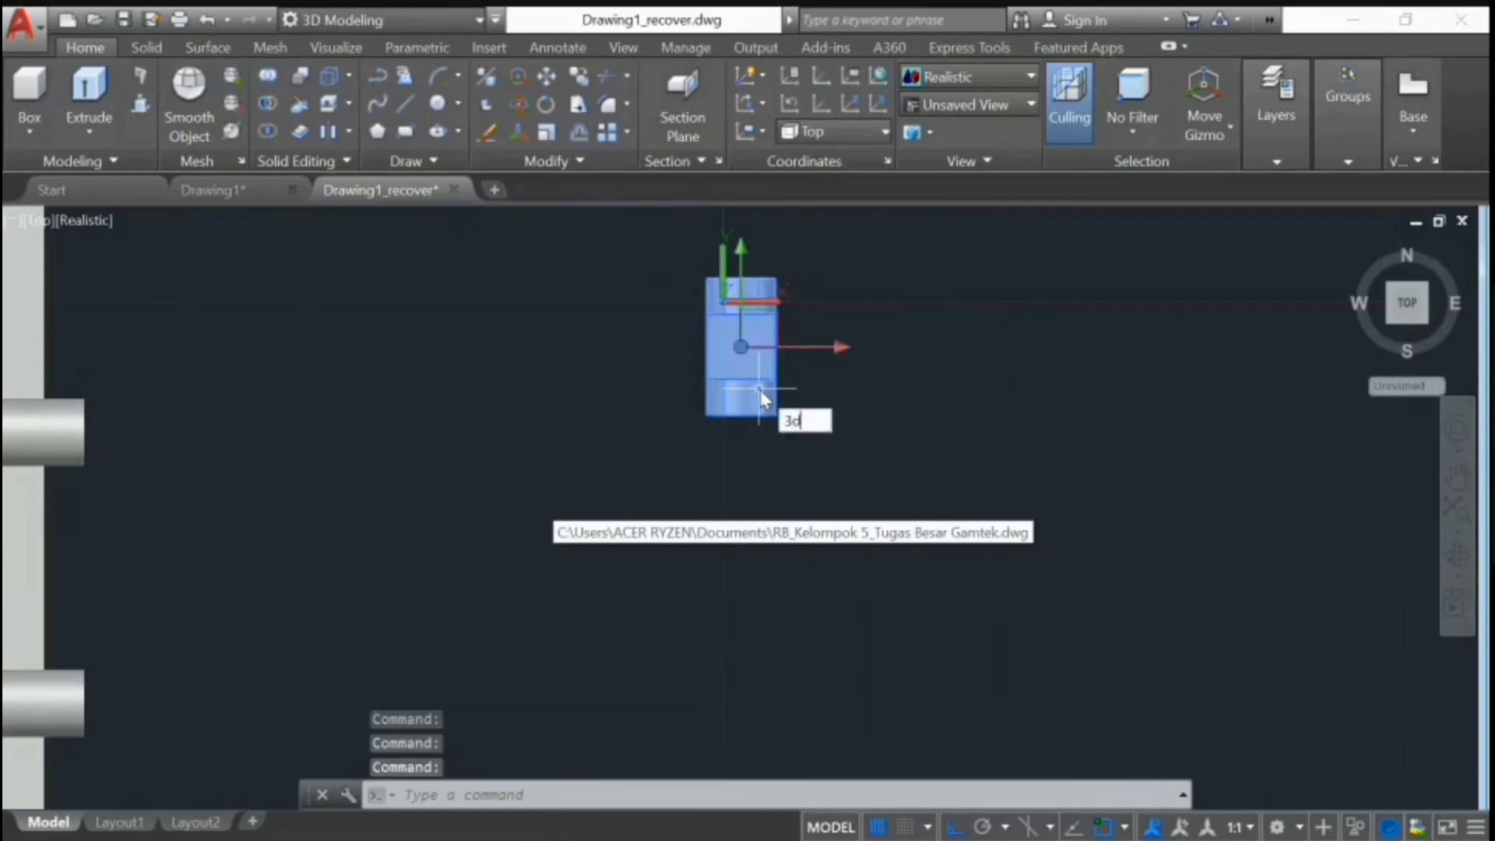
pyautogui.click(827, 449)
pyautogui.keyDown('shift'); pyautogui.moveTo(875, 390); pyautogui.dragTo(806, 208, button='middle'); pyautogui.keyUp('shift')
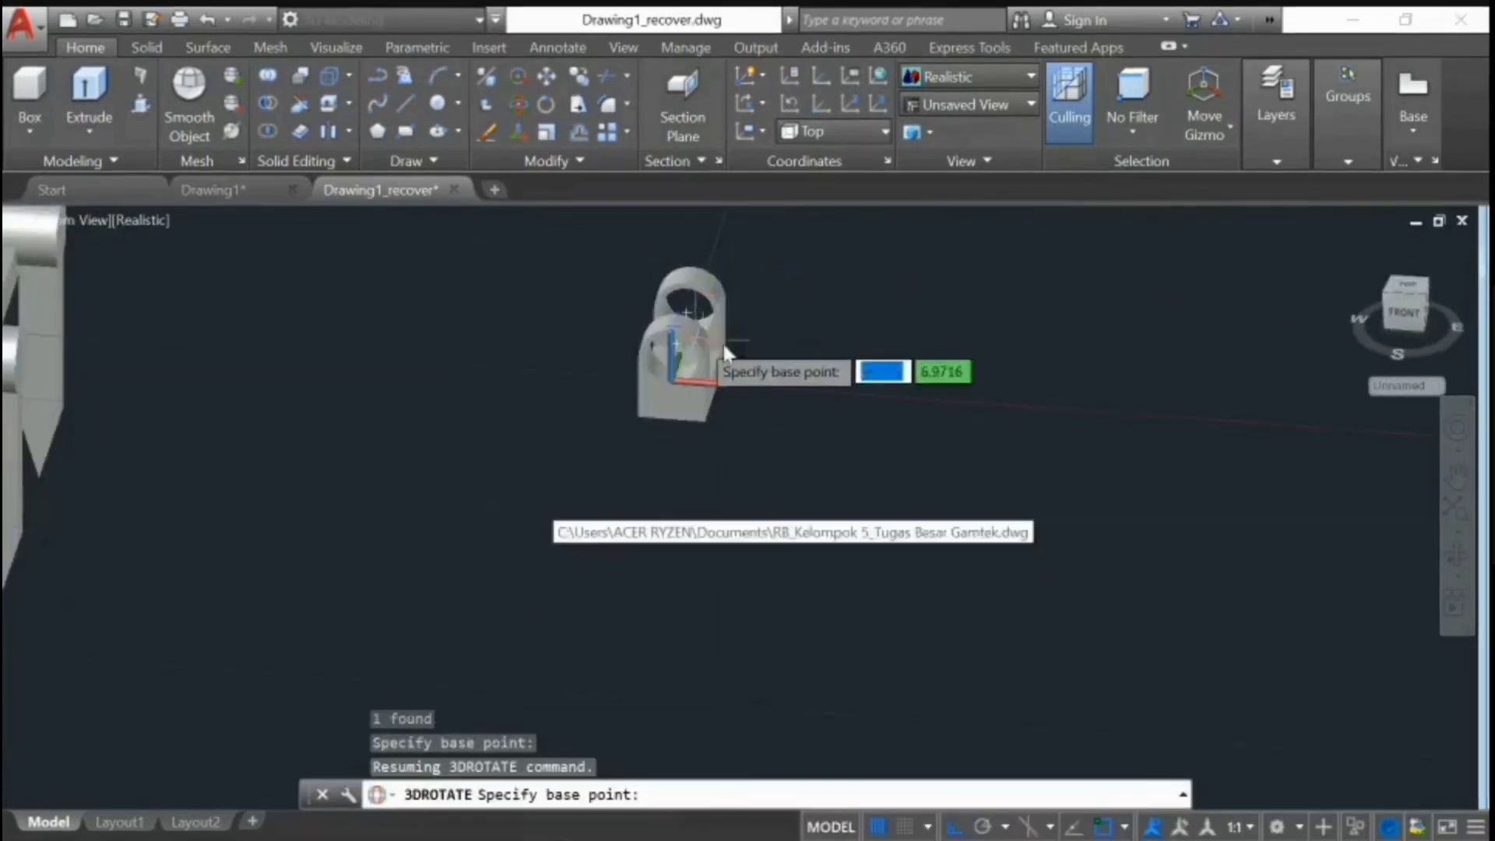
pyautogui.press('Escape')
# - Rotate the bracket a quarter turn about its vertical axis with 3D Rotate
pyautogui.click(521, 101)
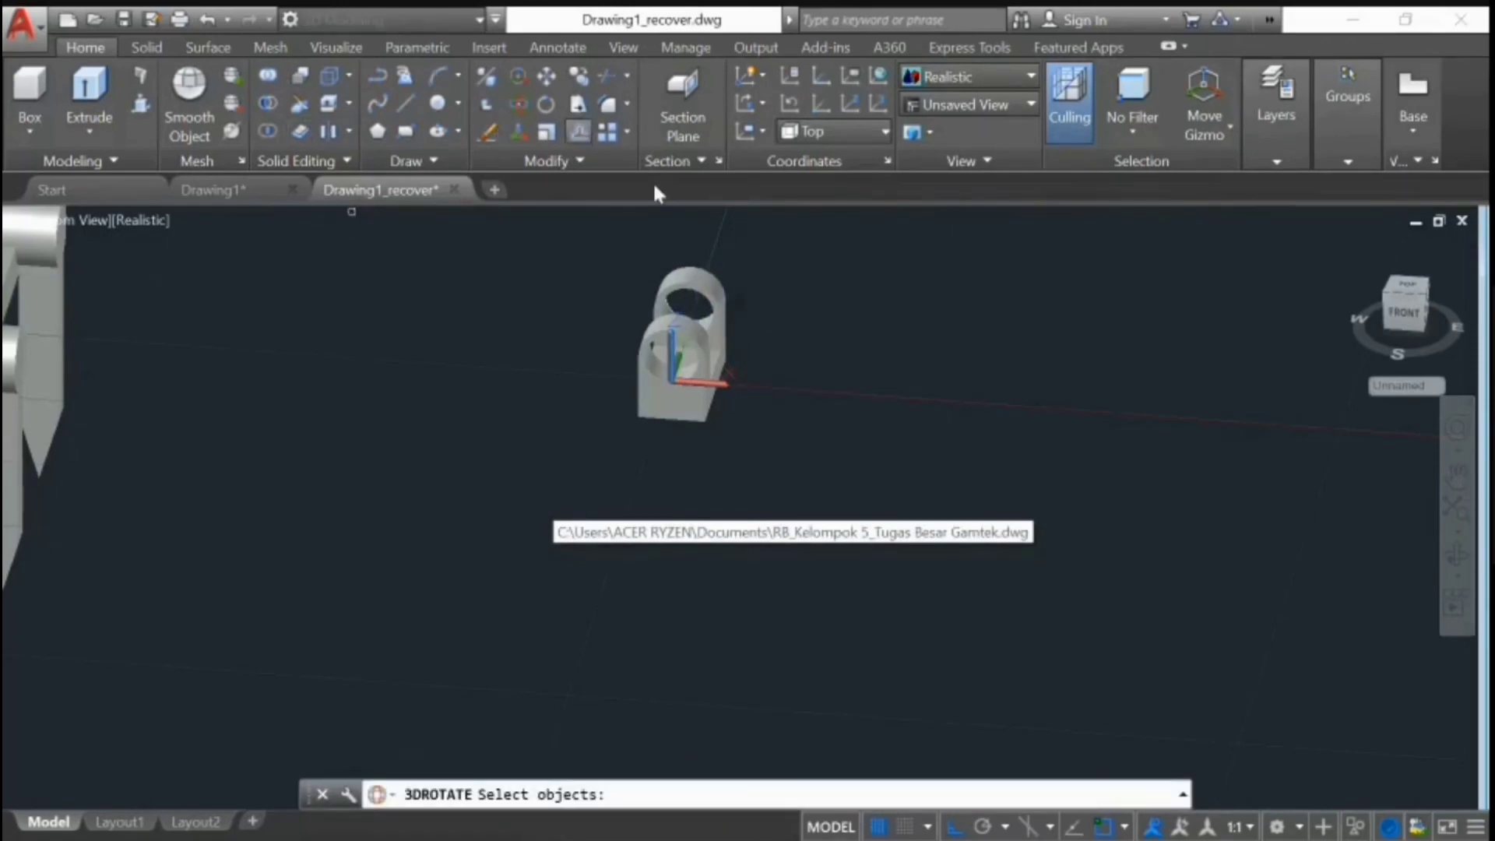
pyautogui.click(688, 339)
pyautogui.press('Return')
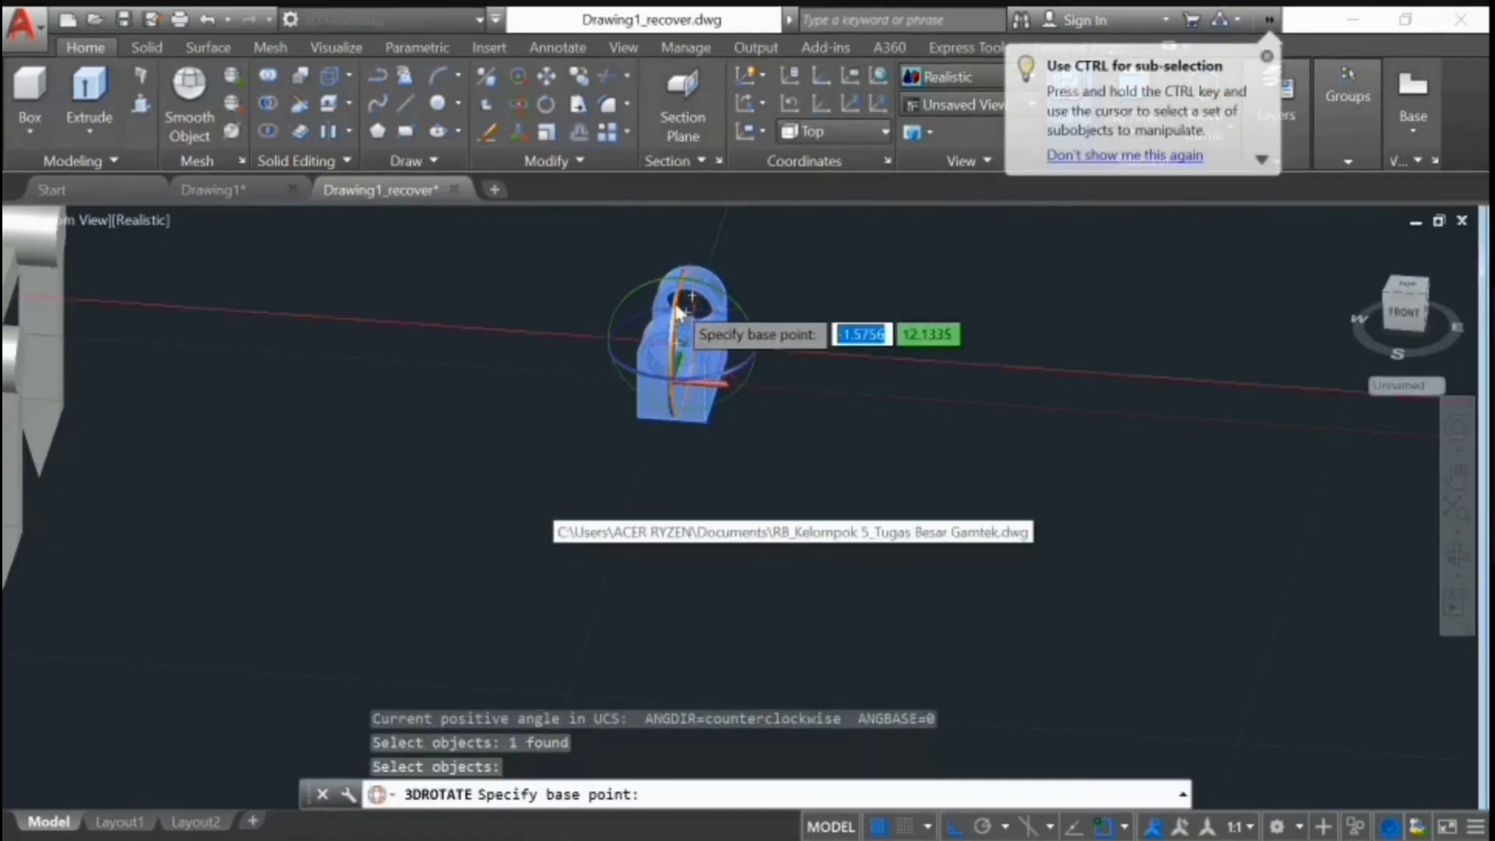
pyautogui.click(679, 316)
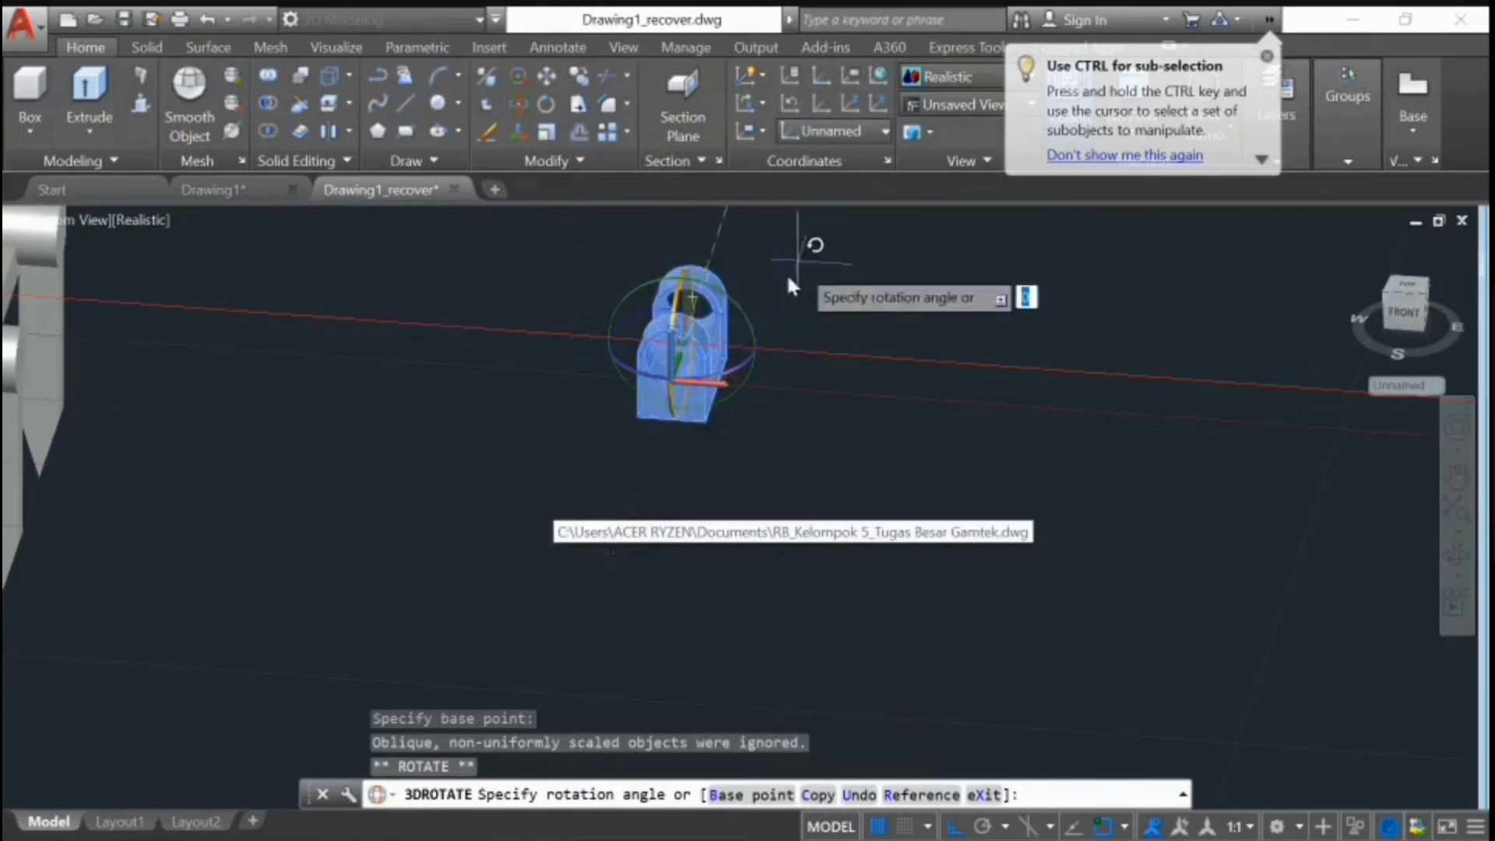
pyautogui.press('Escape')
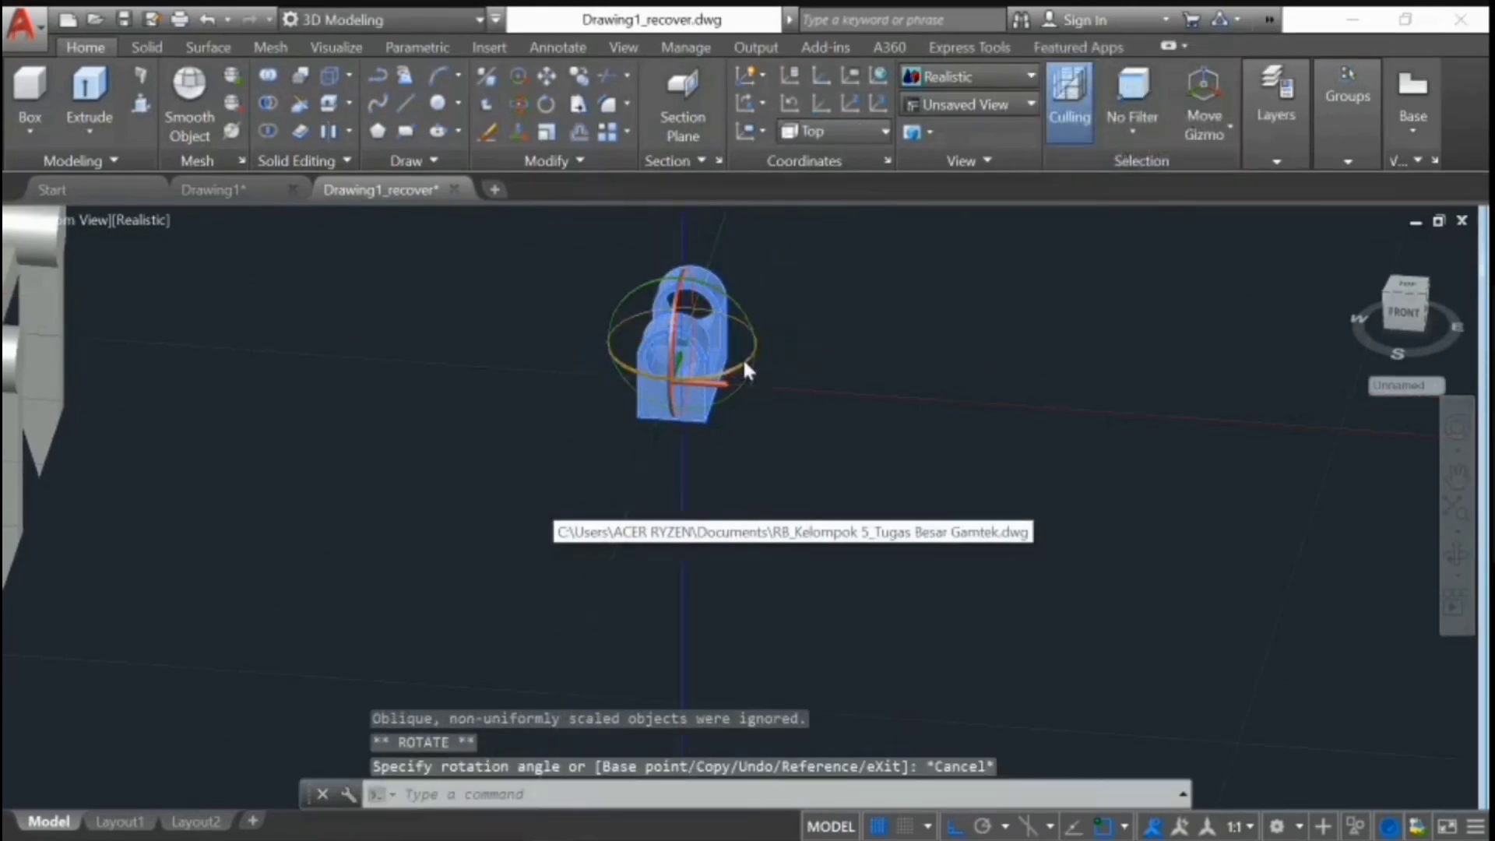
pyautogui.click(735, 360)
pyautogui.click(617, 391)
pyautogui.press('Escape')
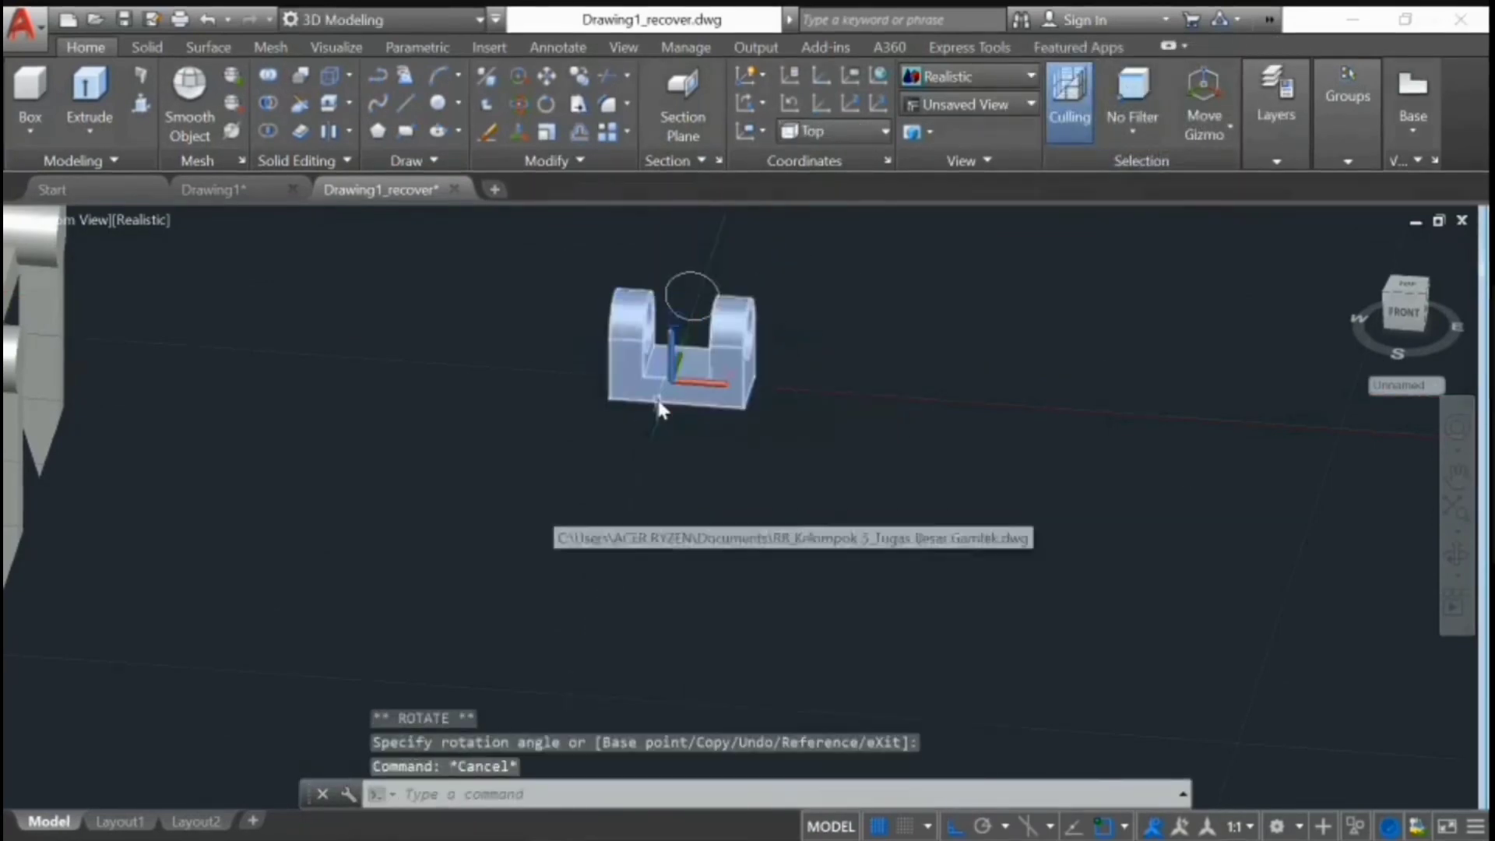
# - Move the bracket onto the apex of the swept triangular frame
pyautogui.keyDown('shift'); pyautogui.moveTo(651, 468); pyautogui.dragTo(752, 337, button='middle'); pyautogui.keyUp('shift')
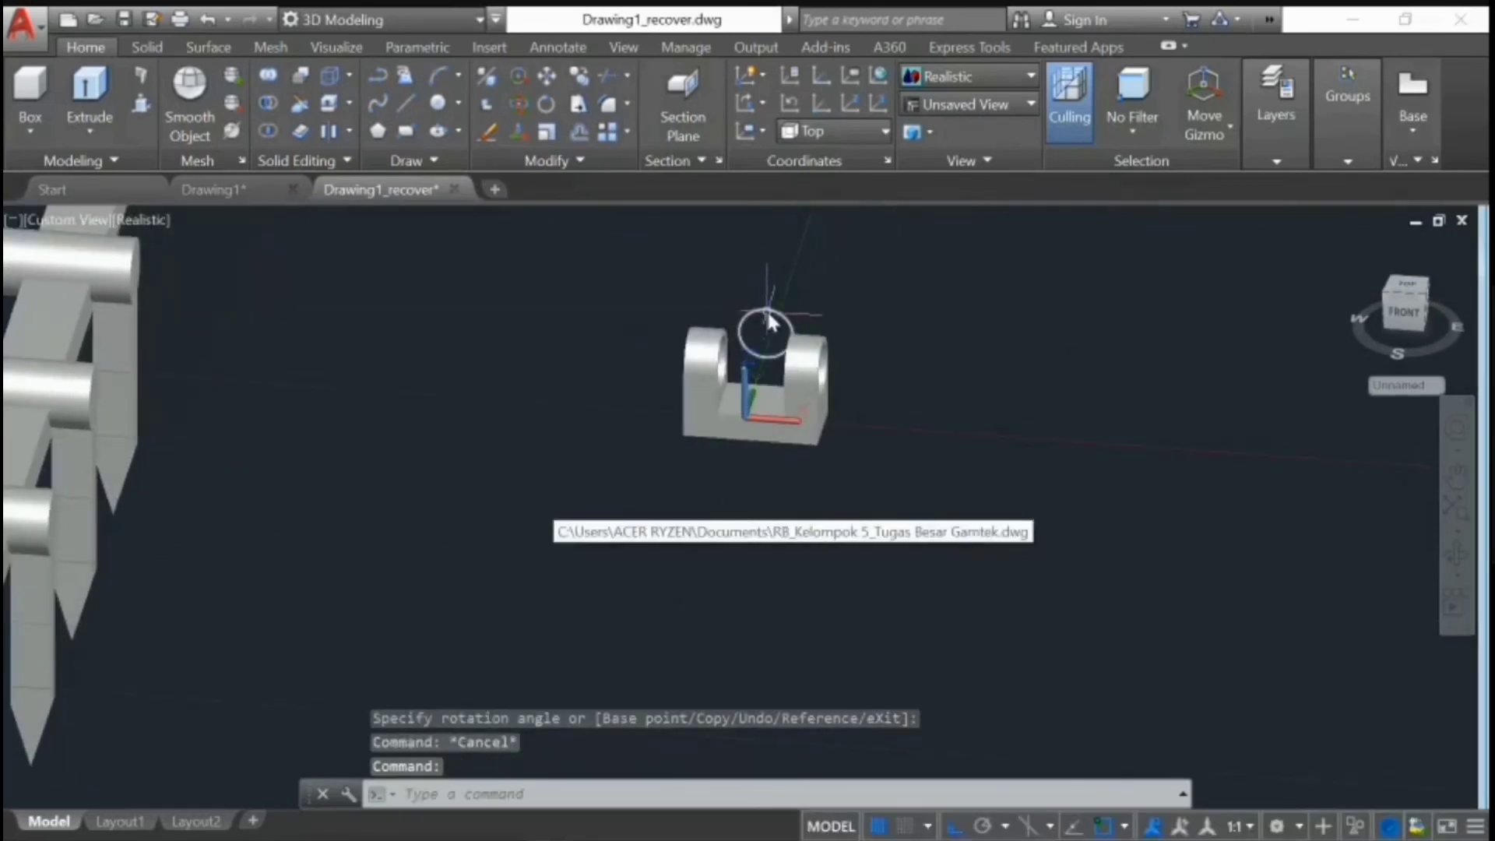
pyautogui.click(769, 322)
pyautogui.keyDown('shift'); pyautogui.moveTo(654, 574); pyautogui.dragTo(732, 452, button='middle'); pyautogui.keyUp('shift')
pyautogui.click(775, 331)
pyautogui.write('MO')
pyautogui.click(841, 405)
pyautogui.scroll(-5, 646, 401)
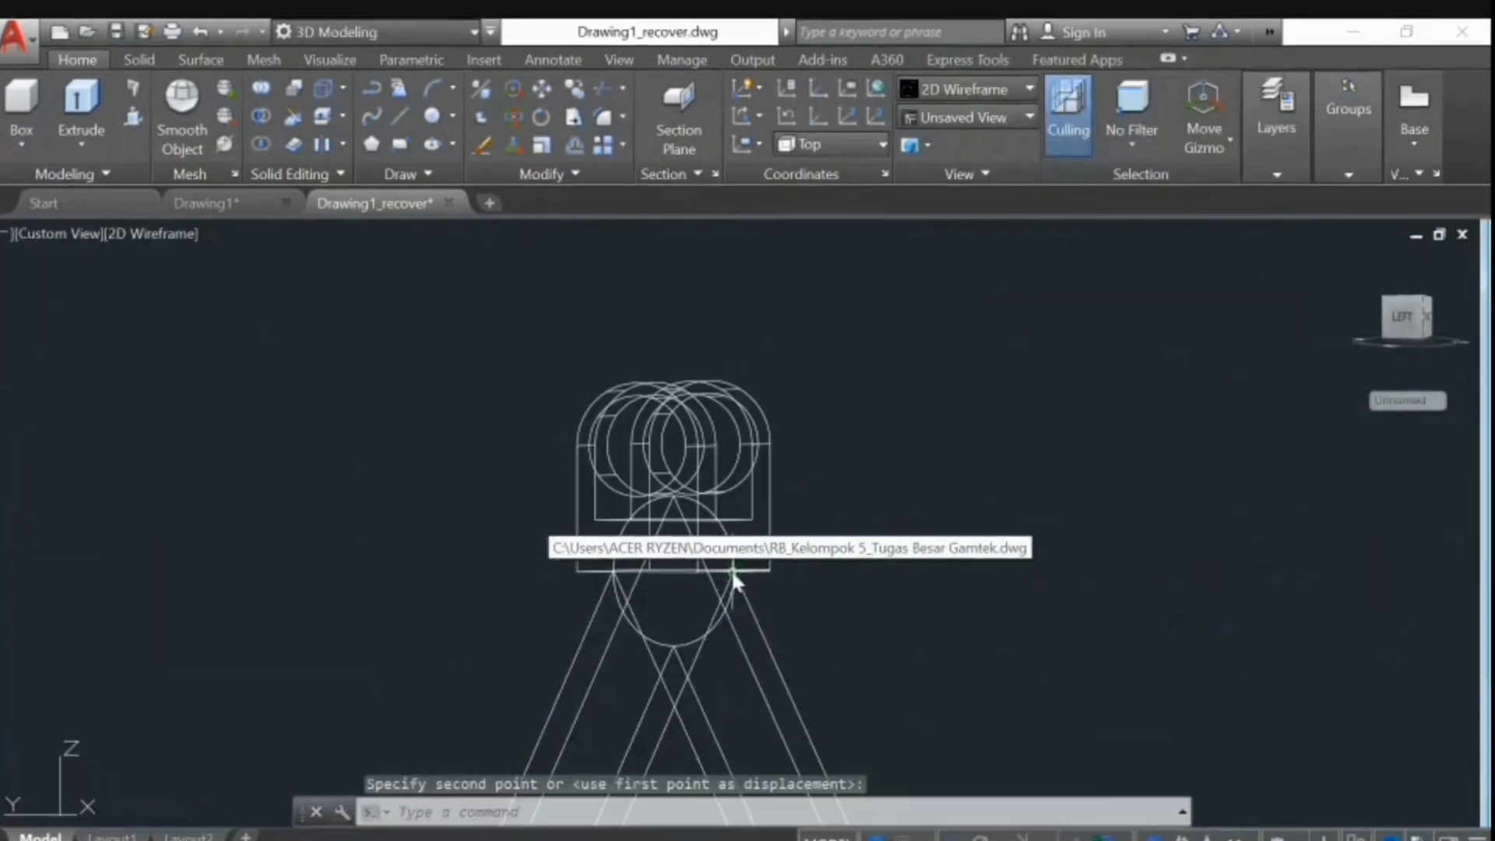
pyautogui.keyDown('shift'); pyautogui.moveTo(1051, 587); pyautogui.dragTo(957, 600, button='middle'); pyautogui.keyUp('shift')
pyautogui.press('Escape')
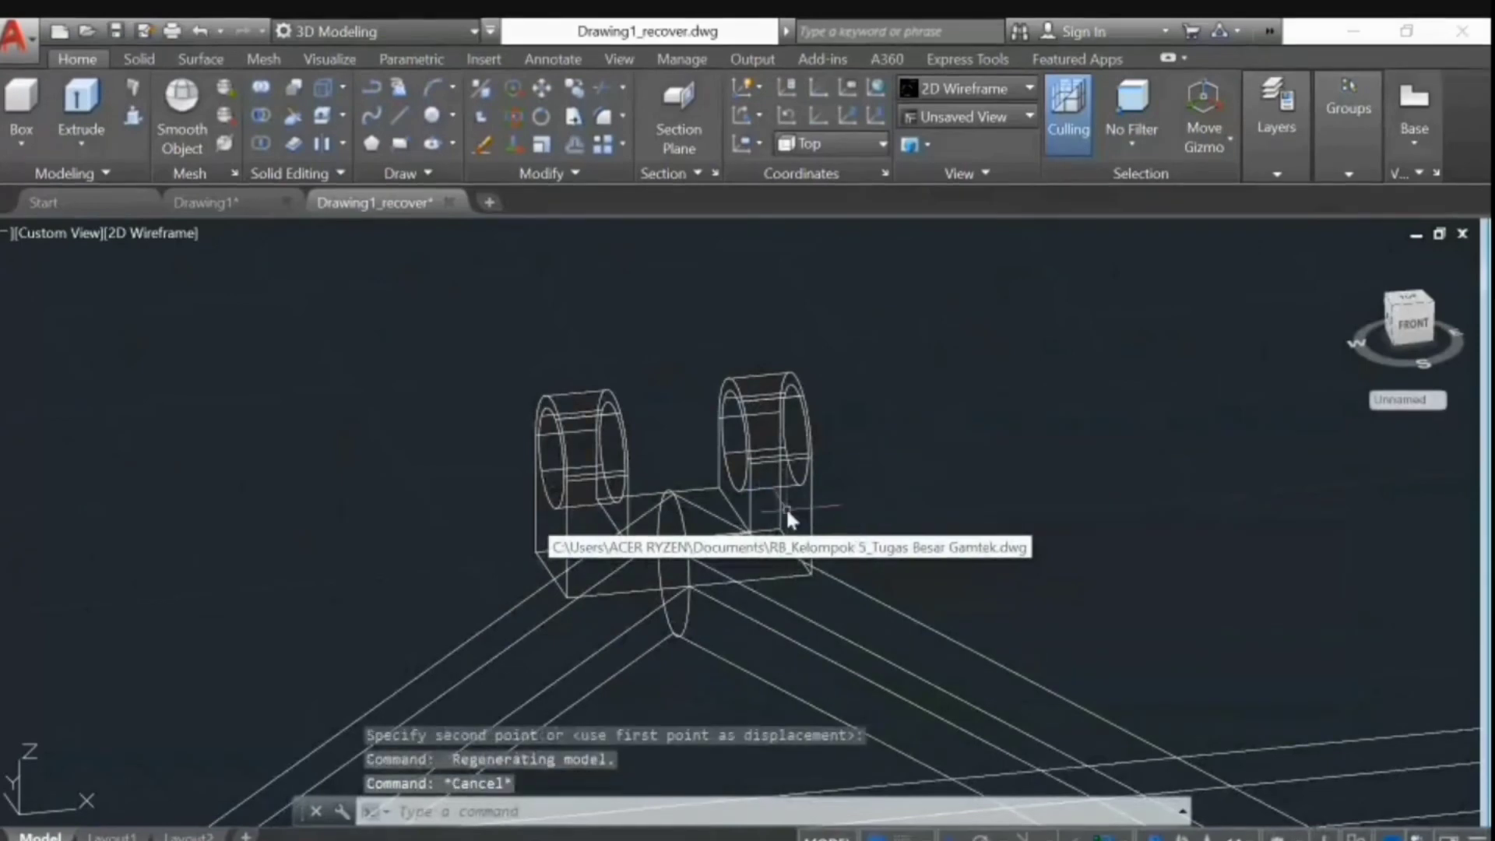
# - Show the model in Realistic style and lower the bracket vertically so it sinks further onto the frame's apex
pyautogui.click(156, 232)
pyautogui.click(199, 356)
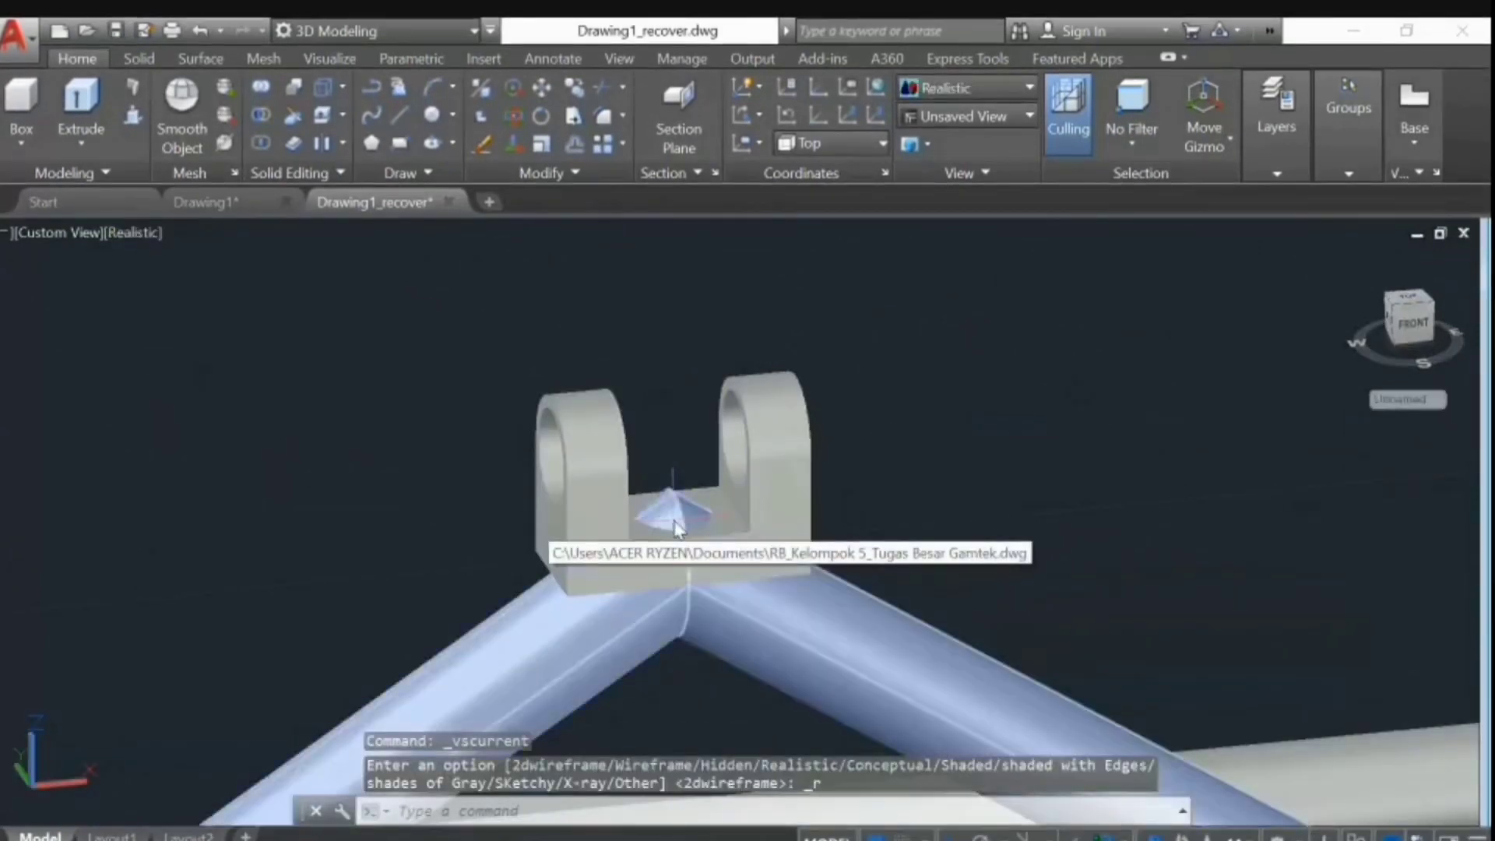
pyautogui.click(791, 502)
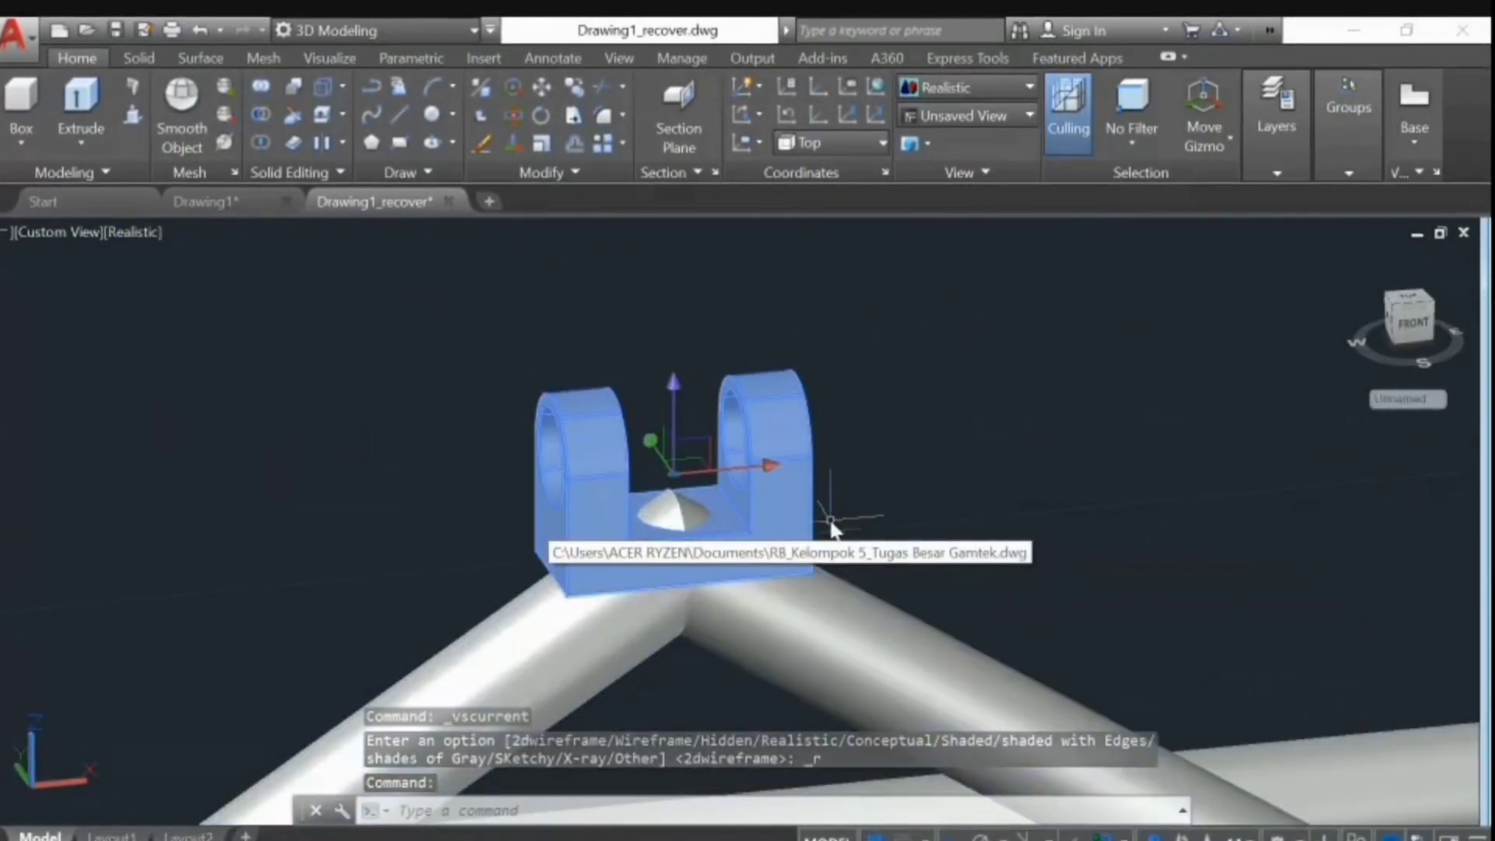
pyautogui.click(675, 387)
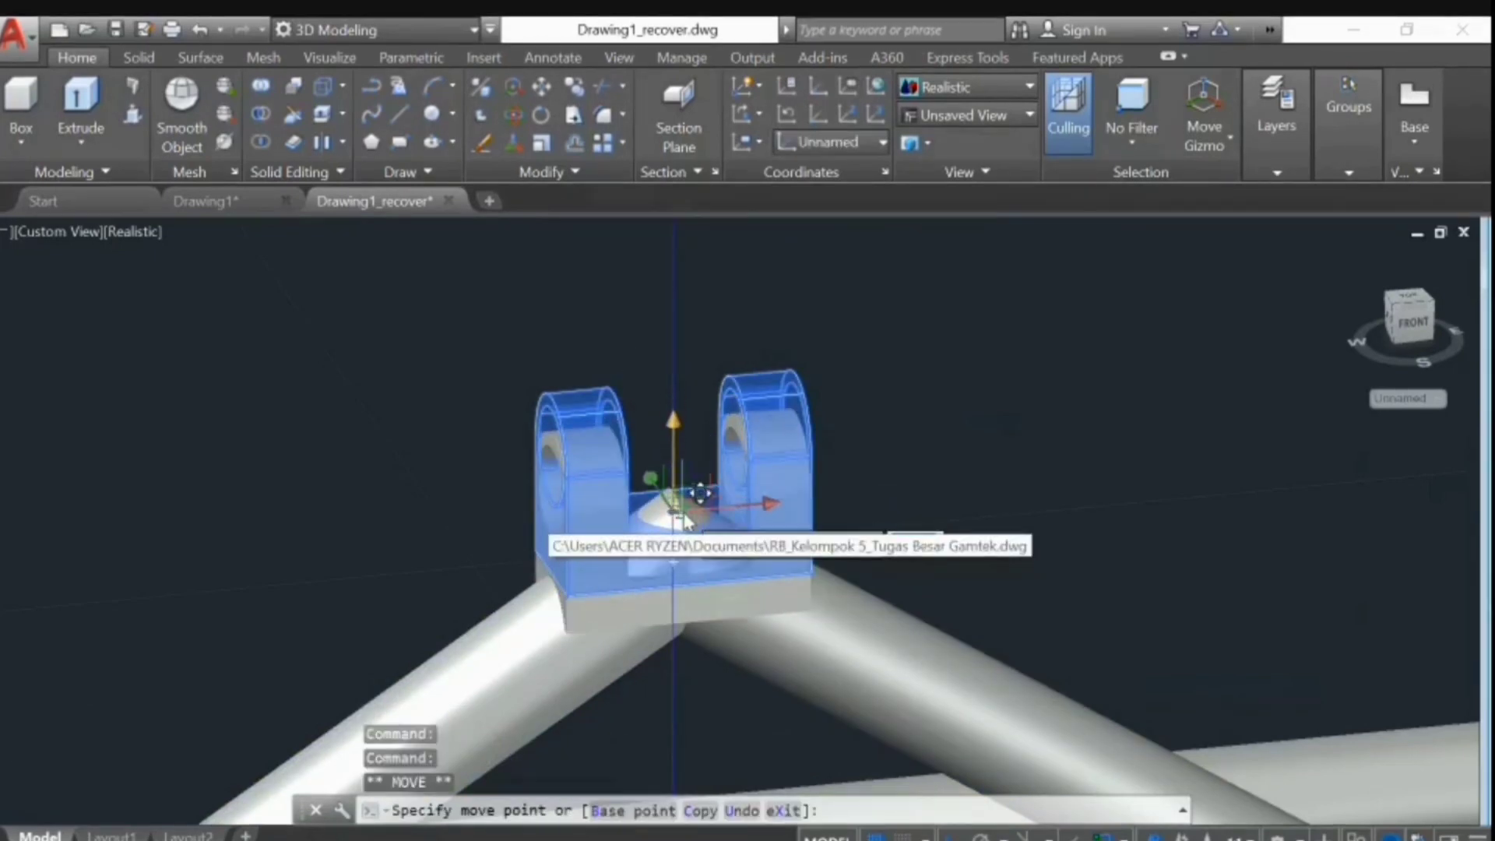
pyautogui.click(702, 496)
pyautogui.press('Escape')
# - Raise the bracket slightly along the vertical axis on the frame's apex, and fit the whole model in view
pyautogui.scroll(5, 894, 491)
pyautogui.moveTo(818, 594)
pyautogui.keyDown('shift'); pyautogui.mouseDown(button='middle')
pyautogui.moveTo(706, 598)
pyautogui.moveTo(534, 514)
pyautogui.moveTo(807, 574)
pyautogui.mouseUp(button='middle'); pyautogui.keyUp('shift')
pyautogui.click(592, 520)
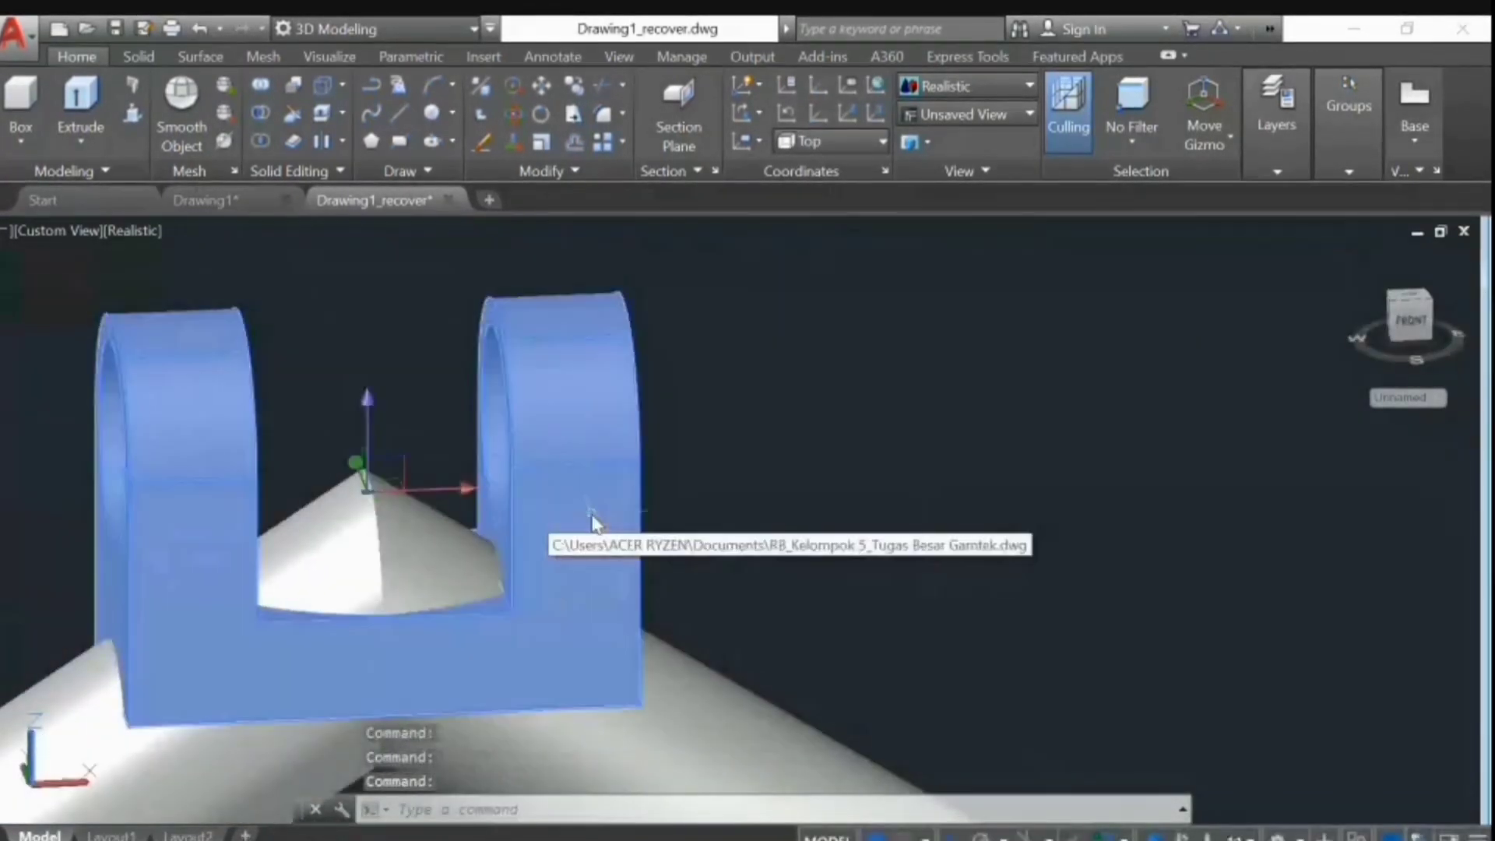
pyautogui.click(366, 484)
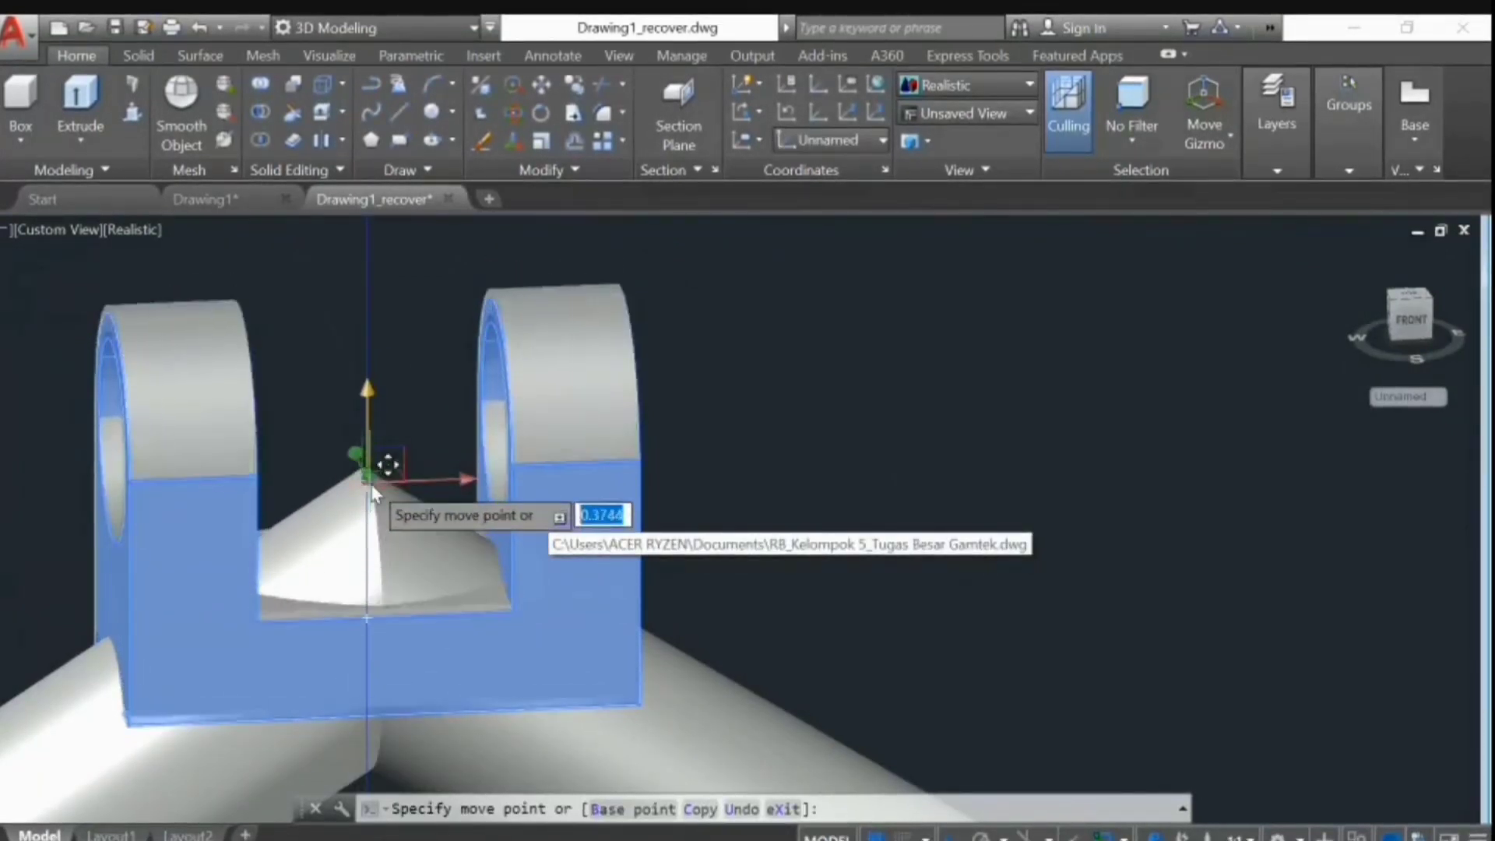
pyautogui.press('Escape')
pyautogui.keyDown('shift'); pyautogui.moveTo(893, 488); pyautogui.dragTo(859, 682, button='middle'); pyautogui.keyUp('shift')
pyautogui.middleClick(1031, 578)
pyautogui.middleClick(1031, 578)
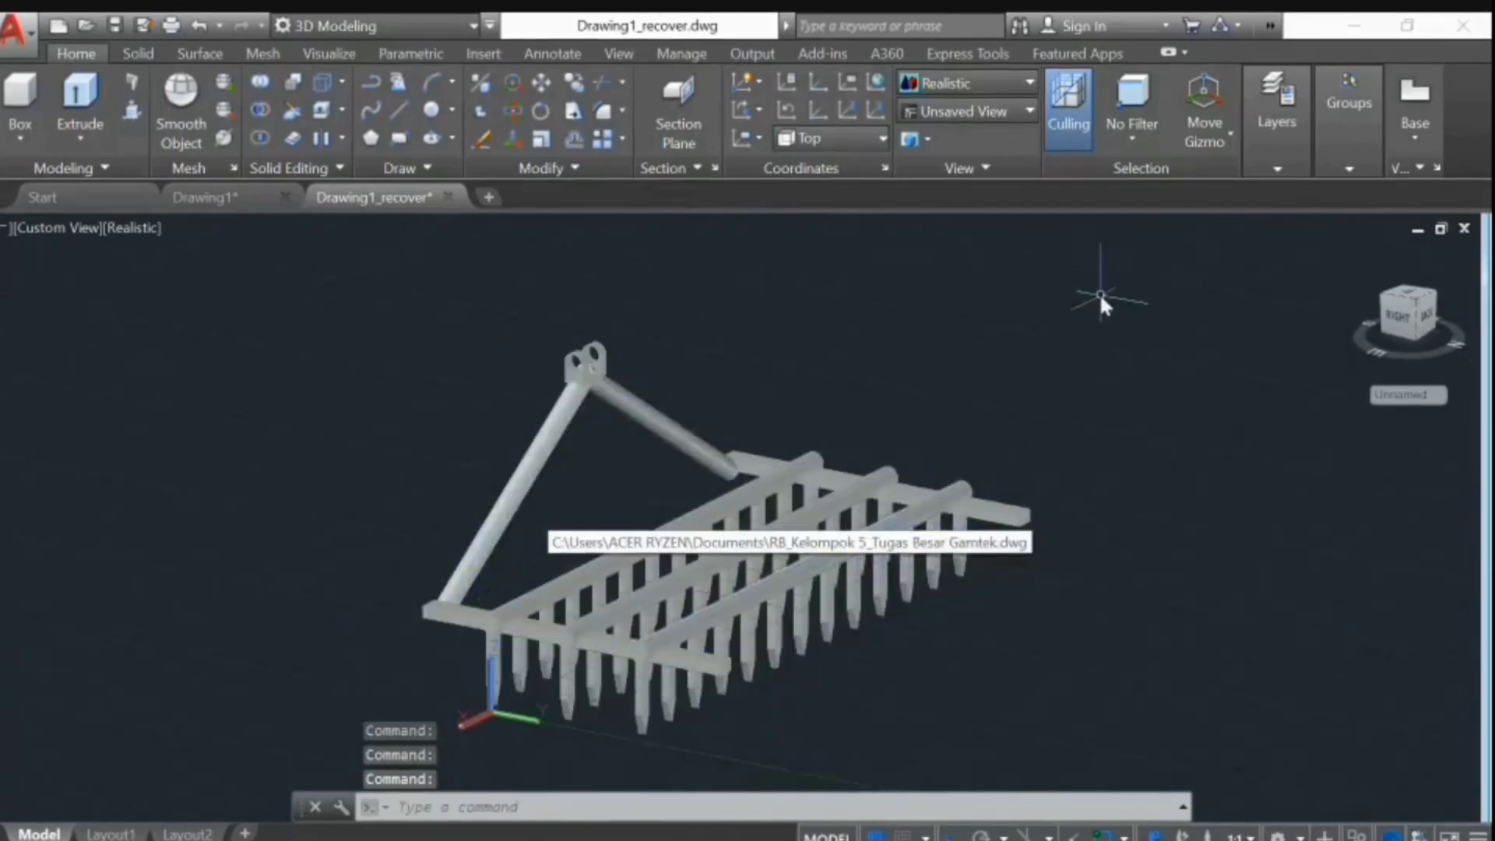
# - Switch to the Drafting & Annotation workspace
pyautogui.keyDown('shift'); pyautogui.moveTo(1004, 587); pyautogui.dragTo(1199, 646, button='middle'); pyautogui.keyUp('shift')
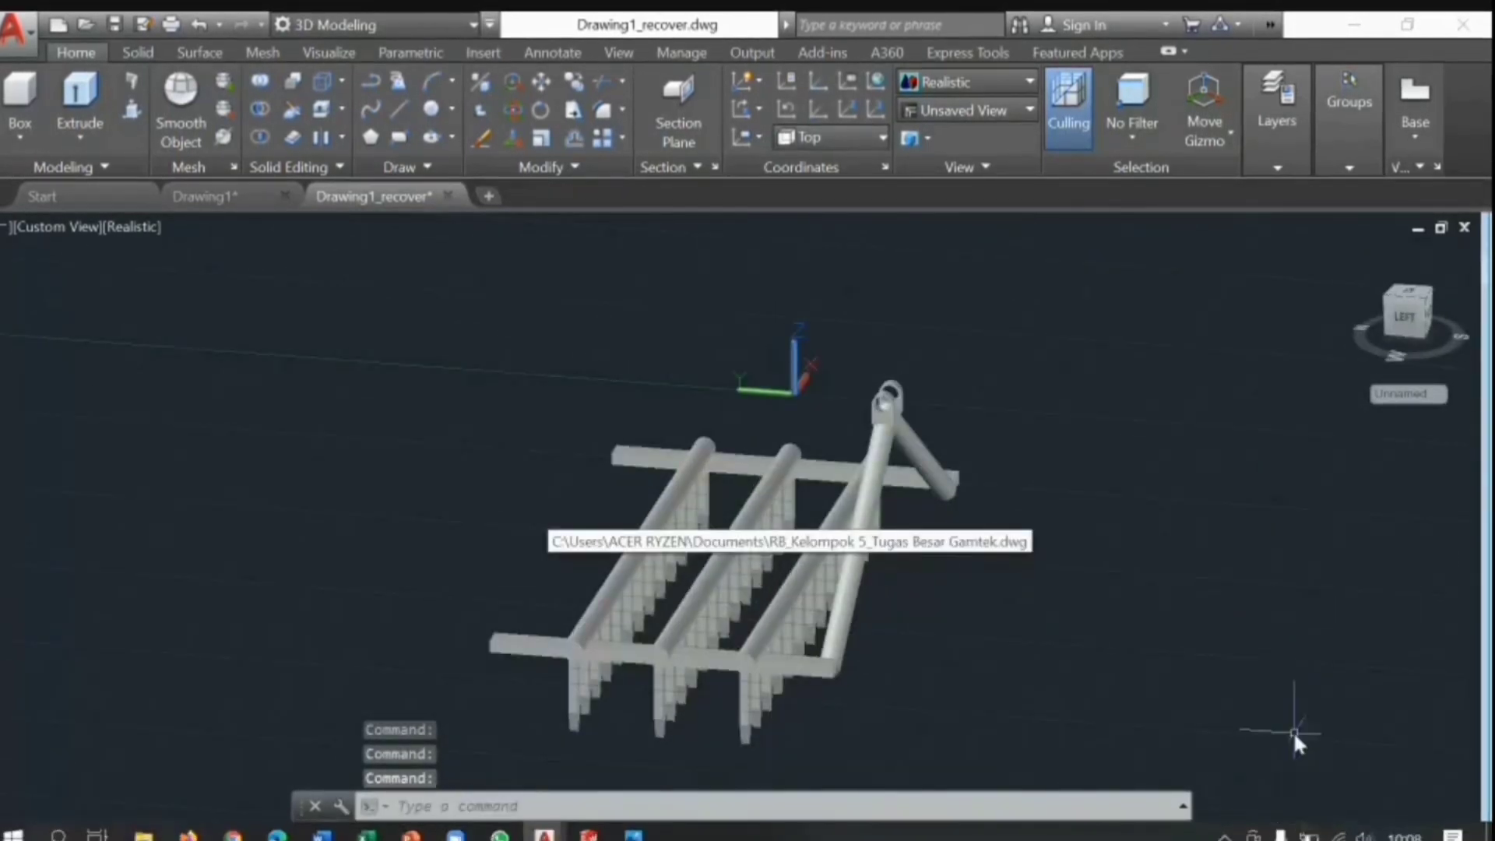
pyautogui.click(1277, 833)
pyautogui.click(1315, 632)
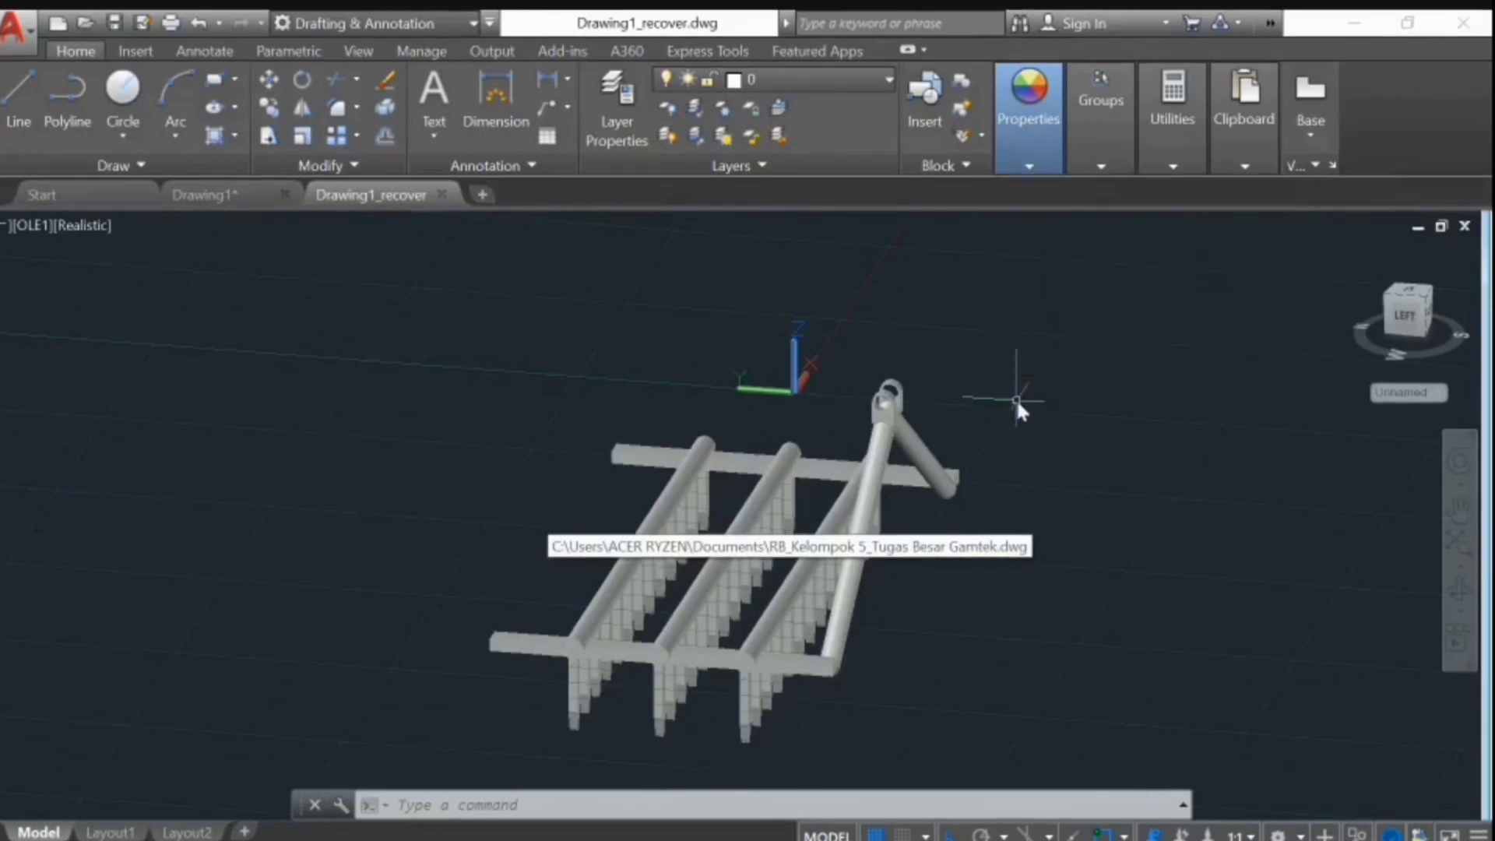
pyautogui.hotkey('alt', 'Tab')
pyautogui.hotkey('alt', 'Tab')
pyautogui.hotkey('alt', 'Tab')
pyautogui.hotkey('alt', 'Tab')
pyautogui.hotkey('alt', 'Tab')
pyautogui.hotkey('alt', 'Tab')
pyautogui.hotkey('alt', 'Tab')
pyautogui.hotkey('alt', 'Tab')
pyautogui.moveTo(1030, 102)
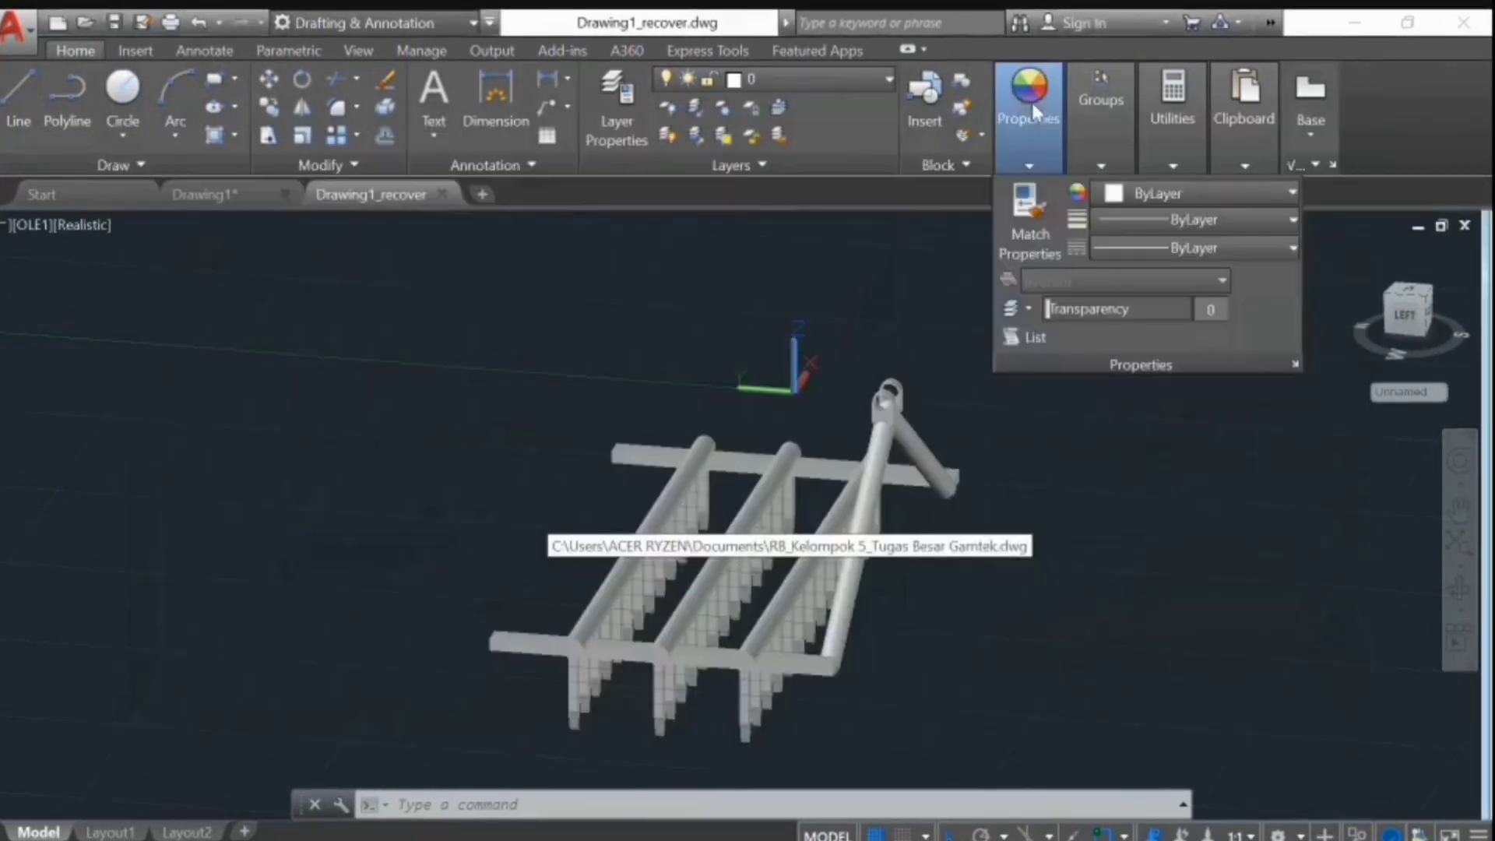
pyautogui.press('Escape')
# - Set the object colour of the three picket rows and their round crossbeams to black
pyautogui.click(754, 524)
pyautogui.click(822, 552)
pyautogui.click(644, 549)
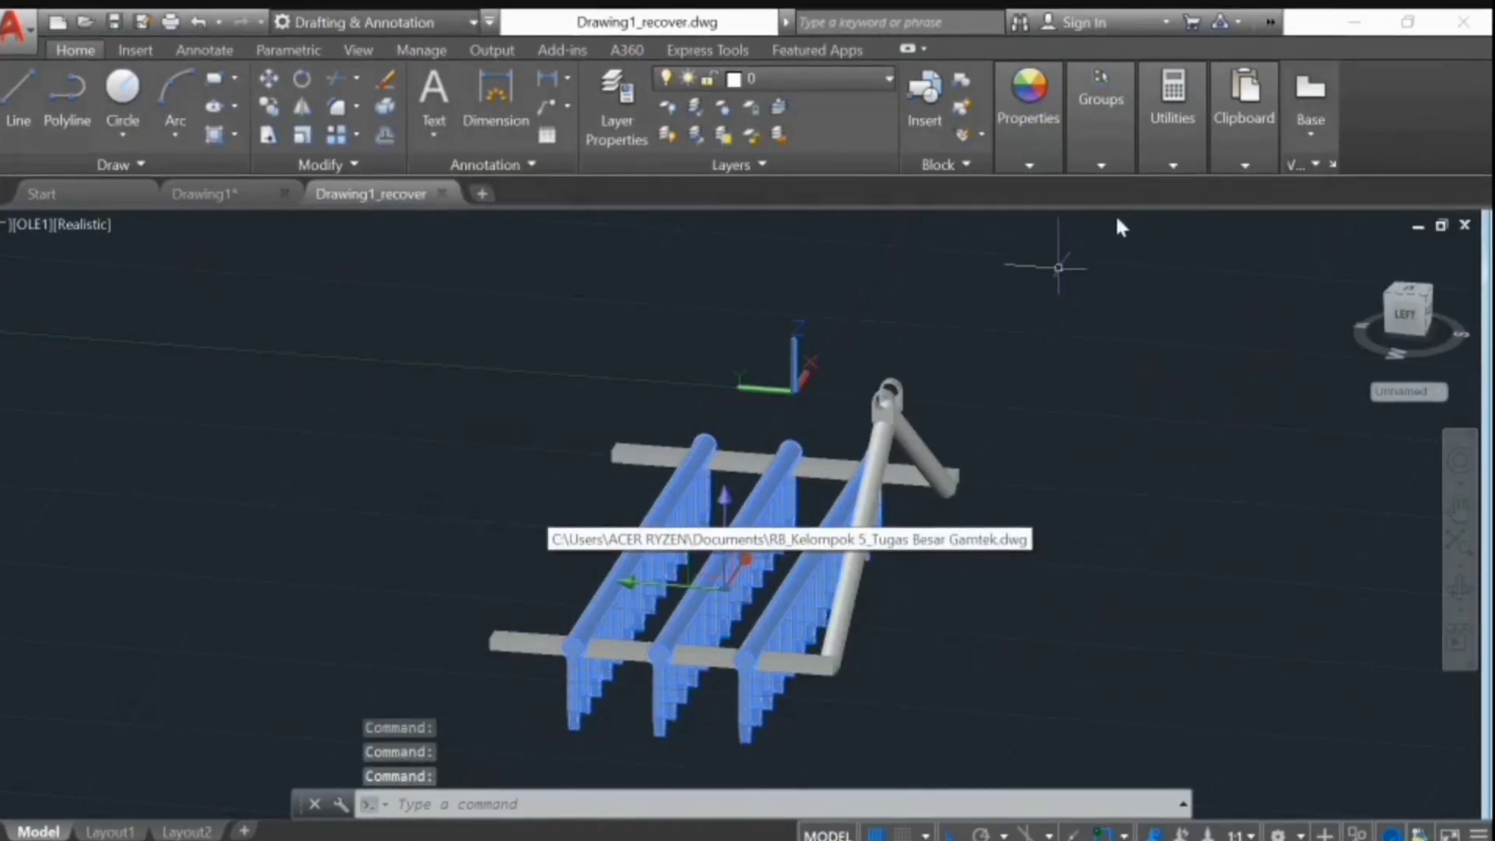
pyautogui.moveTo(1032, 144)
pyautogui.click(1113, 193)
pyautogui.click(1111, 285)
pyautogui.press('Escape')
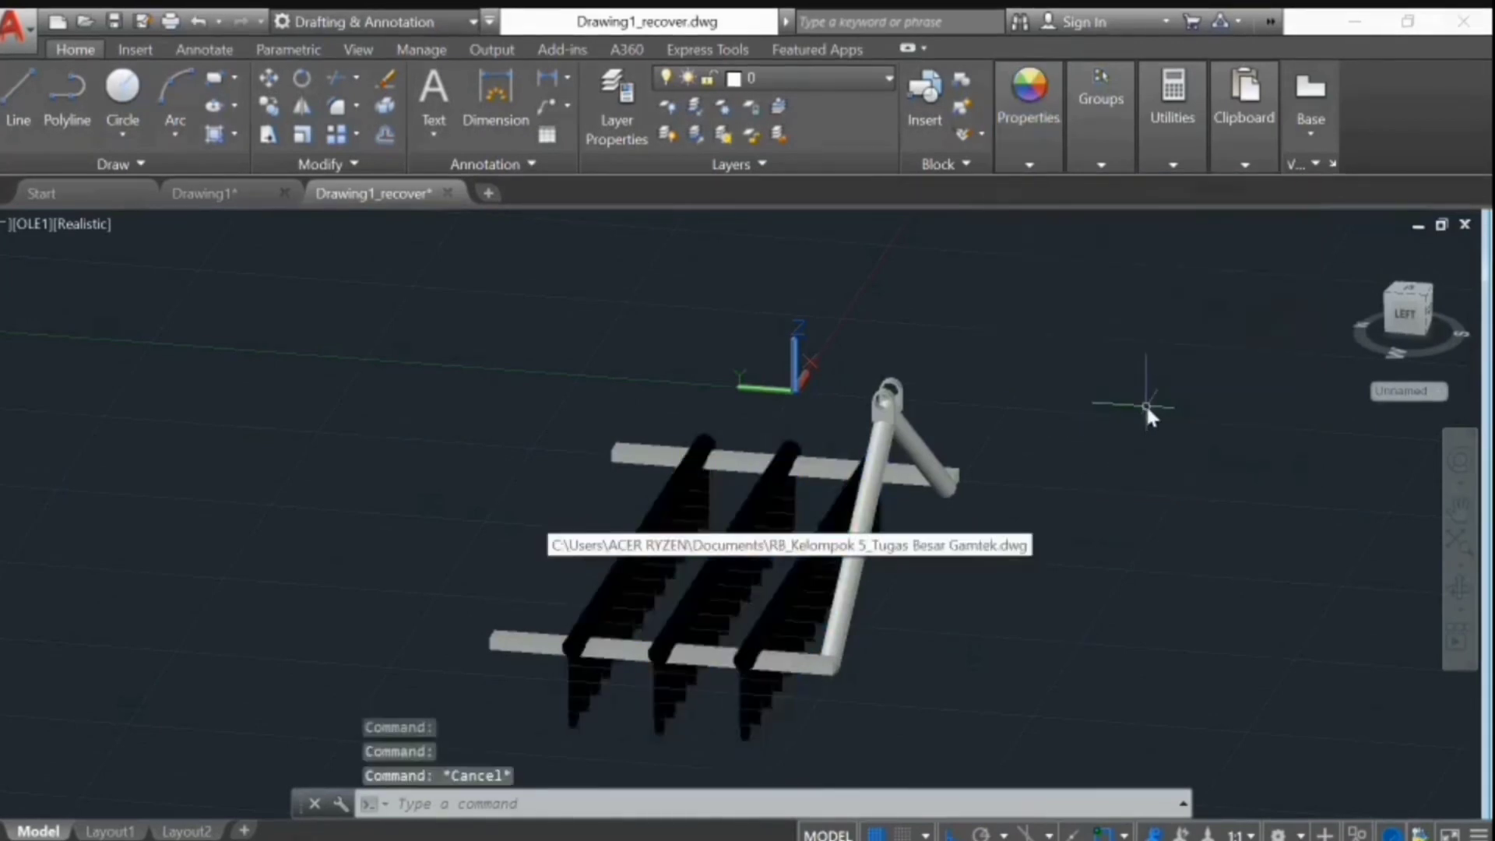
# - Set the object colour of the two side rails, the swept triangular frame and the rounded bracket to red
pyautogui.click(890, 422)
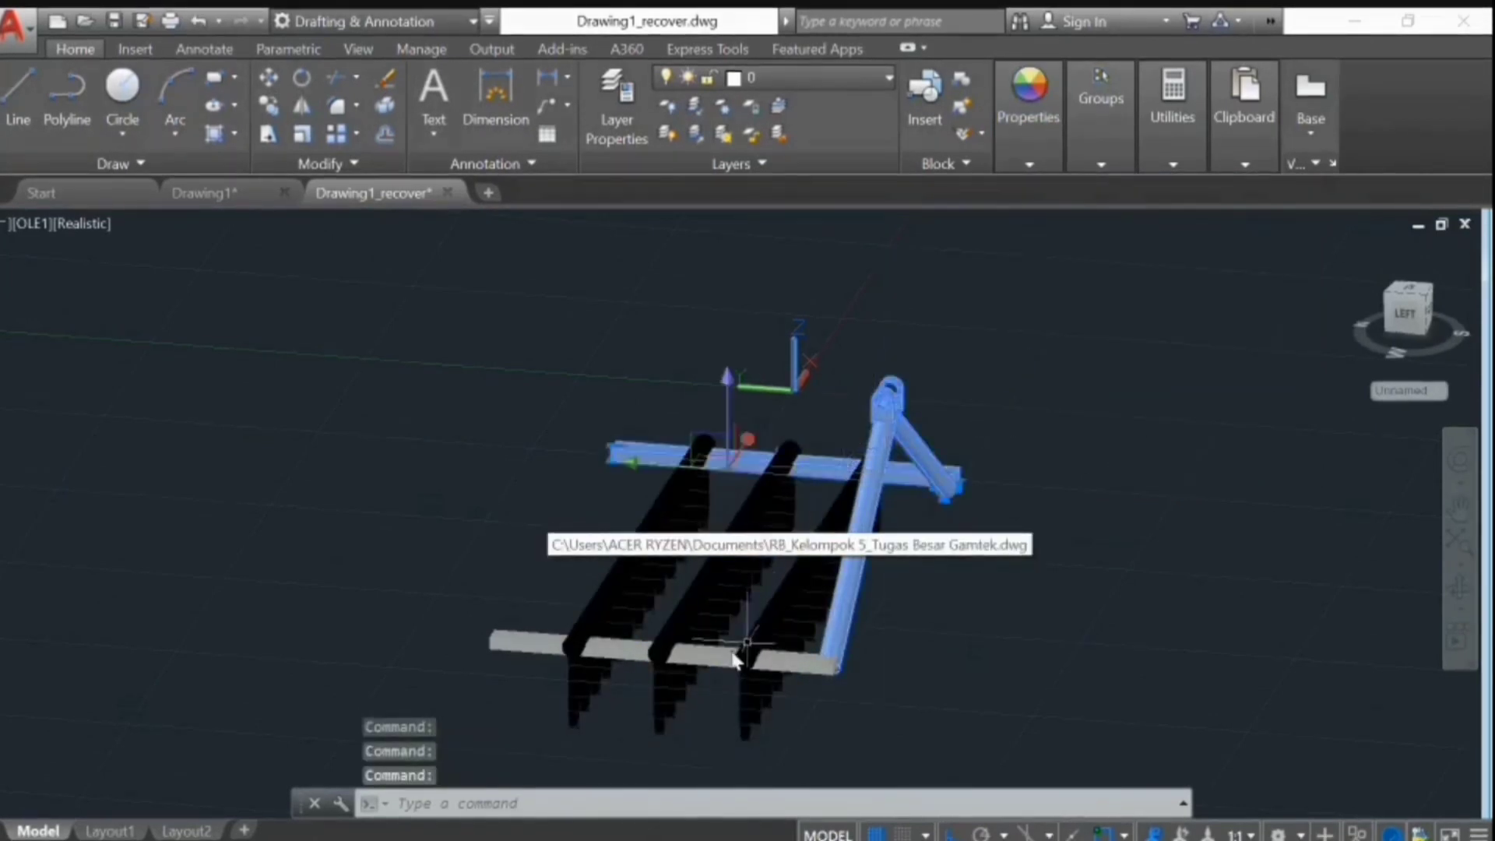
pyautogui.moveTo(1036, 140)
pyautogui.click(1168, 191)
pyautogui.click(1112, 430)
pyautogui.press('Escape')
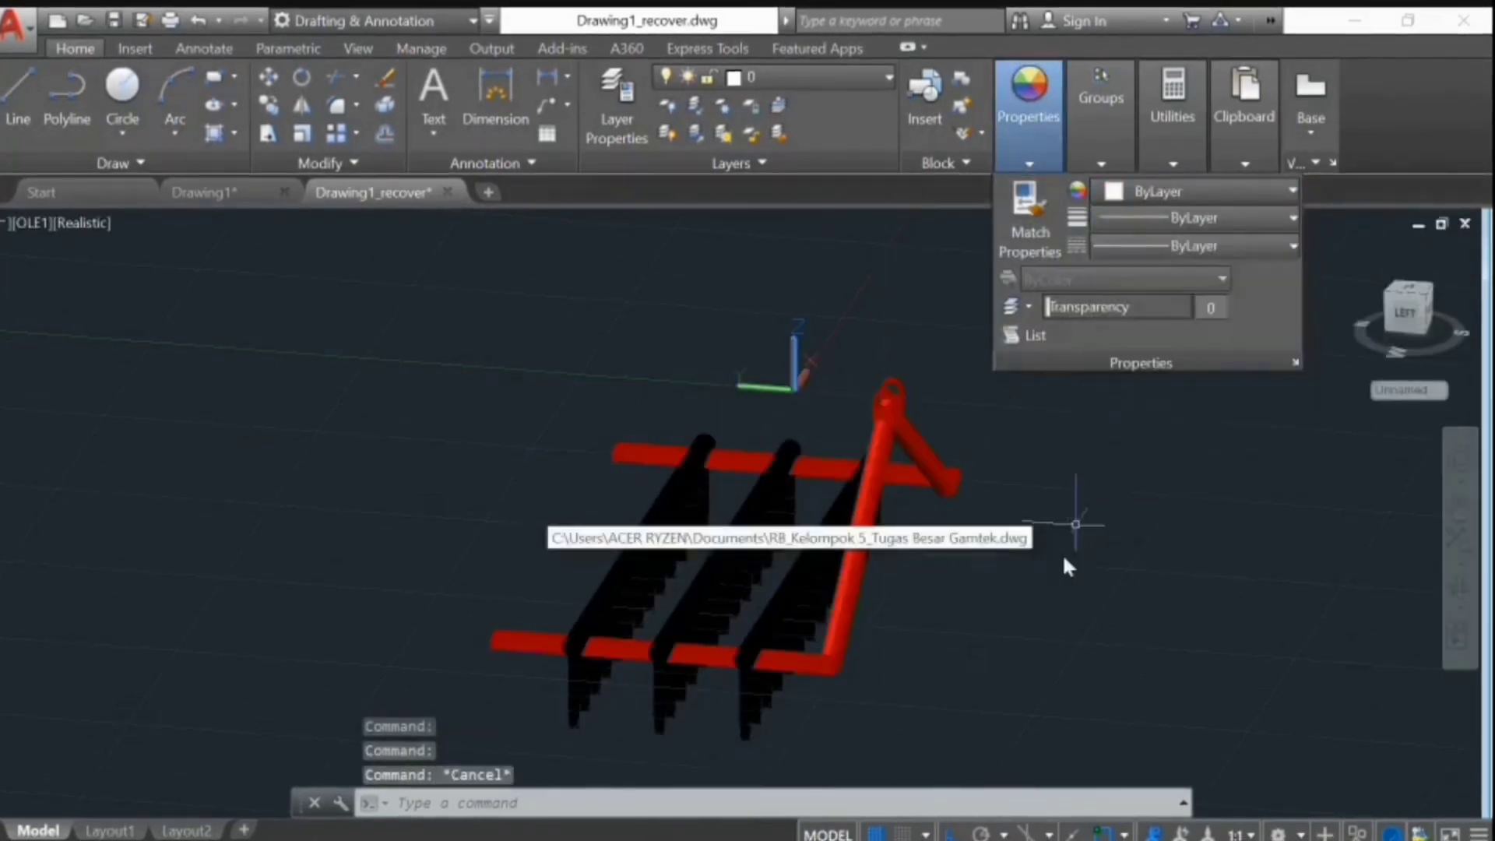
pyautogui.click(921, 439)
pyautogui.click(887, 494)
pyautogui.press('Escape')
# - Union the picket rows, rails, triangular frame and bracket into one solid and save the drawing
pyautogui.click(876, 415)
pyautogui.click(814, 467)
pyautogui.click(727, 661)
pyautogui.click(757, 630)
pyautogui.click(690, 608)
pyautogui.click(620, 570)
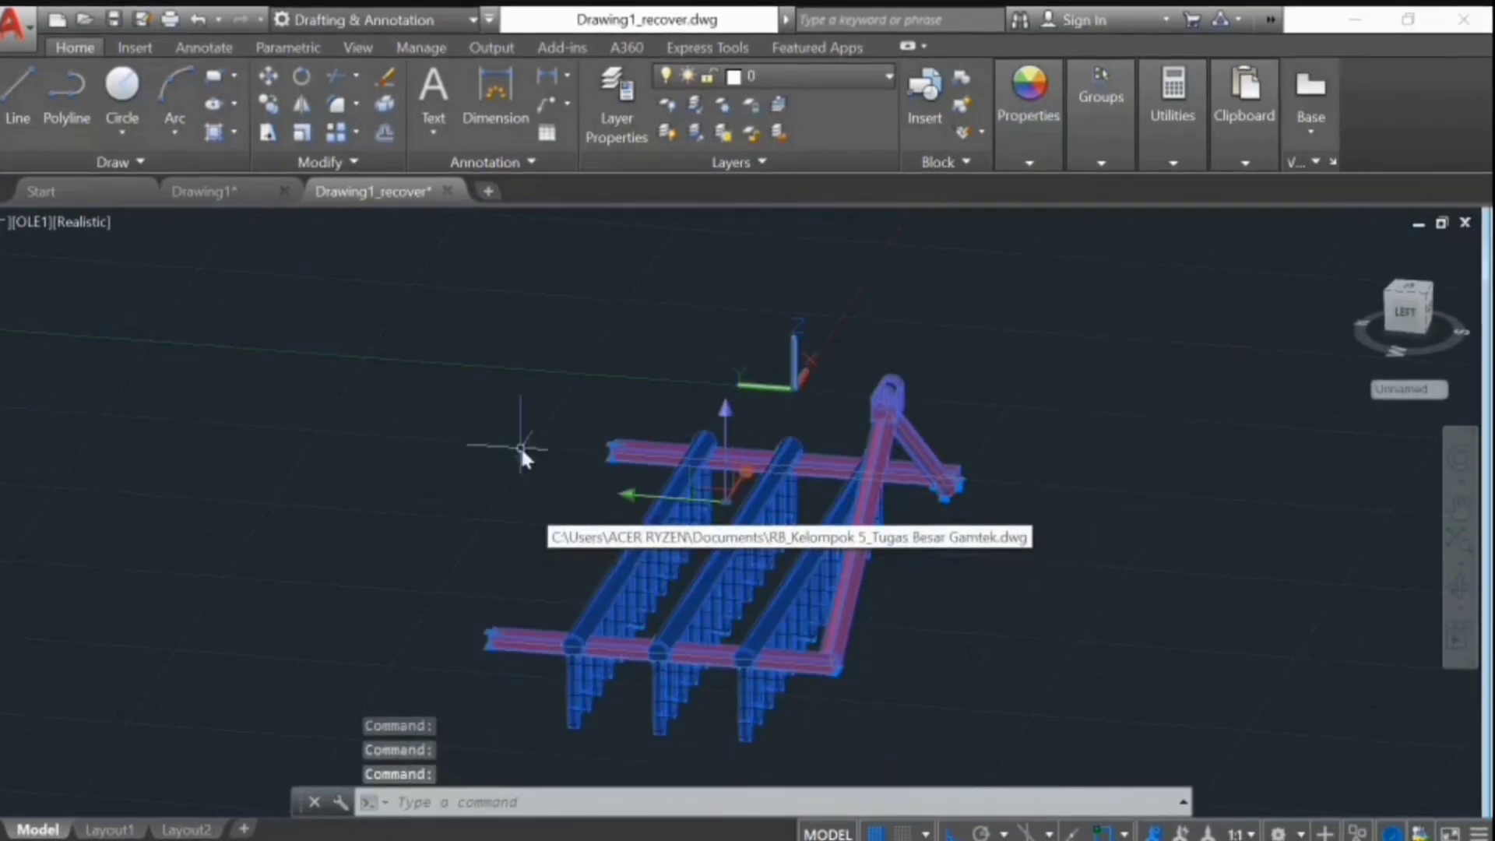
pyautogui.write('UNI')
pyautogui.press('Return')
pyautogui.click(870, 492)
pyautogui.moveTo(1011, 368)
pyautogui.mouseDown()
pyautogui.moveTo(942, 698)
pyautogui.moveTo(943, 685)
pyautogui.mouseUp()
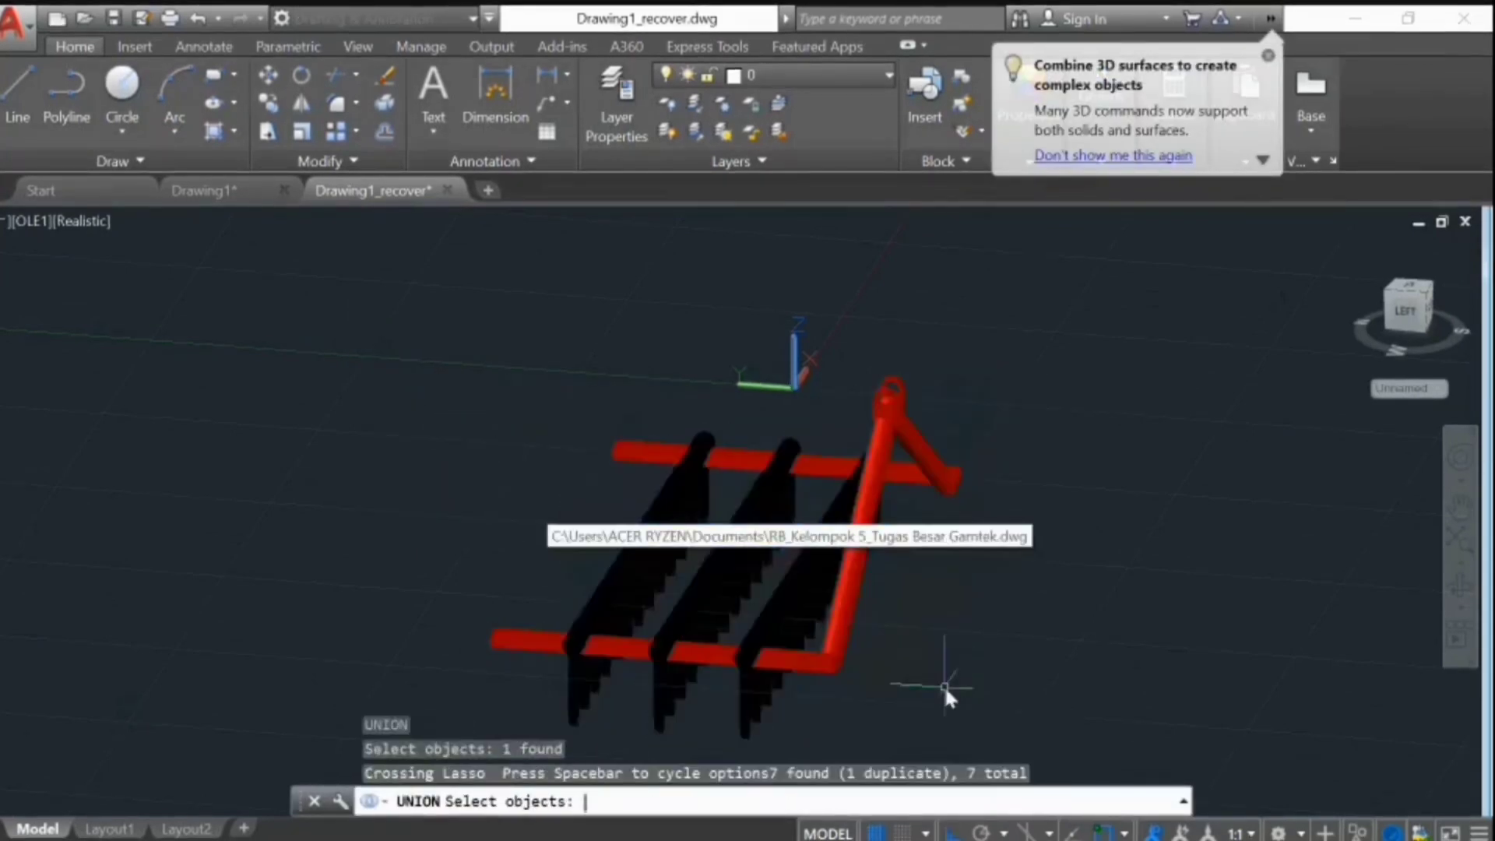
pyautogui.press('Return')
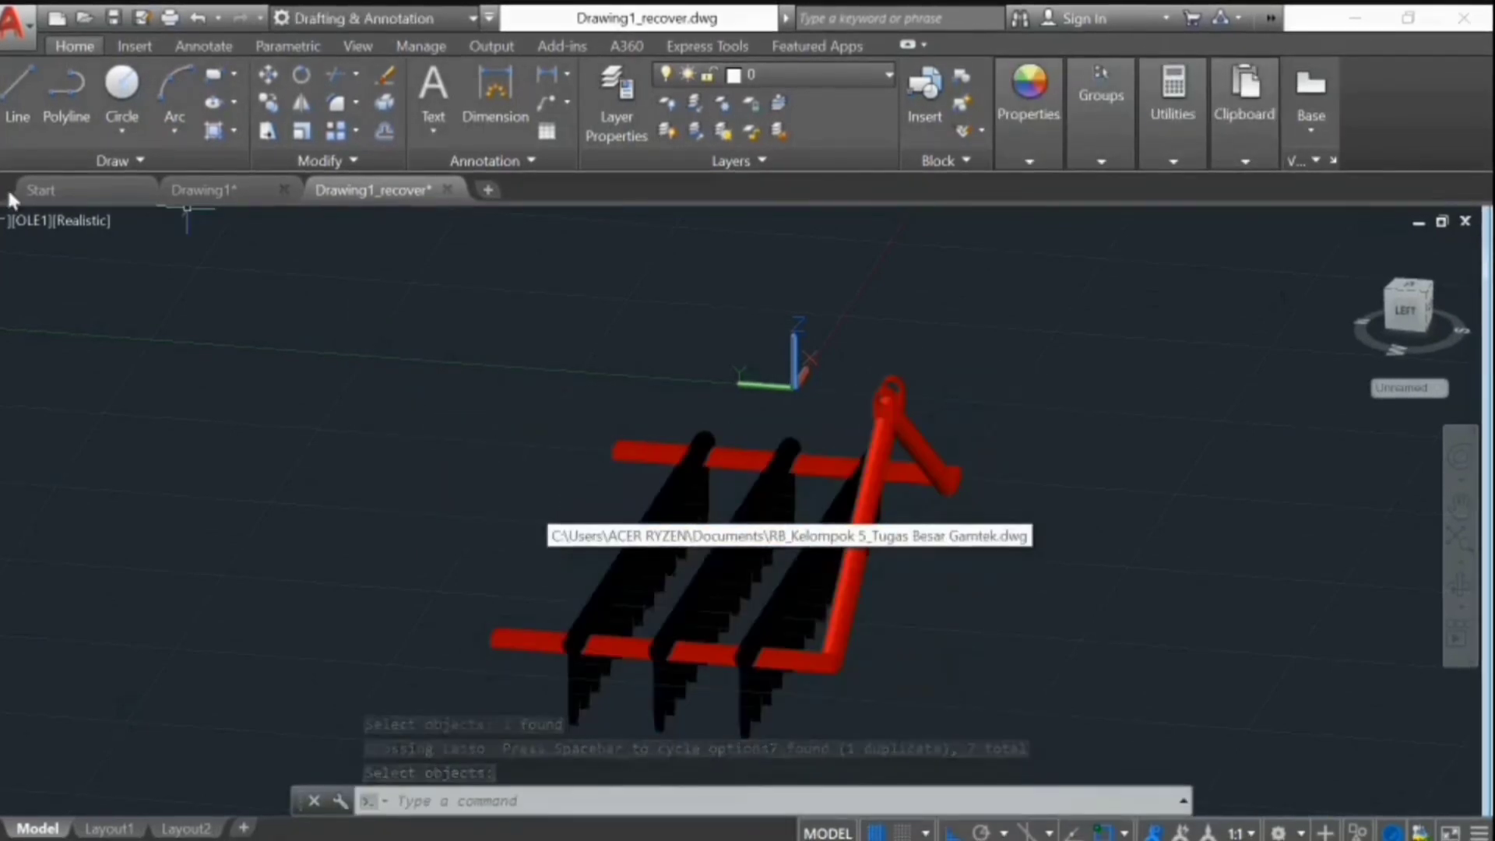
pyautogui.click(113, 18)
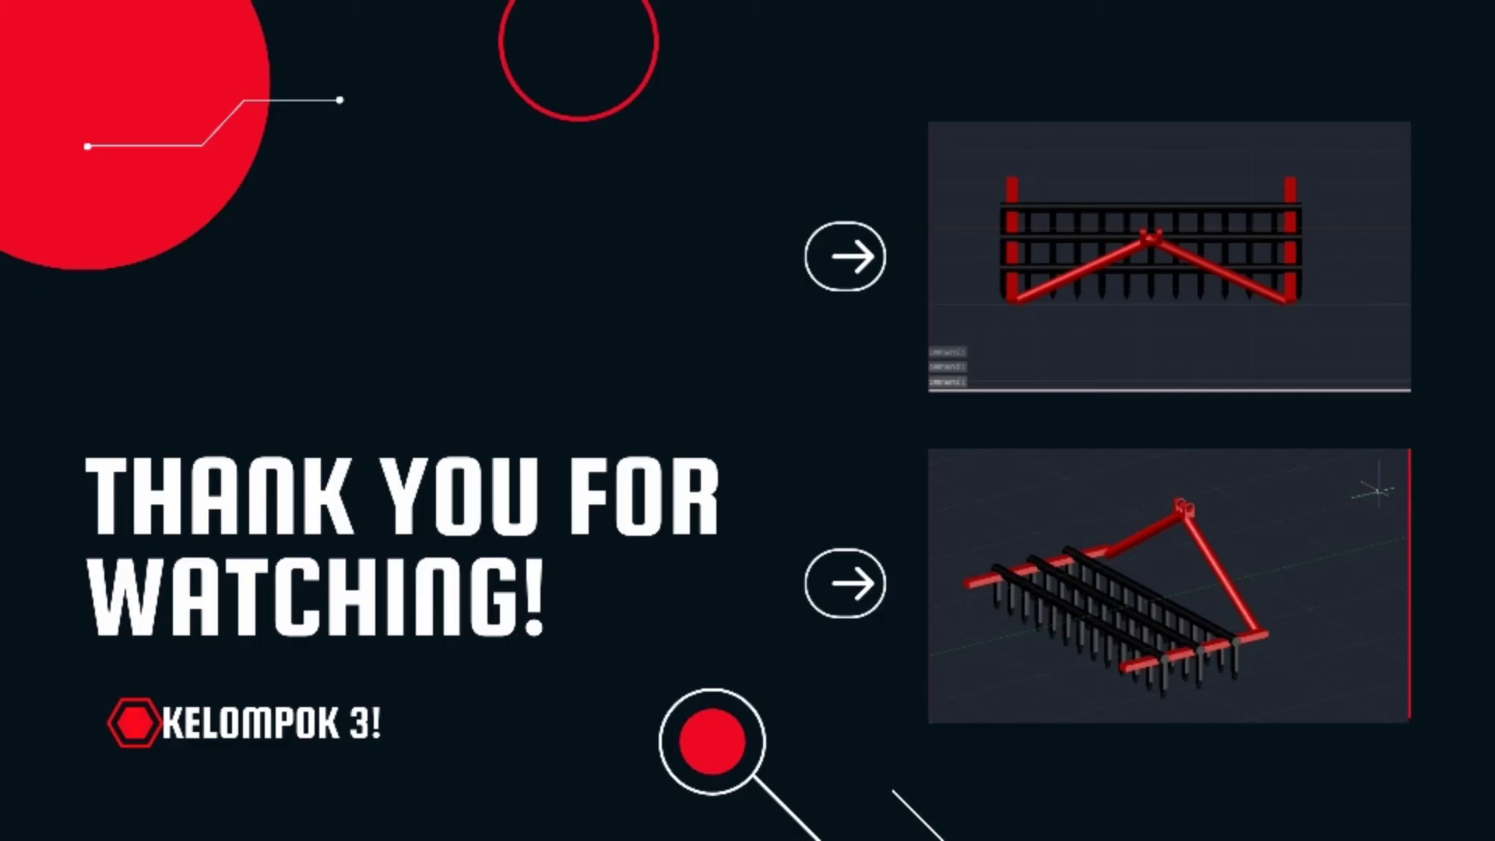